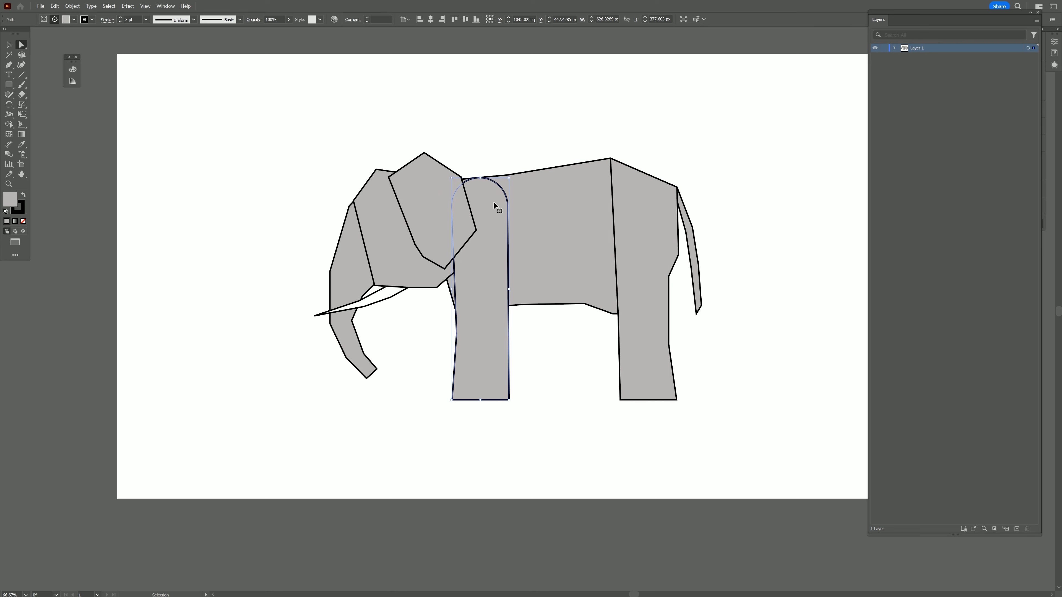
- Undo the previous corner rounding and round the front leg's two top corners again, to about 68 px
key(ctrl+z)
click(535, 211)
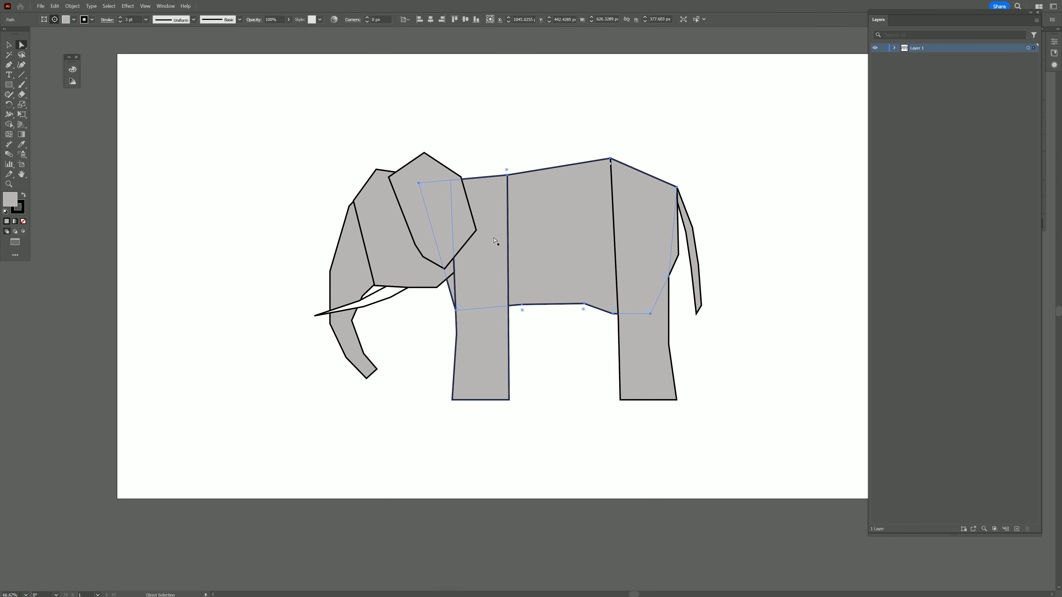
click(493, 241)
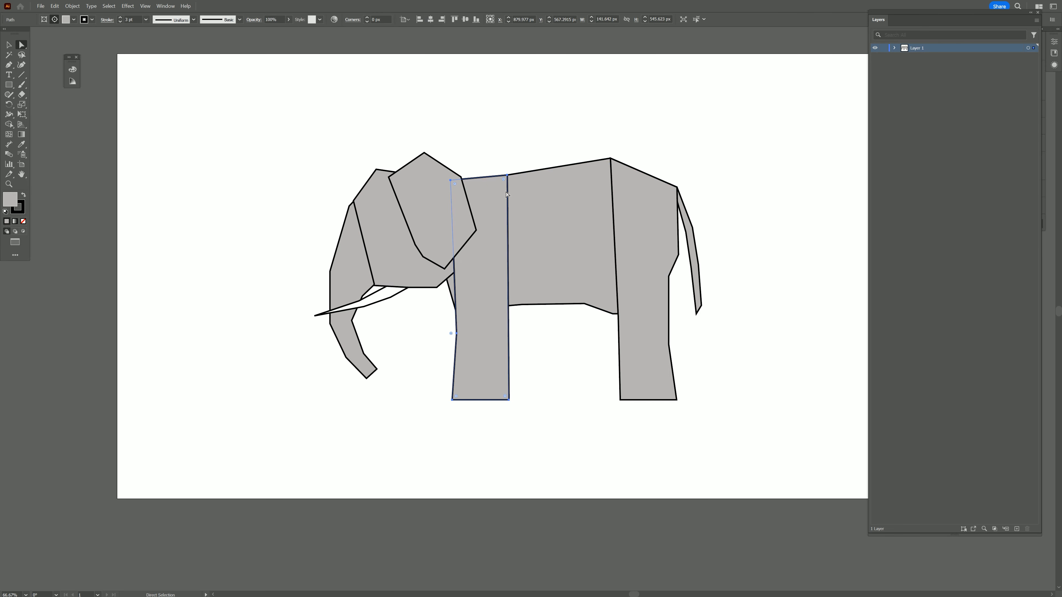
click(506, 176)
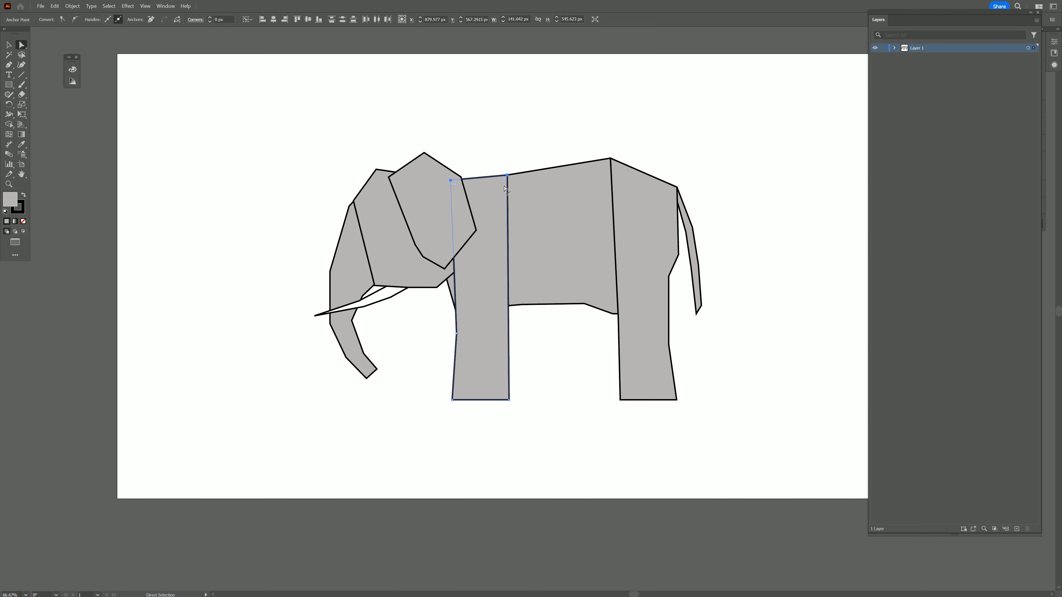
drag(504, 187, 499, 292)
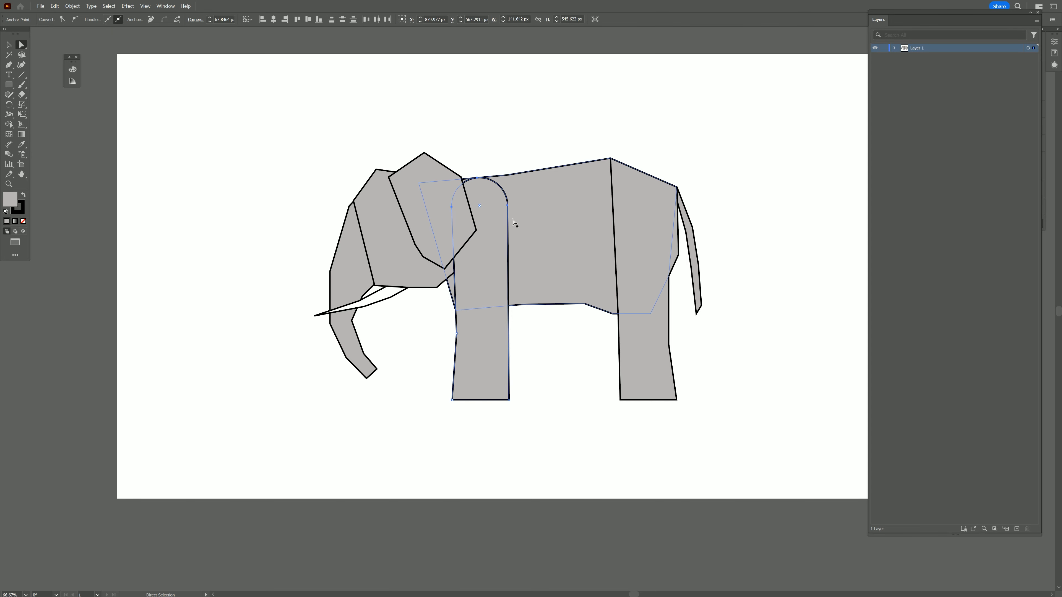
- Round both top corners of the elephant's back leg into a full arch
click(637, 204)
click(610, 158)
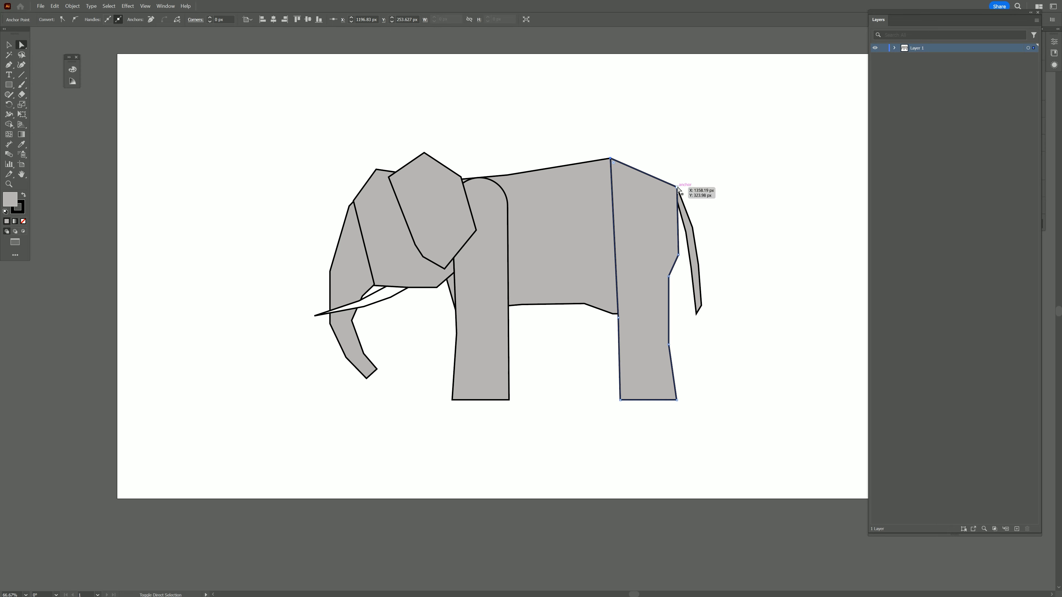
shift+click(677, 187)
drag(673, 191, 663, 294)
- Slightly round the body's two front corners behind the head and front leg
click(680, 205)
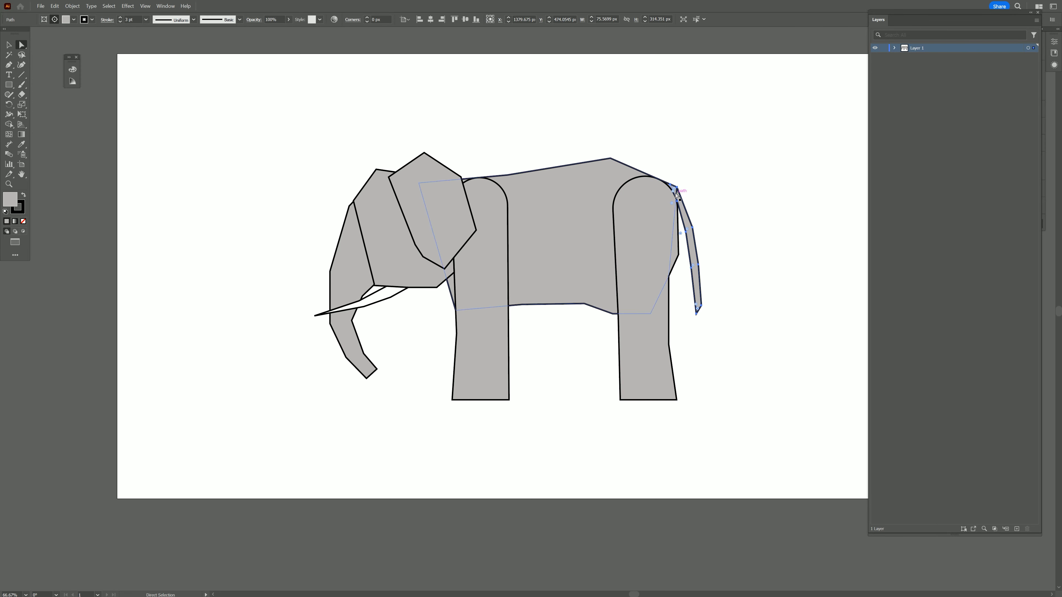
click(456, 310)
shift+click(418, 183)
drag(459, 305, 463, 304)
- Round the body's two upper back corners to about 237 px and round its rump corner
click(507, 175)
shift+click(610, 158)
drag(610, 164, 417, 238)
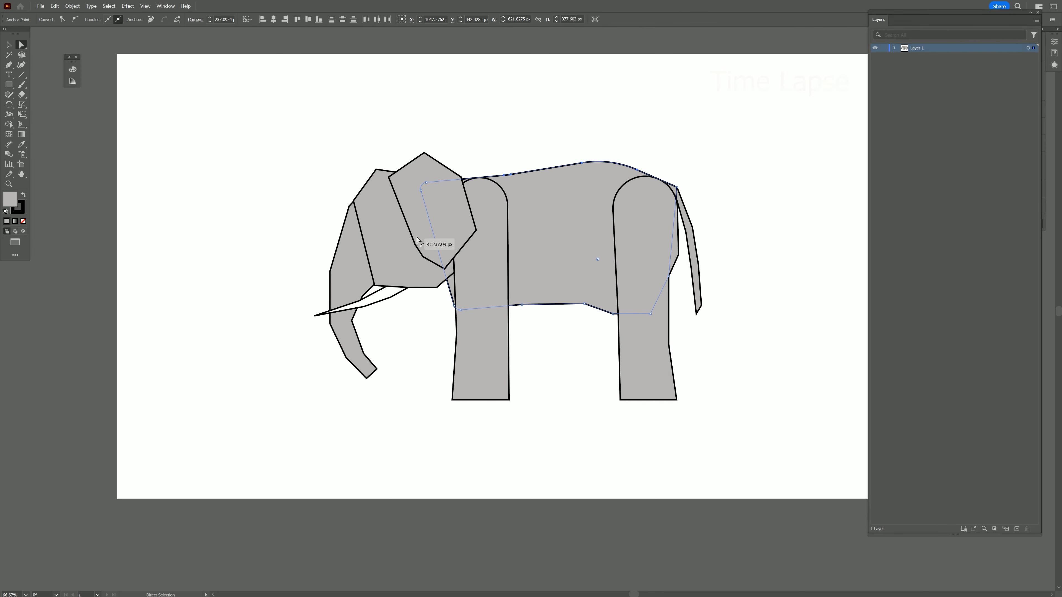
click(677, 188)
drag(669, 192, 595, 242)
- Delete the protruding anchor on the back leg's rear edge and pull the leg's rounded top inside the body outline
click(651, 267)
key(p)
click(678, 255)
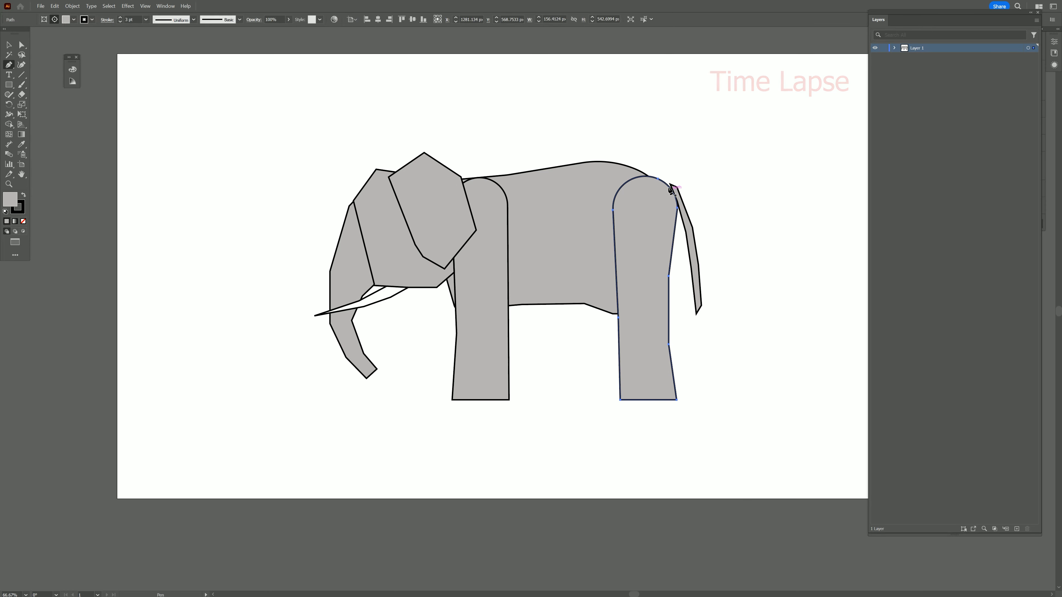
key(a)
drag(658, 179, 642, 173)
drag(676, 208, 671, 207)
- Try to smooth the back leg's lower rear edge with the Smooth tool
drag(8, 94, 42, 115)
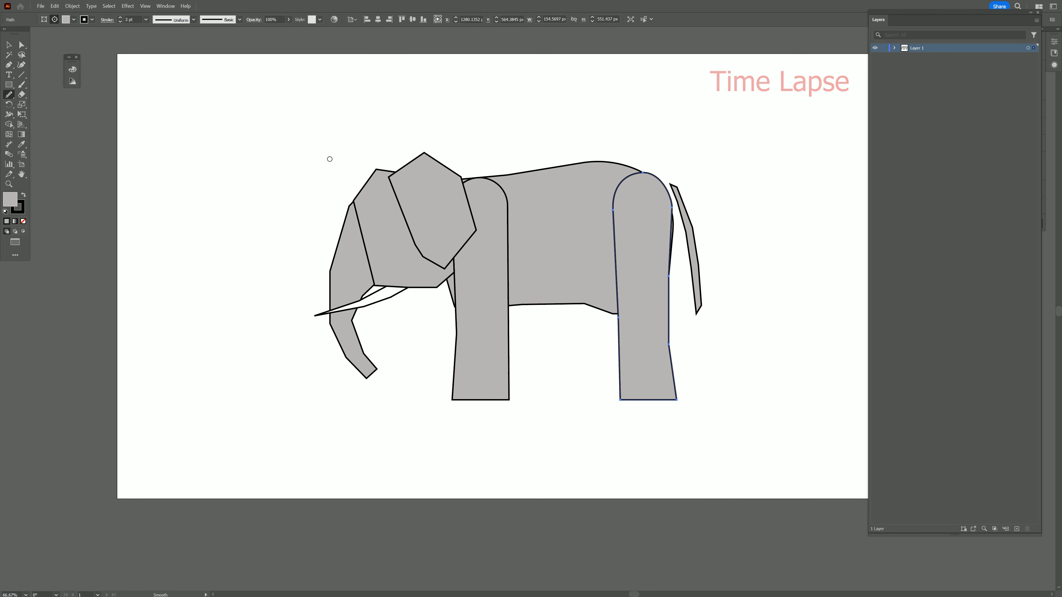
drag(671, 276, 674, 380)
key(ctrl+z)
key(ctrl+z)
- Delete two upper anchors from the back leg's rear edge and smooth the remaining edge into a flowing curve
key(p)
click(671, 207)
click(668, 276)
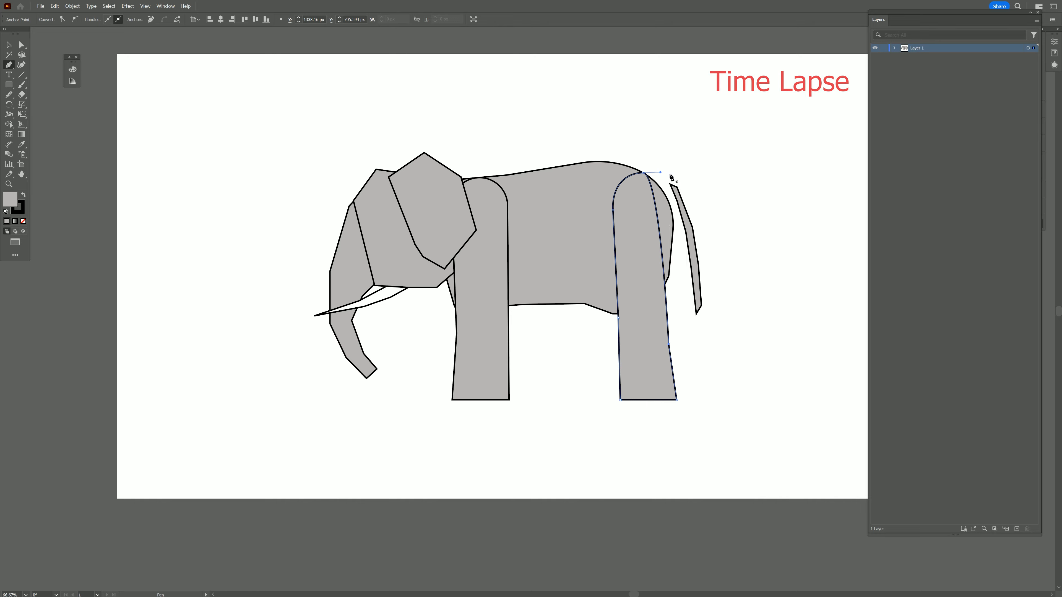
key(a)
drag(660, 172, 675, 173)
drag(668, 343, 796, 350)
click(796, 351)
- Shift the whole back leg slightly toward the tail
click(671, 228)
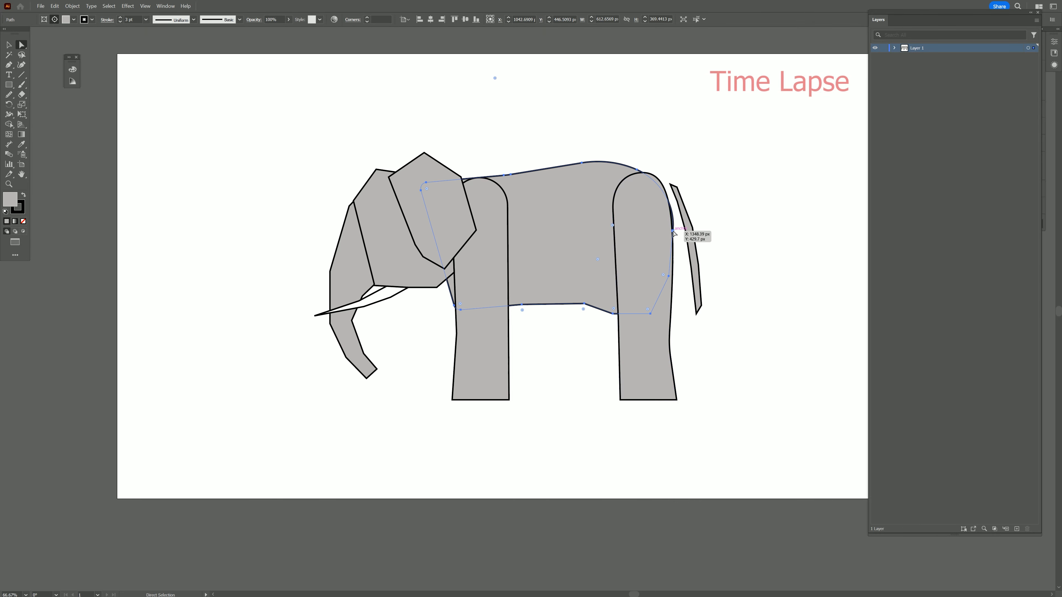
key(v)
drag(662, 233, 667, 232)
- Round the tail's upper end and lower tip
key(a)
click(678, 197)
click(671, 184)
drag(673, 188, 663, 369)
double_click(680, 201)
drag(696, 308, 701, 293)
- Straighten the tail by deleting the four anchors along its middle
key(p)
click(686, 232)
click(692, 228)
click(697, 263)
click(691, 268)
- Rotate the straightened tail so its lower end points away from the leg and position it behind the rump
key(a)
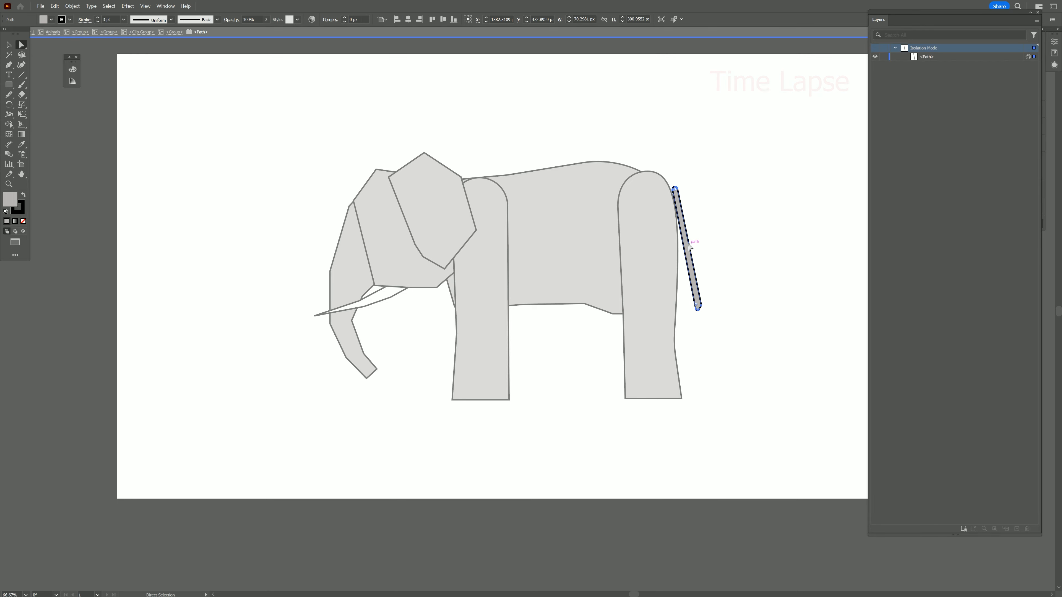
drag(688, 244, 682, 245)
key(r)
drag(754, 225, 734, 225)
key(a)
drag(697, 280, 697, 270)
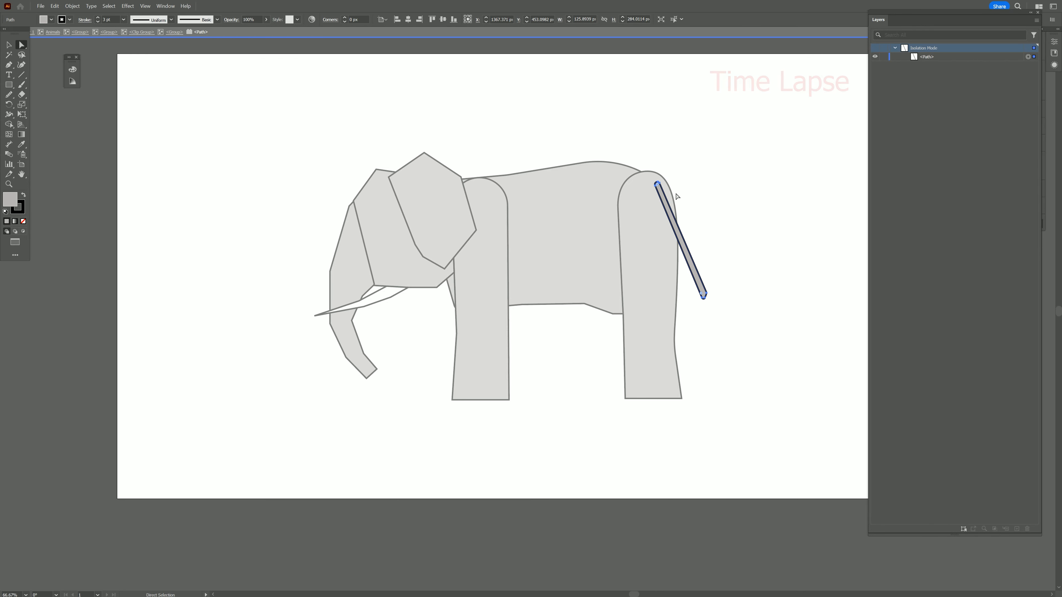
click(155, 590)
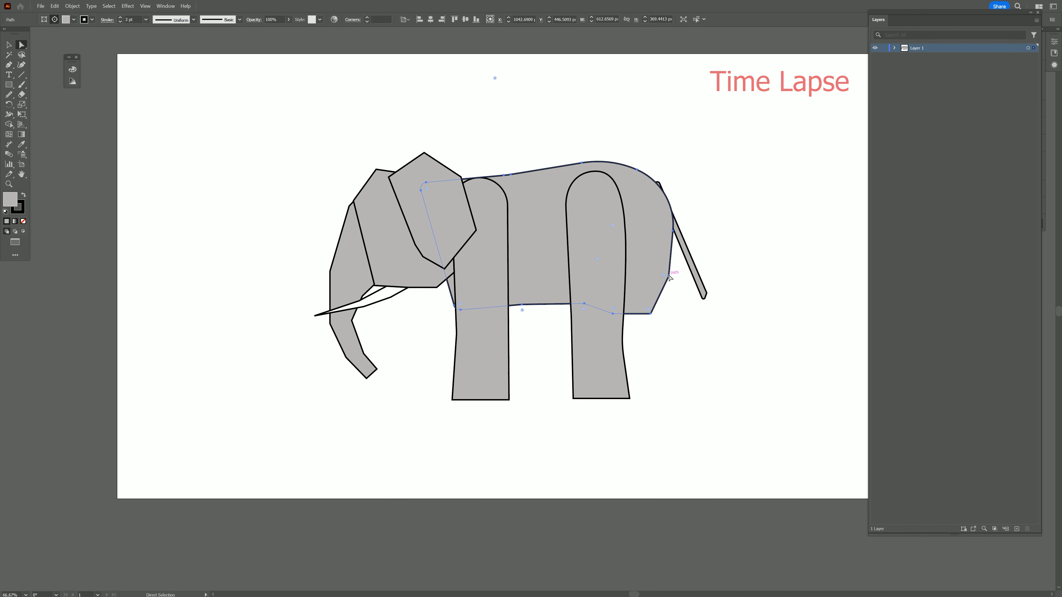
drag(621, 267, 712, 252)
- Place the elephant's paths directly under Layer 1 and remove the nested Animals groups
click(894, 47)
click(904, 56)
click(914, 65)
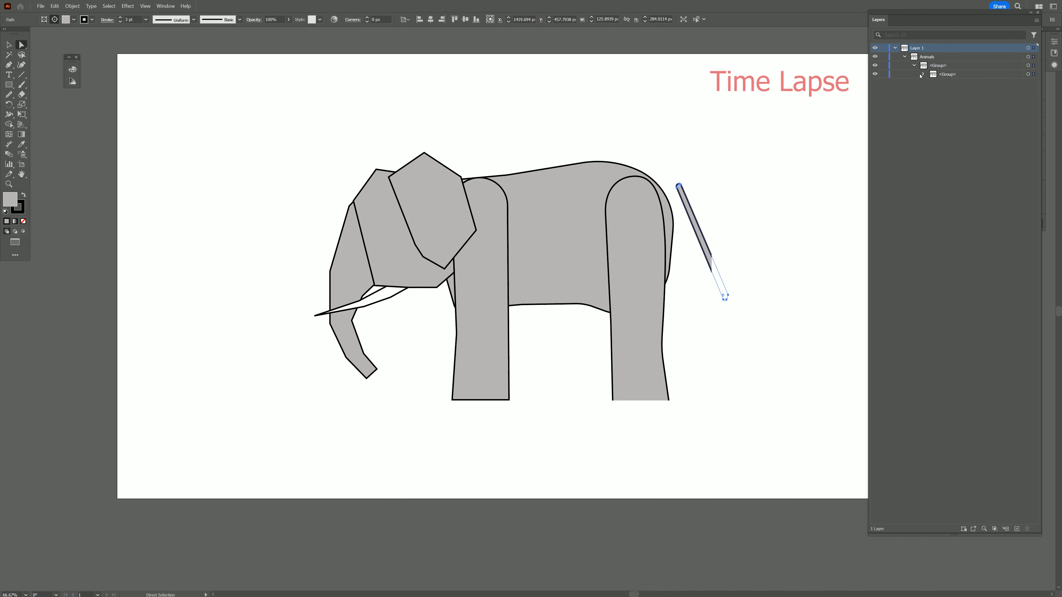
click(924, 74)
click(933, 83)
click(943, 91)
drag(901, 54, 915, 52)
key(Delete)
- Bend the tail by placing its upper end behind the rump and repositioning its middle anchors and lower tip
click(679, 185)
drag(678, 185, 654, 179)
drag(680, 186, 697, 197)
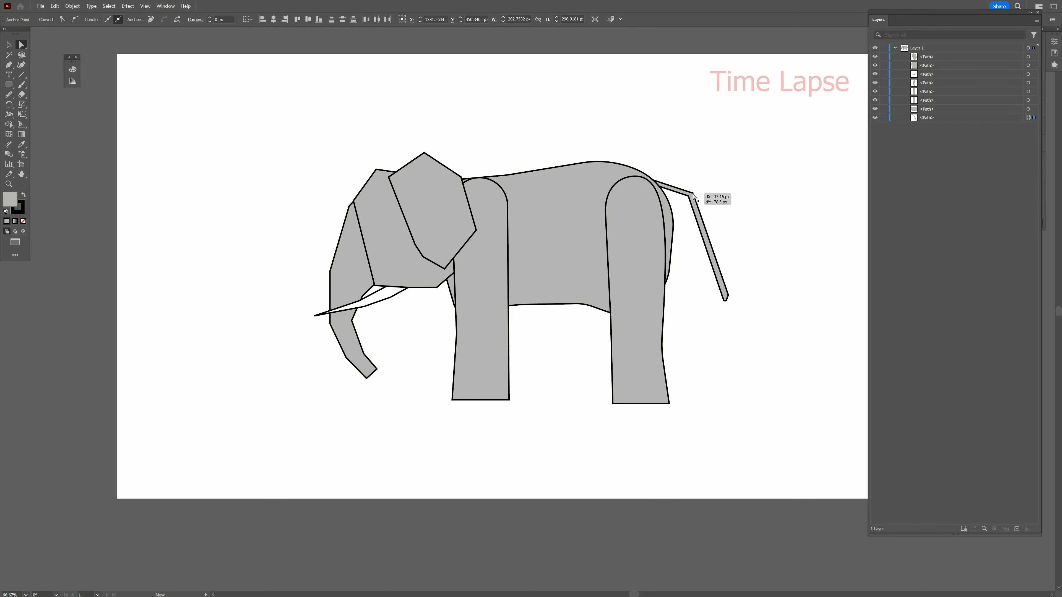
drag(725, 298, 712, 270)
- Curve the tail at its bend and bring its lower part closer to the back leg
key(p)
mouse_move(688, 196)
mouse_down()
mouse_move(704, 197)
mouse_move(673, 201)
mouse_up()
key(a)
drag(713, 271, 698, 270)
click(731, 275)
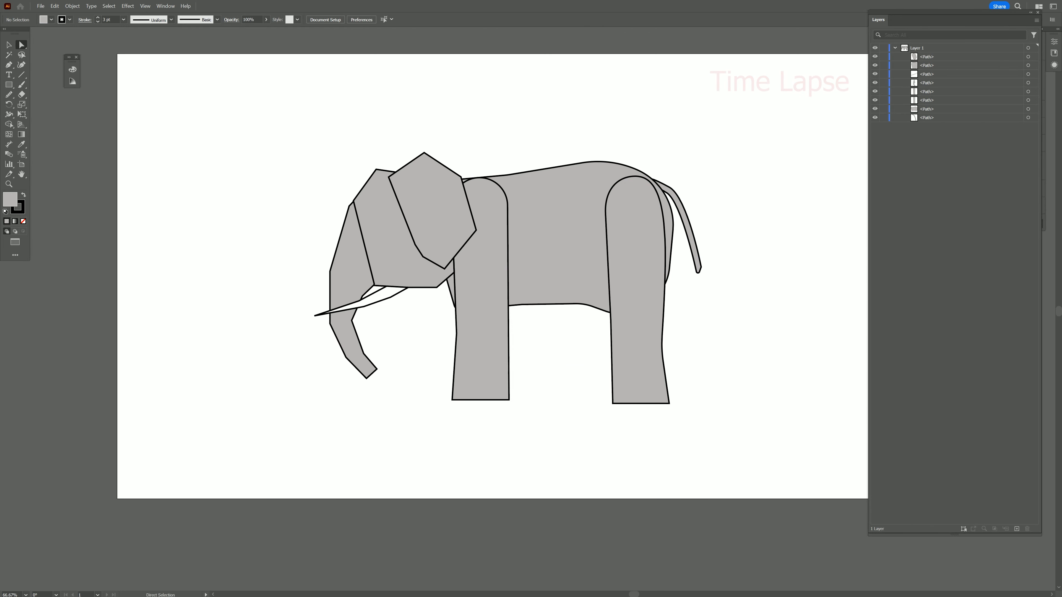
key(alt+Tab)
drag(878, 162, 903, 230)
mouse_move(679, 202)
mouse_down()
mouse_move(670, 199)
mouse_move(698, 205)
mouse_move(670, 212)
mouse_up()
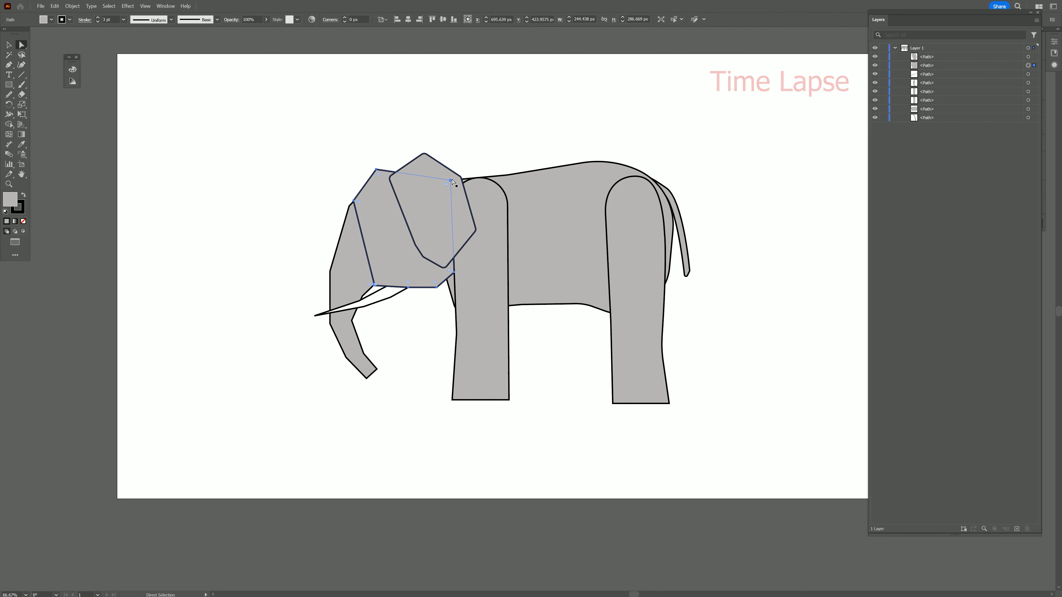
- Round the head's corners at the jaw, the trunk base and the forehead
click(443, 289)
shift+click(436, 288)
drag(449, 270, 438, 264)
click(374, 286)
drag(377, 281, 382, 276)
click(377, 169)
drag(378, 174, 364, 191)
- Curve the trunk's edge hidden behind the head and round the trunk's tip
click(353, 201)
key(shift+grave)
drag(364, 242, 385, 233)
key(a)
drag(318, 261, 381, 383)
drag(366, 374, 383, 295)
- Round the trunk's top corner and the corners at its bends
click(356, 314)
drag(354, 206, 360, 209)
click(375, 284)
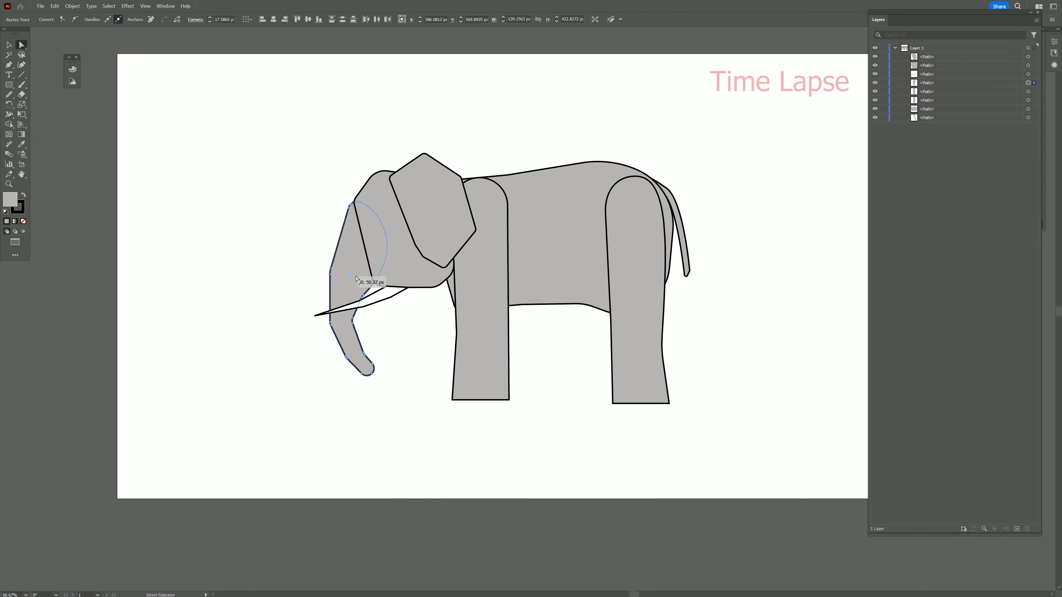
drag(337, 272, 351, 274)
click(345, 357)
drag(337, 322, 370, 316)
- Round the base of the tusk where it meets the head
click(367, 305)
click(410, 273)
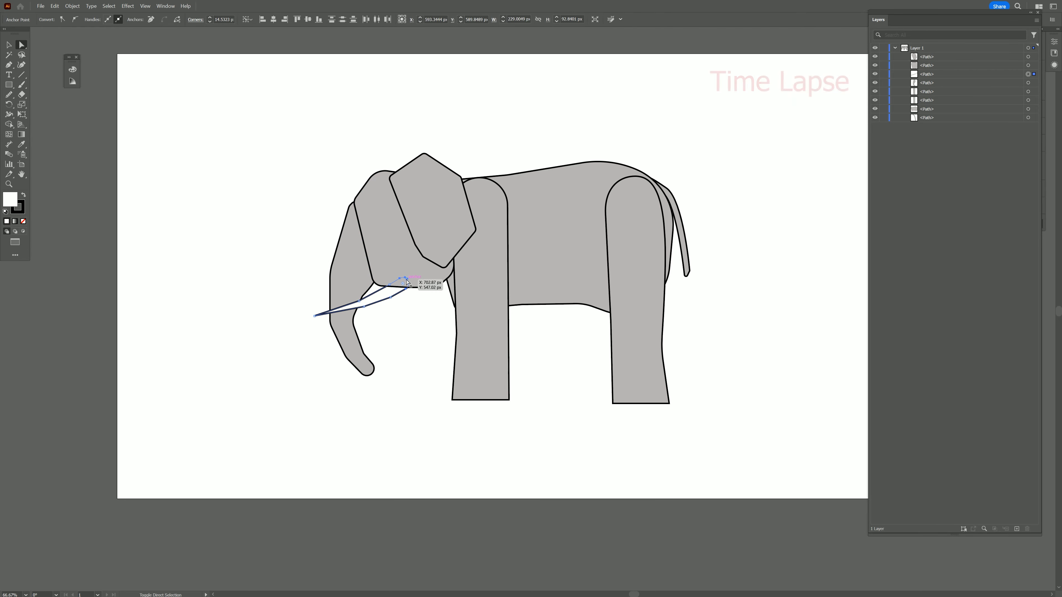
key(minus)
key(a)
click(556, 356)
click(501, 386)
click(533, 388)
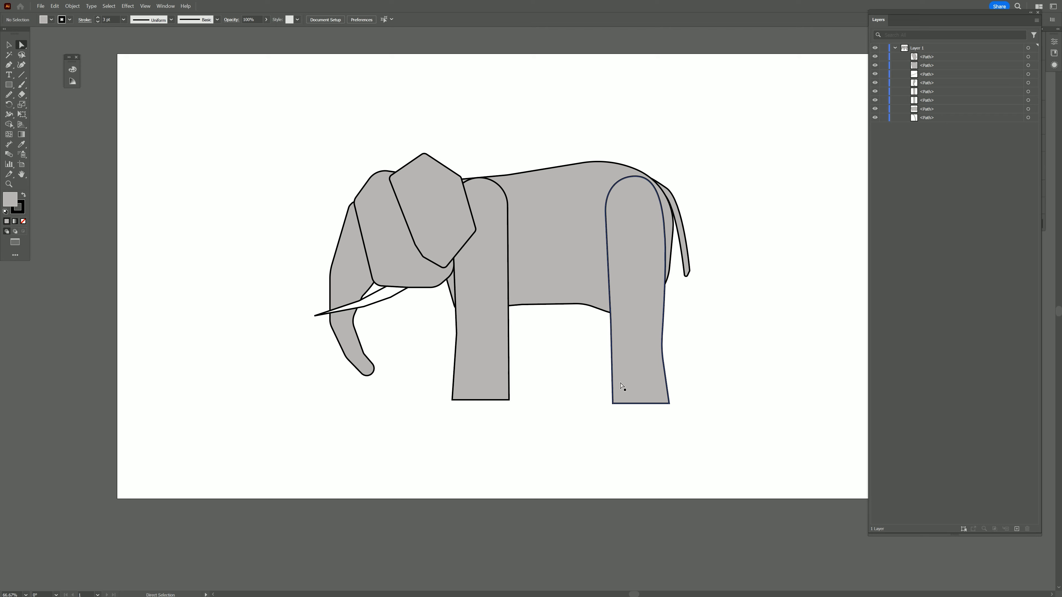
- Rename the ear, head, tusk and trunk paths as Ear, Head, Tusk and Trunk
click(454, 180)
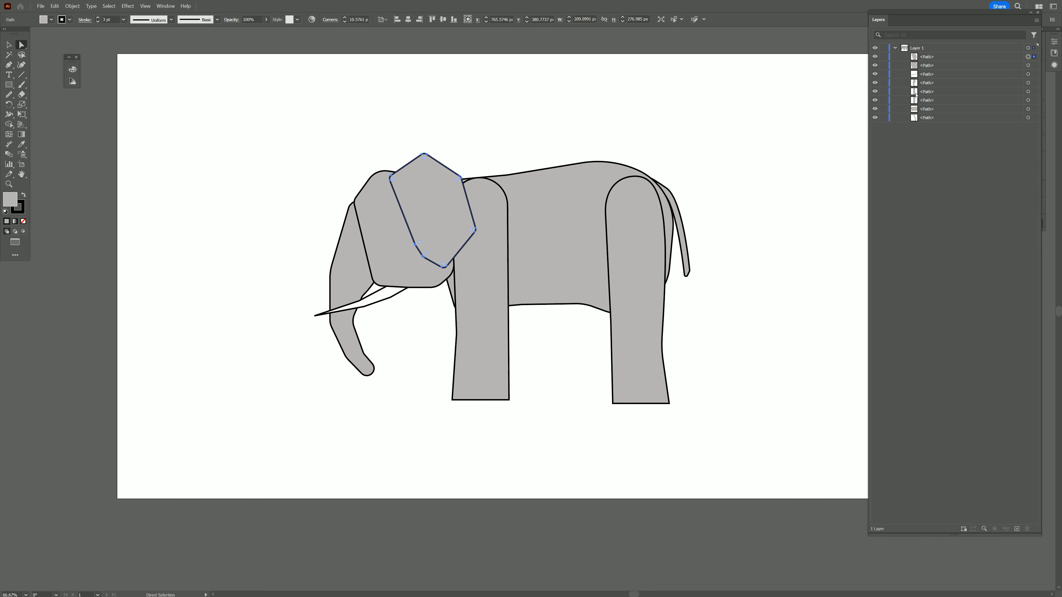
double_click(927, 56)
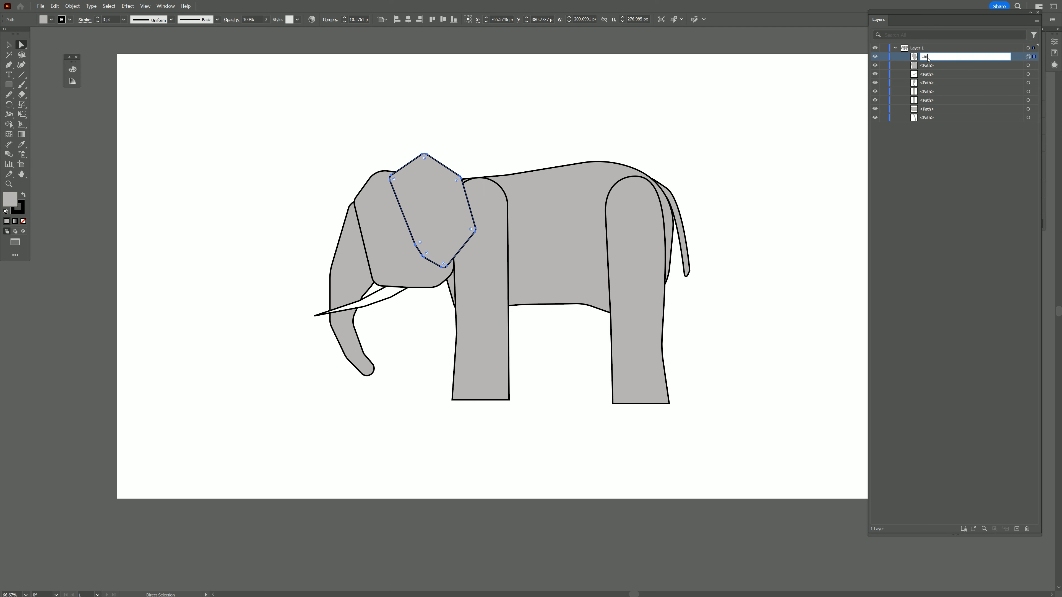
double_click(925, 65)
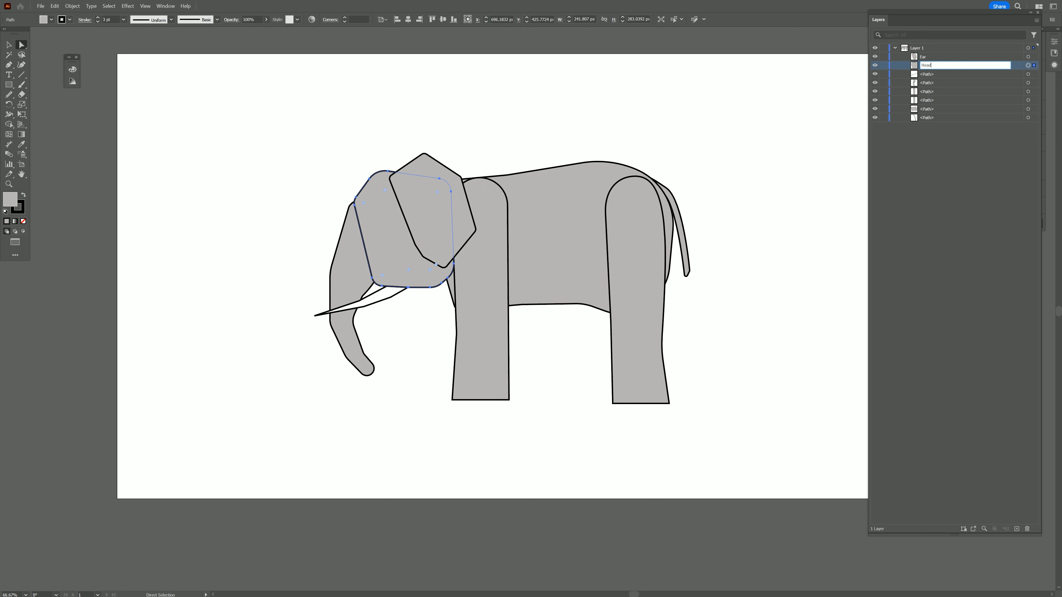
key(Tab)
text(Tusk)
key(Tab)
text(Trunk)
key(Tab)
- Rename the remaining four paths as LegBack, LegFront, Body and Tail
text(L)
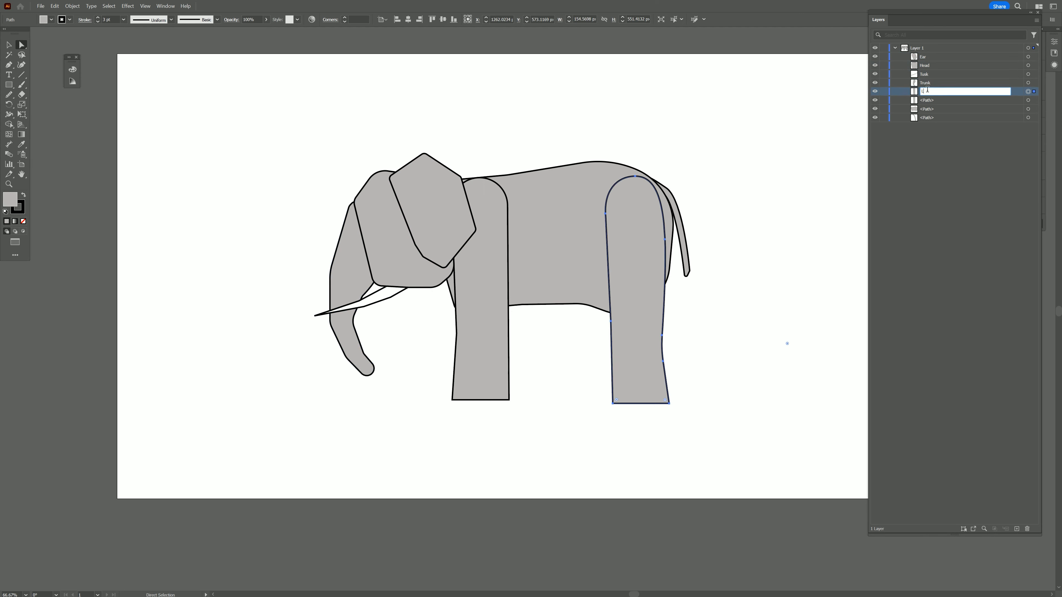
text(egBack)
key(Tab)
text(LegFron)
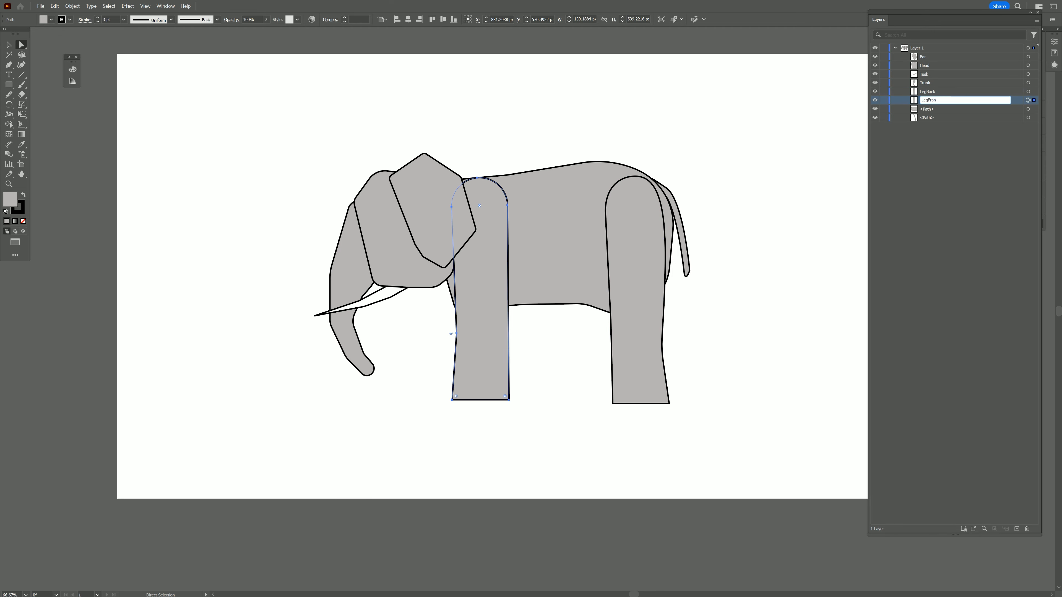
text(t)
key(Tab)
text(Body)
key(Tab)
text(T)
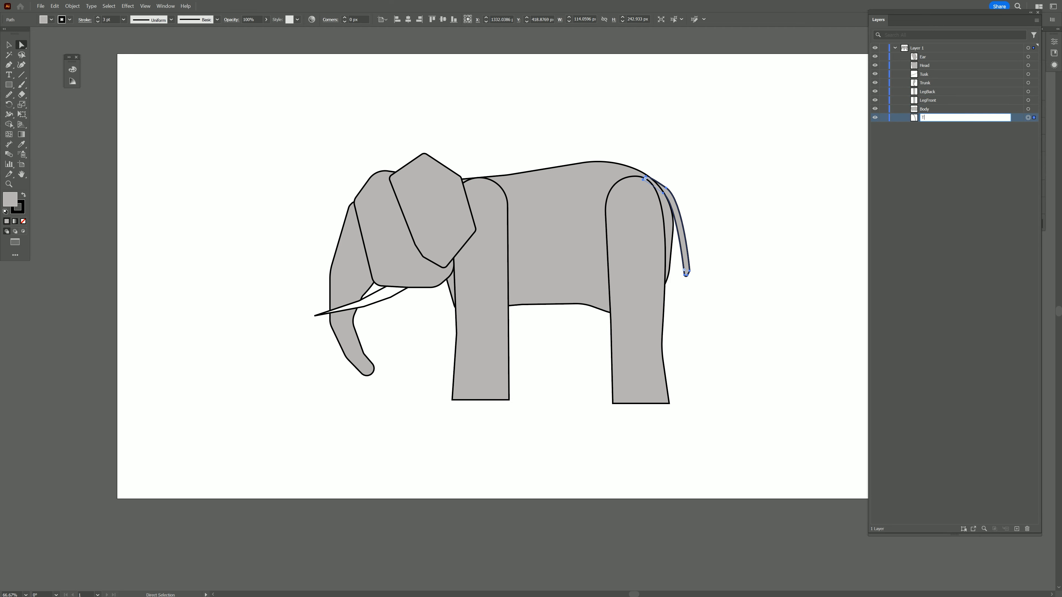
text(ail)
key(Return)
- Select all the elephant artwork and generate multiple export assets from it, one per named path
key(ctrl+a)
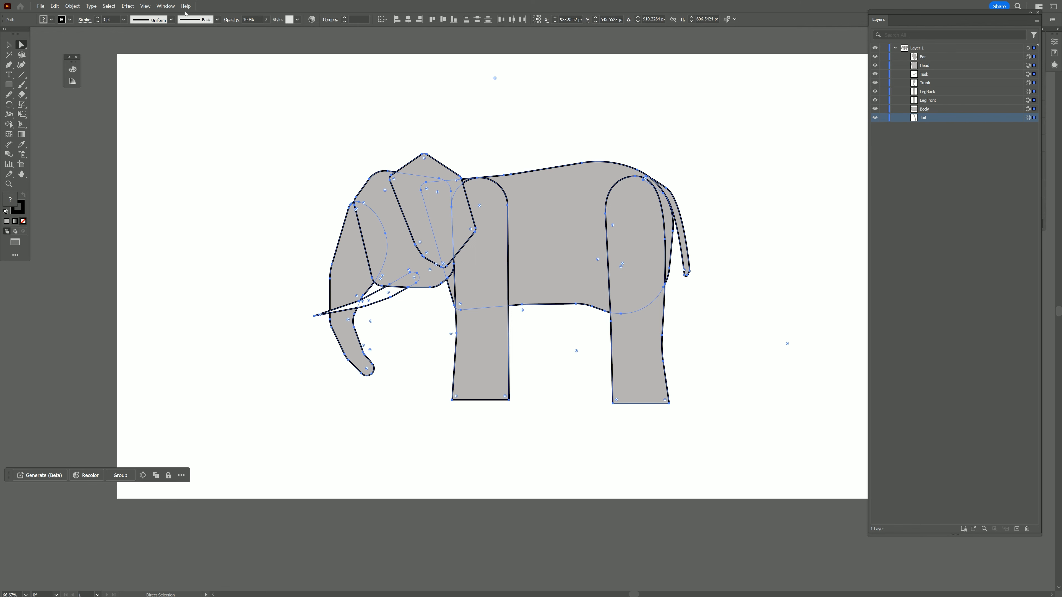
click(166, 6)
click(179, 101)
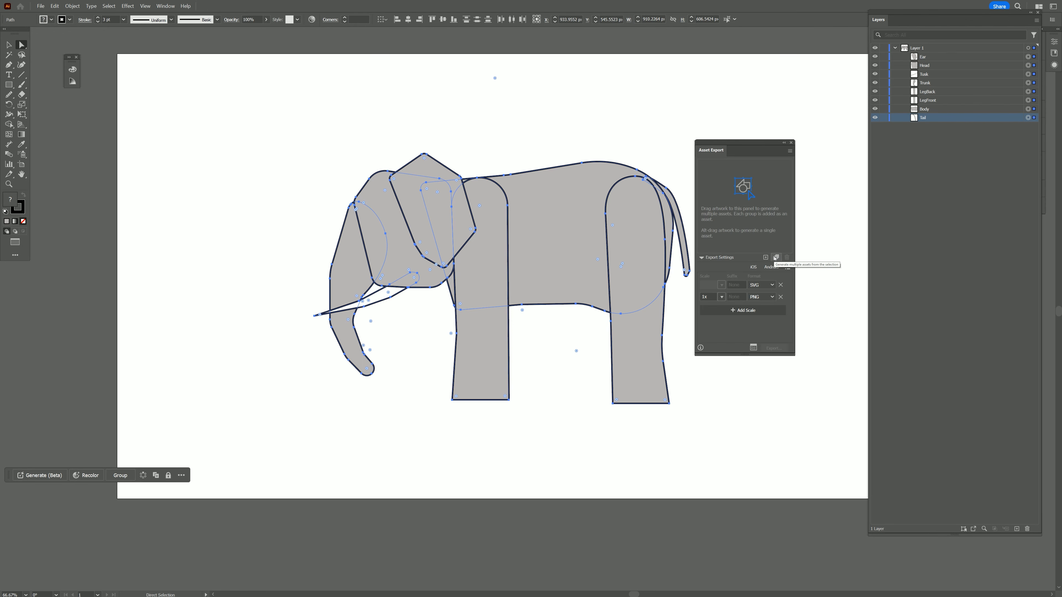
click(775, 257)
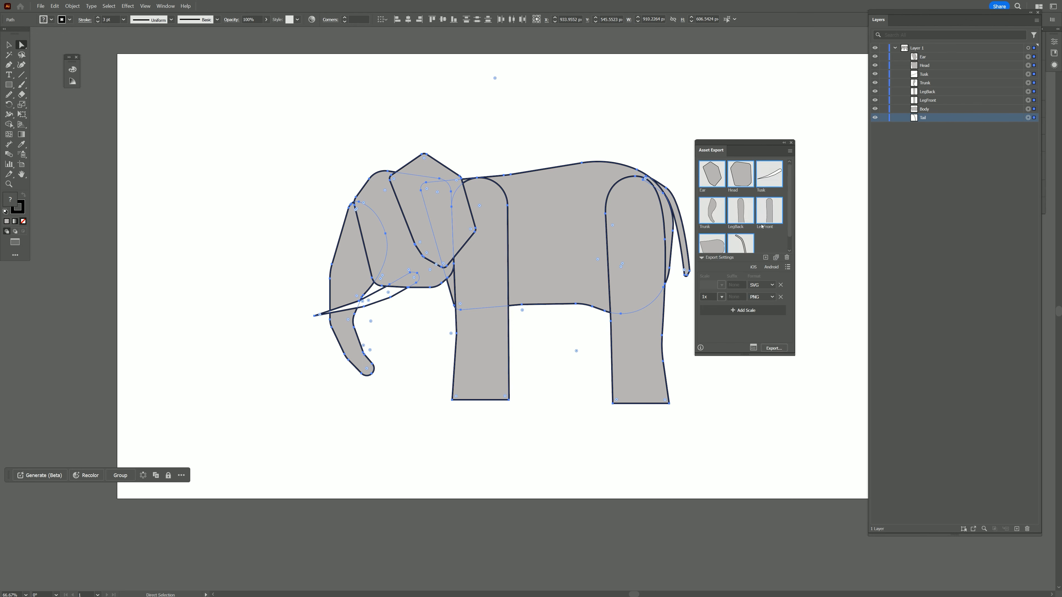
scroll(761, 226, down, 1)
click(775, 349)
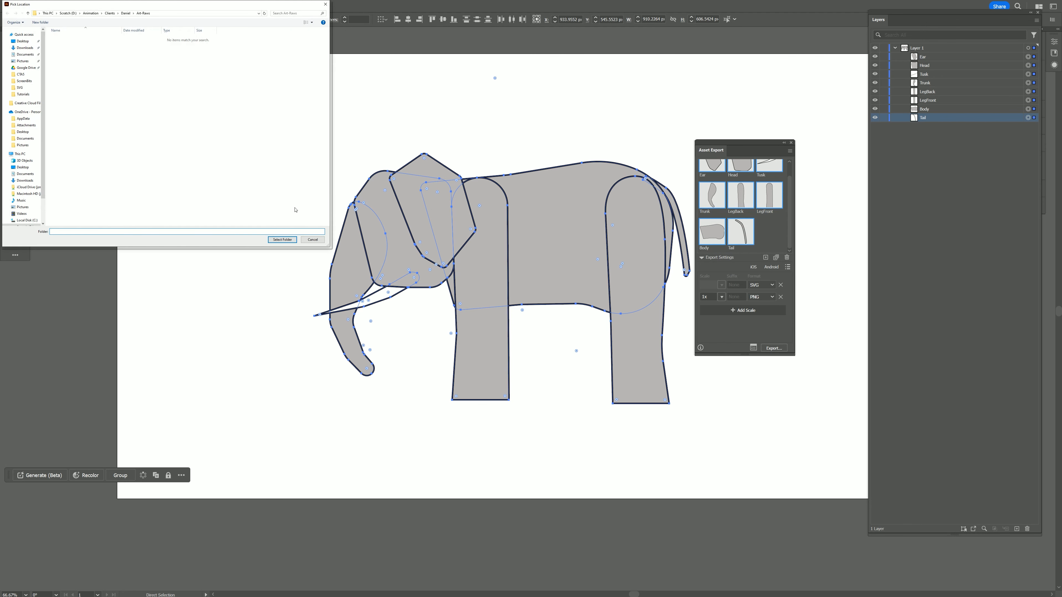
click(309, 241)
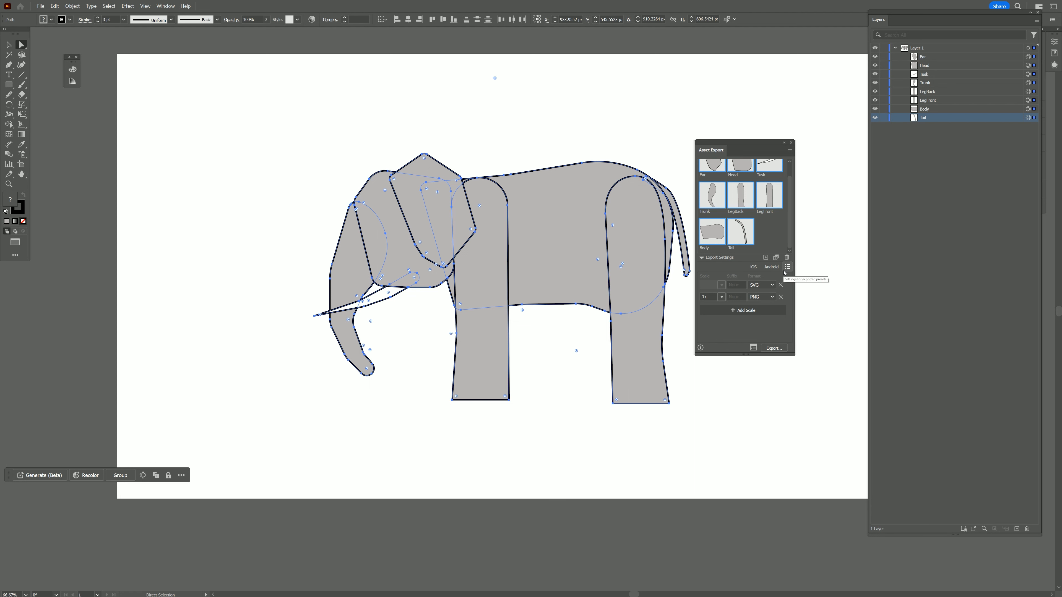
- Set the PNG export format's anti-aliasing to Art Optimized (Supersampling), save the format settings and leave the Export for Screens dialog
click(753, 347)
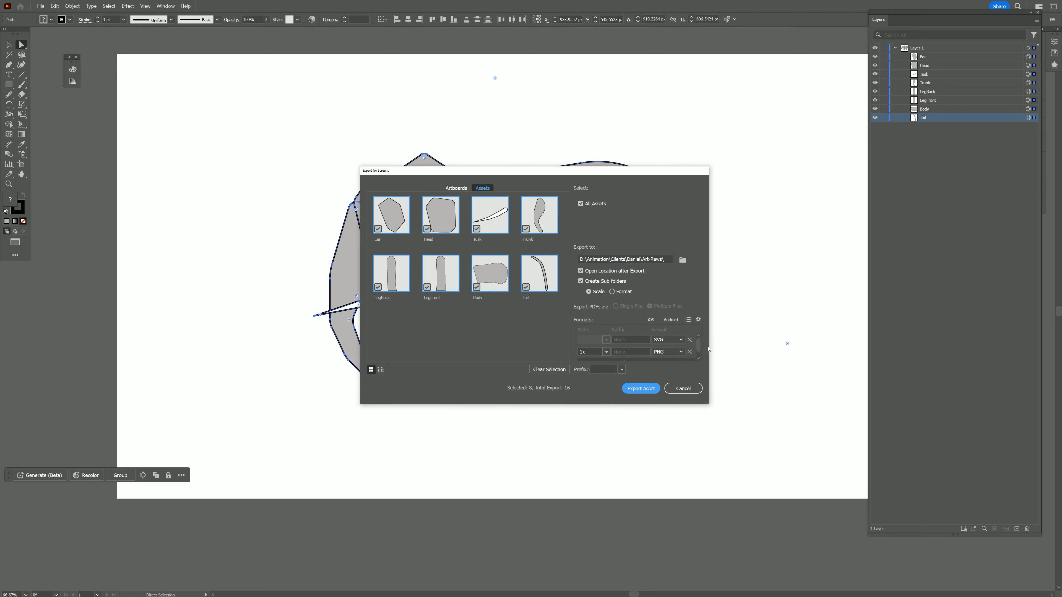
click(698, 319)
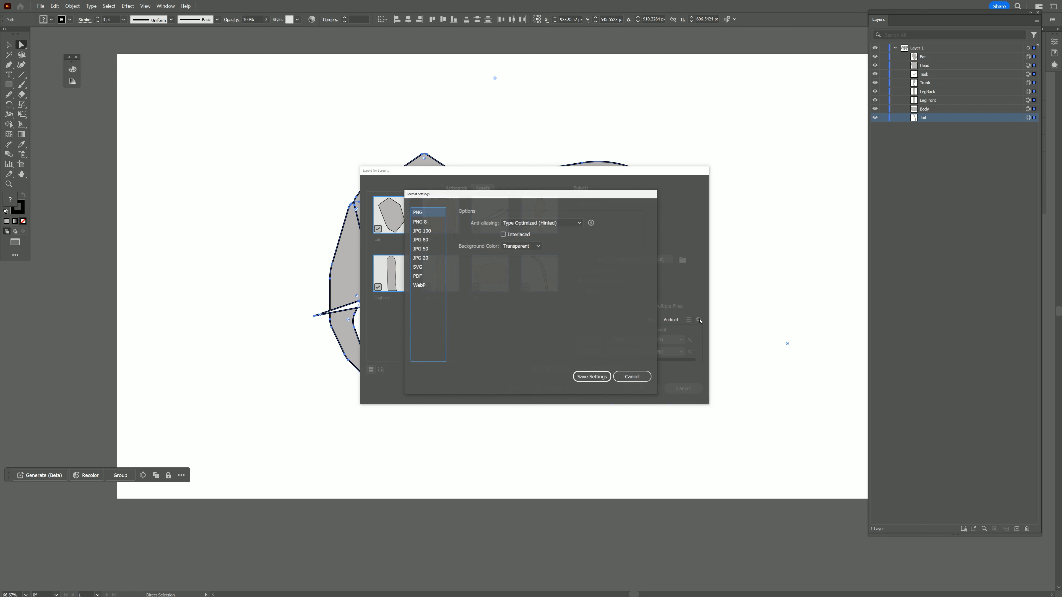
click(423, 222)
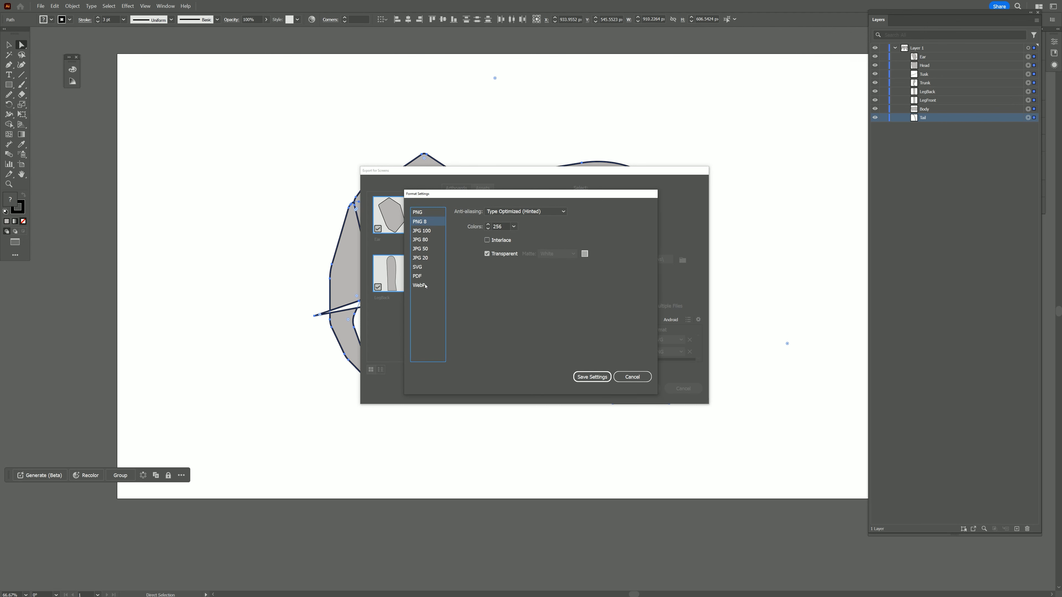
click(426, 268)
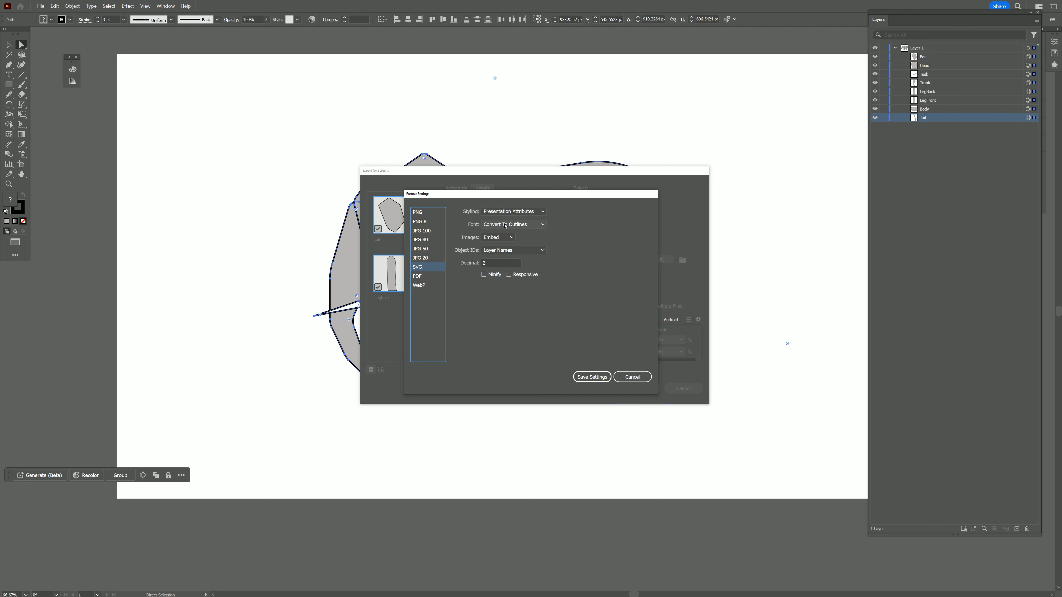
click(606, 378)
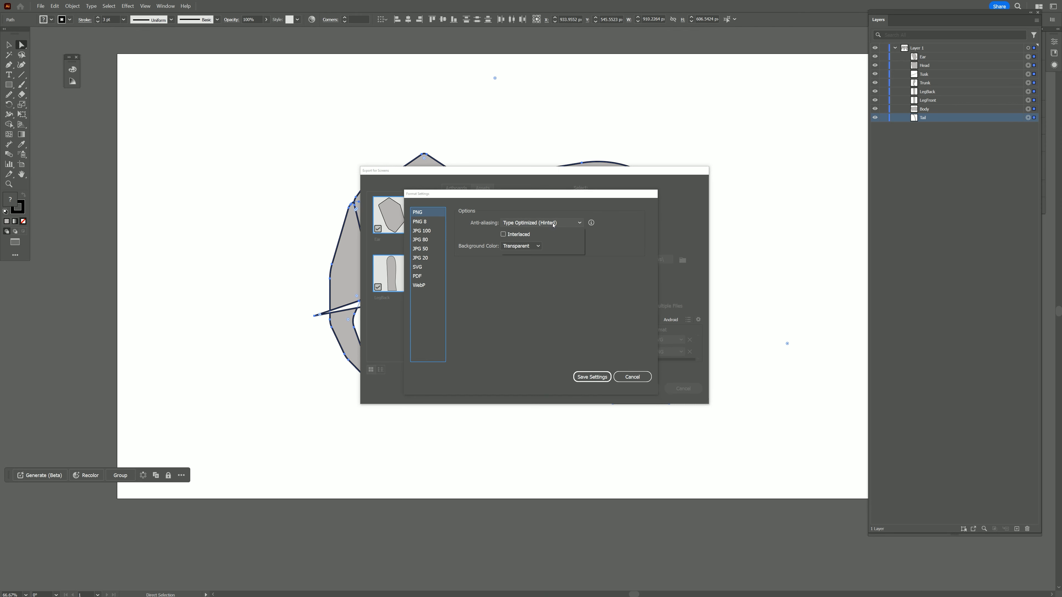
click(540, 242)
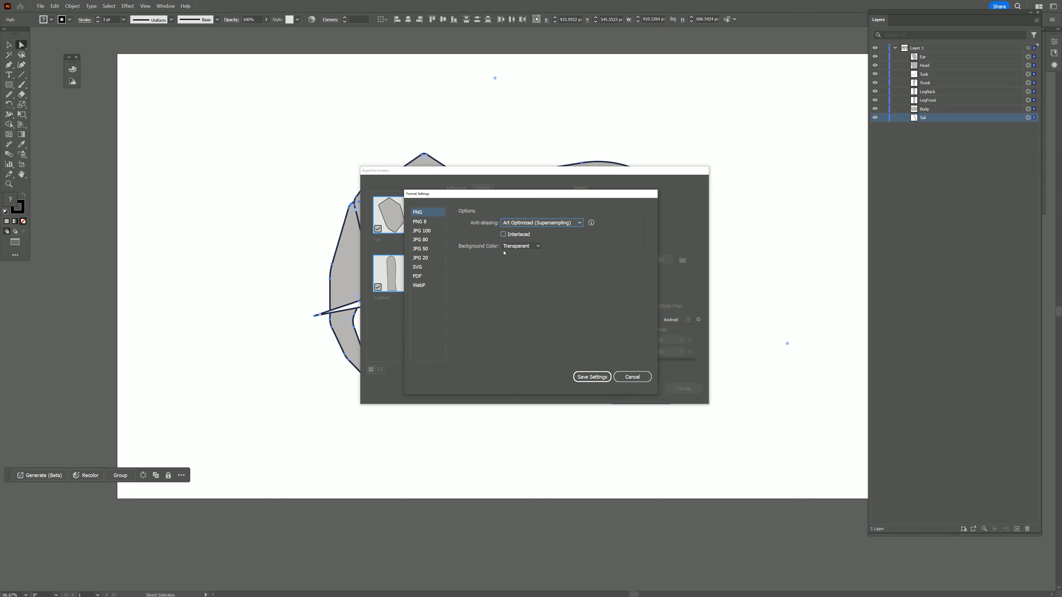
click(591, 377)
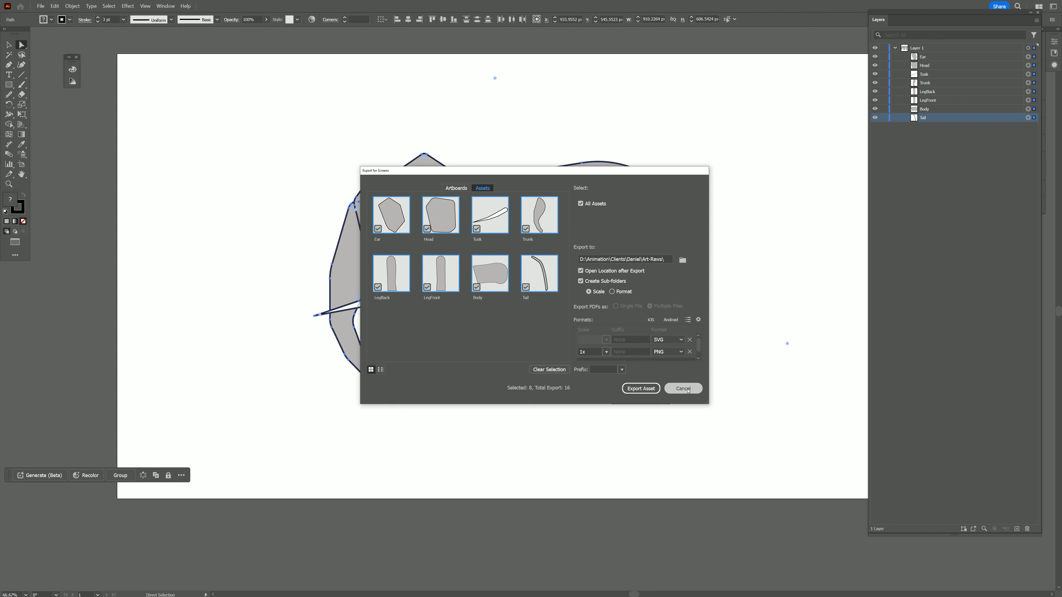
click(683, 388)
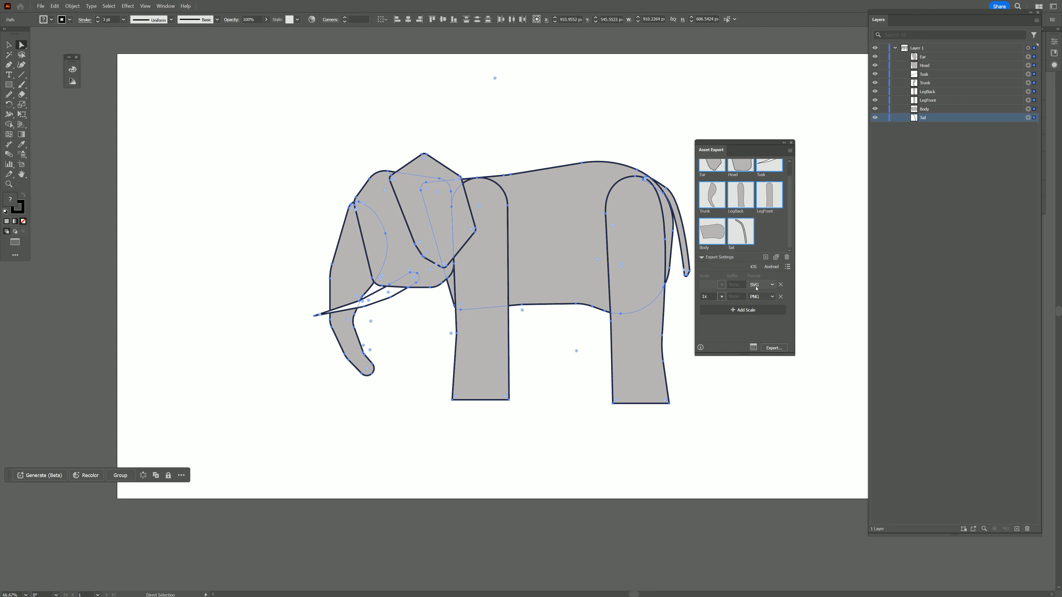
- Export all the part assets as SVG and 1x PNG into a new folder named Elephant inside Art-Raws
click(773, 347)
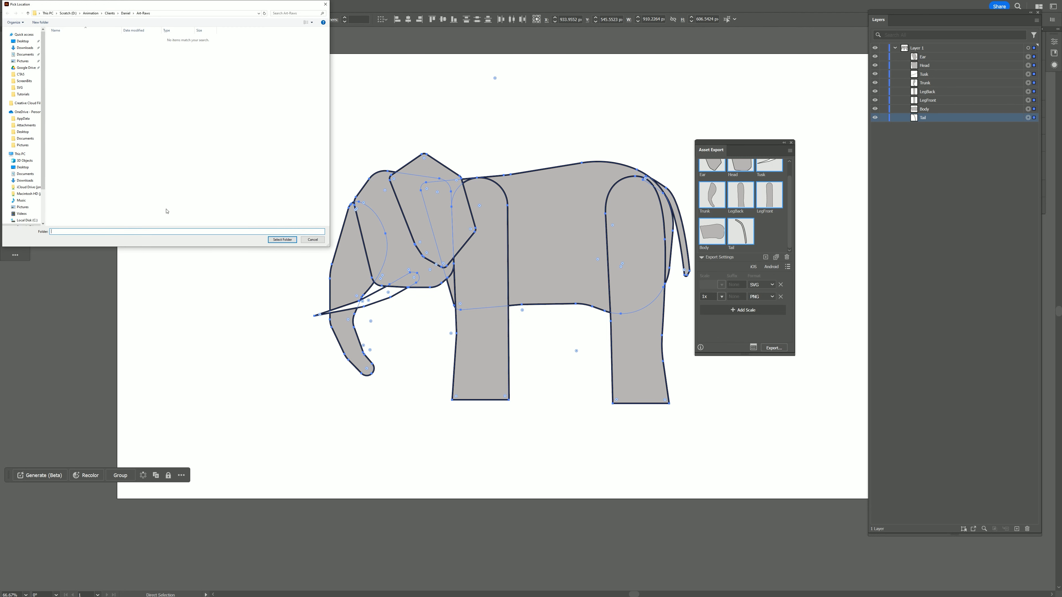
click(41, 22)
text(Elephant)
key(Return)
key(Return)
click(282, 239)
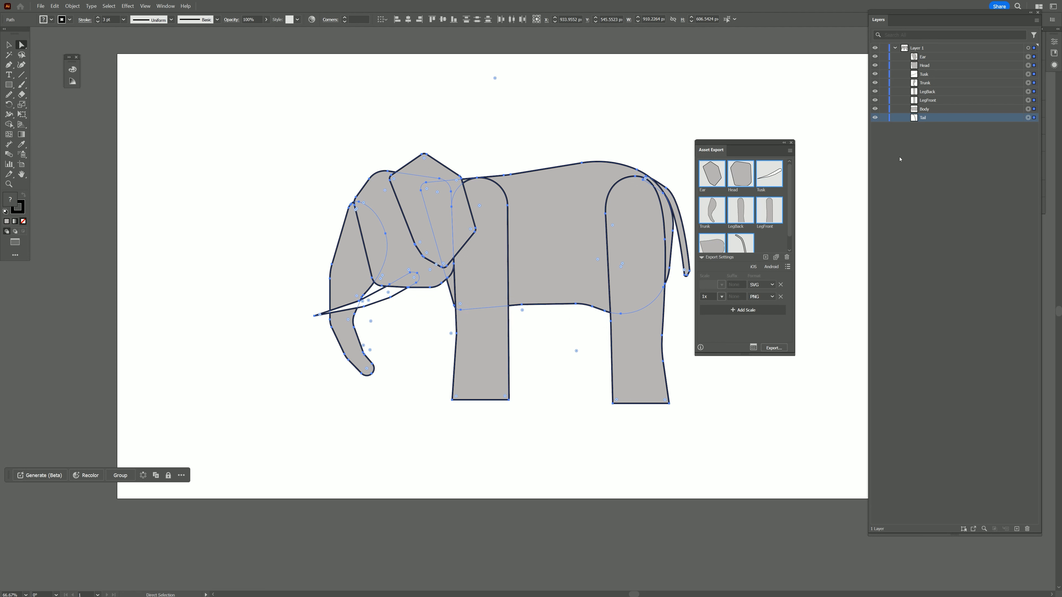
- Group the whole elephant and export the group to the Elephant folder as a single asset named reference
key(ctrl+g)
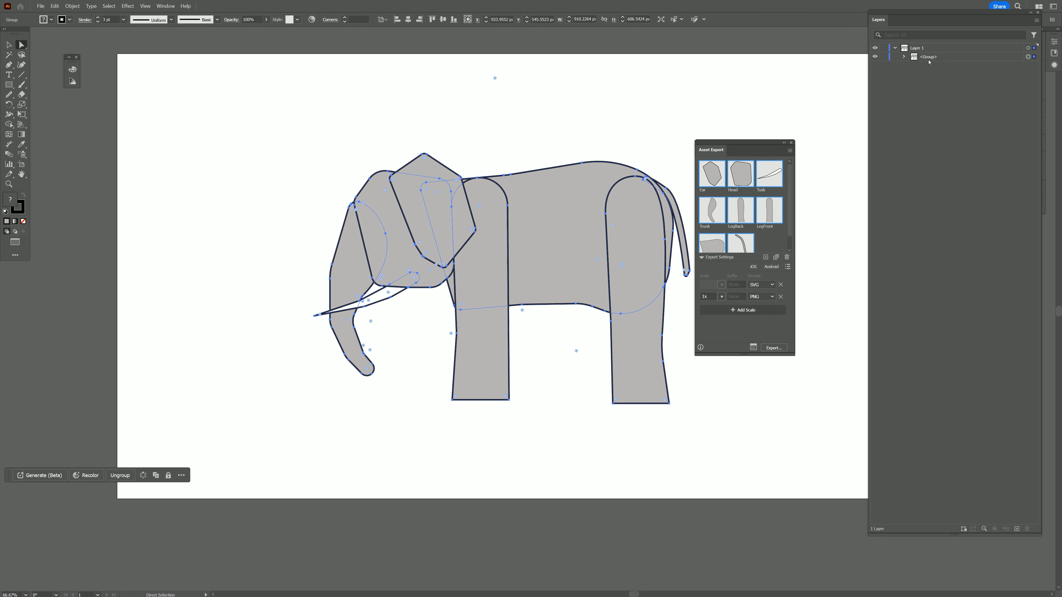
click(765, 258)
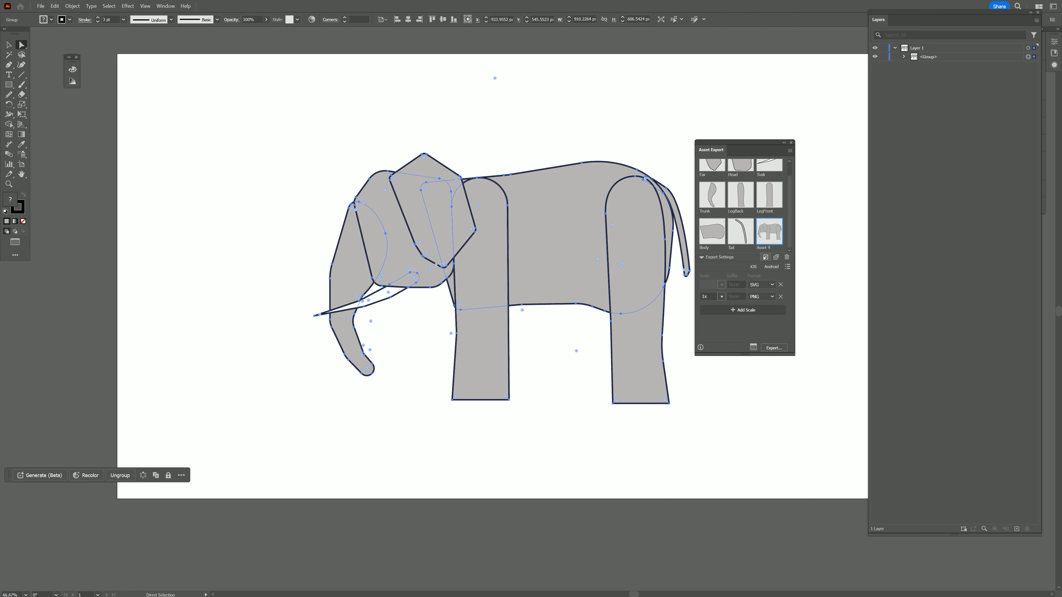
double_click(767, 247)
key(Return)
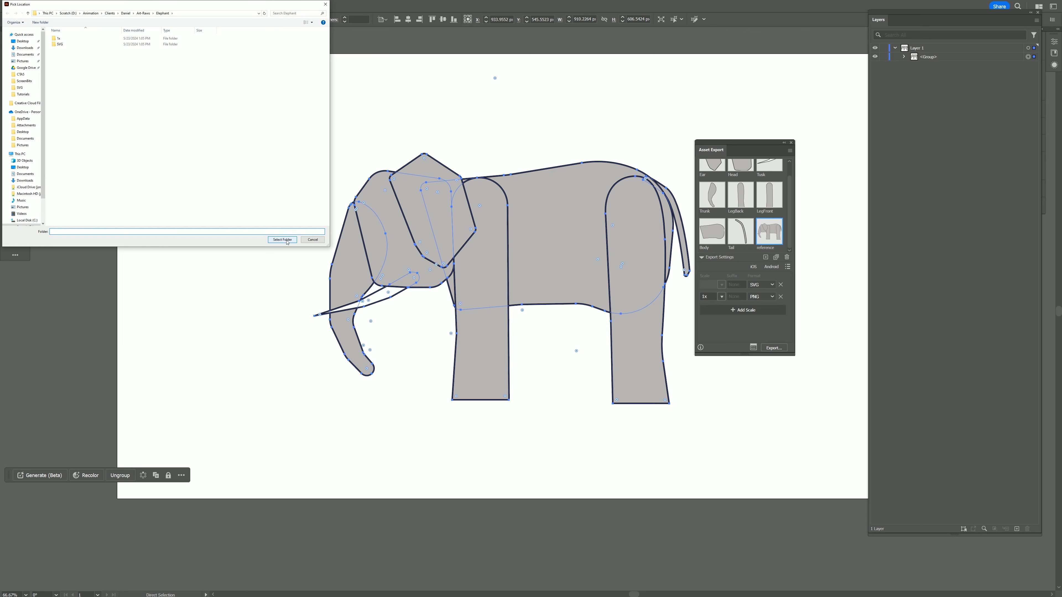
click(282, 242)
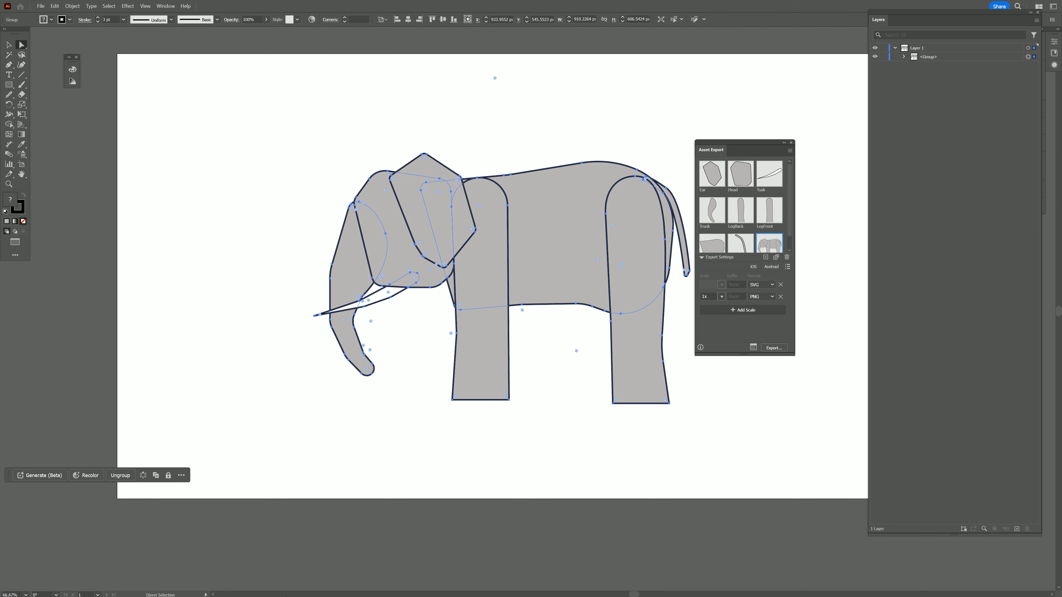
- Switch to Cartoon Animator and maximize its window
key(alt+Tab)
click(684, 223)
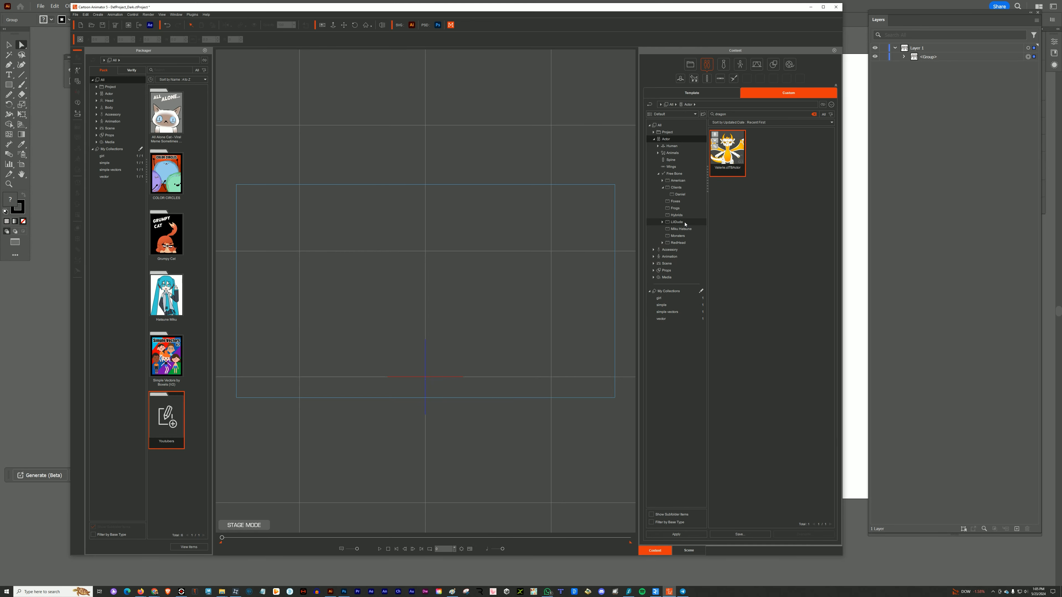
click(824, 7)
- In File Explorer, open the Elephant folder's SVG subfolder and display its files as extra large icons
key(alt+Tab)
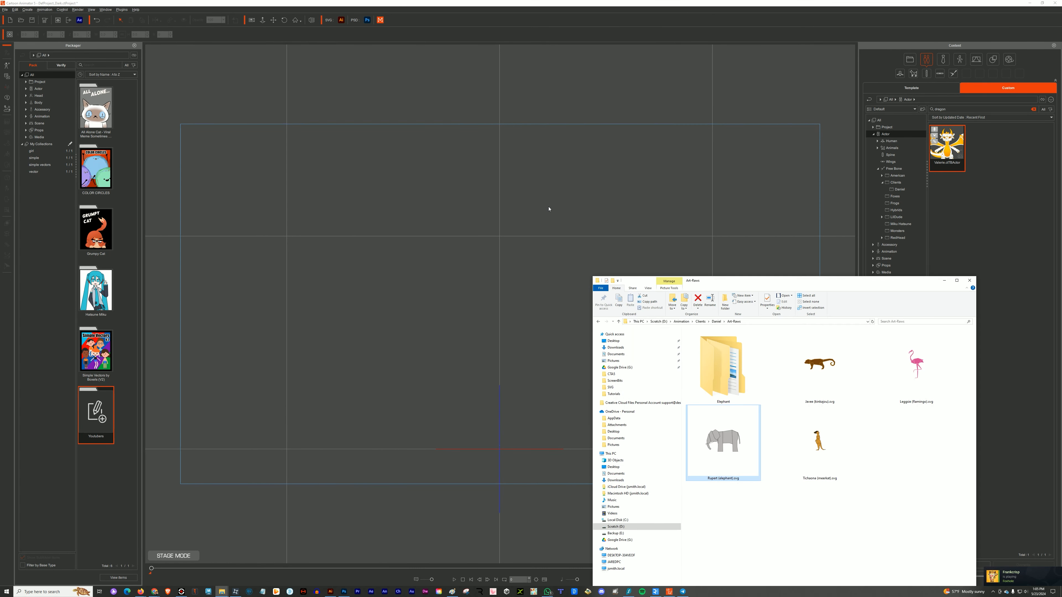
double_click(731, 374)
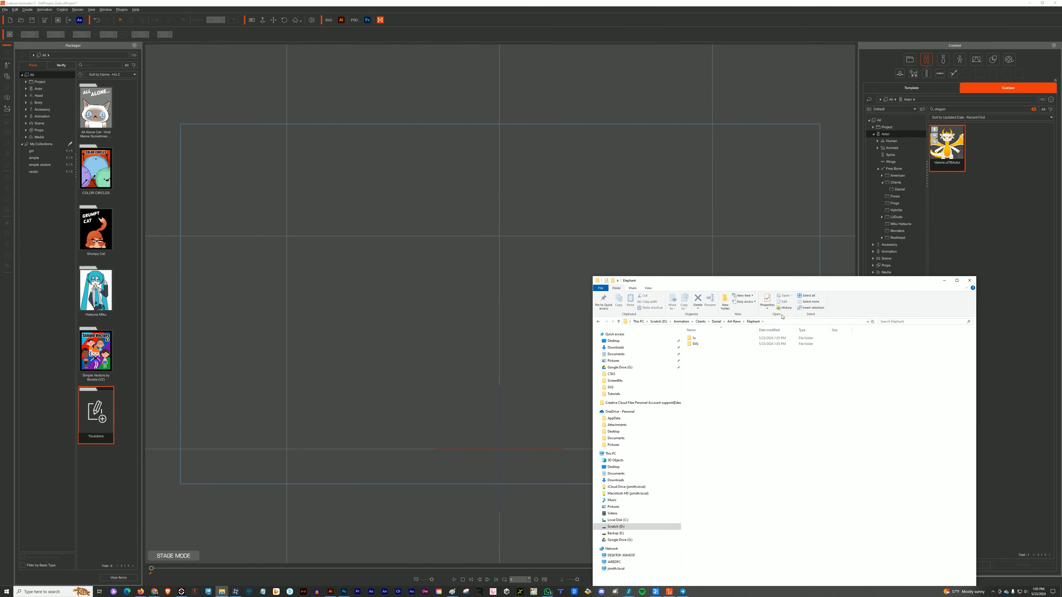
double_click(700, 255)
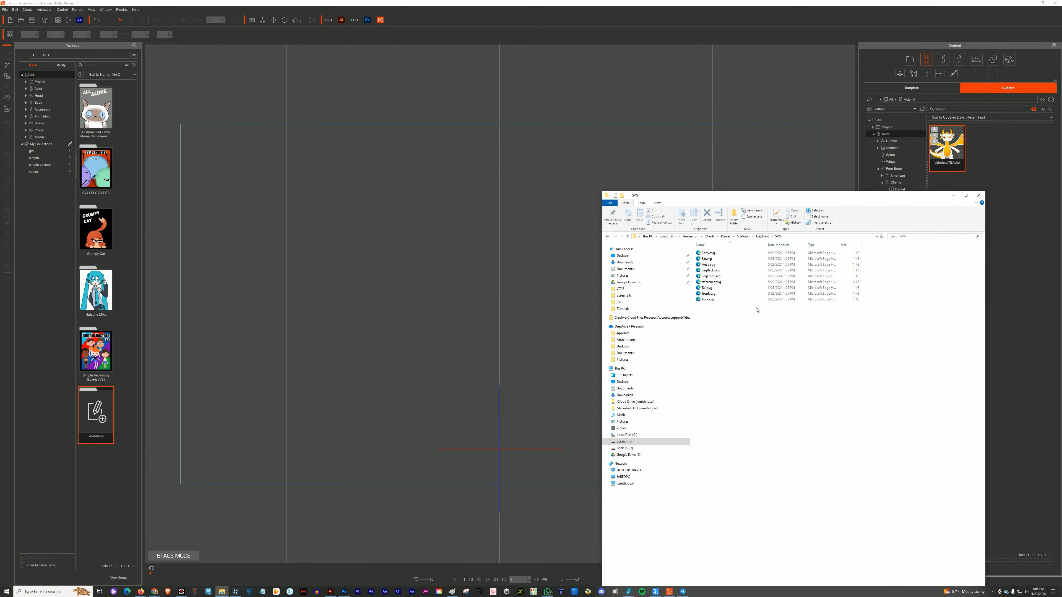
click(656, 203)
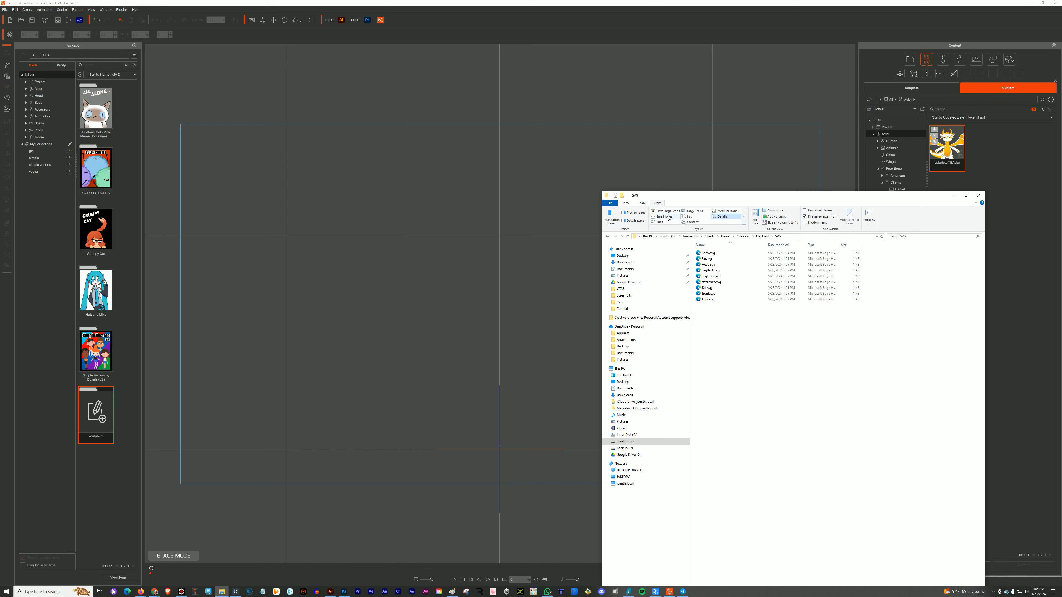
click(666, 210)
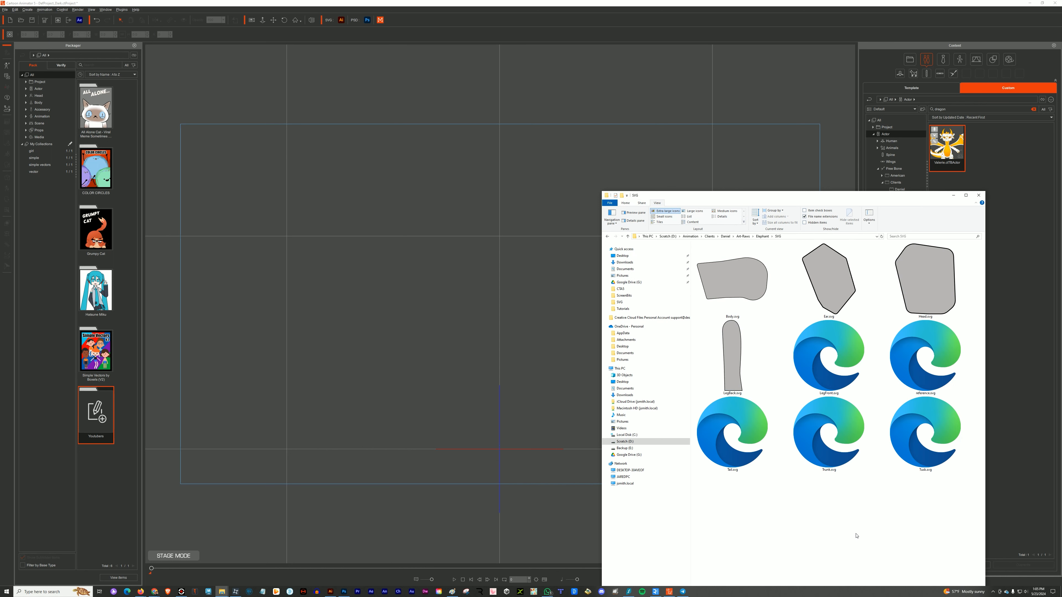
- Import reference.svg into Cartoon Animator as a Bone Actor and close the Packager
drag(924, 358, 545, 293)
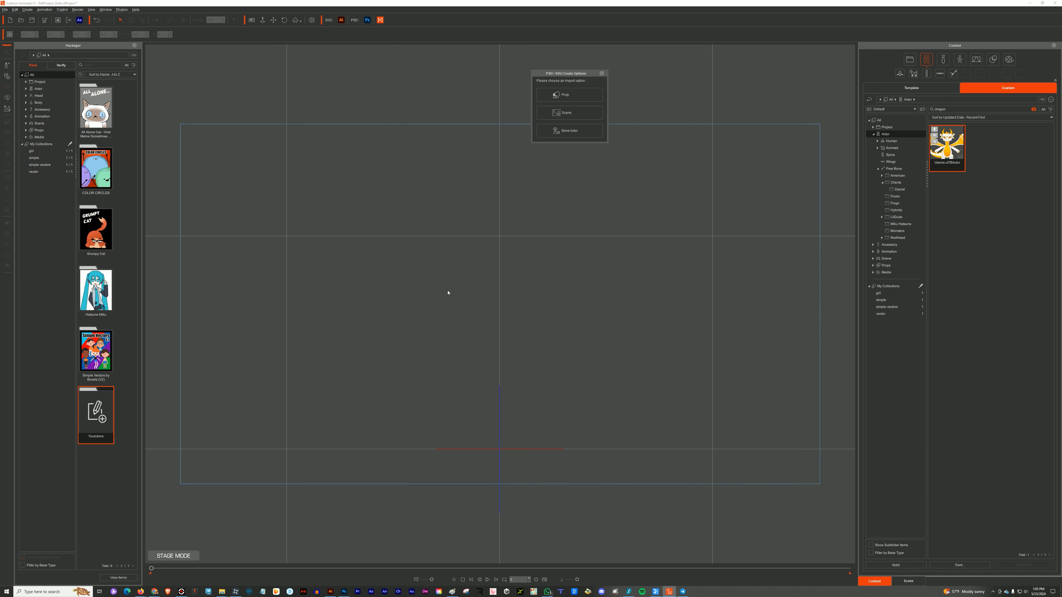
click(579, 131)
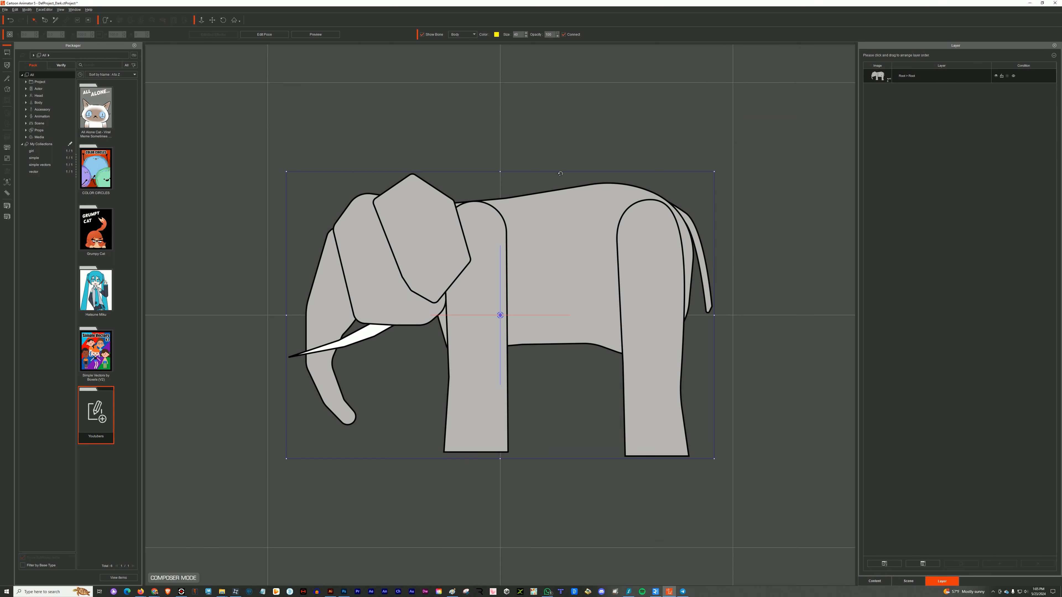
click(135, 46)
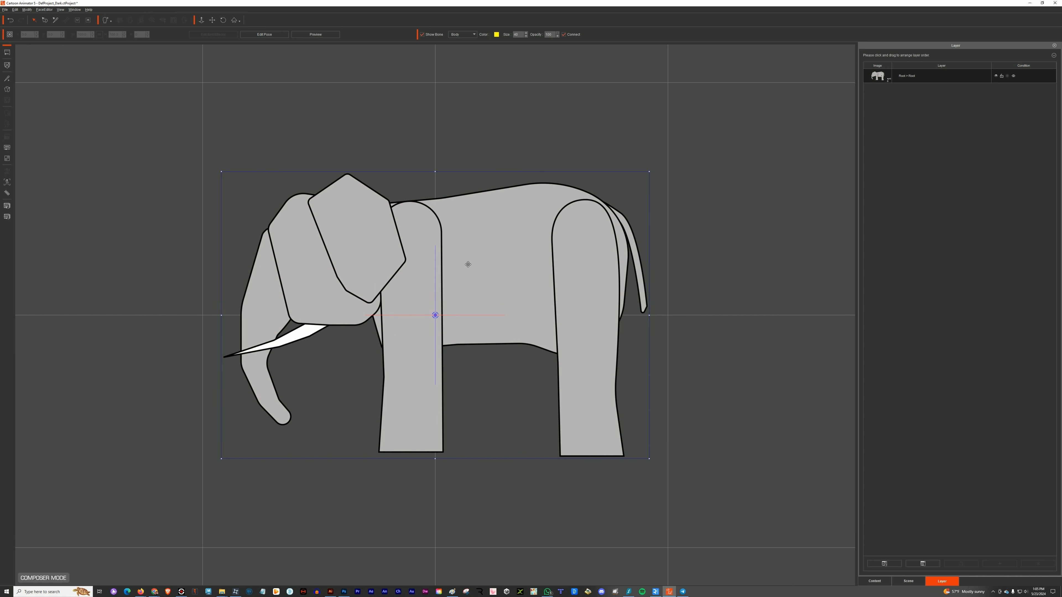
- Move the elephant's root bone down to ground level between the front and back legs, and close the Bone Editor
click(7, 78)
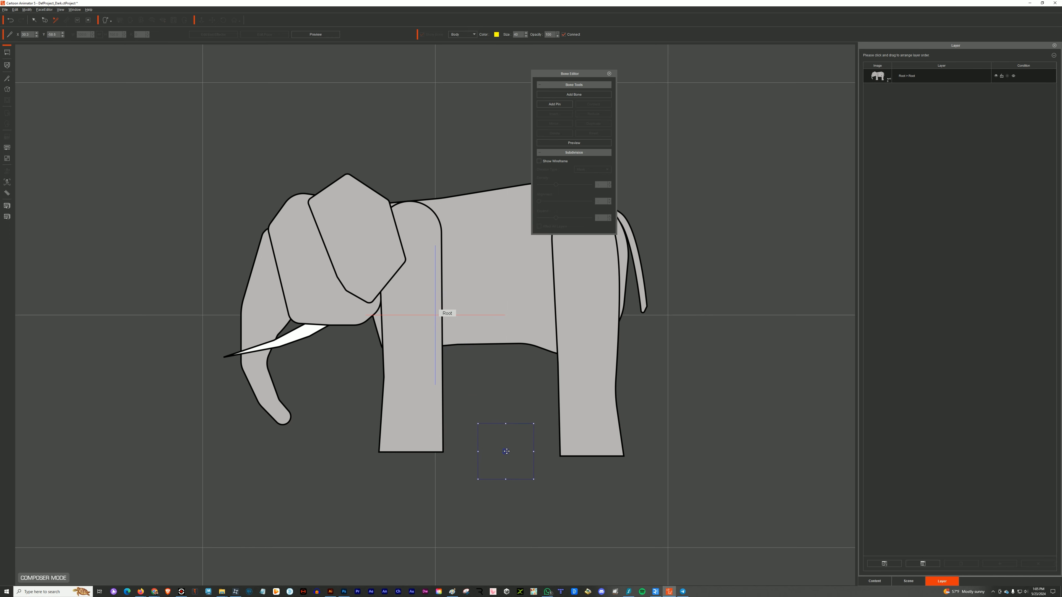
click(597, 143)
click(609, 74)
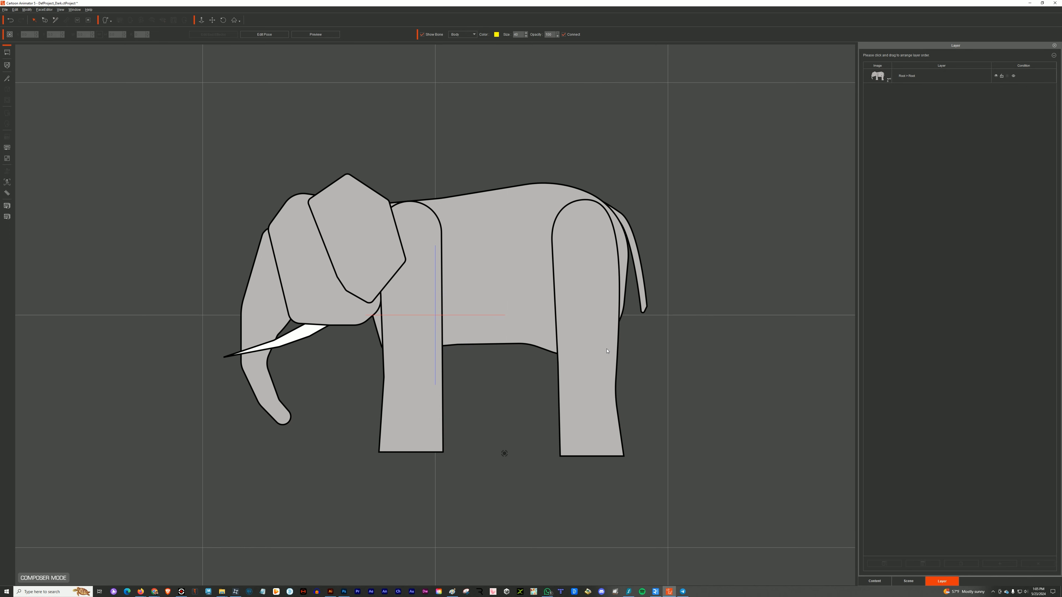
- Reposition the elephant in Edit Pose so that its root point sits on the grid origin
drag(587, 424, 518, 284)
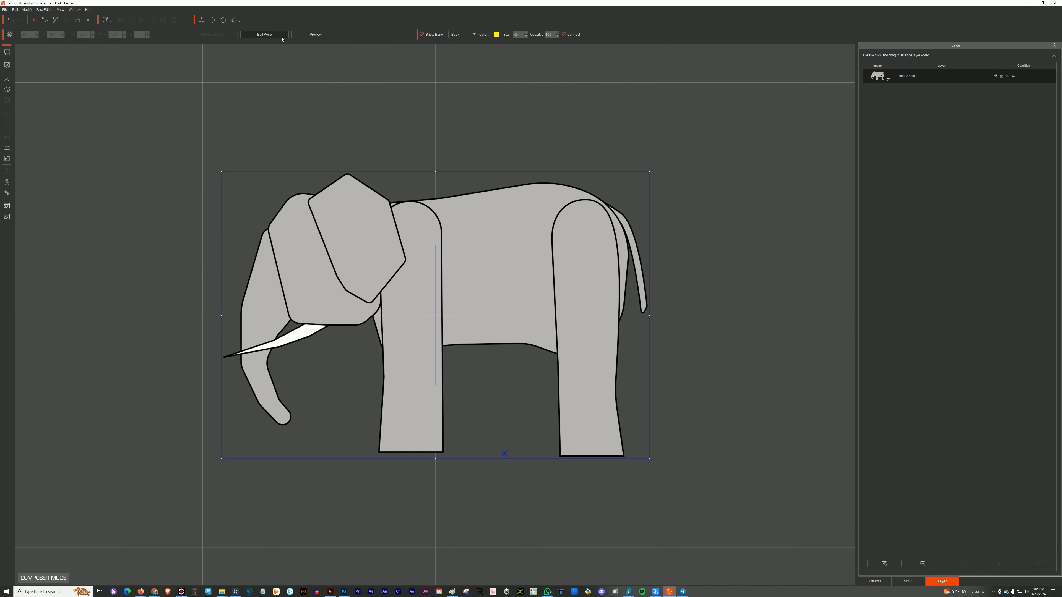
click(282, 37)
drag(493, 266, 505, 185)
drag(606, 237, 668, 372)
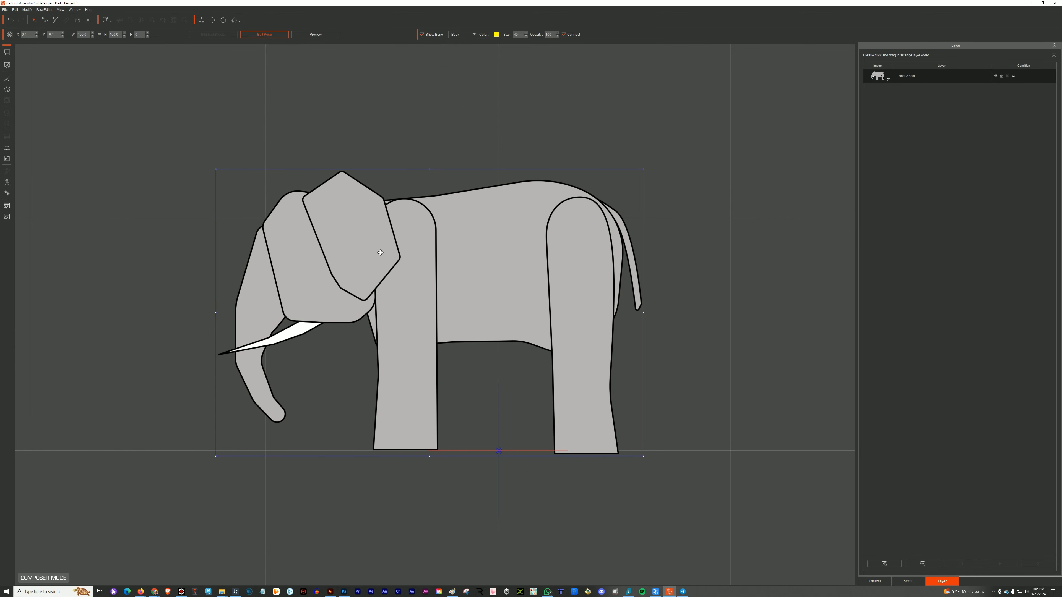
- Add a chain of six bones from the rear of the body through the hip, knee and heel to the back foot's toe
click(8, 78)
drag(570, 74, 716, 120)
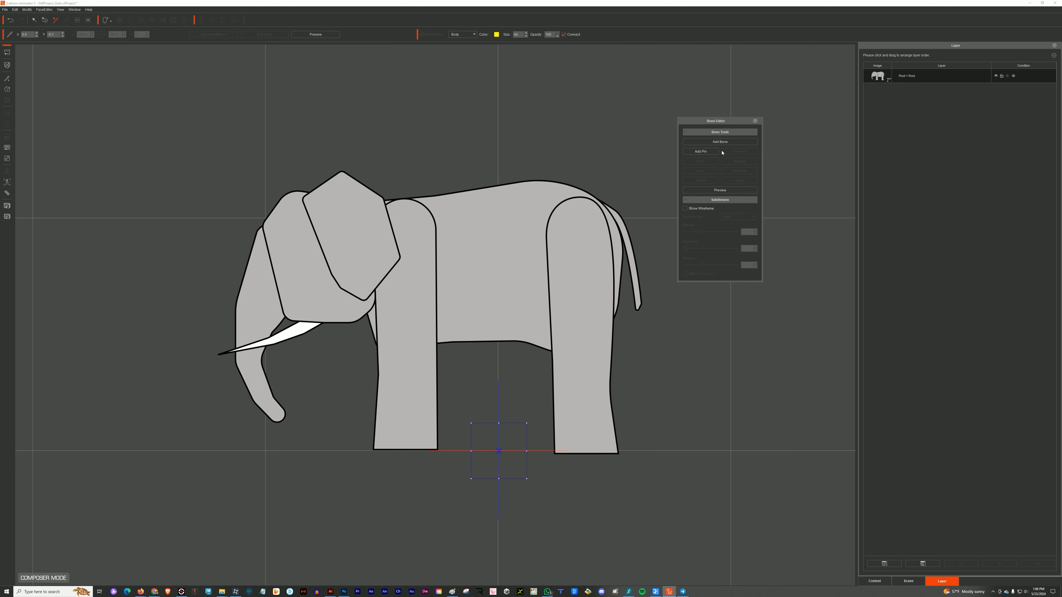
click(720, 142)
drag(539, 251, 613, 450)
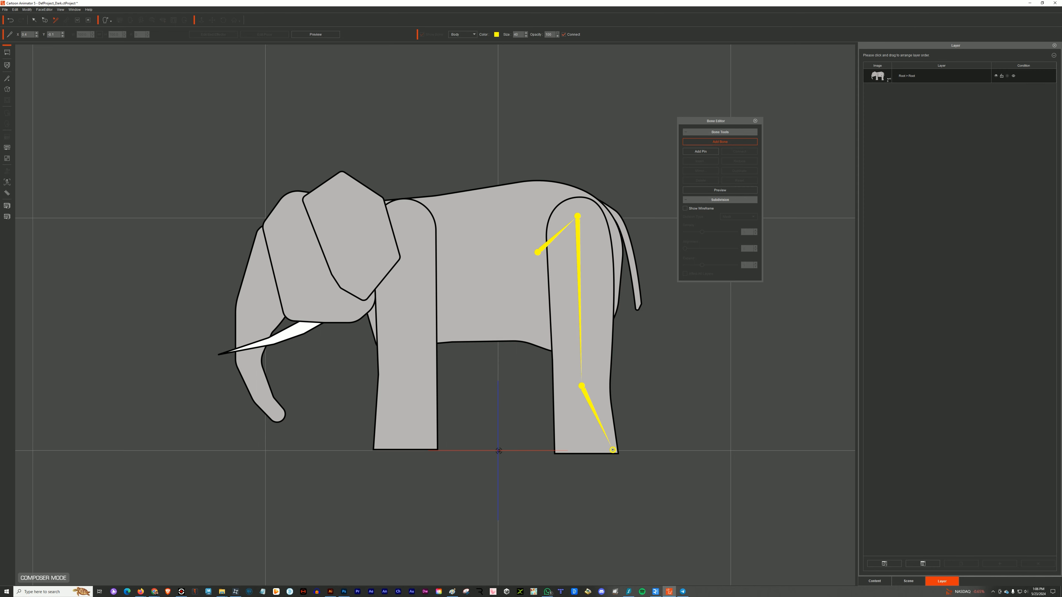
right_click(558, 450)
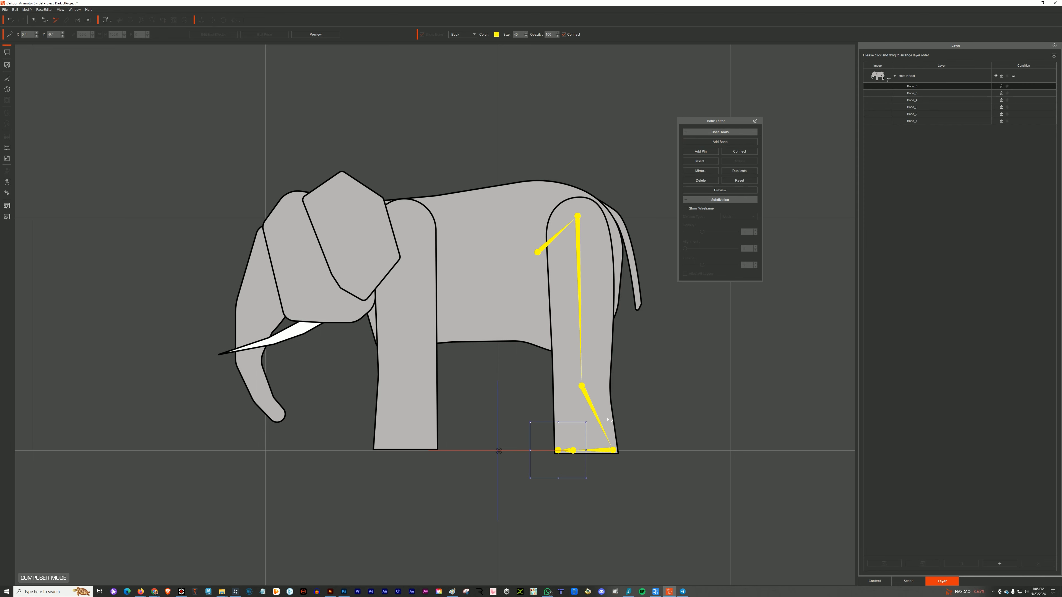
- Branch a second five-bone leg chain from the first rear body bone, placed just beside the existing back leg chain
click(537, 252)
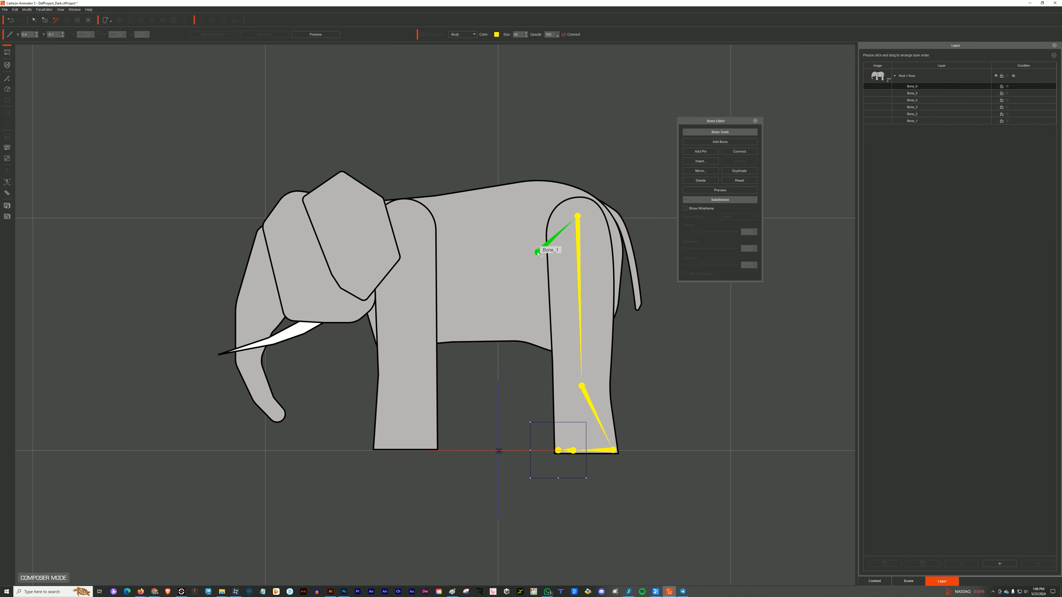
click(716, 142)
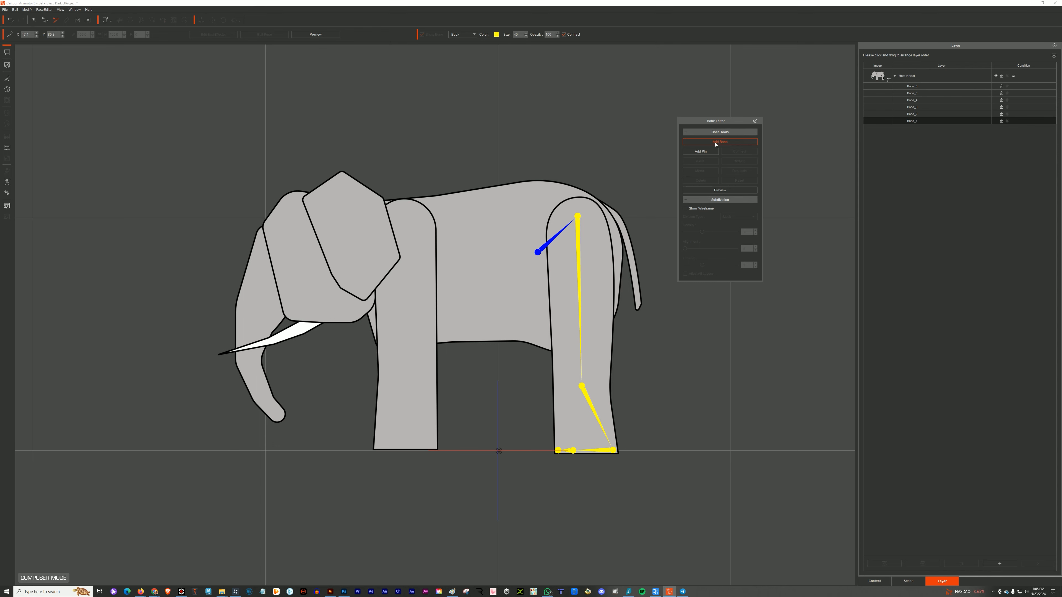
click(570, 213)
click(573, 383)
click(606, 445)
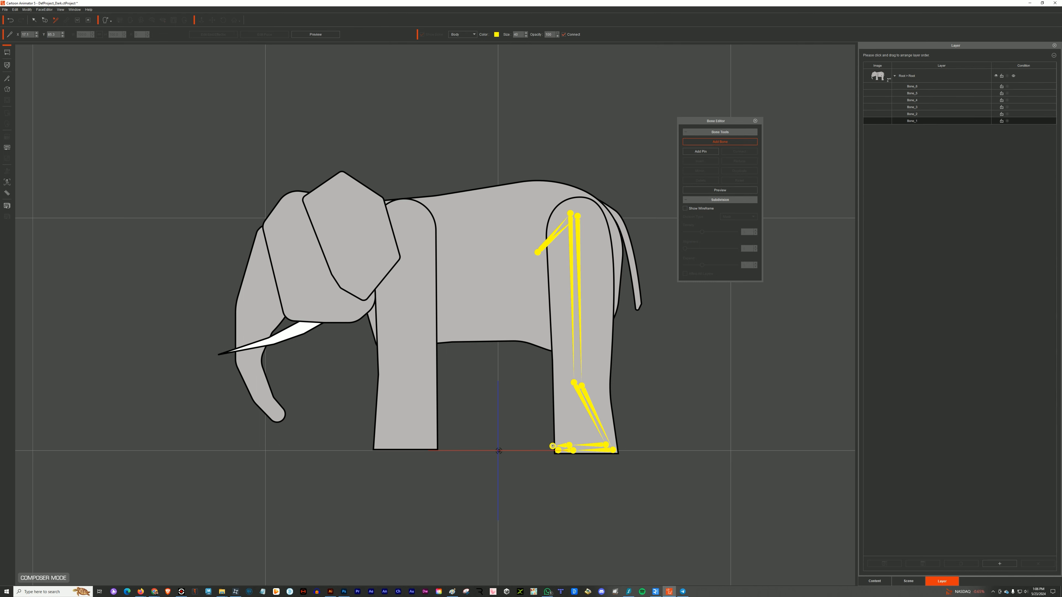
right_click(552, 446)
- Select the first rear body bone and show the parent-child hierarchy of all the bones in the scene list
click(538, 252)
click(720, 142)
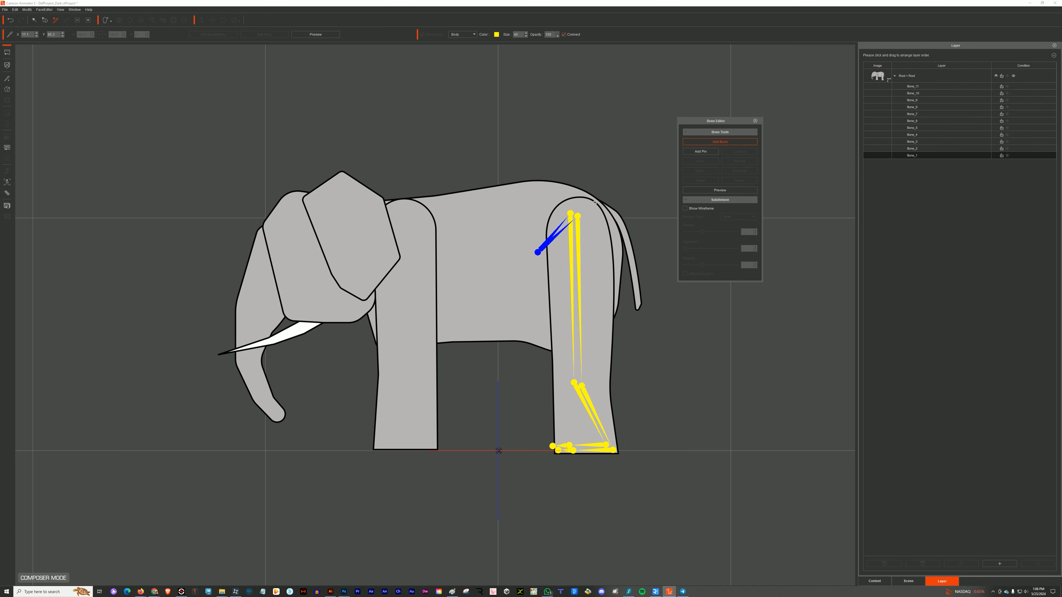
right_click(585, 200)
click(908, 581)
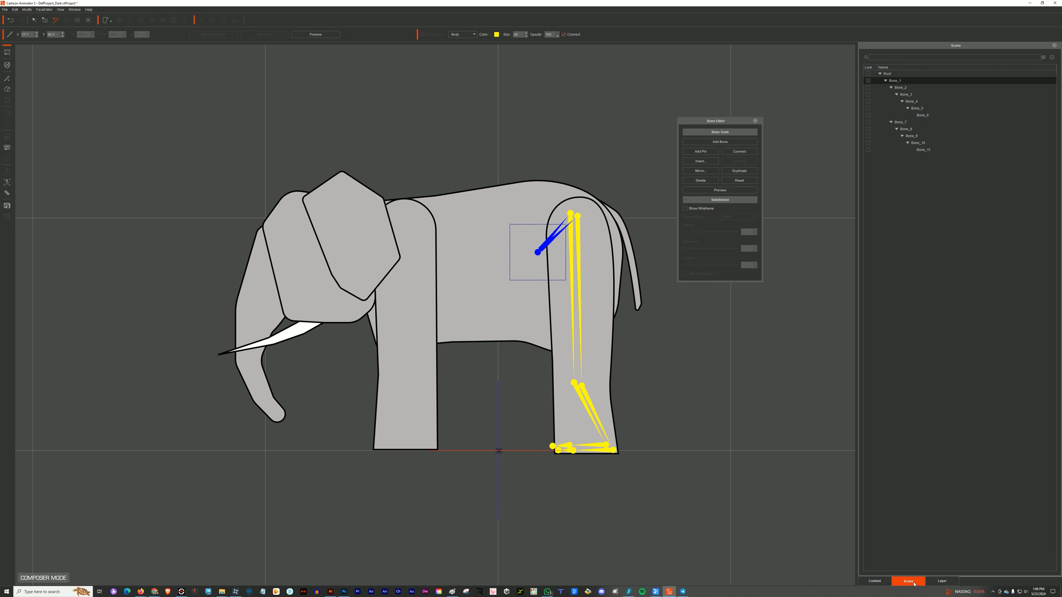
- Add a six-bone chain from the first rear body bone through the chest and shoulder down to the front foot's toe
click(874, 580)
click(953, 580)
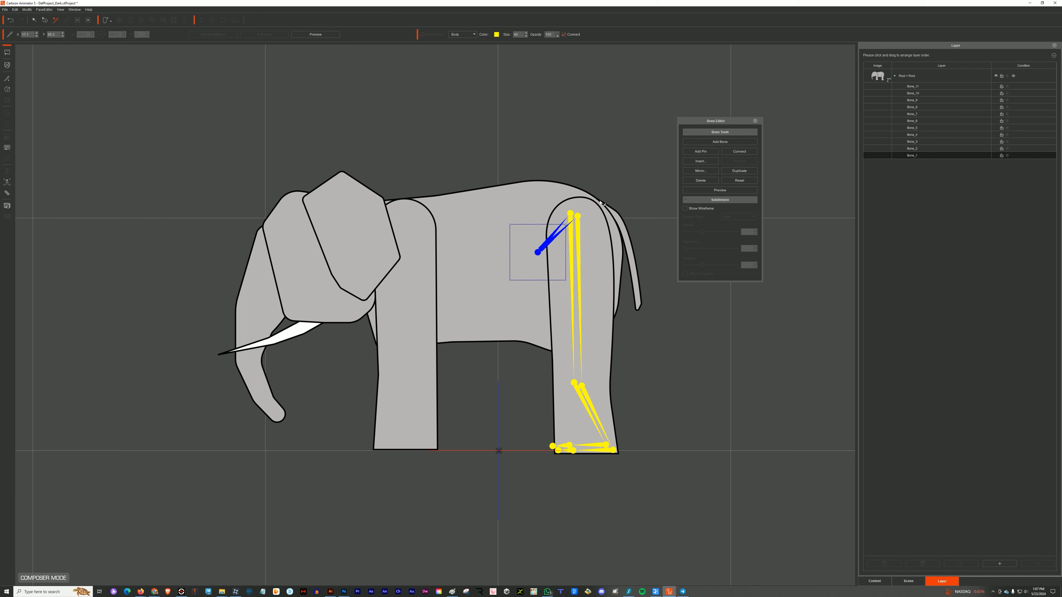
click(726, 143)
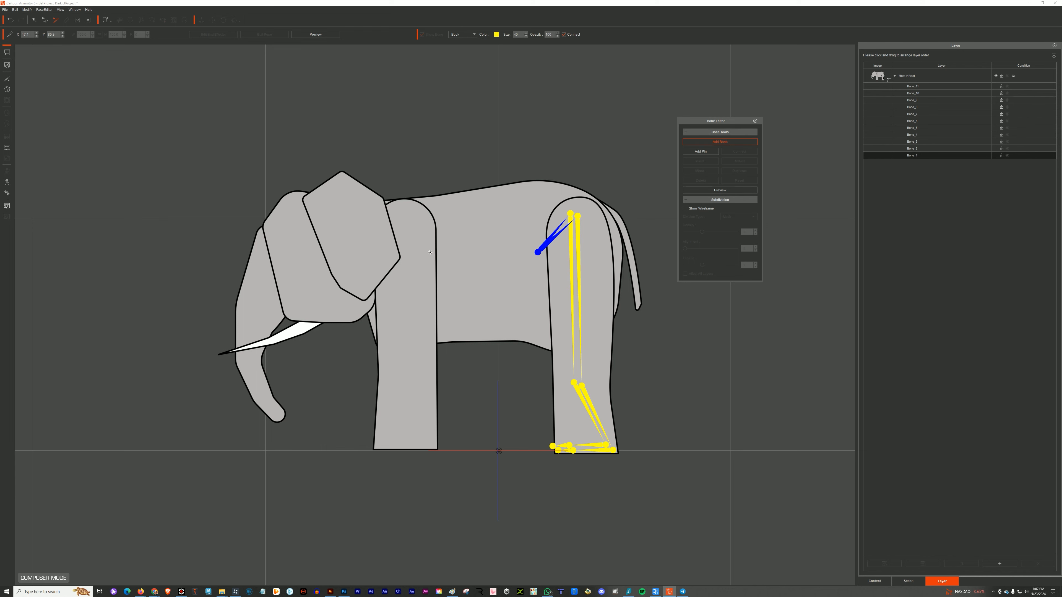
click(420, 254)
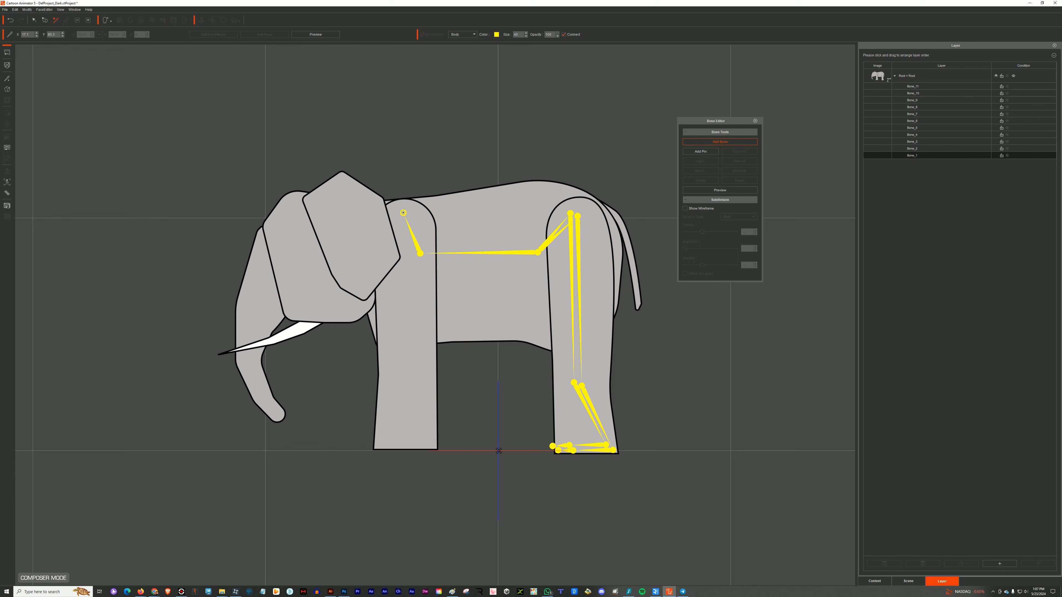
click(403, 212)
click(408, 374)
click(434, 446)
click(392, 446)
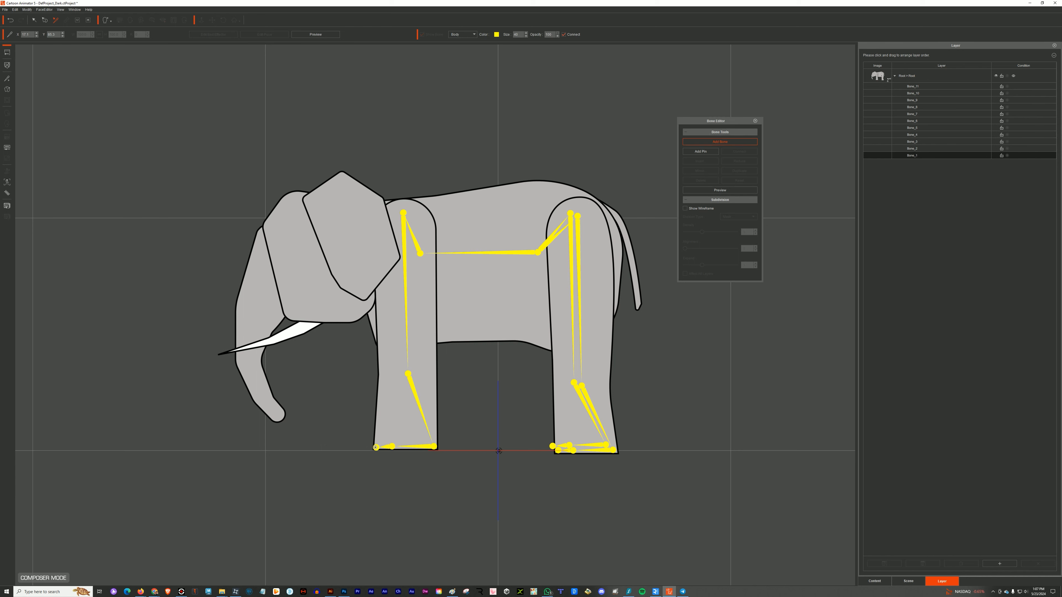
click(375, 447)
right_click(376, 447)
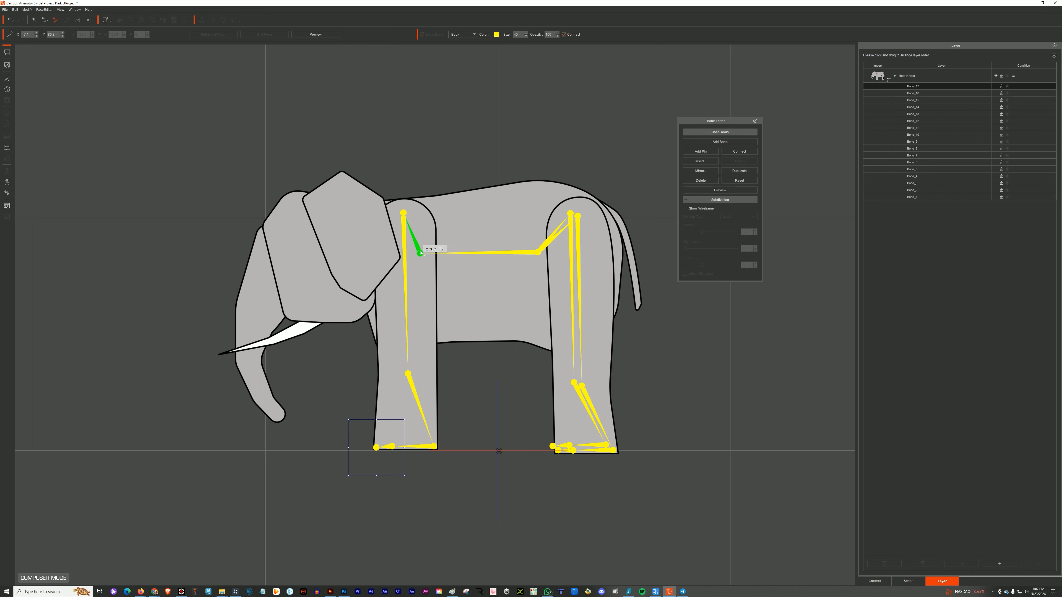
- Branch a second five-bone leg chain from the chest bone, placed just beside the existing front leg chain
click(420, 253)
click(734, 143)
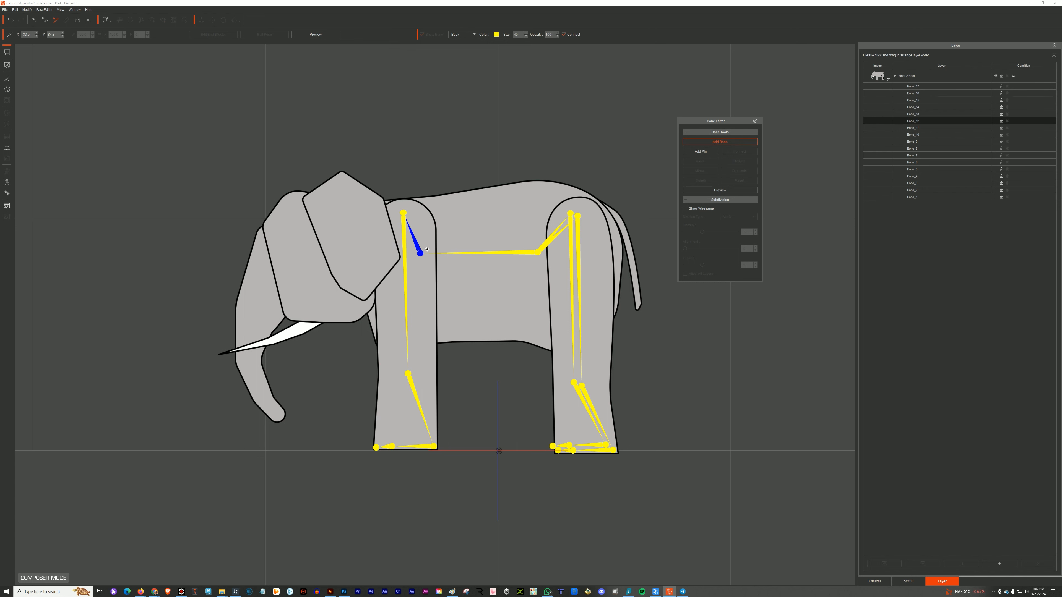
click(397, 209)
click(401, 372)
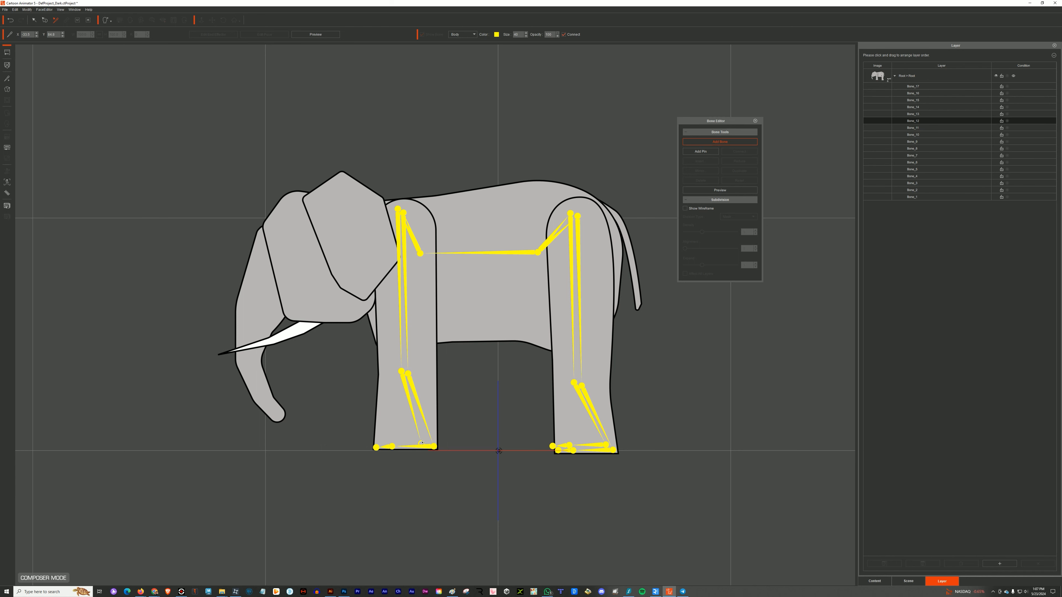
click(427, 441)
click(388, 441)
click(370, 444)
right_click(369, 443)
- Add a chain of three bones from the chest bone through the neck to the base of the head behind the ear
click(420, 253)
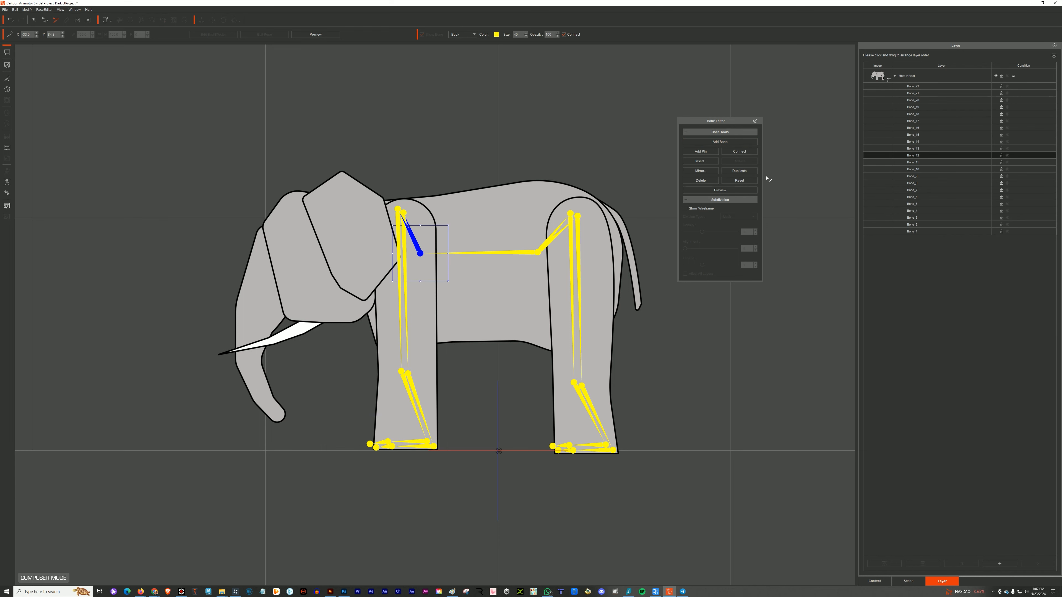
click(720, 143)
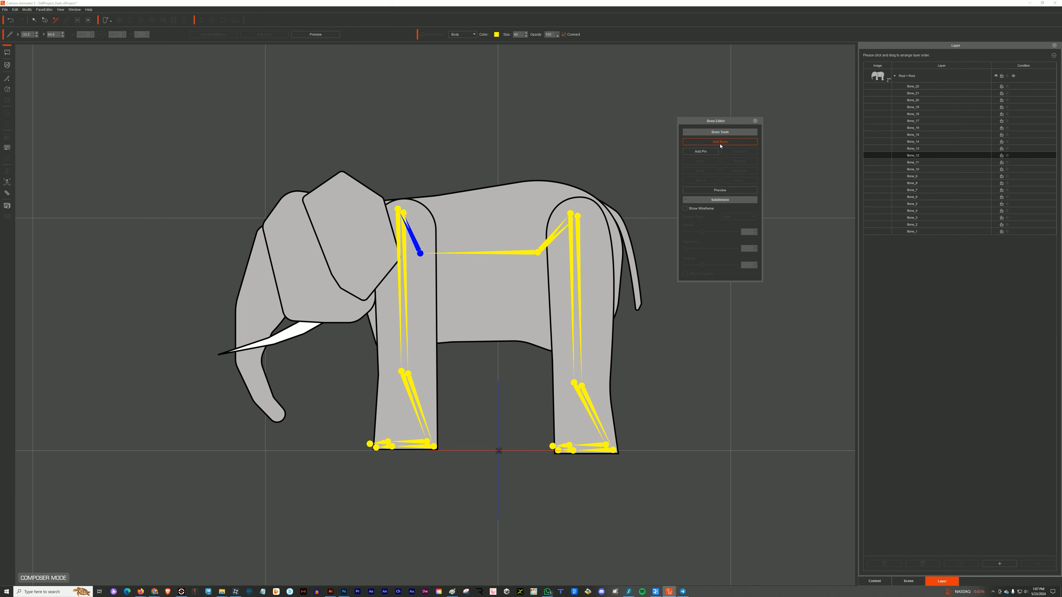
click(381, 227)
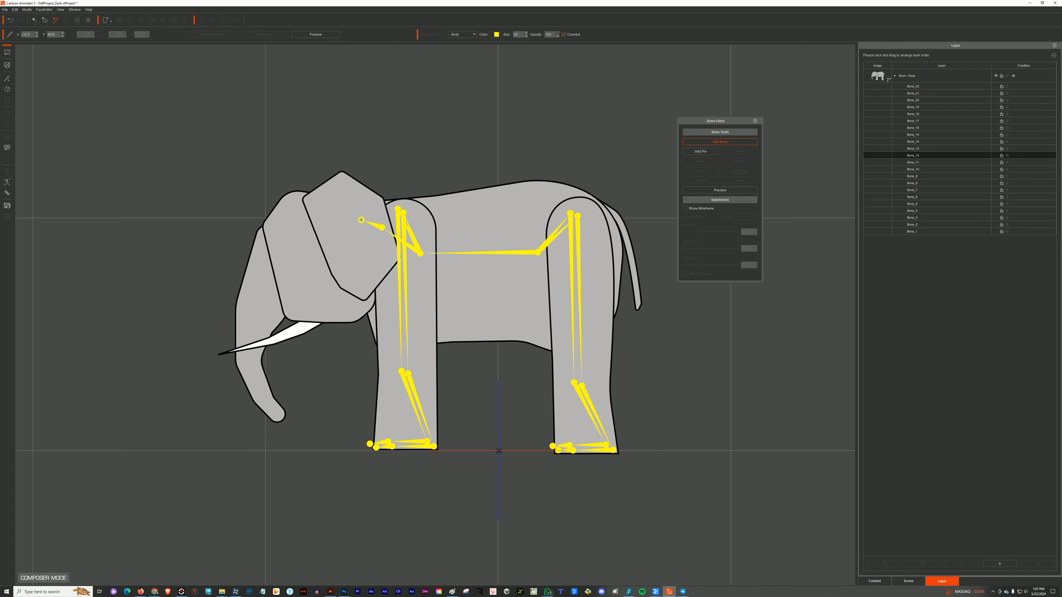
click(361, 219)
click(348, 217)
right_click(348, 216)
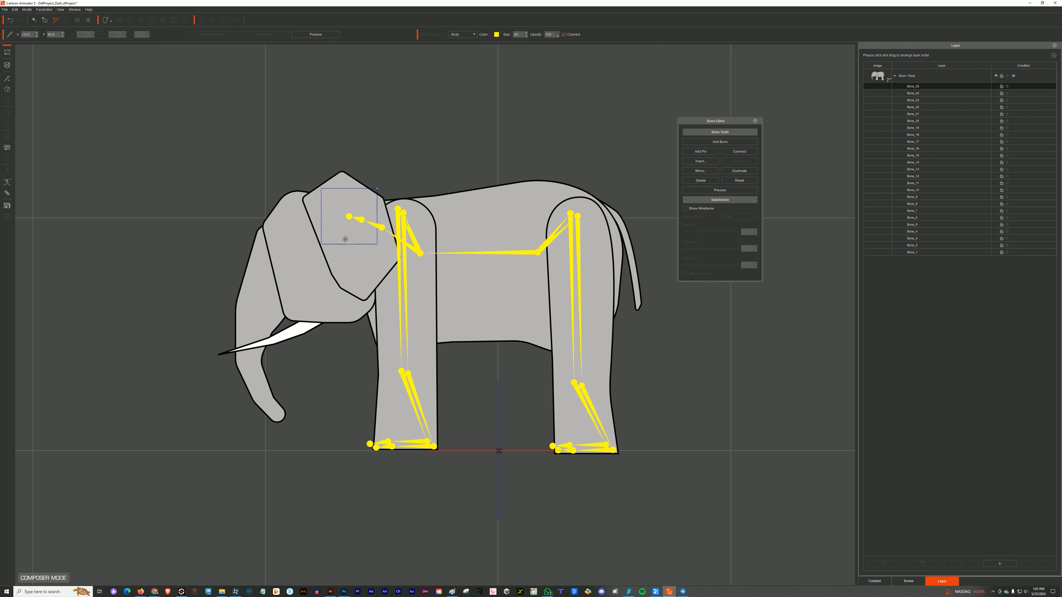
- Add a single bone from the head bone up to the top of the head, near the ear's upper tip
click(349, 216)
click(719, 142)
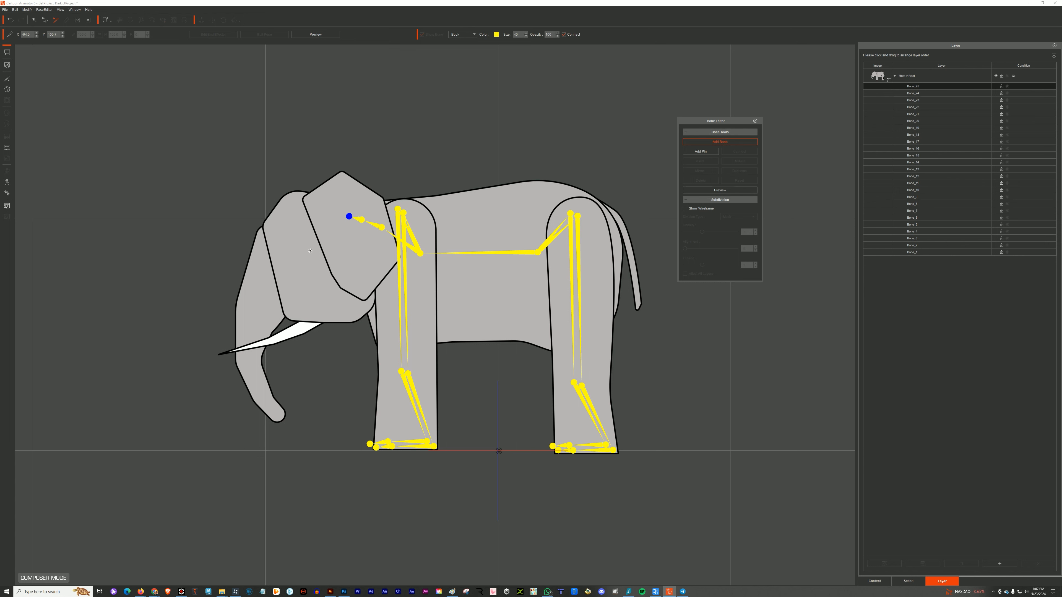
click(342, 186)
right_click(343, 186)
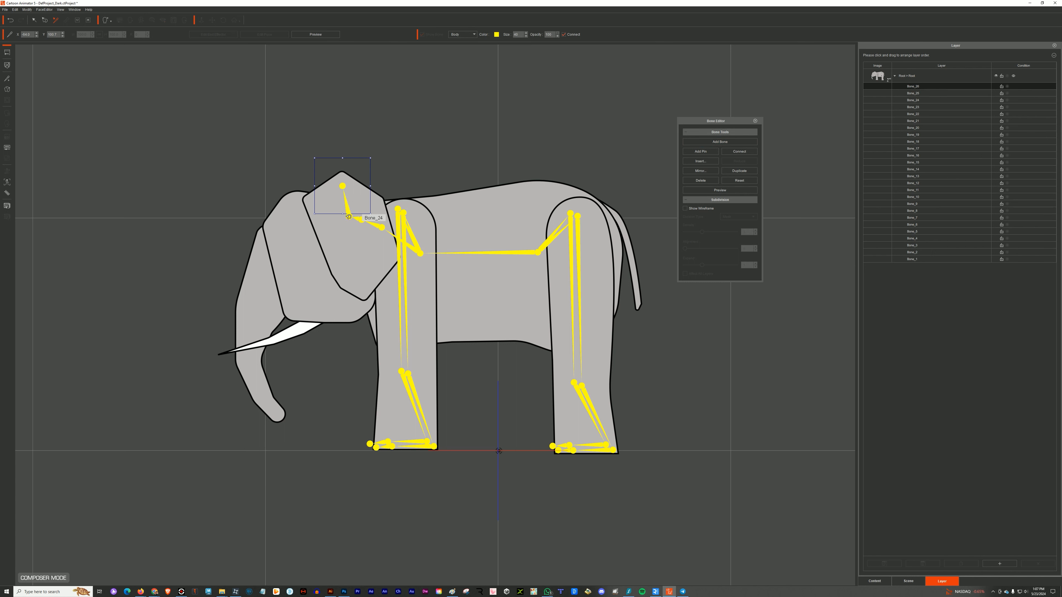
- Branch two short bones from the head bone, placed across the face at the base of the trunk
click(377, 226)
click(345, 201)
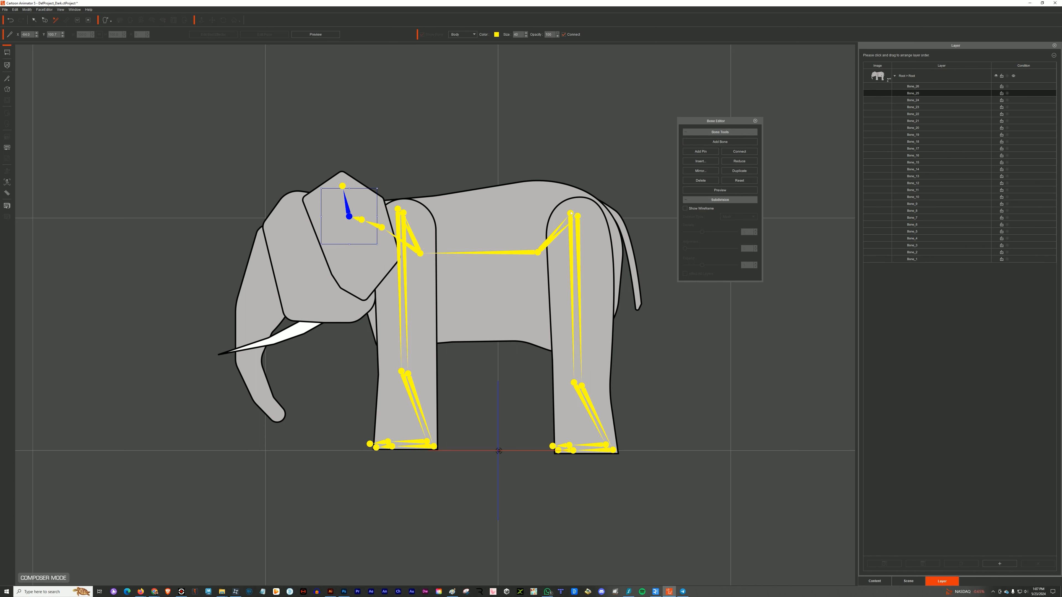
click(731, 144)
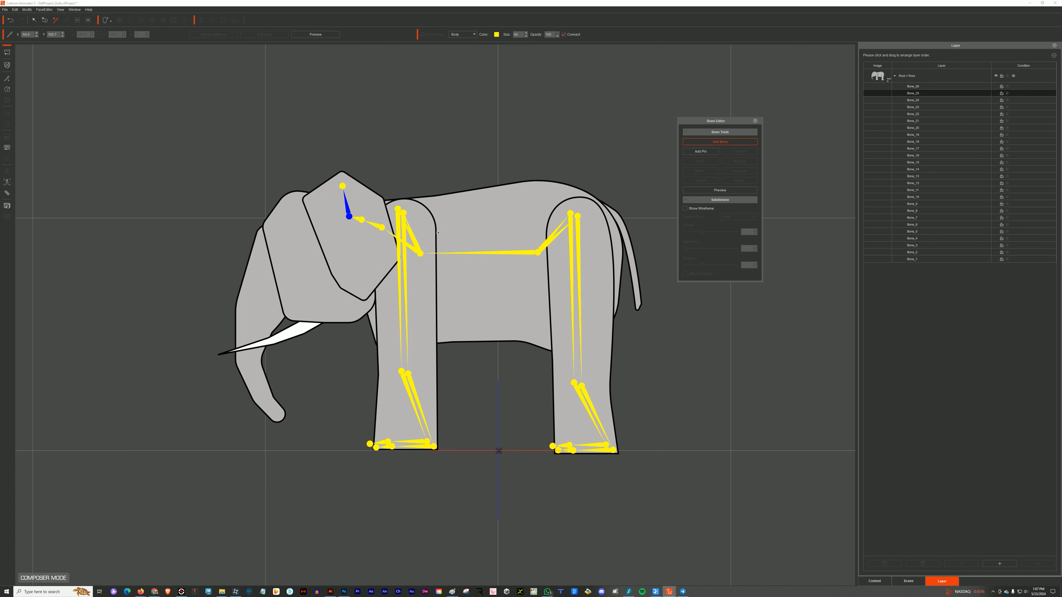
click(291, 258)
click(280, 262)
click(291, 259)
click(723, 142)
right_click(317, 312)
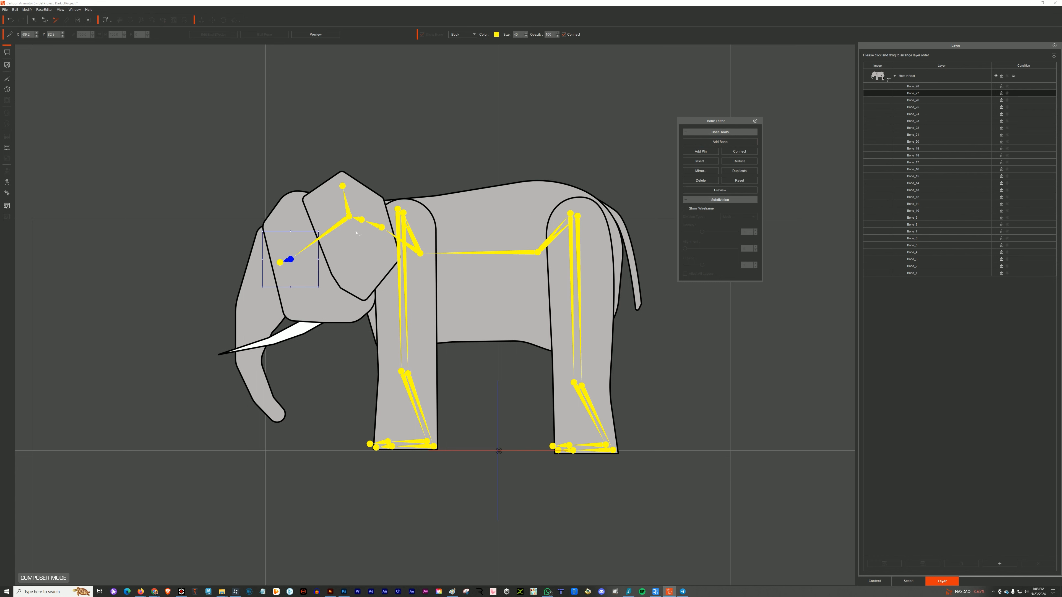
- Branch a single jaw bone from the head bone, placed at the lower edge of the face above the tusk
click(349, 216)
click(736, 142)
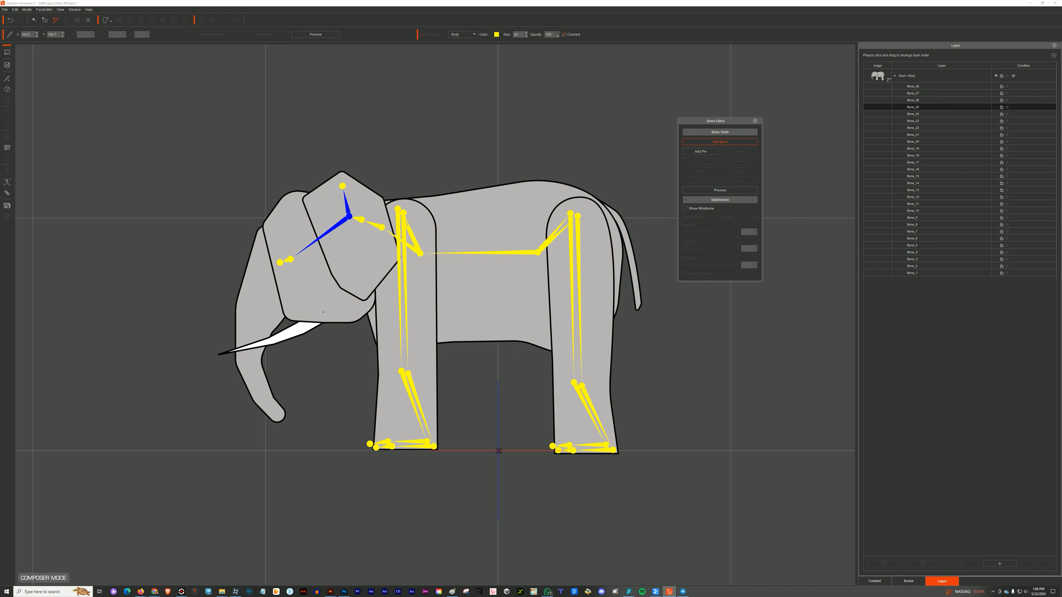
click(323, 311)
right_click(322, 312)
- Extend the face bone at the trunk's base with a chain of four bones down to the trunk's tip
click(280, 262)
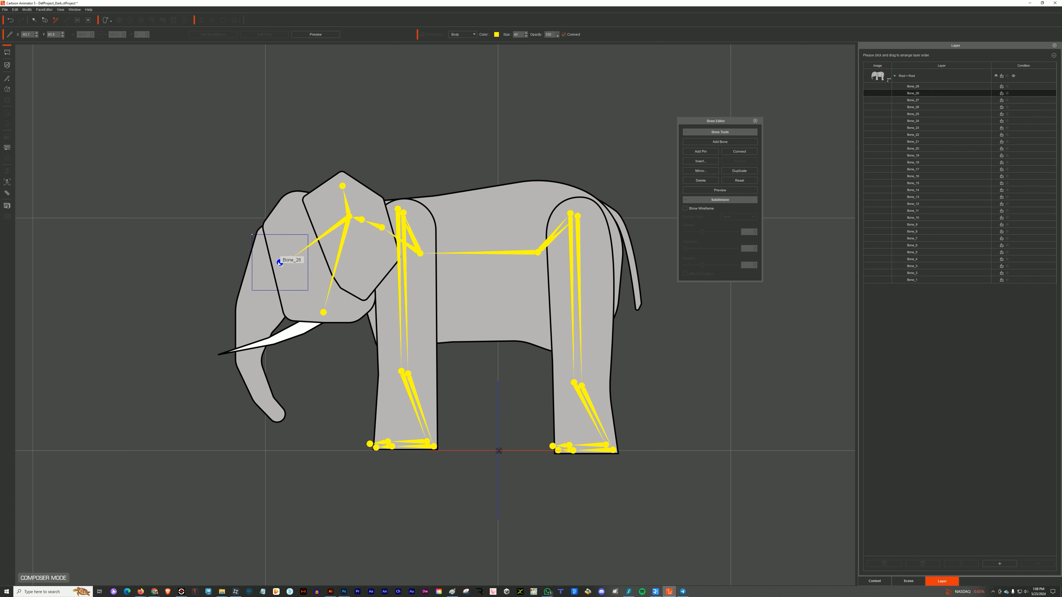
click(732, 142)
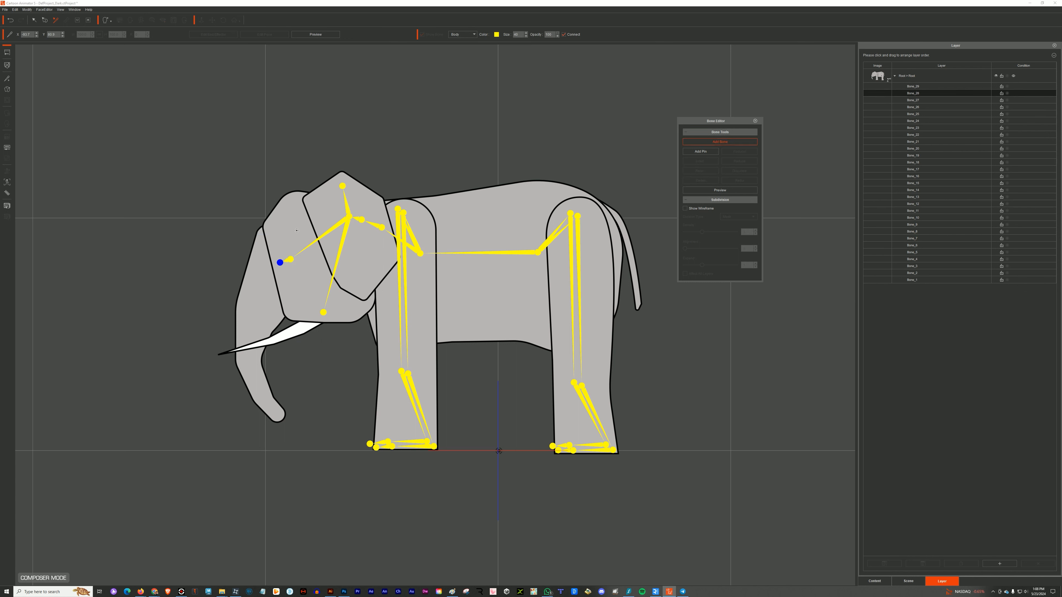
click(254, 307)
click(249, 361)
click(264, 389)
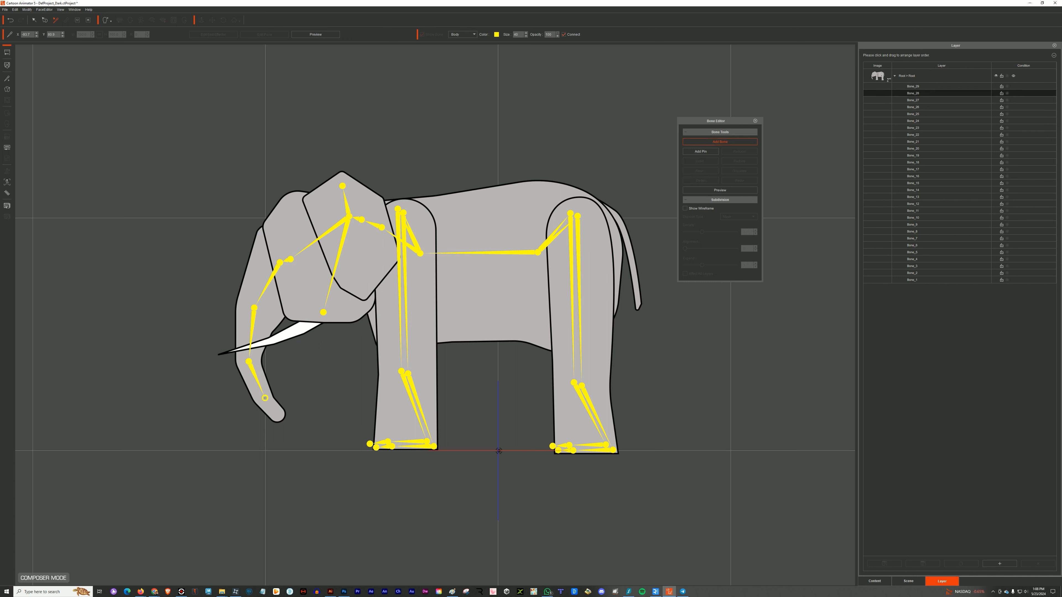
click(264, 400)
click(278, 417)
right_click(279, 417)
- Add a tail bone as a child of the first rear body bone at the tail's base, and close the Bone Editor
click(420, 253)
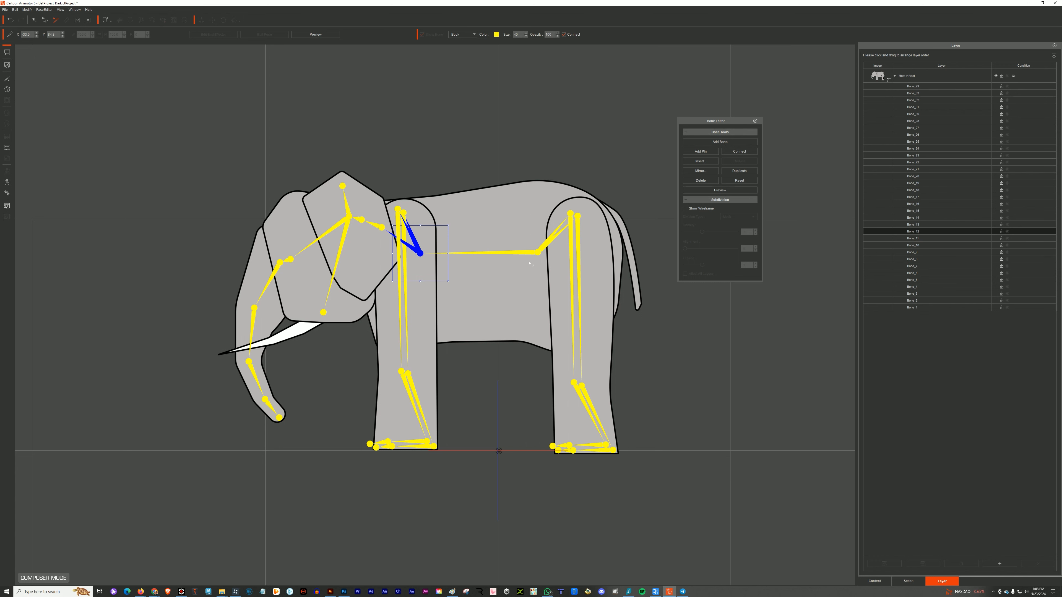
click(568, 236)
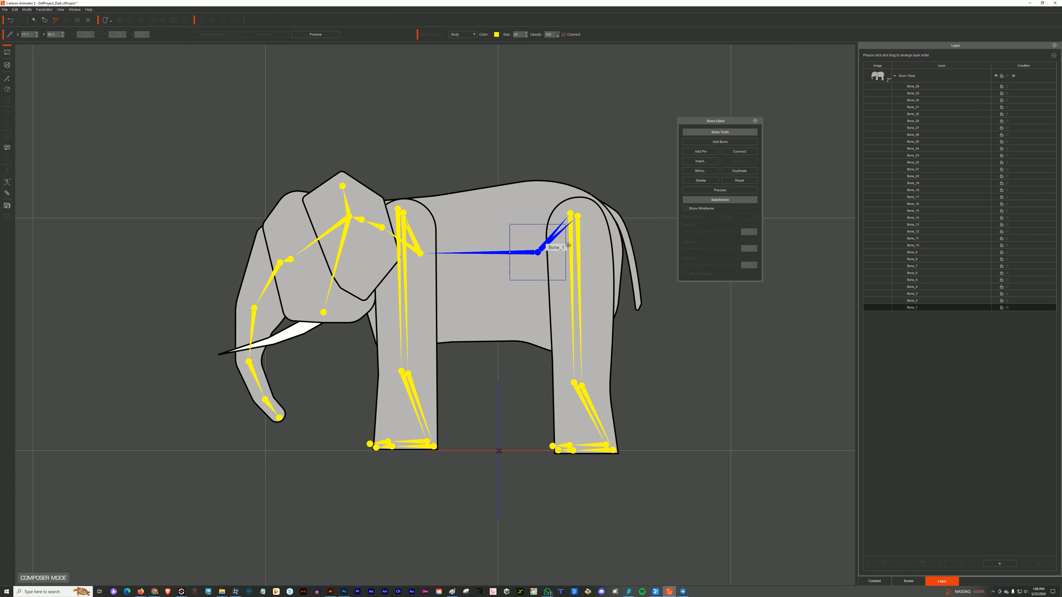
click(704, 144)
click(584, 204)
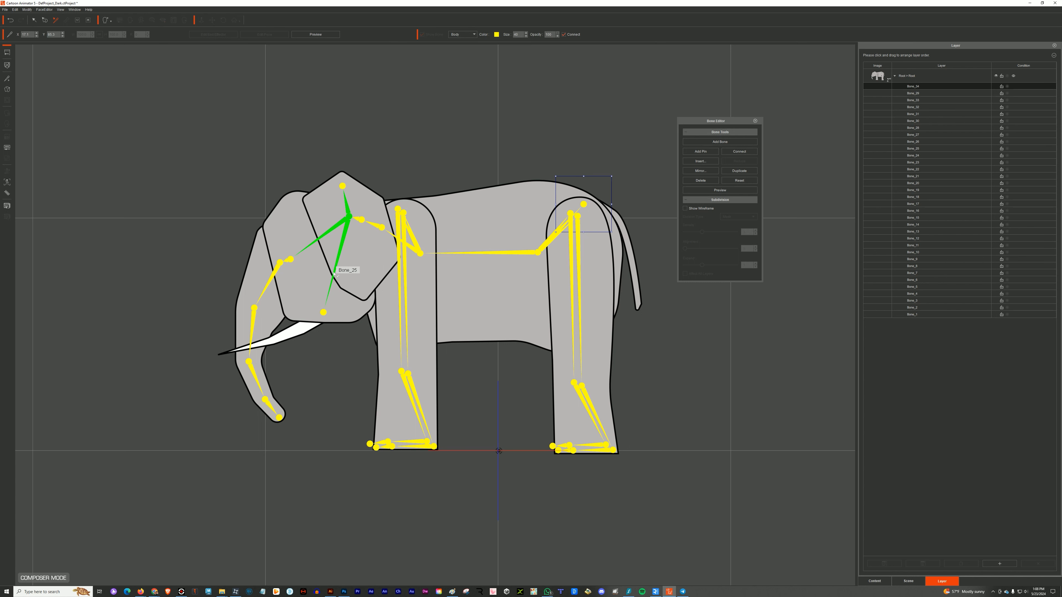
click(756, 121)
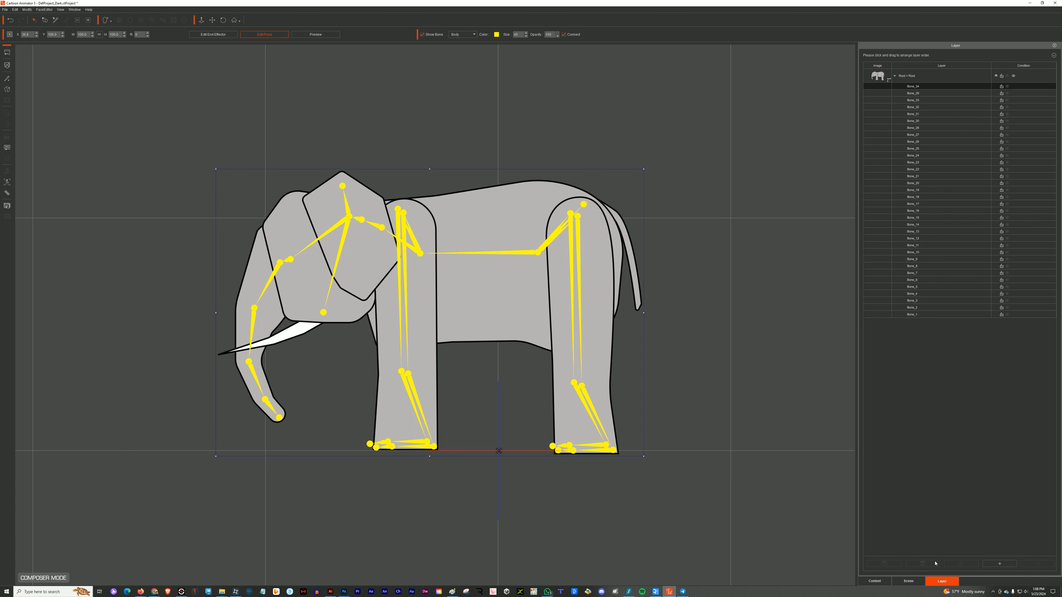
- Show the bone hierarchy in the scene list and rename the bone at the tail's base Tail
click(912, 582)
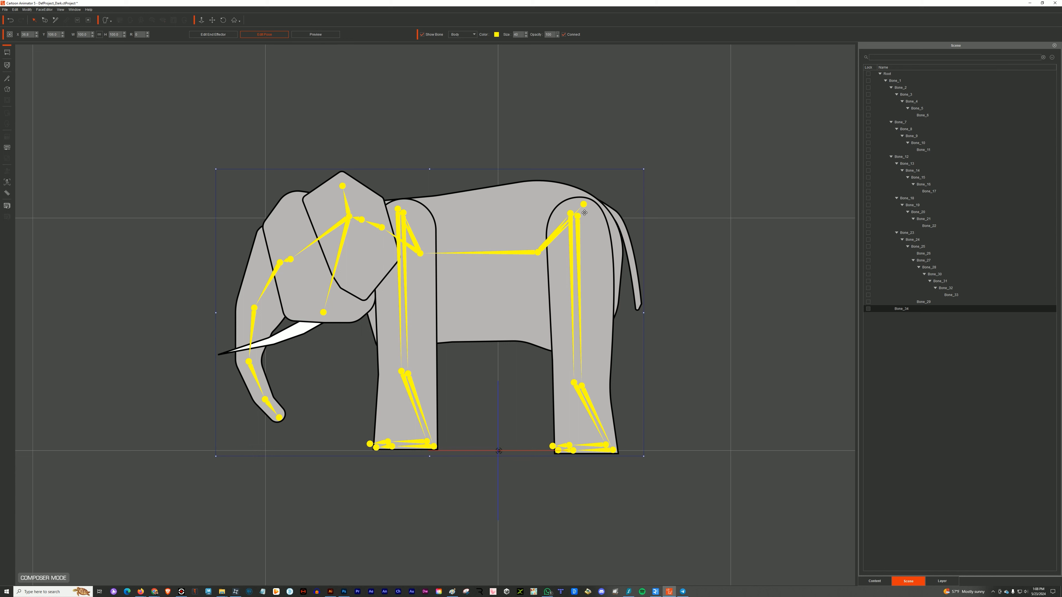
click(584, 204)
double_click(901, 308)
text(Tail)
key(Return)
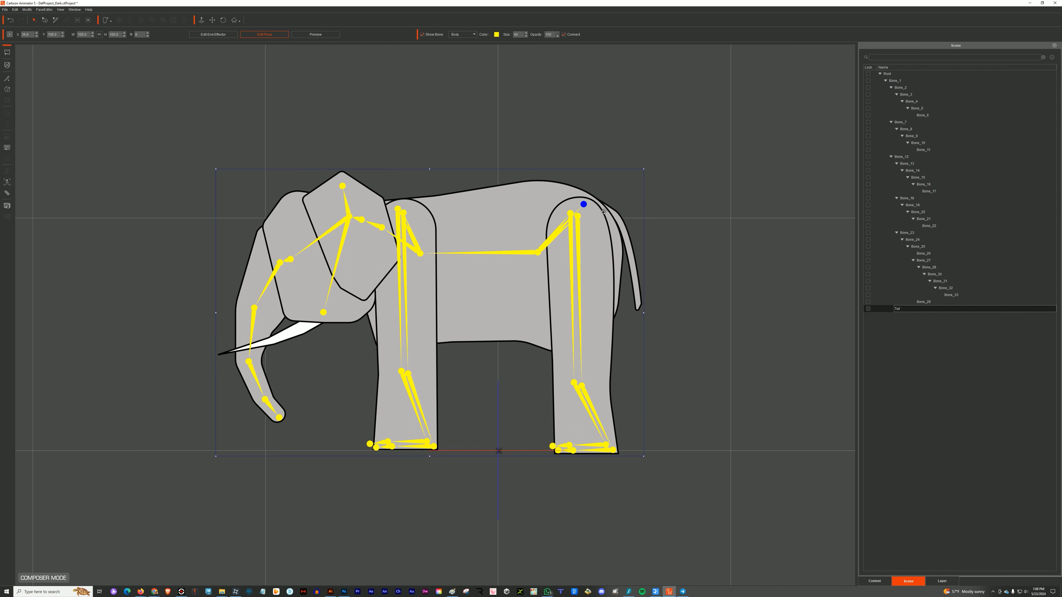
- Rename the right back leg's thigh bone BackThighR and its lower leg bone BackShankR
click(571, 216)
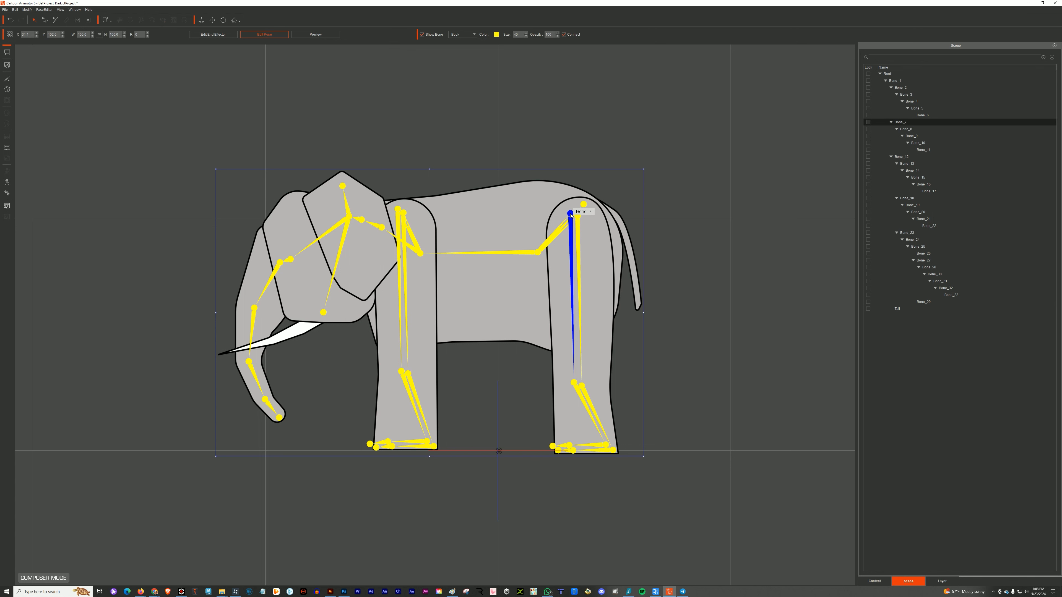
double_click(901, 122)
text(BackThighR)
double_click(904, 123)
key(ctrl+c)
double_click(908, 129)
key(ctrl+v)
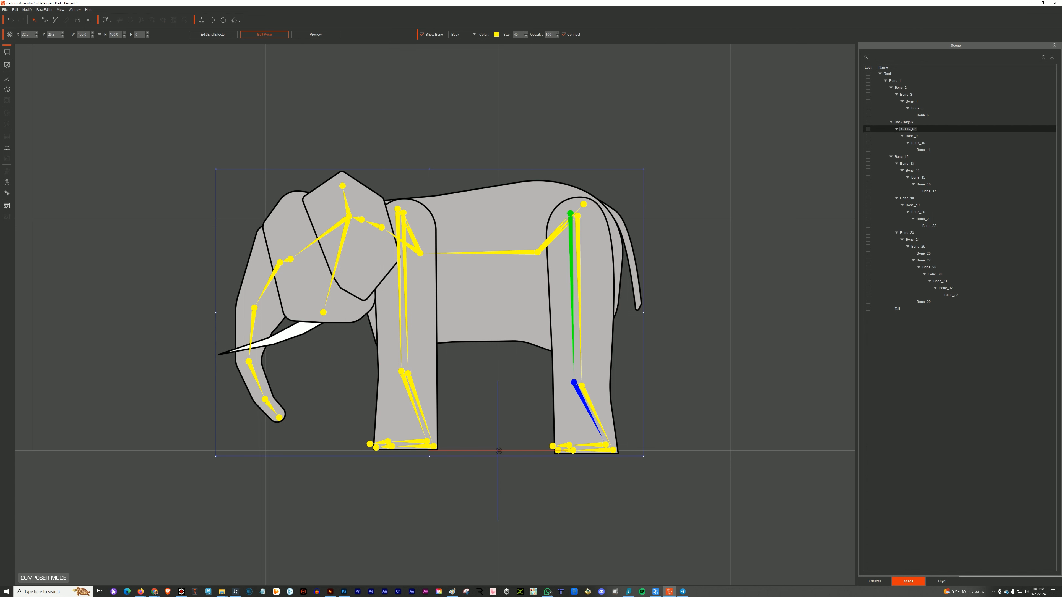
key(BackSpace)
key(BackSpace)
key(BackSpace)
key(BackSpace)
key(BackSpace)
key(BackSpace)
text(Shank)
- Rename the three right back foot bones, from heel to toe, BackFootR, BackFootR-1 and BackFootR-Nub
double_click(911, 136)
text(BackFootR)
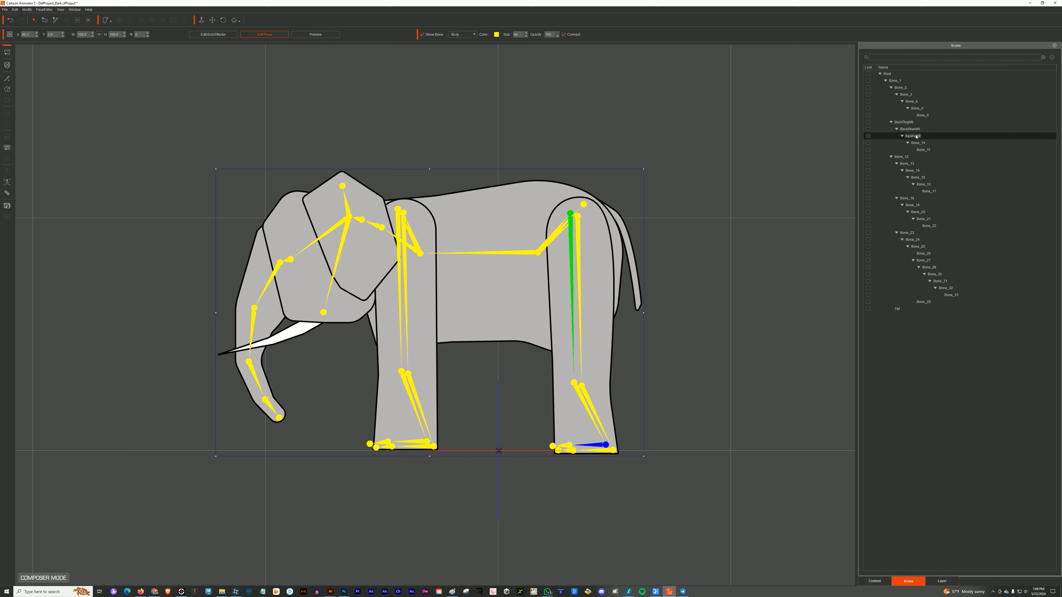
double_click(918, 143)
text(B)
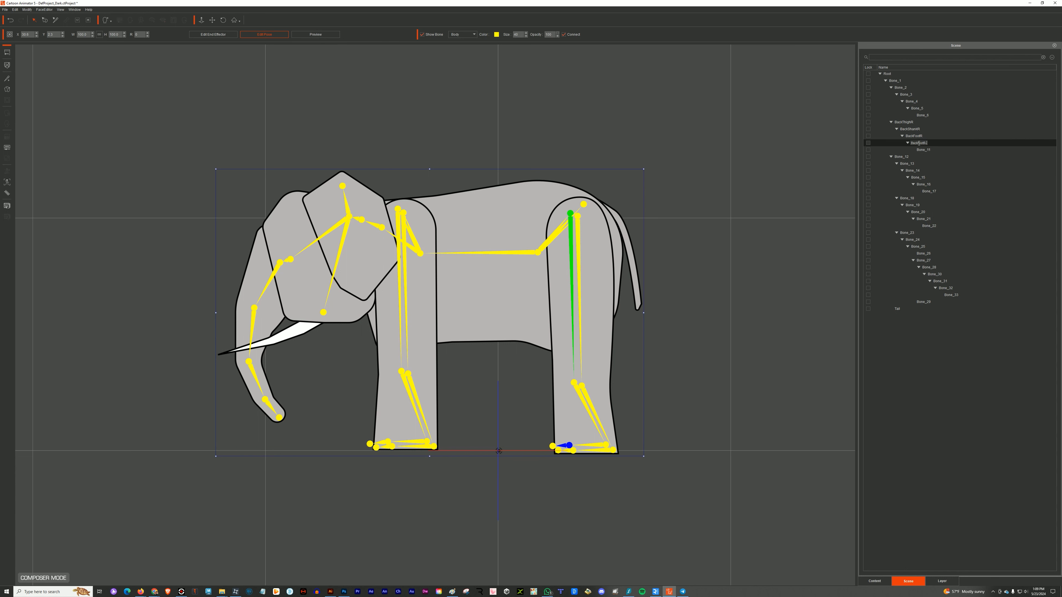
text(ackFootR-1)
key(Return)
double_click(922, 149)
text(BackFootR-Nu)
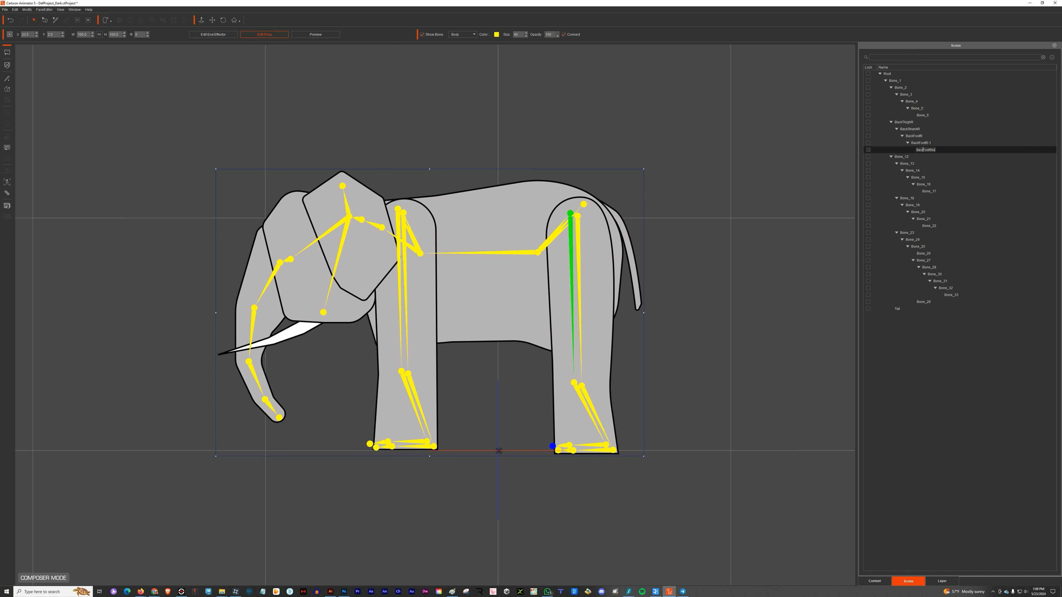
text(b)
key(Return)
- Rename the left back leg's thigh bone BackThighL and its lower leg bone BackShankL
click(901, 87)
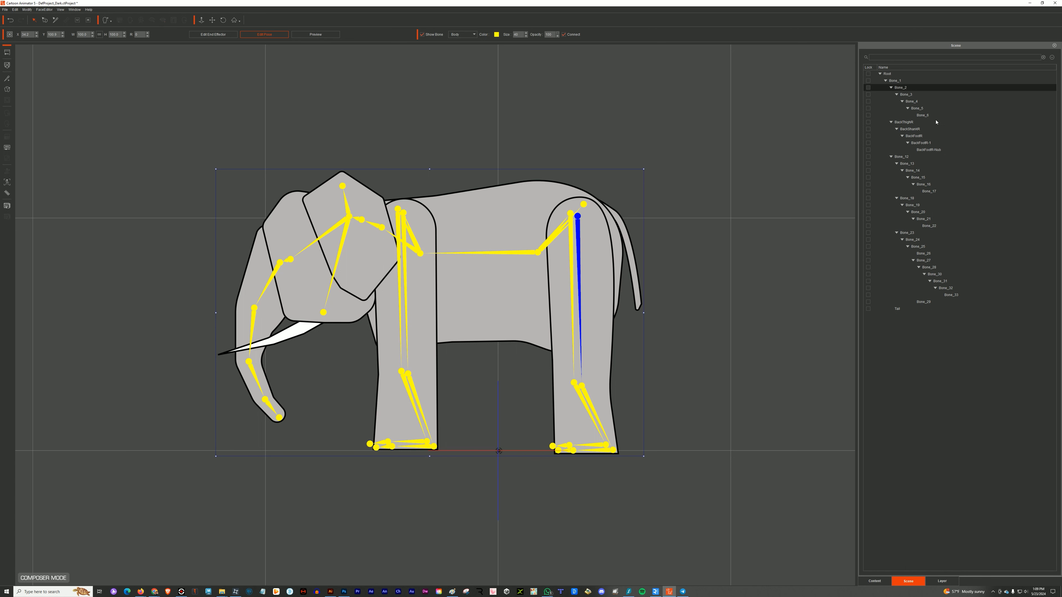
double_click(901, 88)
text(BackThighL)
double_click(910, 95)
key(ctrl+v)
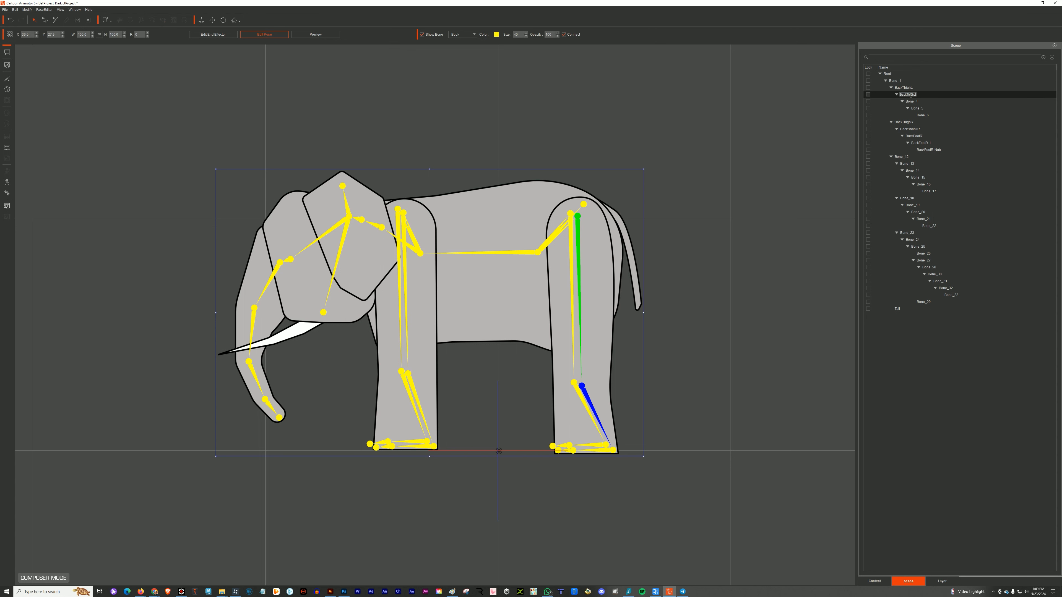
key(BackSpace)
key(BackSpace)
key(BackSpace)
key(BackSpace)
text(ShankL)
key(Return)
- Rename the three left back foot bones, from heel to toe, BackFootL, BackFootL-1 and BackFootL-Nub
double_click(911, 102)
text(BackFootL)
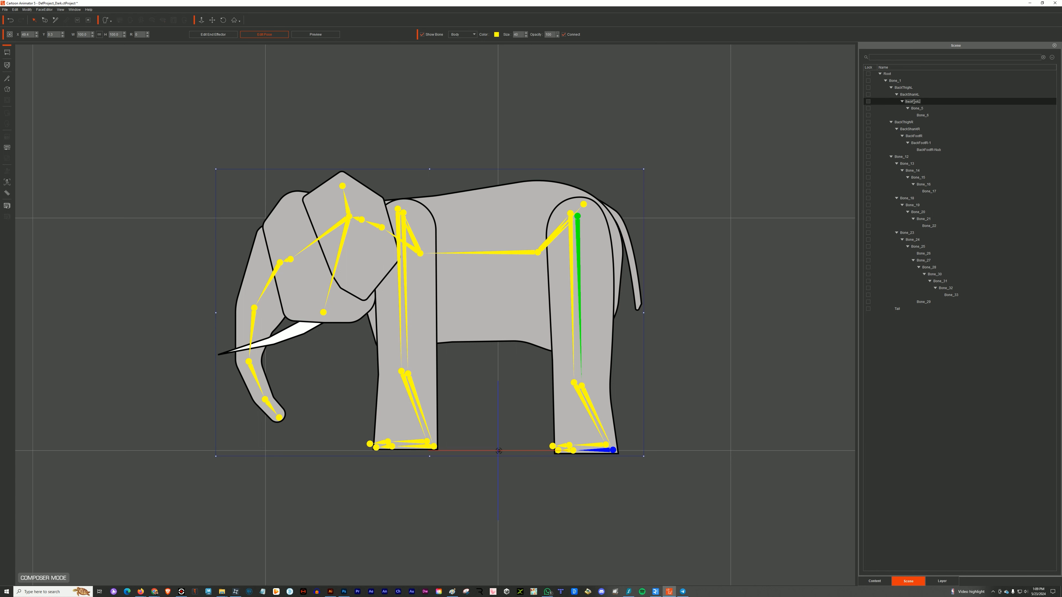
double_click(913, 102)
key(ctrl+c)
key(Return)
double_click(916, 108)
key(ctrl+v)
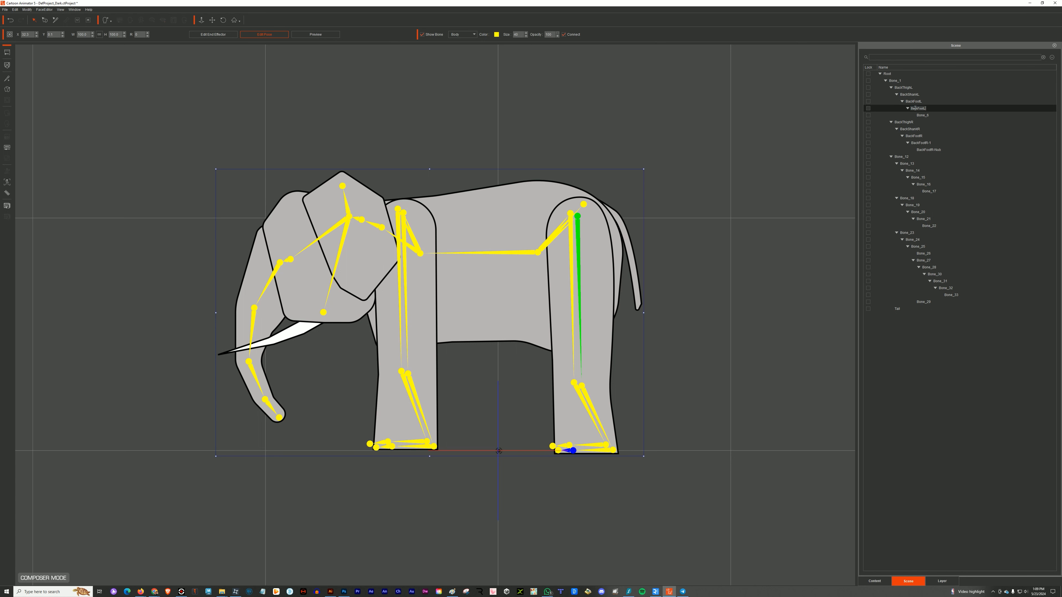
key(Return)
double_click(924, 115)
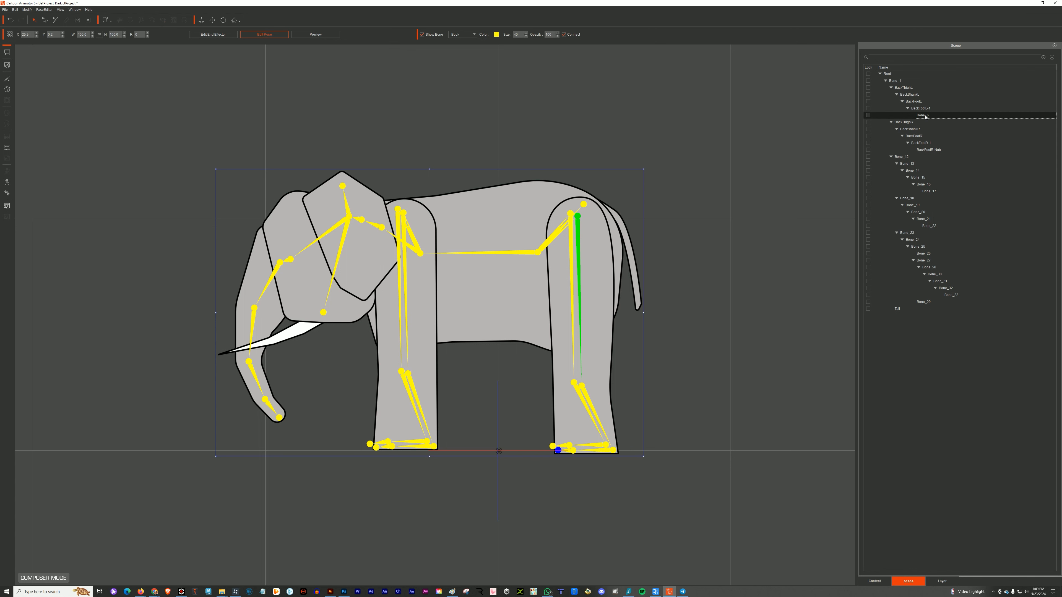
key(ctrl+v)
key(Return)
- Rename the spine bone near the back legs Hip and the one near the front legs Torso
click(542, 251)
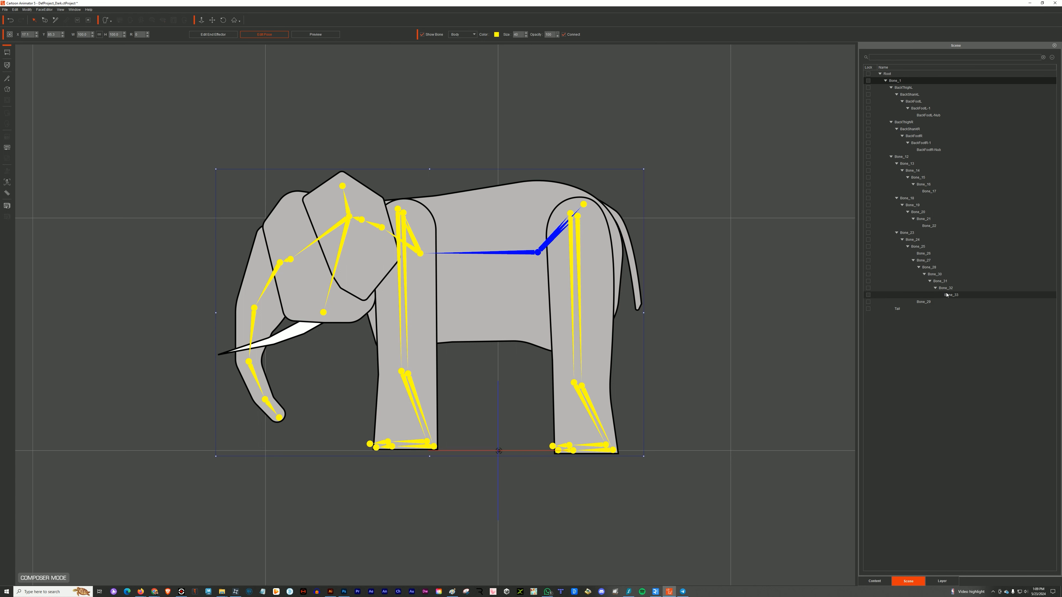
double_click(893, 81)
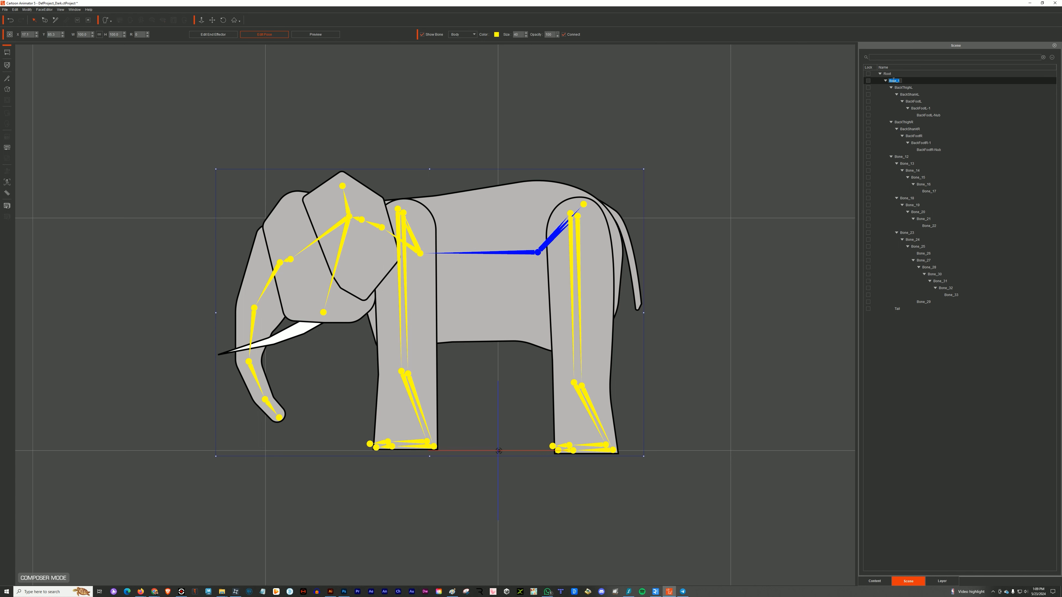
text(Hip)
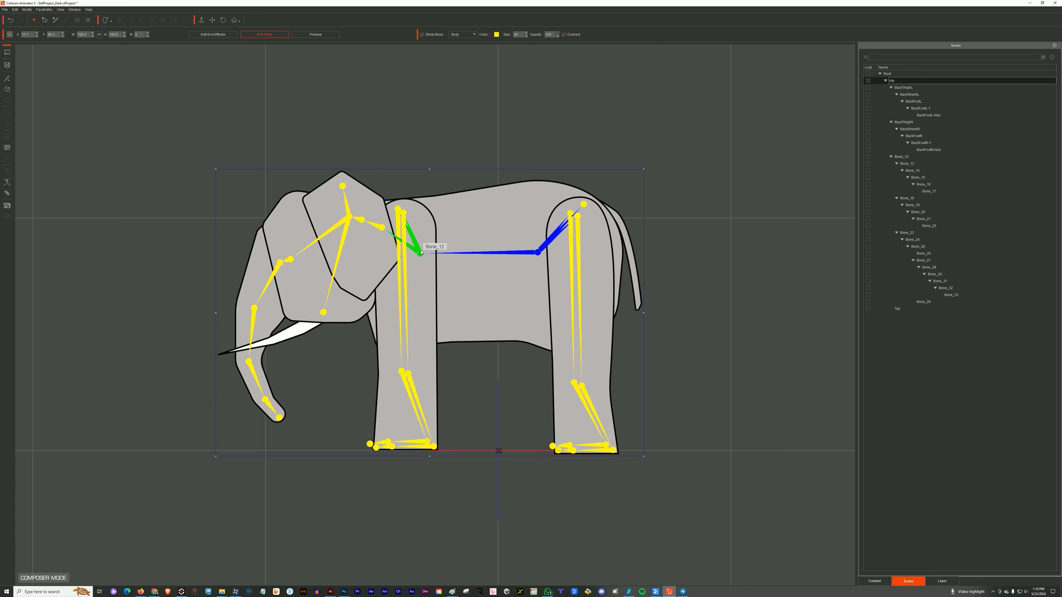
click(414, 238)
double_click(900, 159)
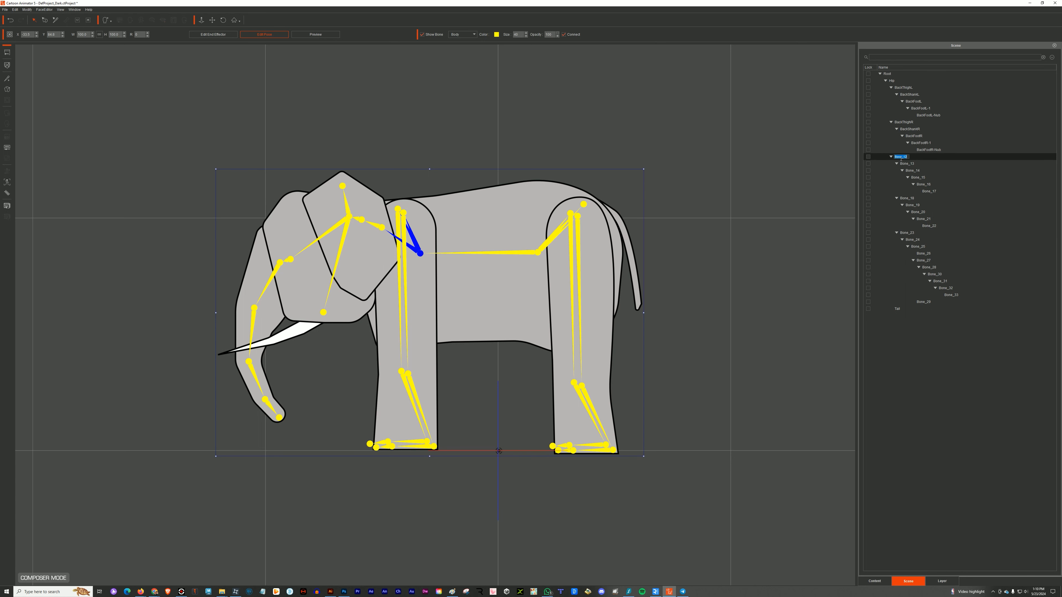
text(Torso)
- Rename the left front leg's thigh bone FrontThighL and its lower leg bone FrontShankL
click(905, 163)
double_click(908, 163)
text(FrontThighL)
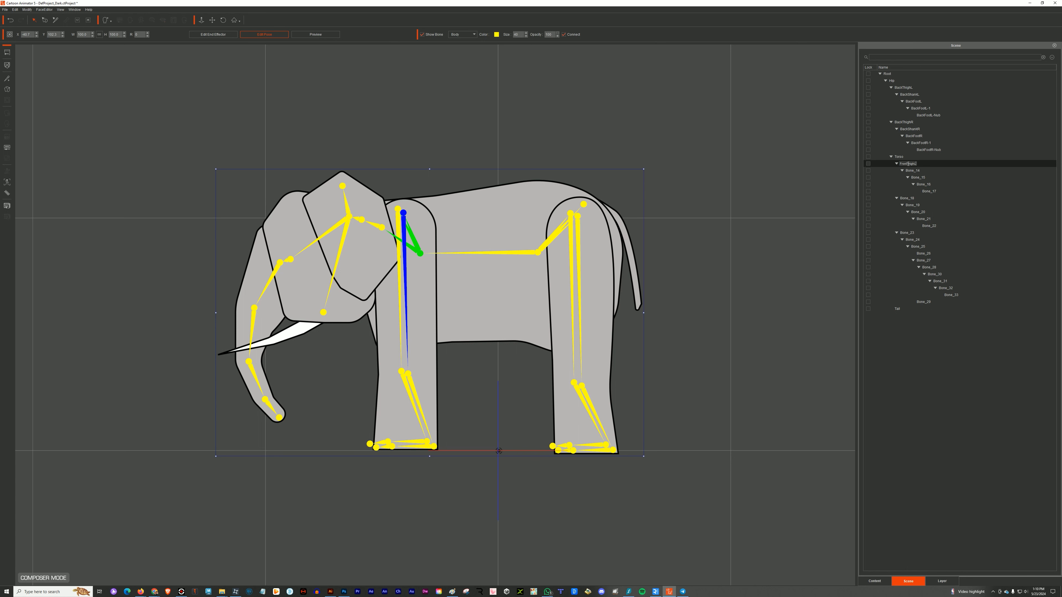
double_click(913, 171)
text(FrontShankL)
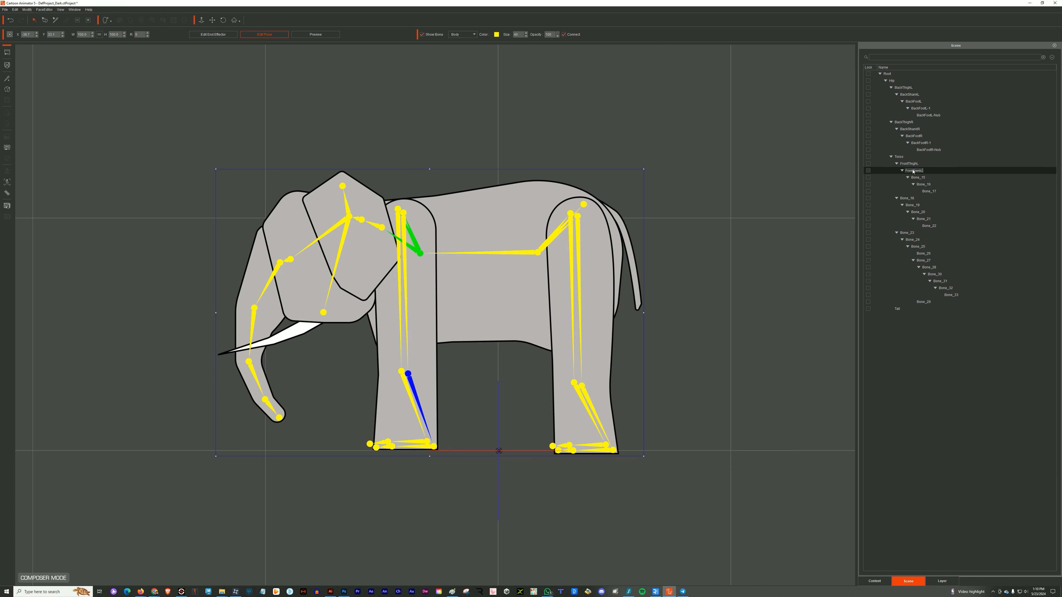
- Rename the three left front foot bones, from heel to toe, FrontFootL, FrontFootL-1 and FrontFootL-Nub
double_click(920, 178)
text(Fr)
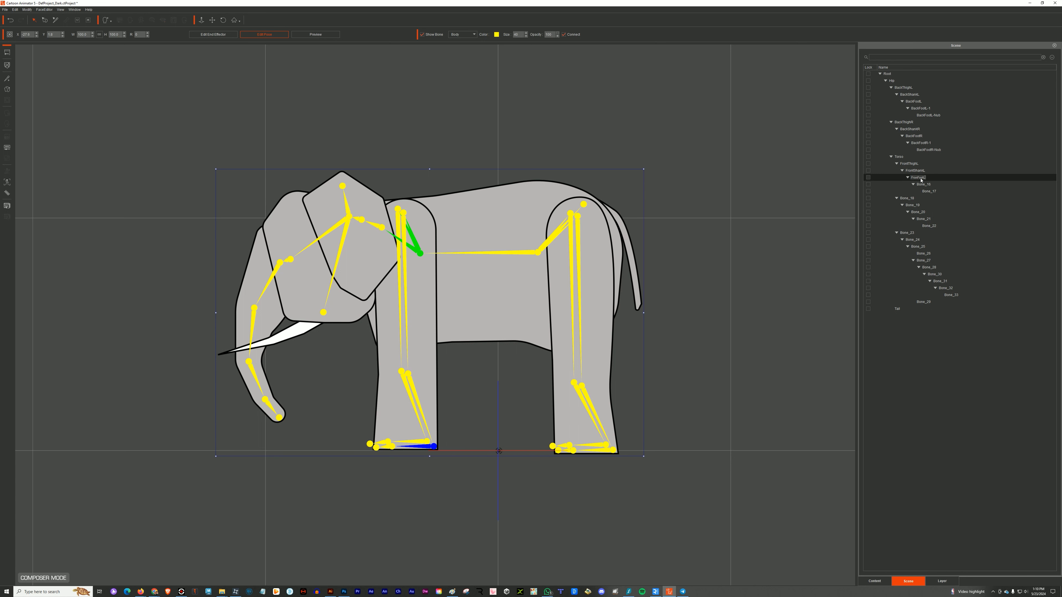
text(ontFootL)
key(Return)
double_click(918, 177)
text(F)
double_click(920, 177)
key(ctrl+c)
double_click(925, 186)
key(ctrl+v)
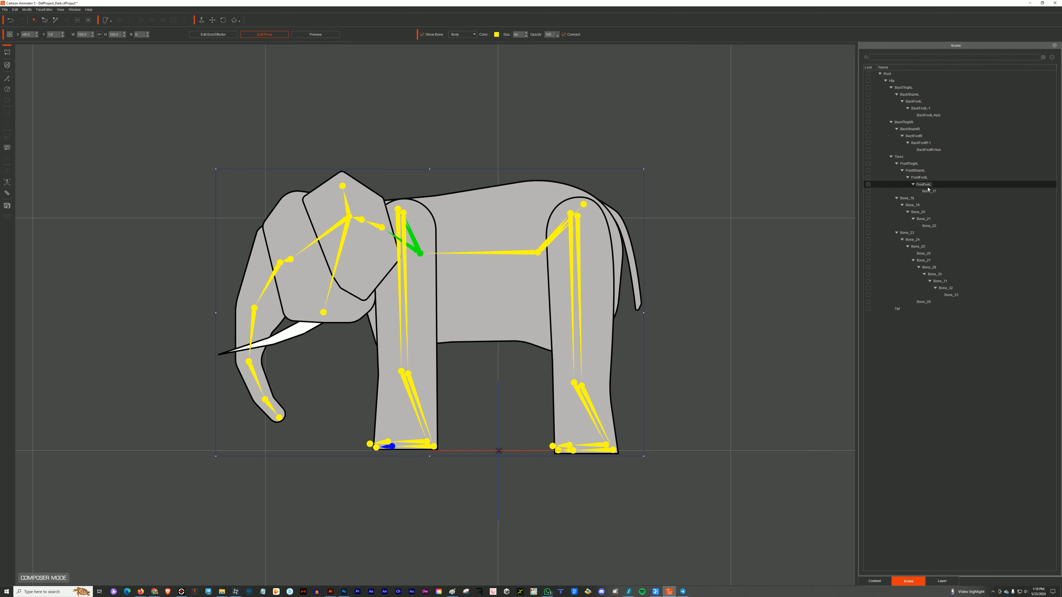
text(-1)
key(Return)
double_click(928, 190)
key(ctrl+v)
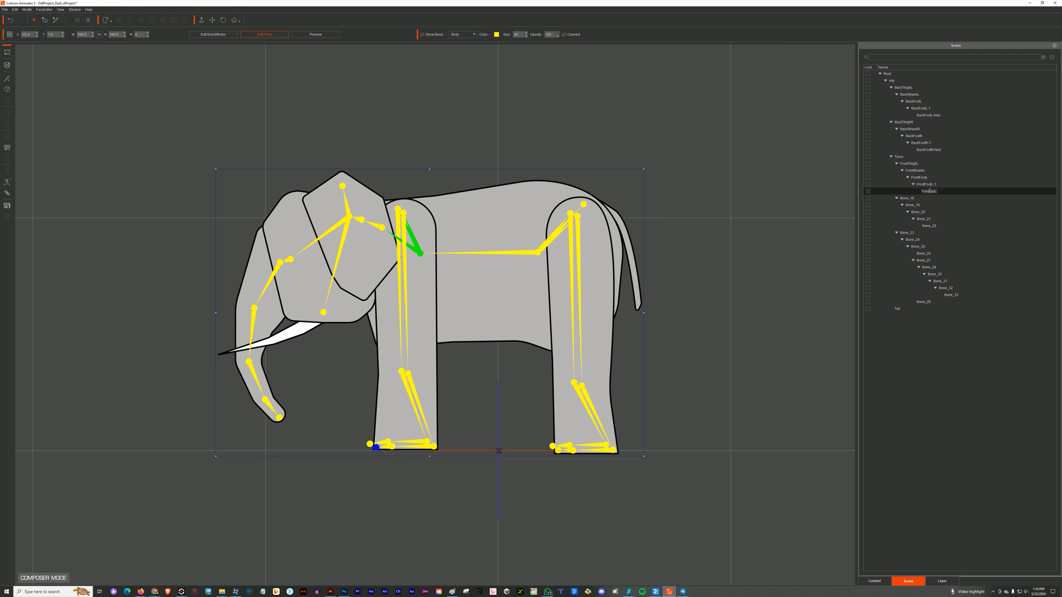
key(Return)
- Rename the right front leg's thigh bone FrontThighR and its lower leg bone FrontShankR
double_click(905, 199)
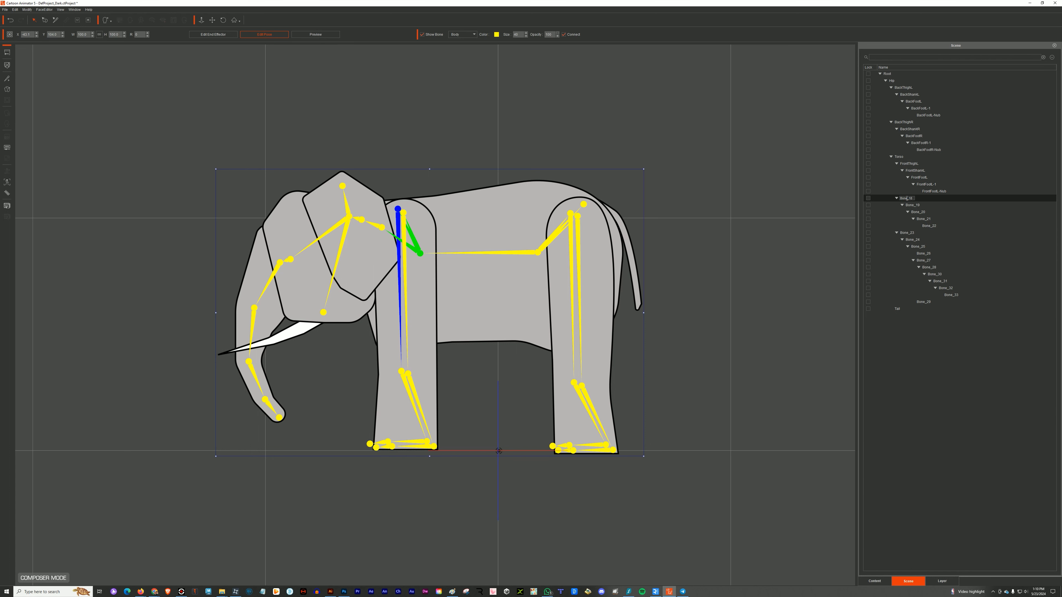
text(FrontThighR)
key(Return)
double_click(941, 206)
text(FrontShankR)
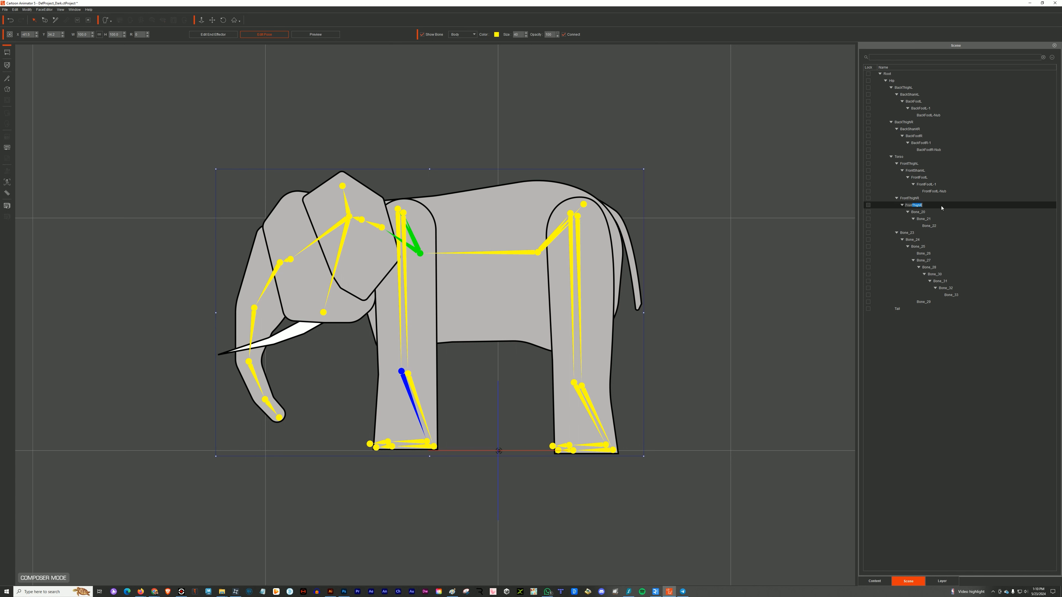
key(Return)
- Rename the three right front foot bones, from heel to toe, FrontFootR, FrontFootR-1 and FrontFootR-Nub
double_click(920, 212)
text(Fr)
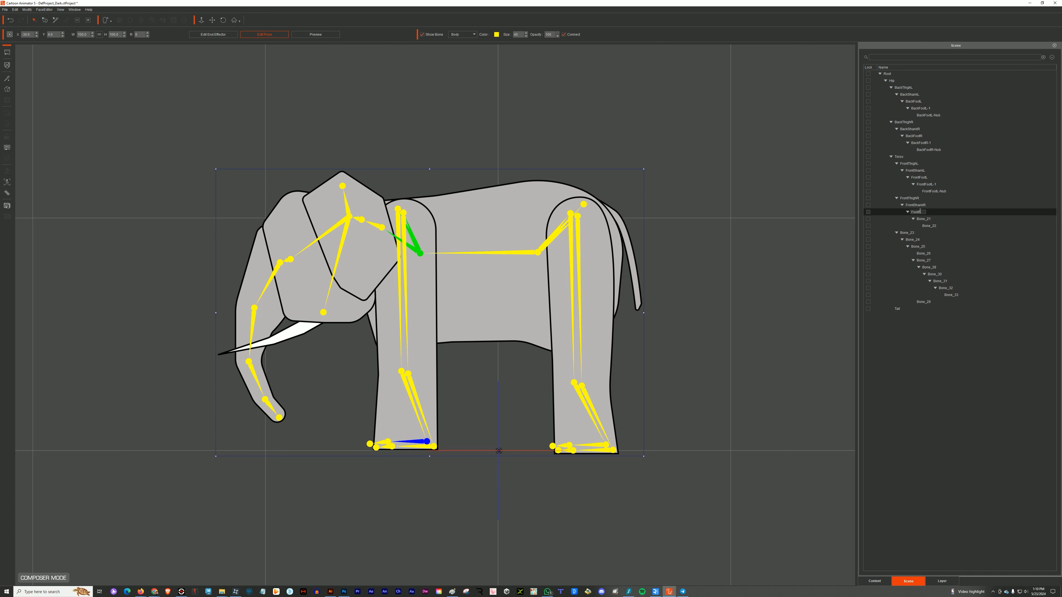
text(ontFootR)
key(Return)
double_click(925, 218)
text(FrontF)
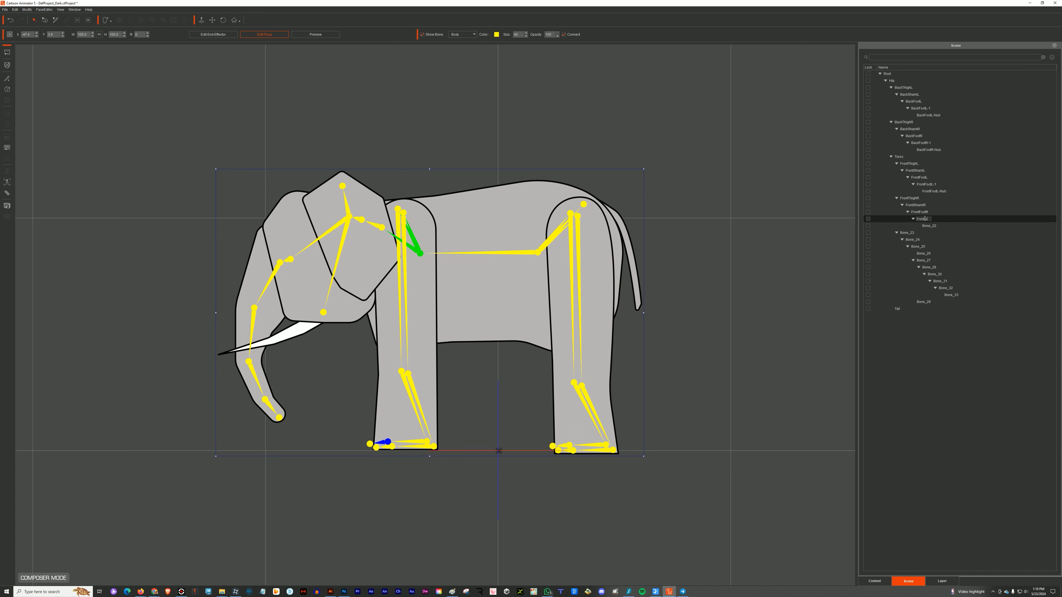
key(Return)
double_click(928, 226)
text(Fron)
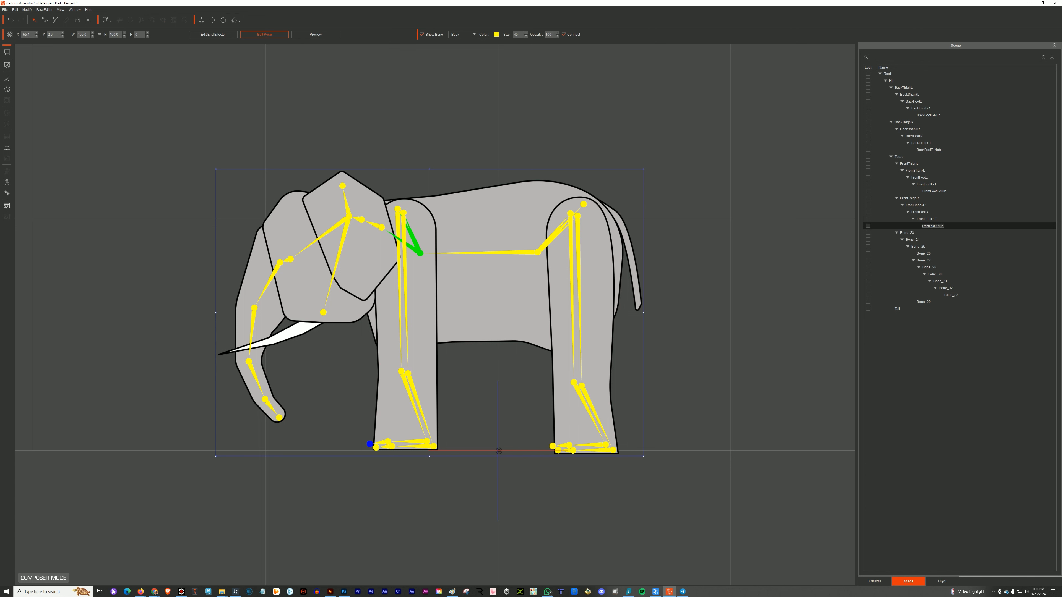
text(tFootR-Nub)
key(Return)
- Rename the two neck bones, from the torso towards the head, Neck and Neck-1
click(380, 227)
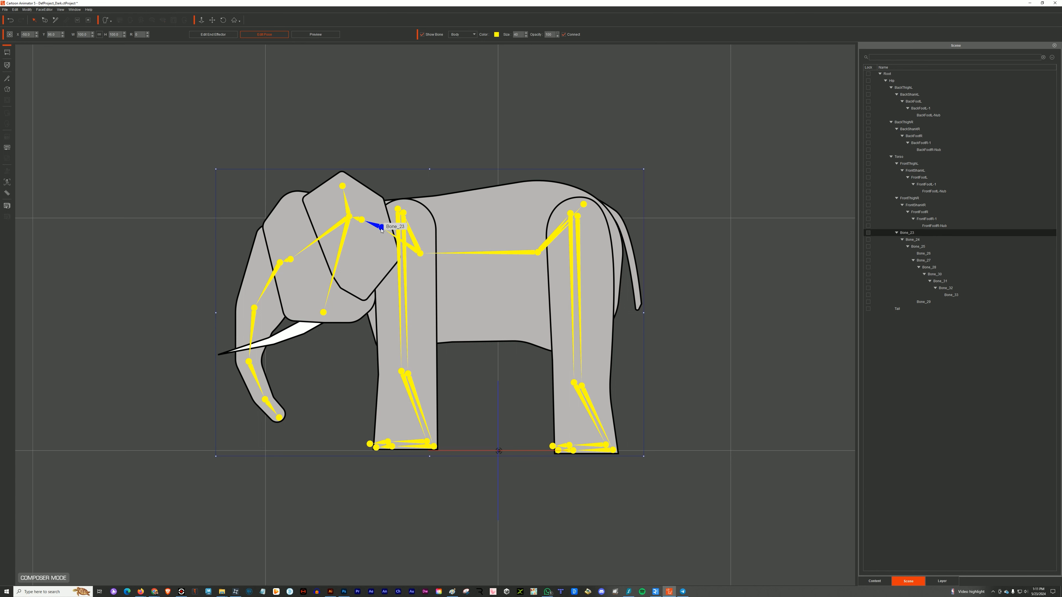
double_click(906, 233)
text(Neck)
key(Return)
double_click(913, 239)
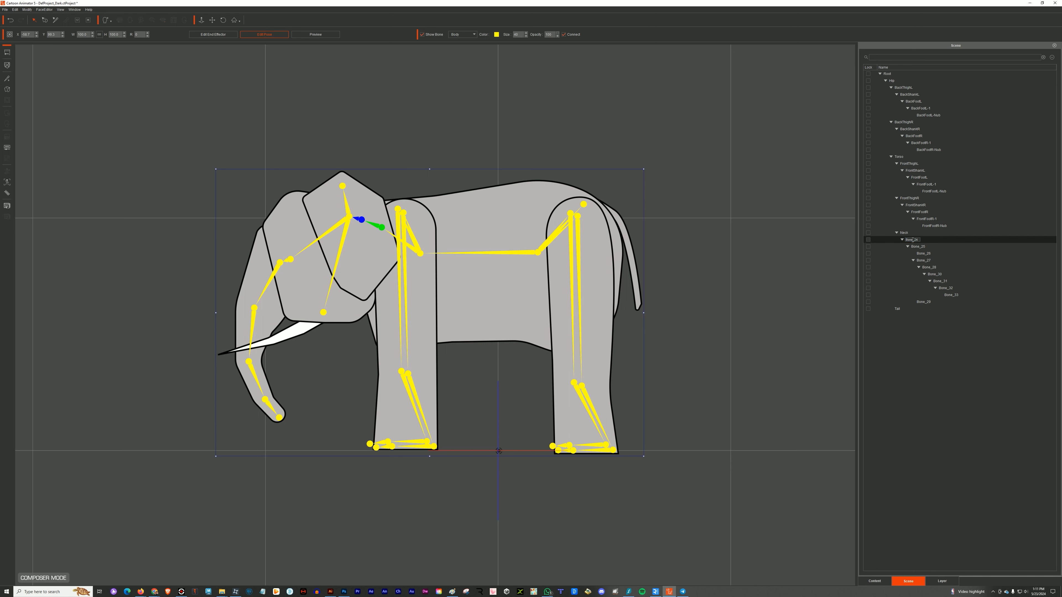
text(Head)
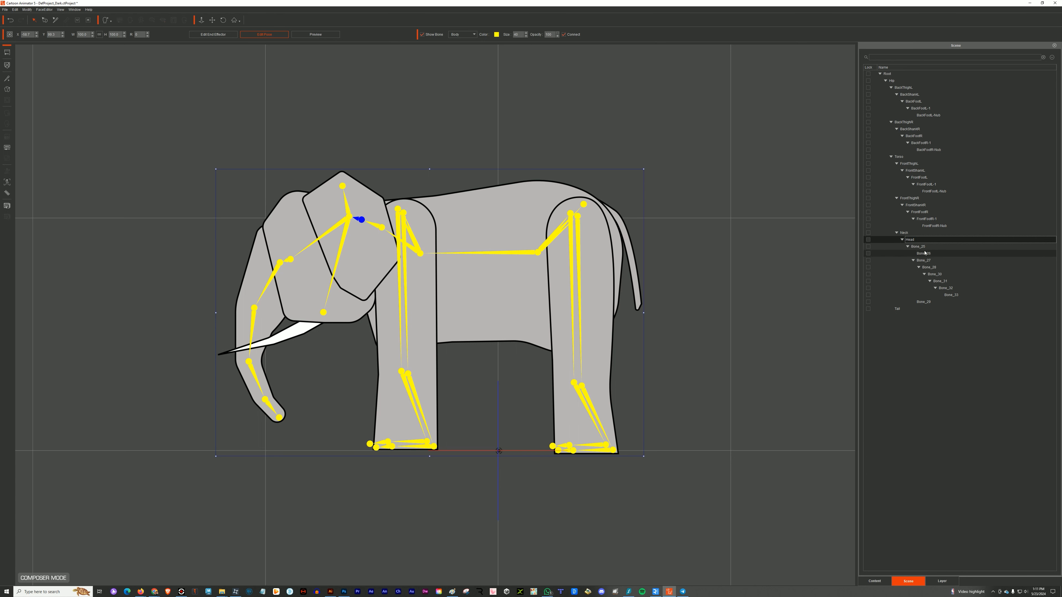
double_click(914, 241)
text(Neck-)
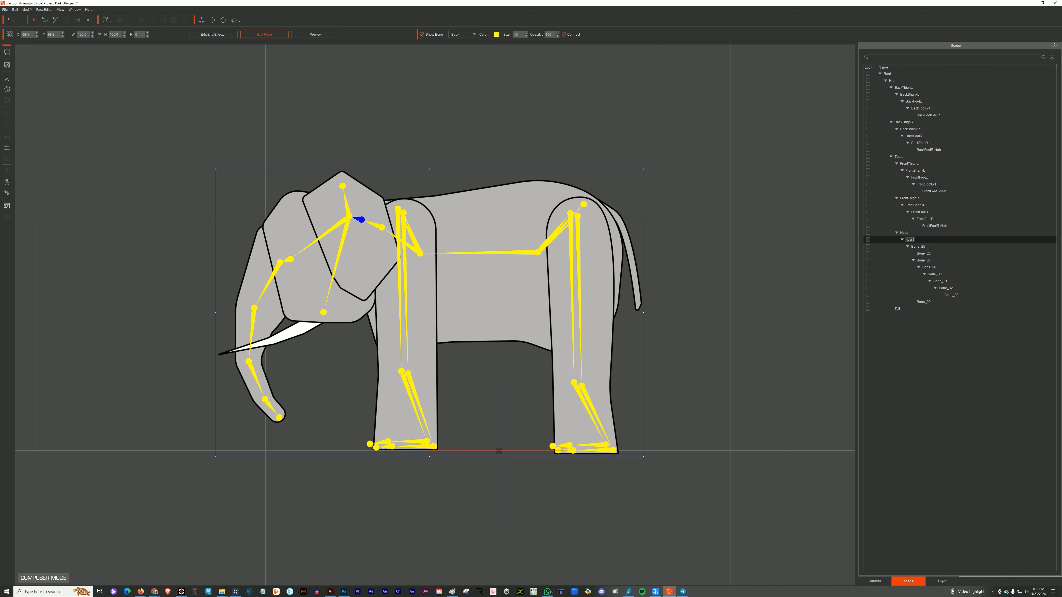
text(1)
key(Return)
- Rename the bone that branches out inside the ear Head and its child bone at the ear's tip EarL
double_click(918, 246)
text(H)
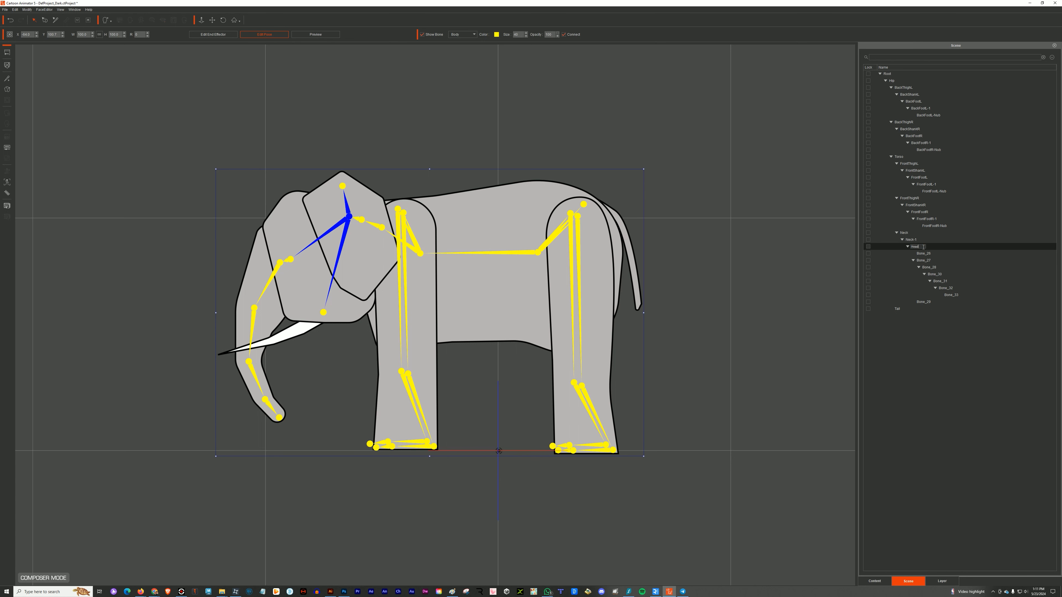
text(ead)
key(Return)
double_click(923, 254)
text(Ear)
double_click(924, 254)
text(Ear)
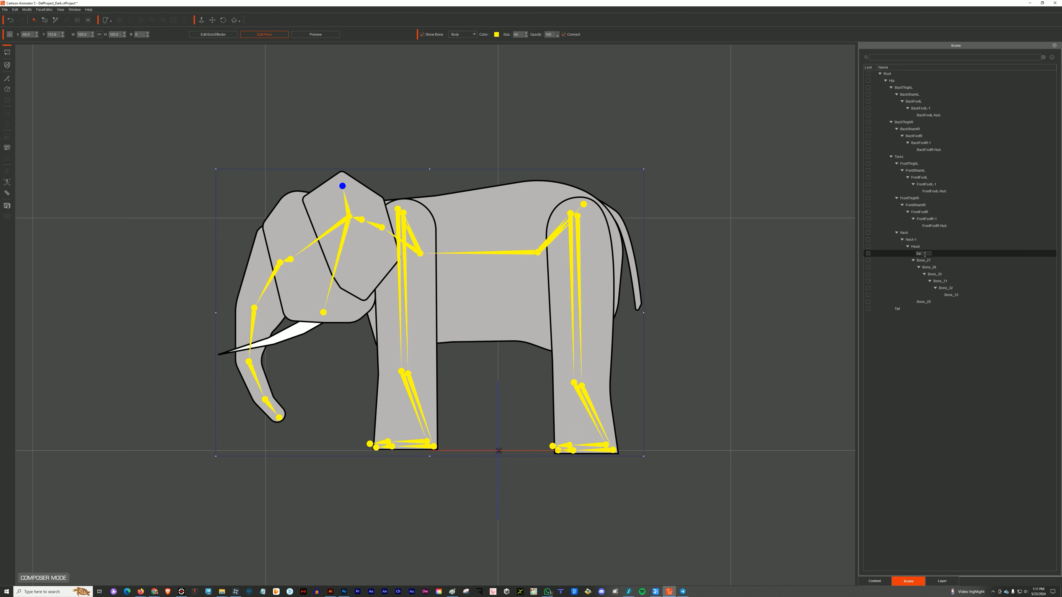
text(L)
key(Return)
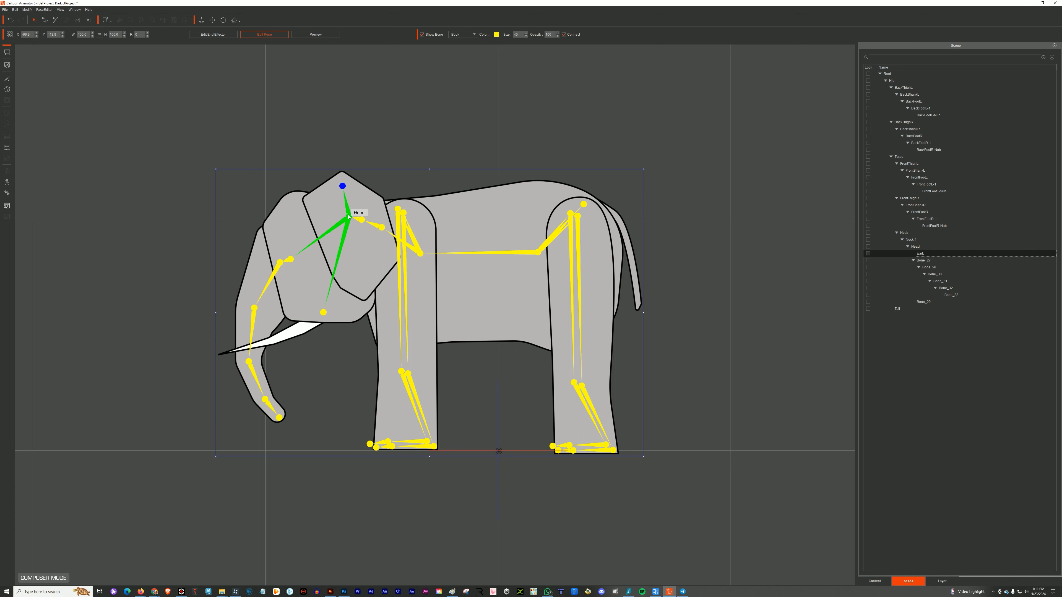
- Add a second ear bone as a child of the Head bone, just beside the EarL bone
click(336, 221)
click(8, 79)
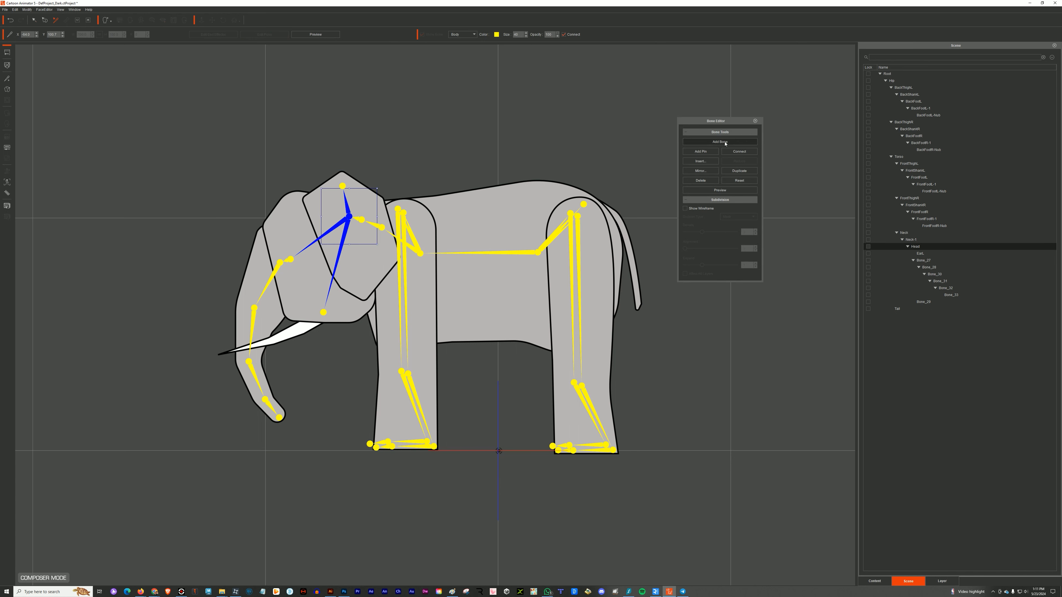
drag(335, 185, 348, 214)
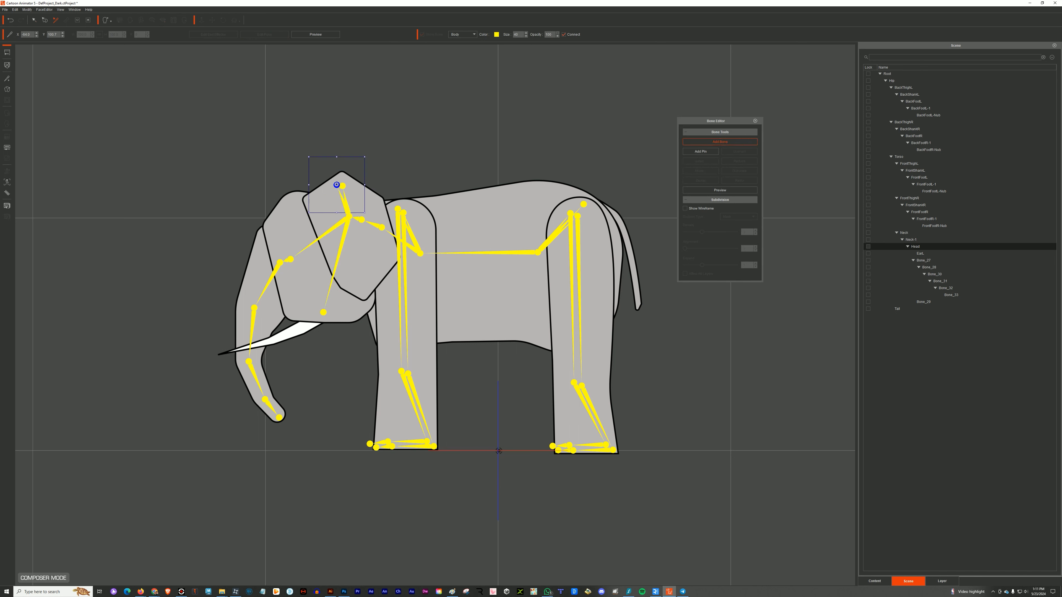
- Rename the Head bone's child on the face Face and the first bone of the trunk Trunk
double_click(922, 260)
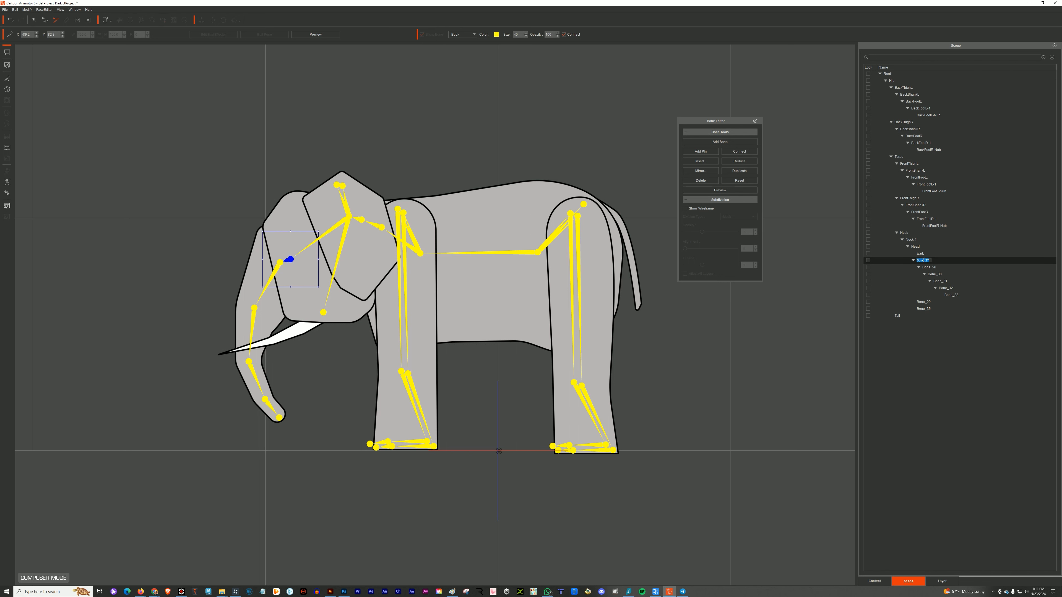
text(Face)
double_click(930, 267)
text(Tru)
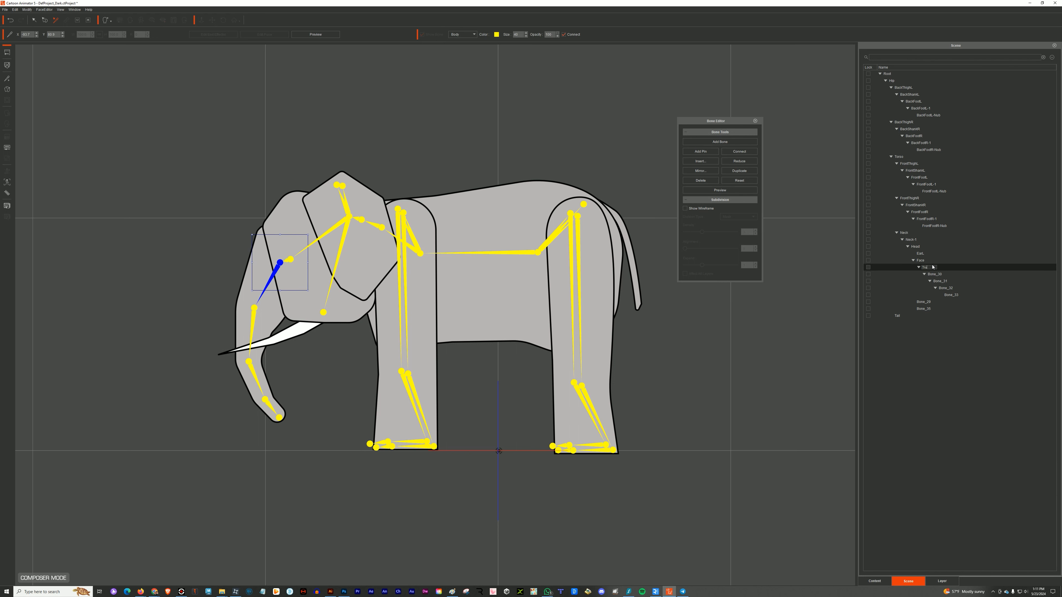
text(nk)
- Rename the remaining trunk bones, down to the tip, Trunk-1, Trunk-2, Trunk-3 and Trunk-Nub
double_click(937, 274)
text(Trunk-1)
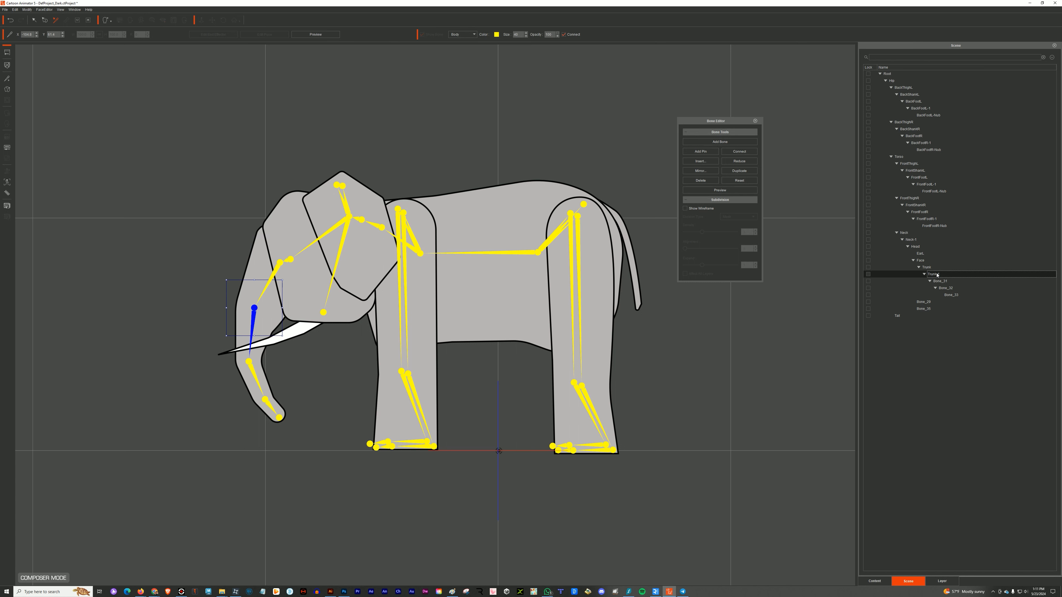
double_click(939, 281)
text(Trunk-2)
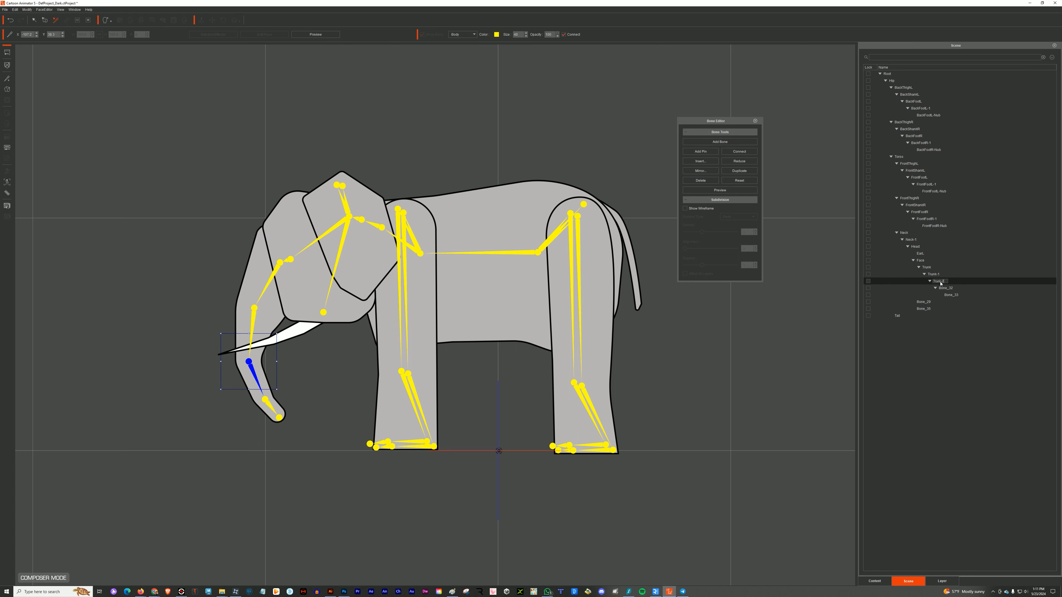
double_click(942, 288)
text(Trunk-3)
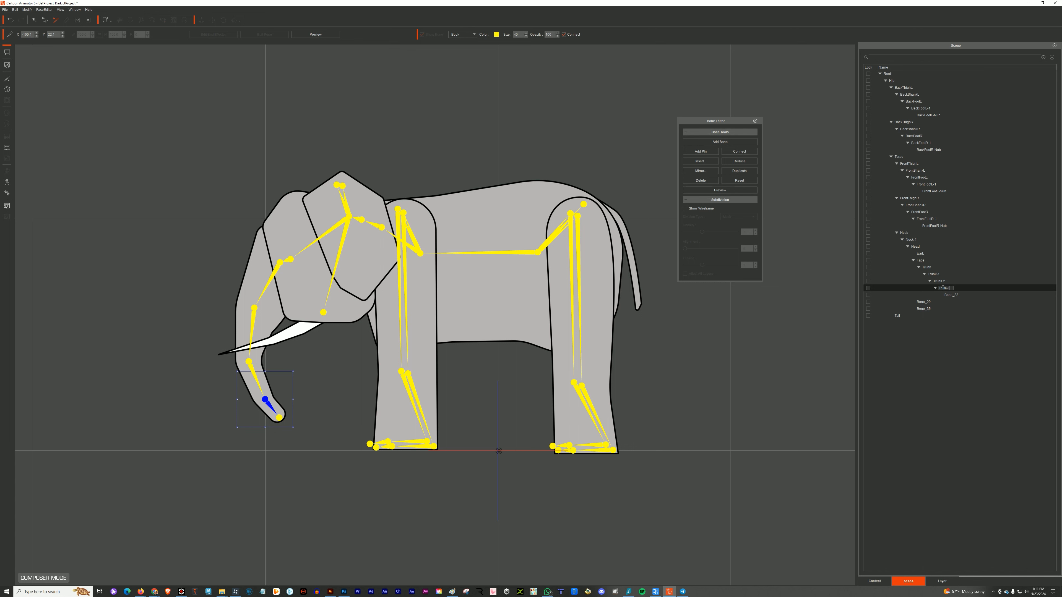
double_click(949, 294)
text(Trunk)
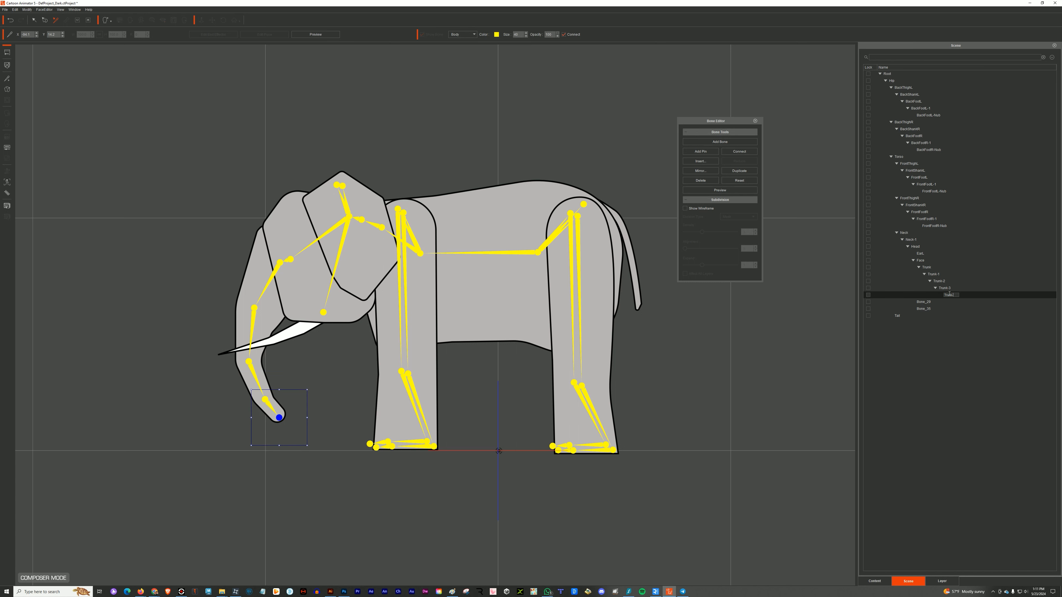
text(-Nub)
- Rename the bone above the tusk Tusk and the newly added ear bone EarR
double_click(924, 302)
text(Tusk)
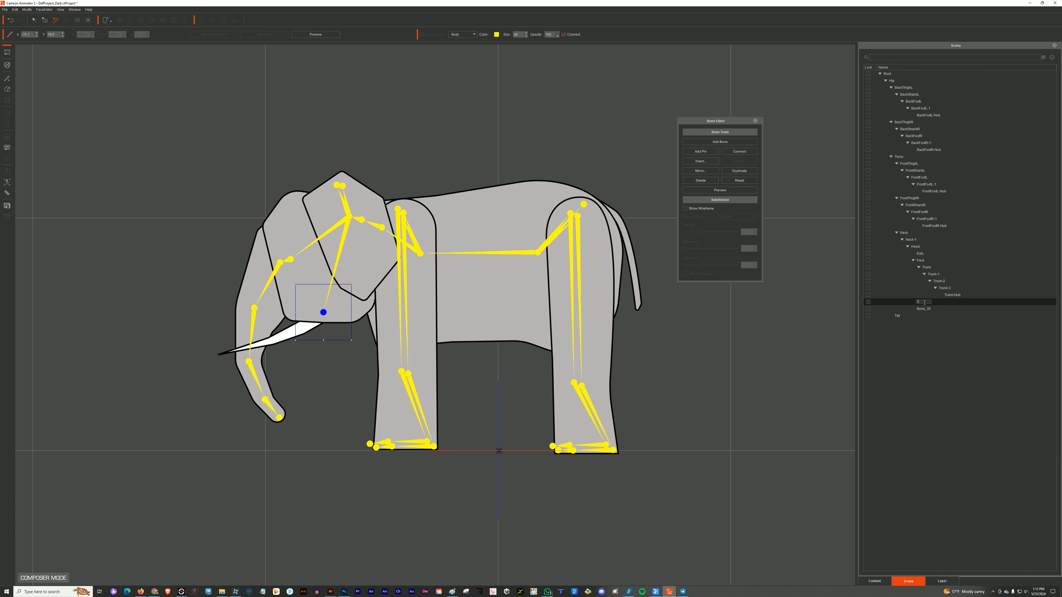
click(924, 309)
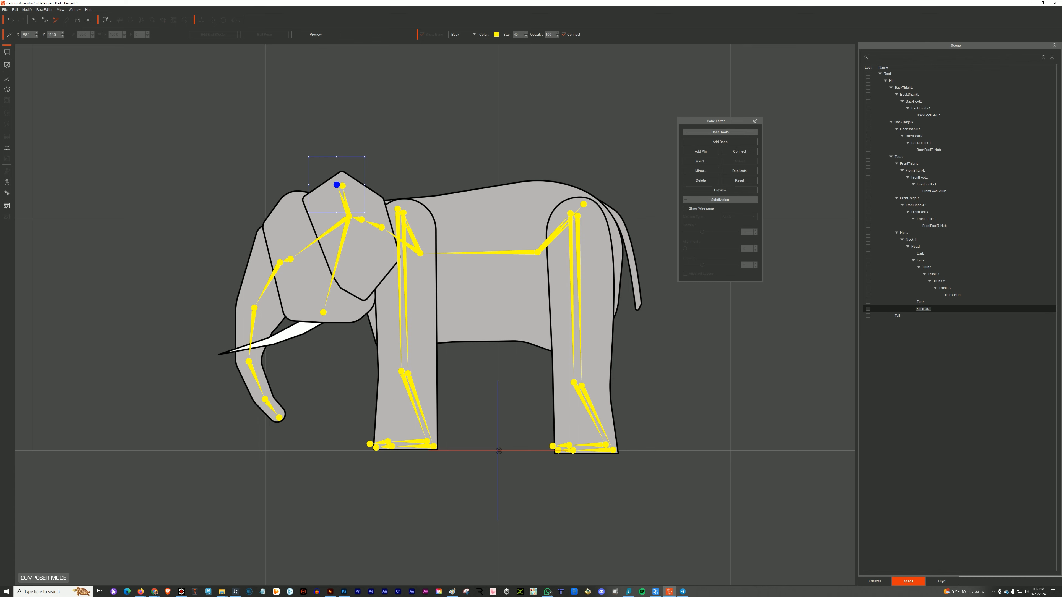
text(R)
key(Return)
- Save the rig as a G3 free bone actor file named elephant and close the Bone Editor
click(4, 10)
click(19, 26)
text(elephant)
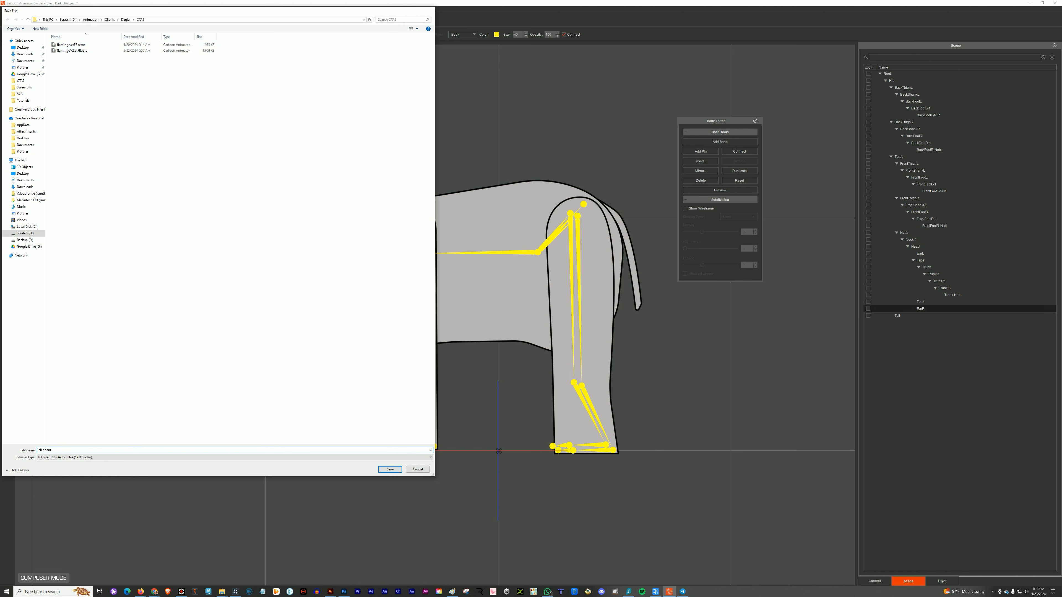
key(Return)
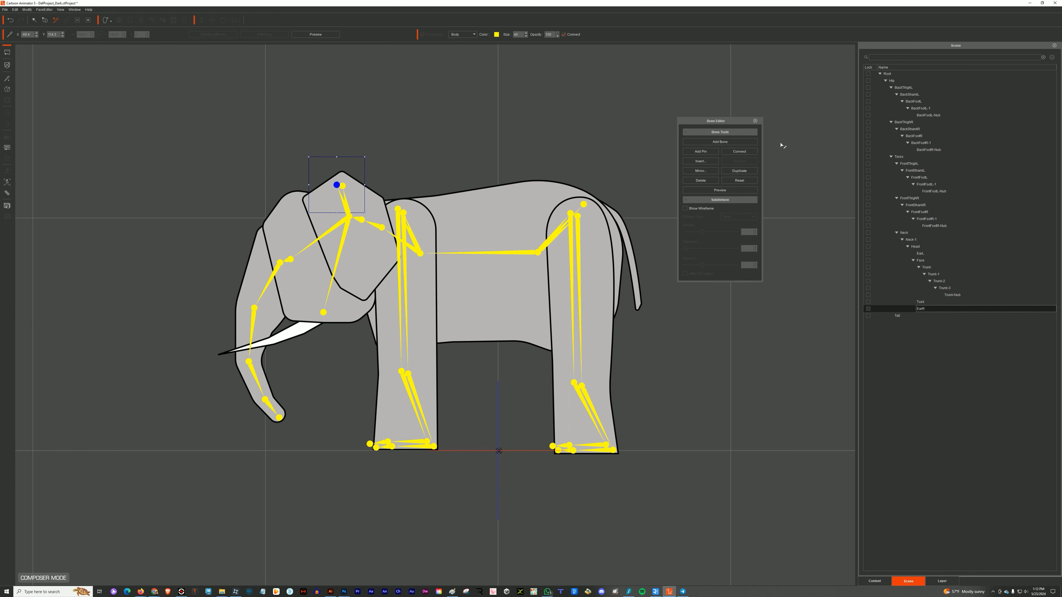
click(756, 121)
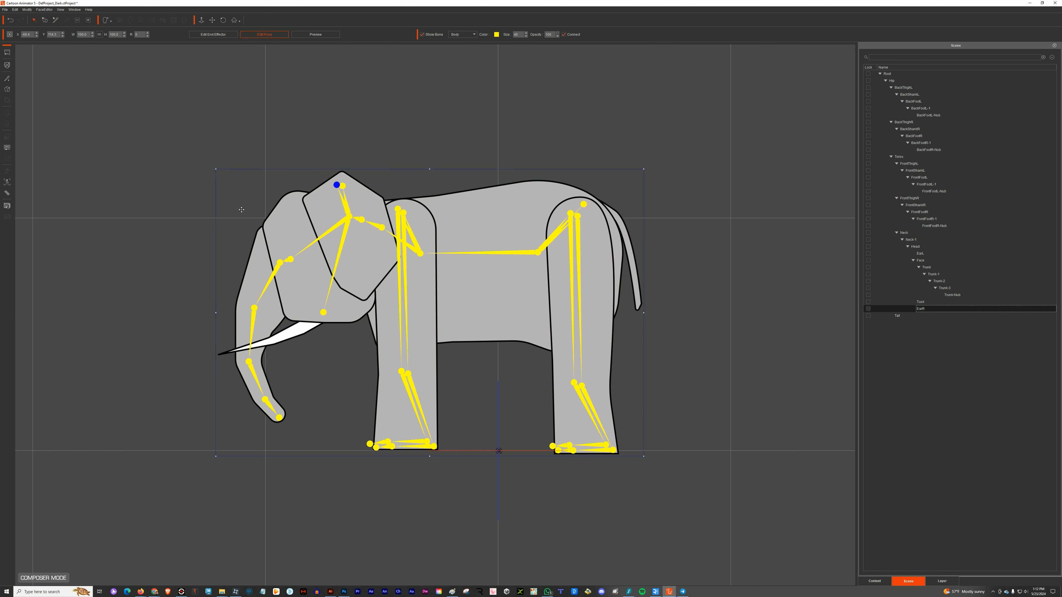
- Import Body.svg from the Elephant folder's SVG subfolder as the Hip bone's sprite and align it over the reference elephant's body
click(538, 252)
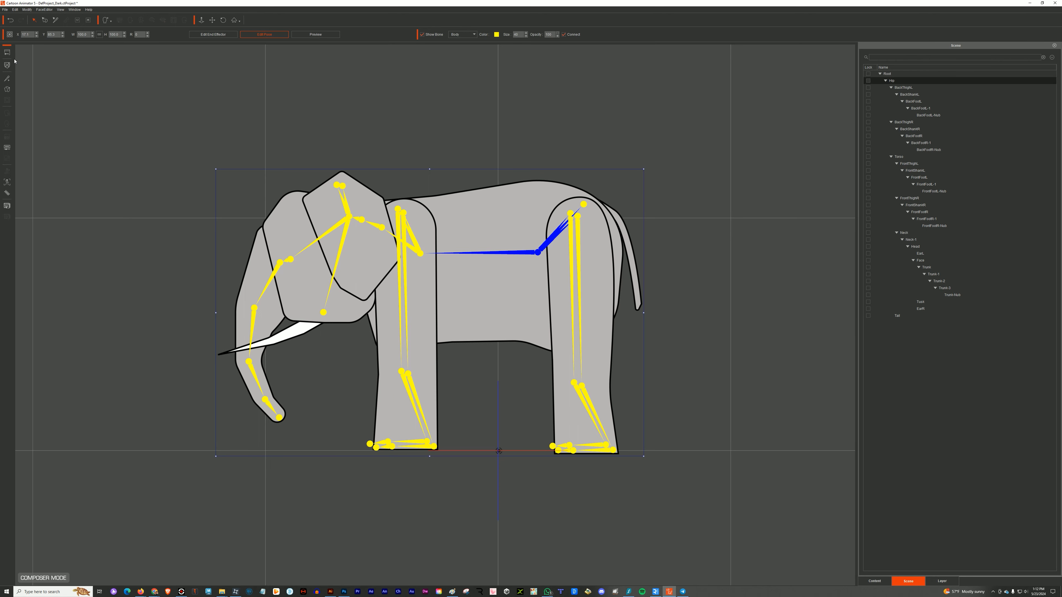
click(6, 89)
click(606, 220)
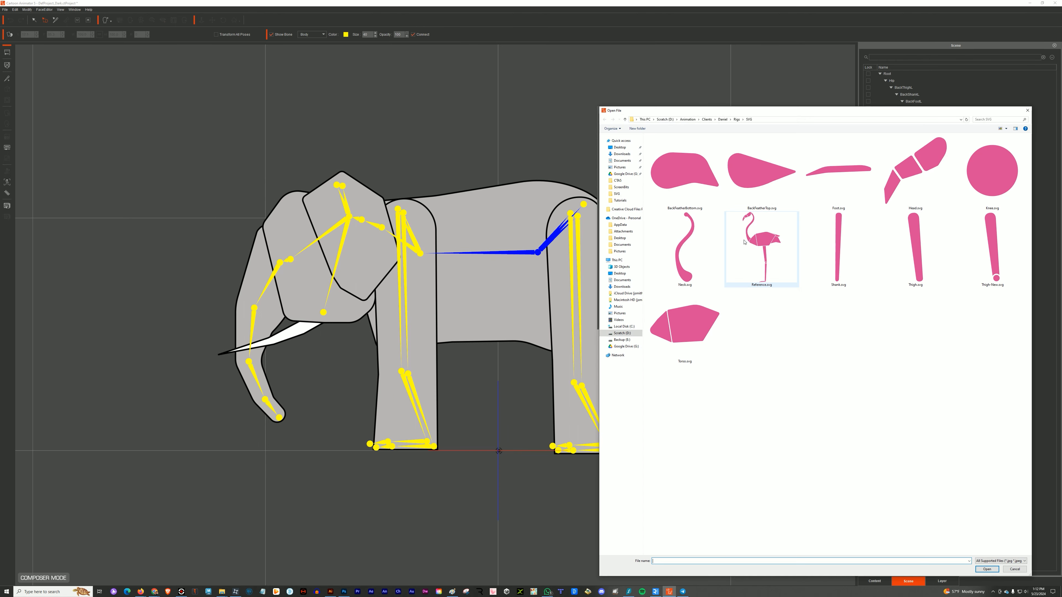
click(736, 119)
click(722, 119)
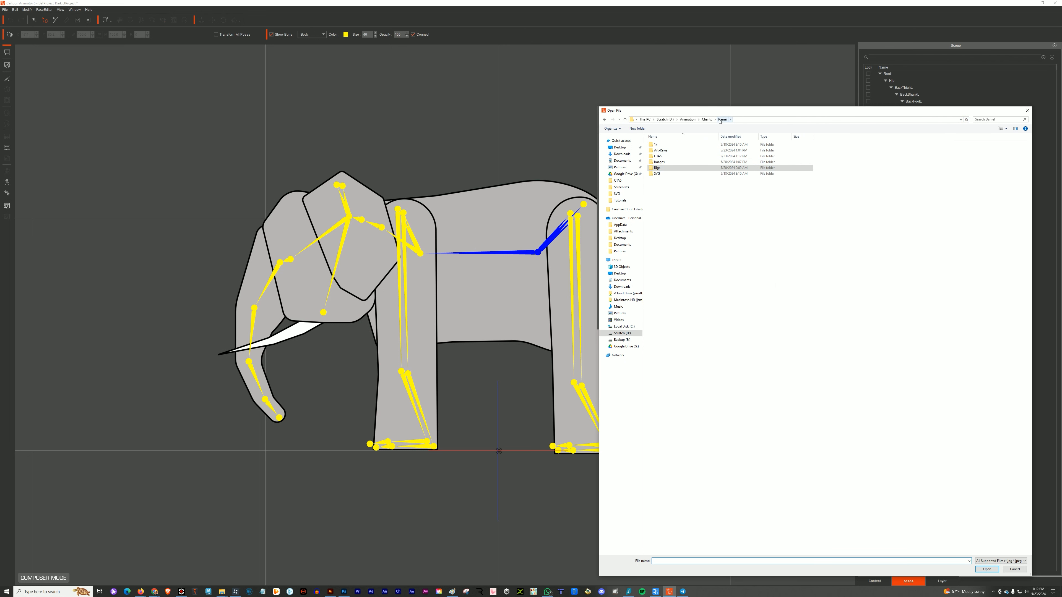
double_click(660, 150)
double_click(657, 145)
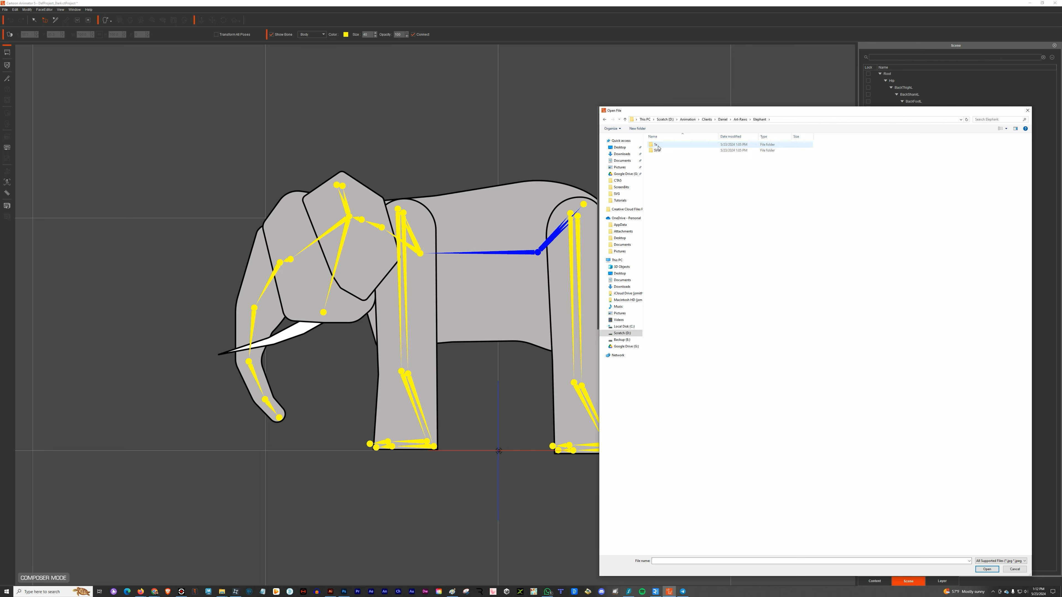
double_click(657, 150)
click(1016, 129)
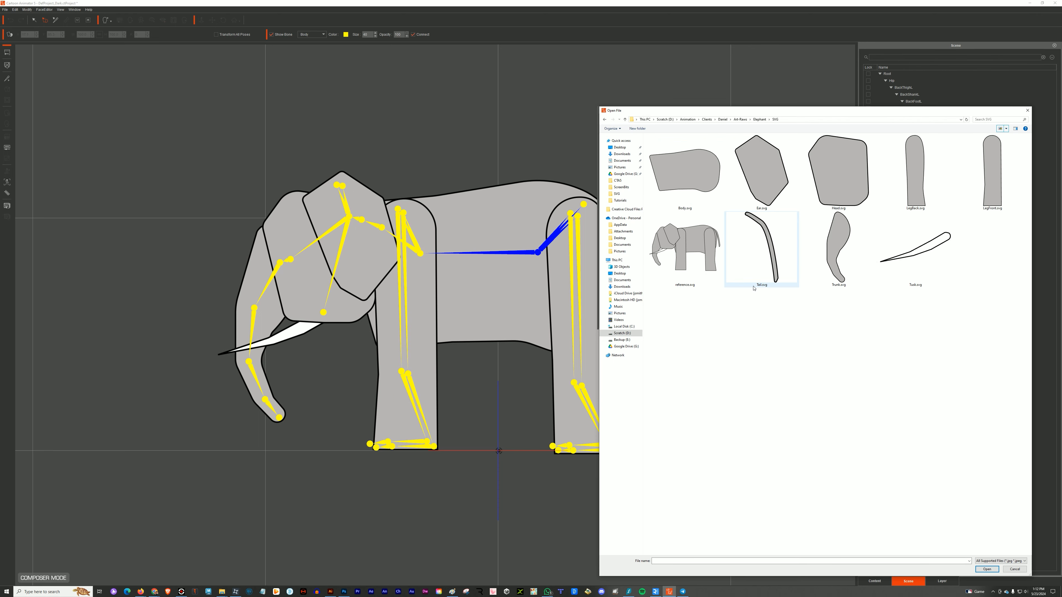
double_click(685, 171)
drag(544, 290, 471, 295)
- Import Tail.svg as the Tail bone's sprite and align it with the reference tail
click(583, 205)
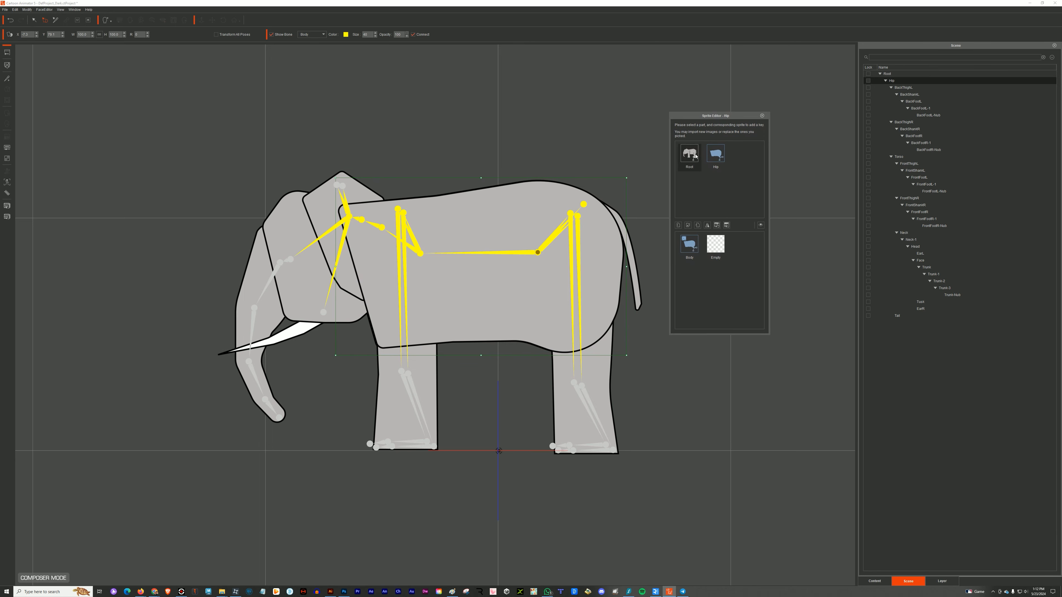
click(679, 225)
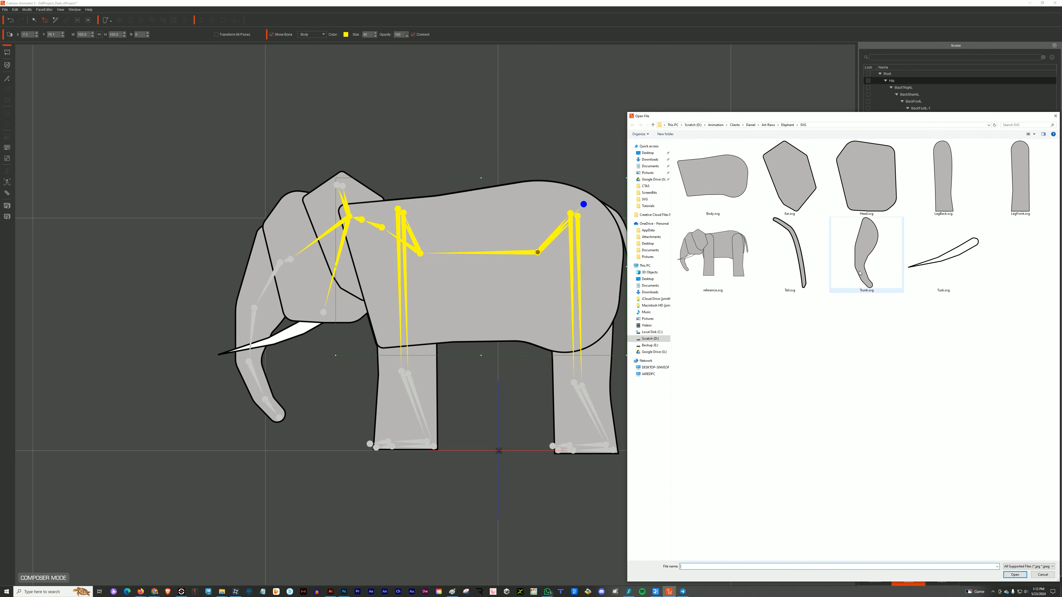
double_click(790, 251)
drag(631, 240, 628, 234)
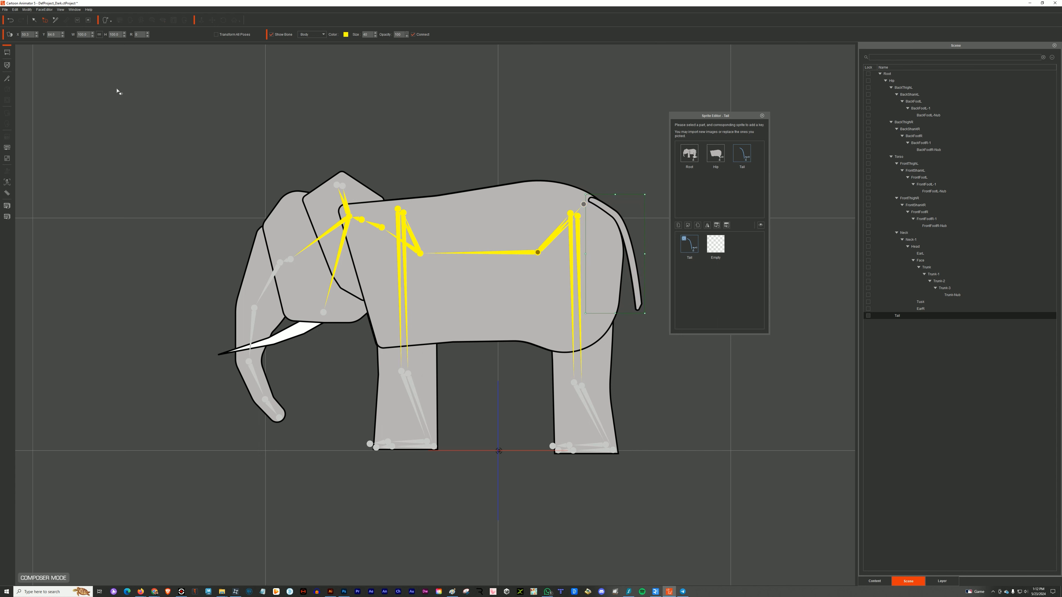
- Move the Tail bone onto the root of the tail sprite and add a chain of four child bones down to the tail's tip
key(b)
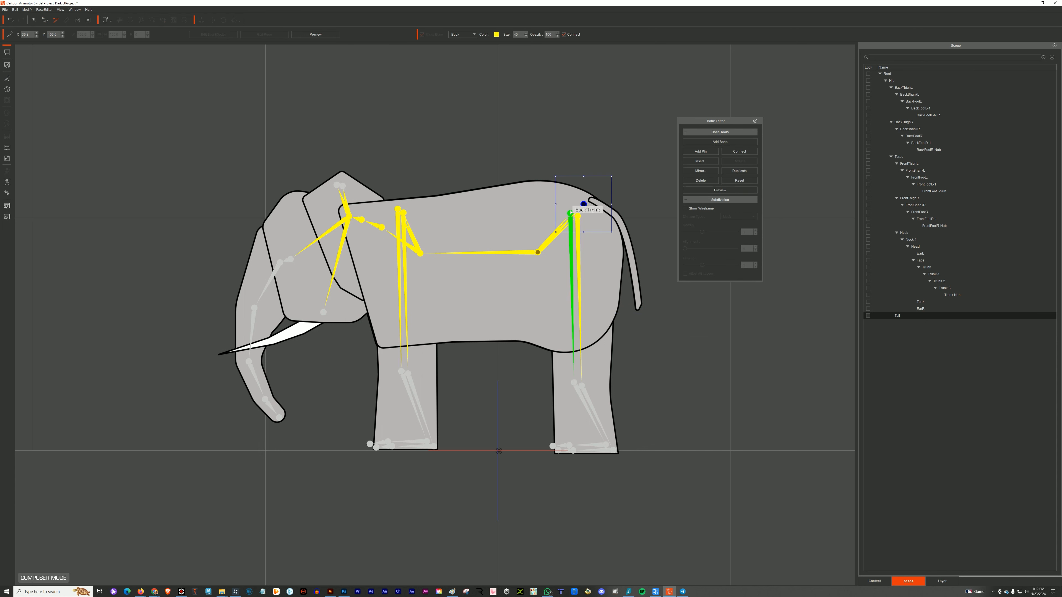
drag(583, 204, 592, 200)
click(719, 141)
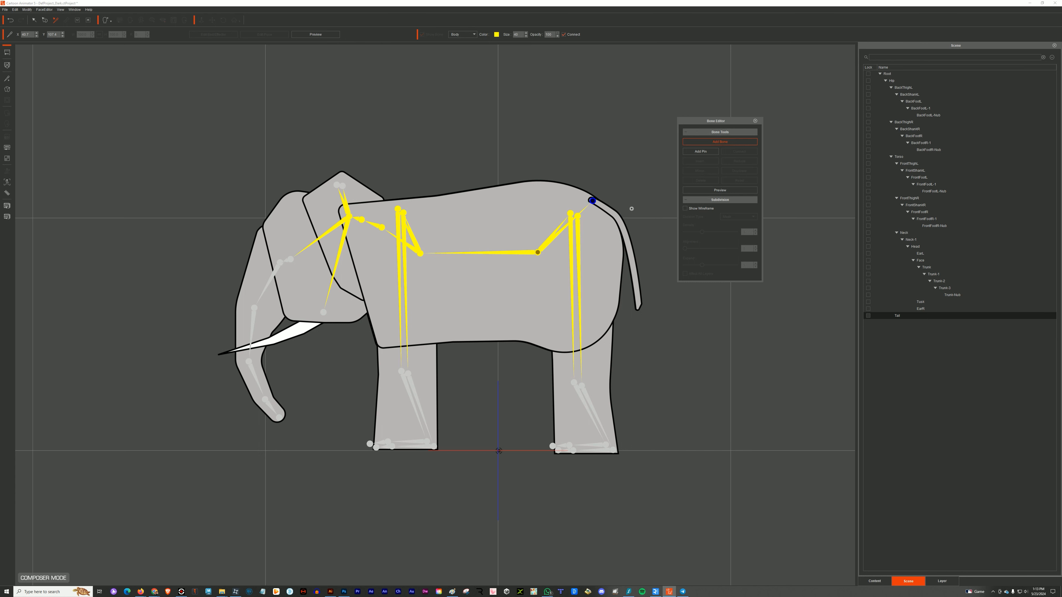
click(615, 215)
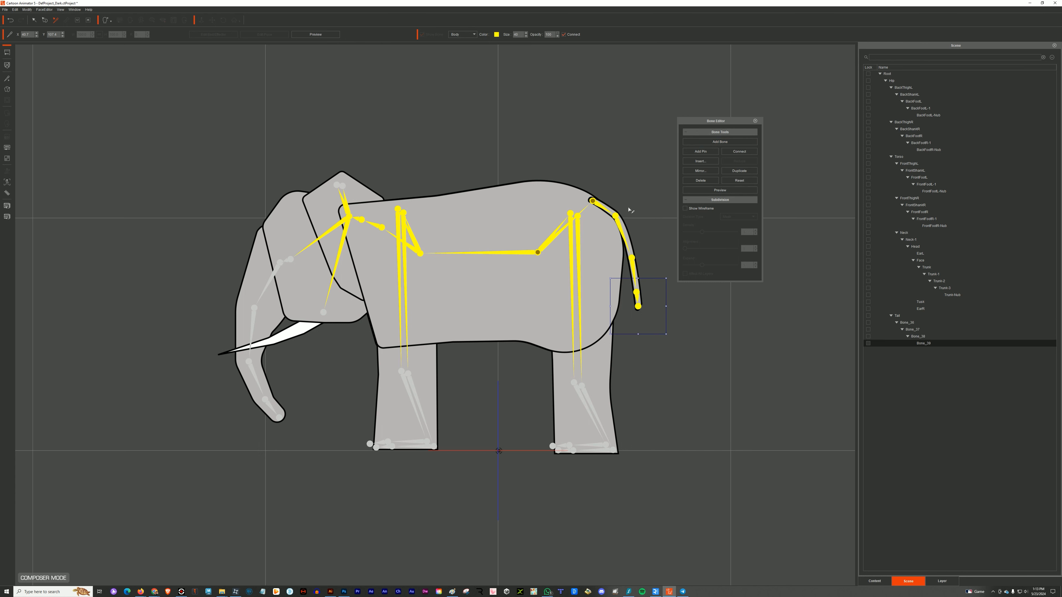
- Rename the new tail bones, from the root down to the tip, Tail-1, Tail-2, Tail-3 and Tail-Nub, and close the Bone Editor
click(616, 215)
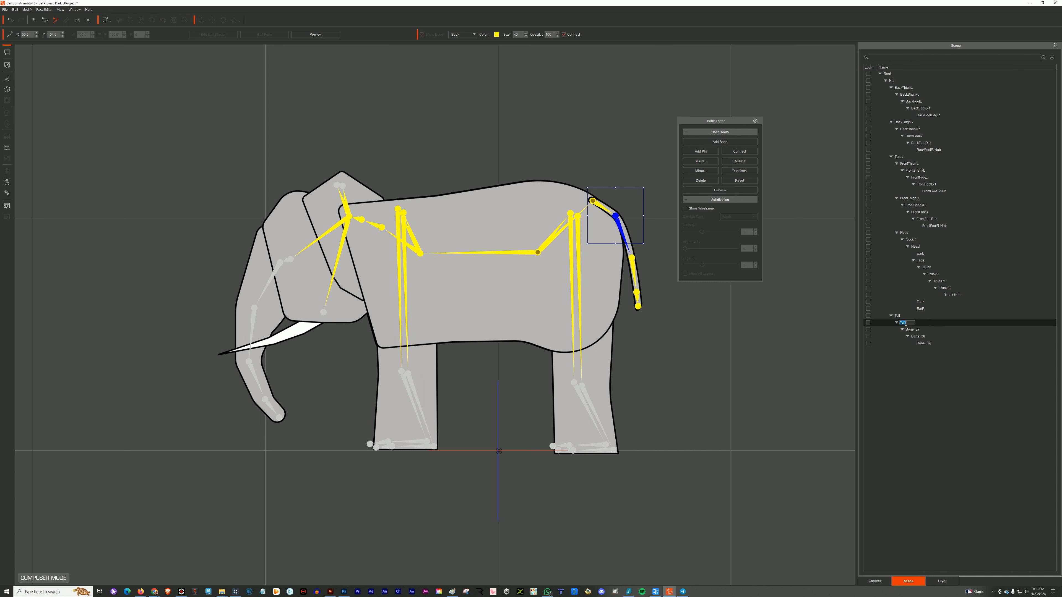
text(Tail-1)
double_click(910, 330)
text(Tail-2)
double_click(917, 336)
text(Tail-3)
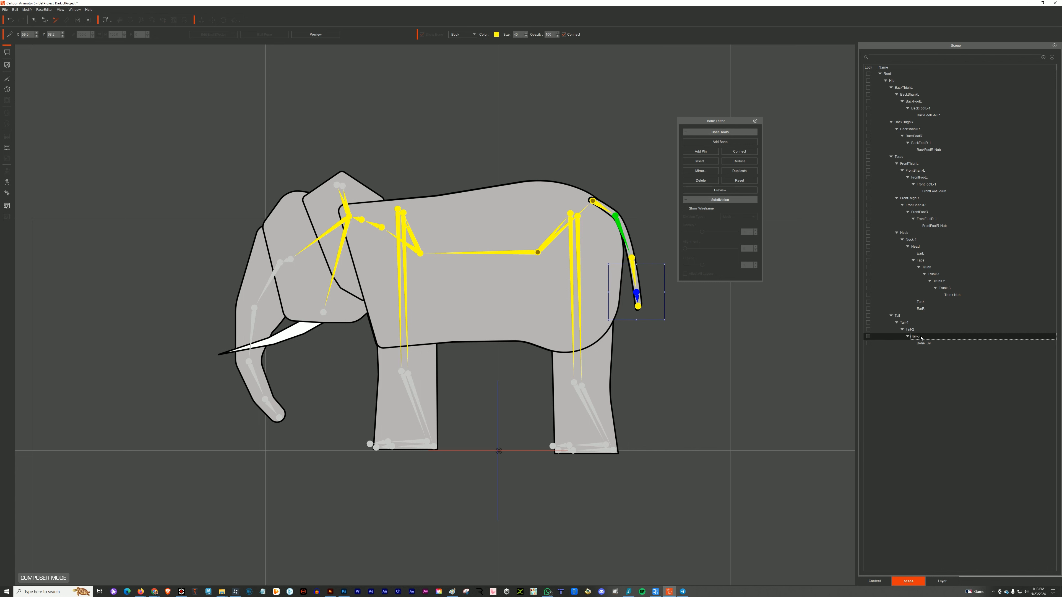
double_click(925, 343)
text(Tail-Nub)
key(Return)
click(754, 121)
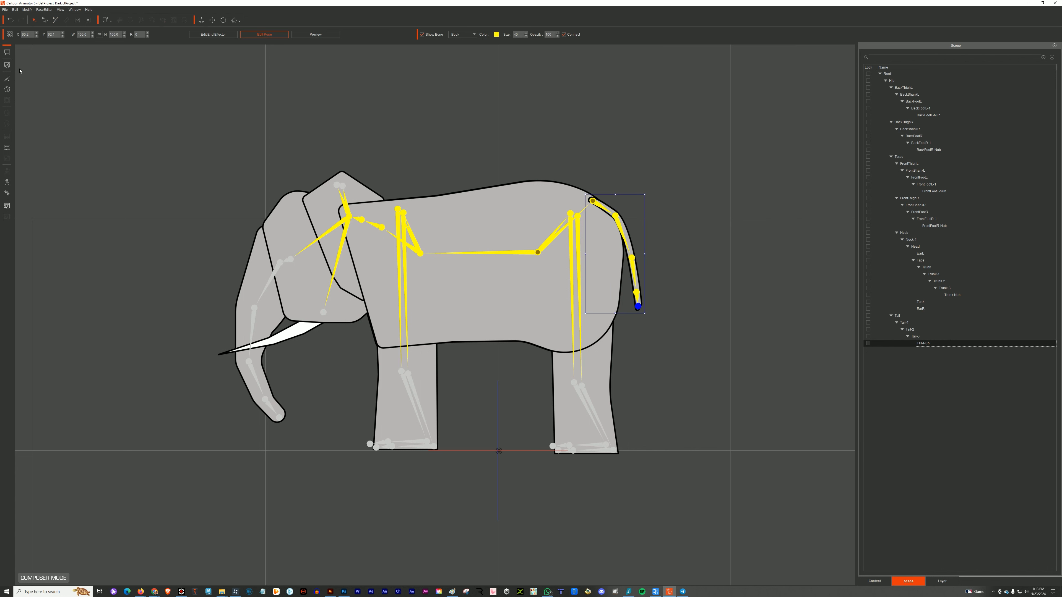
- Import LegBack.svg as the BackThighL bone's sprite, aligned over the reference back leg
click(7, 90)
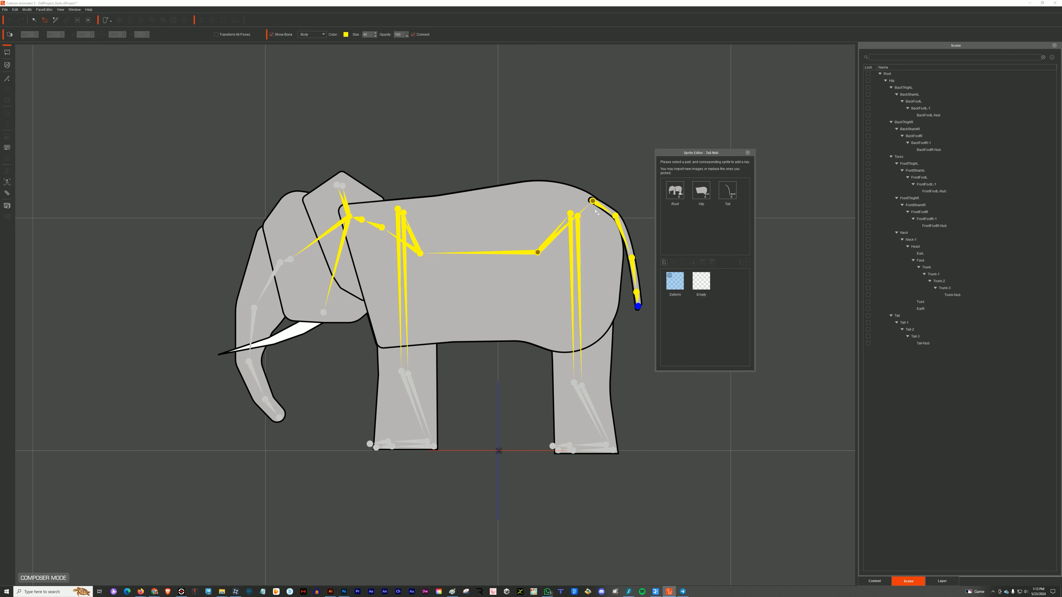
click(577, 217)
click(663, 262)
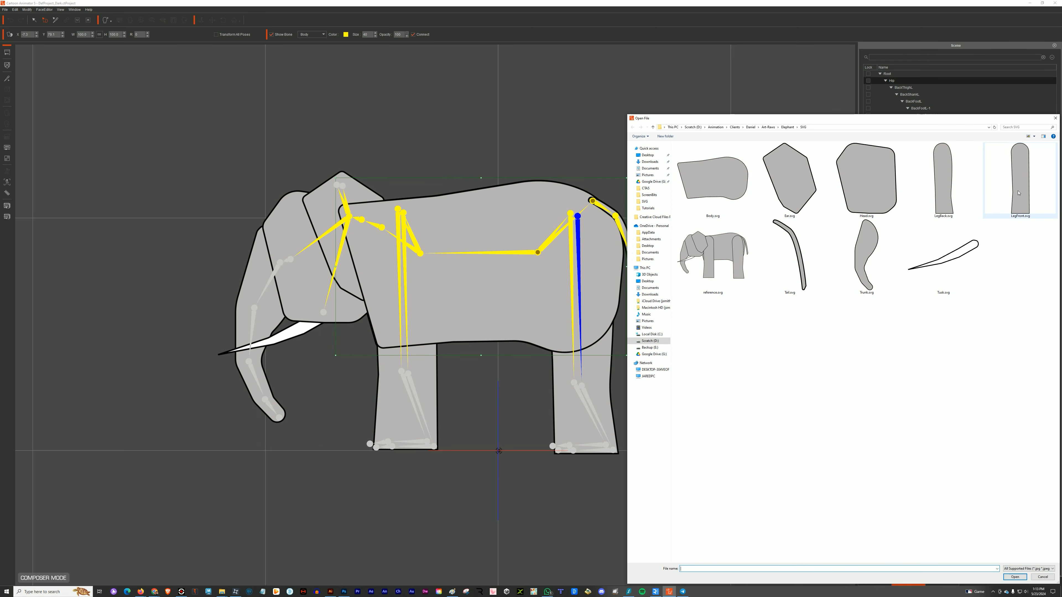
double_click(943, 180)
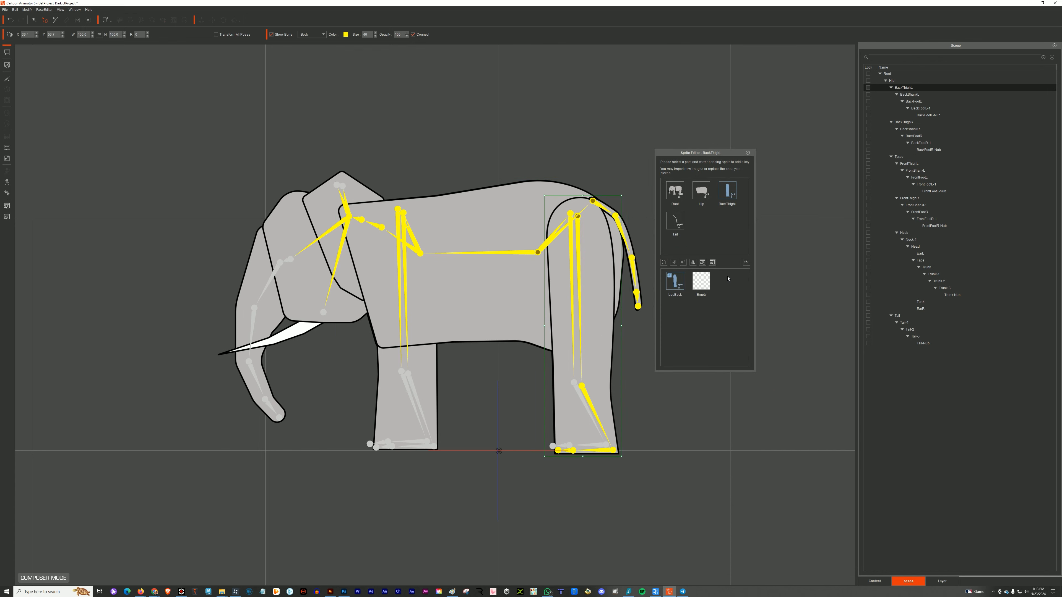
- Import LegBack.svg as the BackThighR bone's sprite, set slightly ahead of the near back leg, and move its layer directly below the Hip layer
click(571, 213)
click(663, 262)
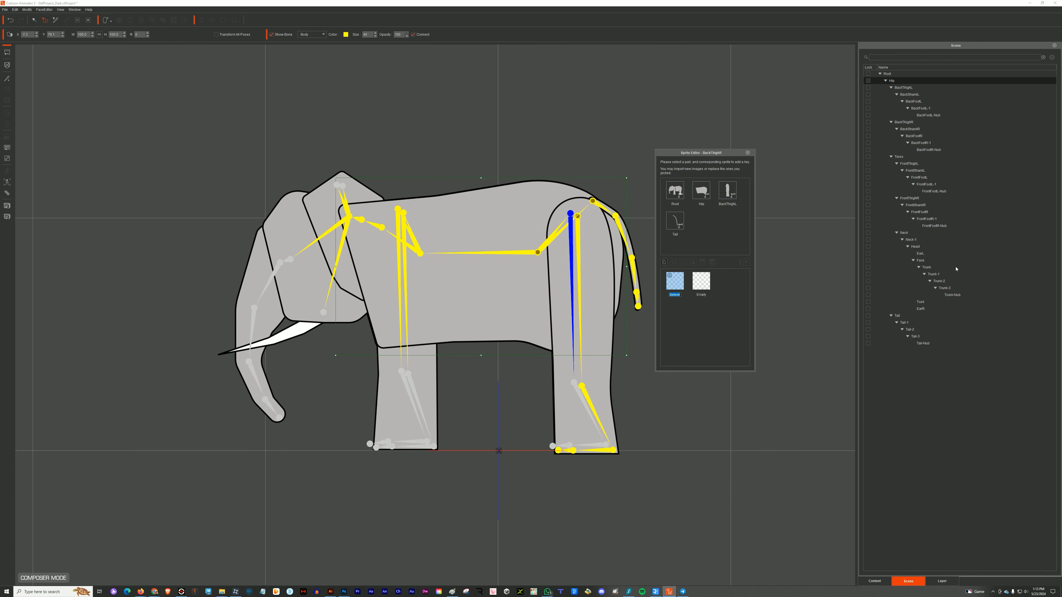
double_click(943, 180)
drag(576, 216, 581, 217)
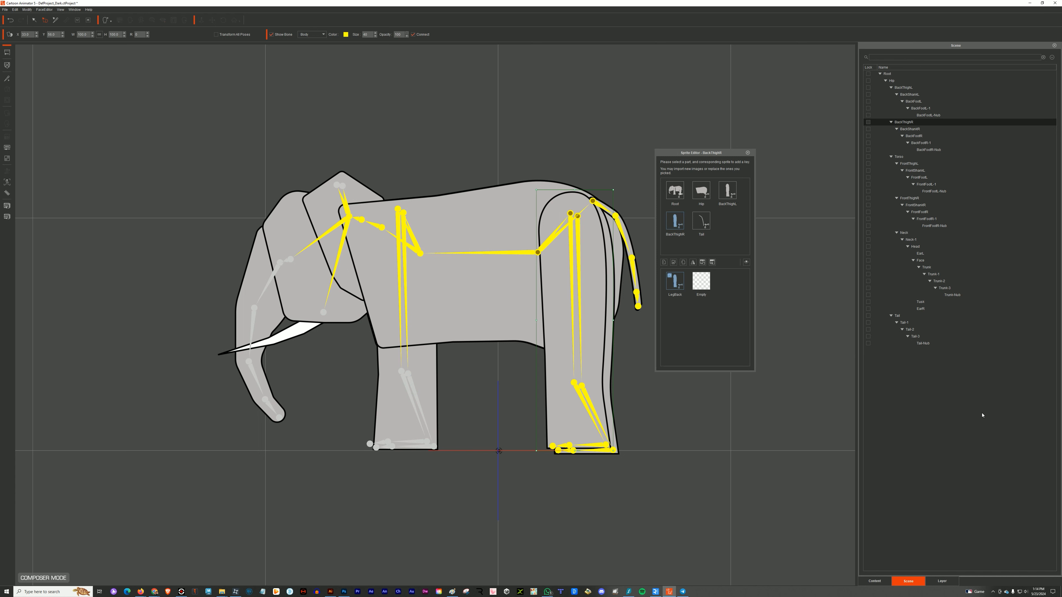
click(942, 581)
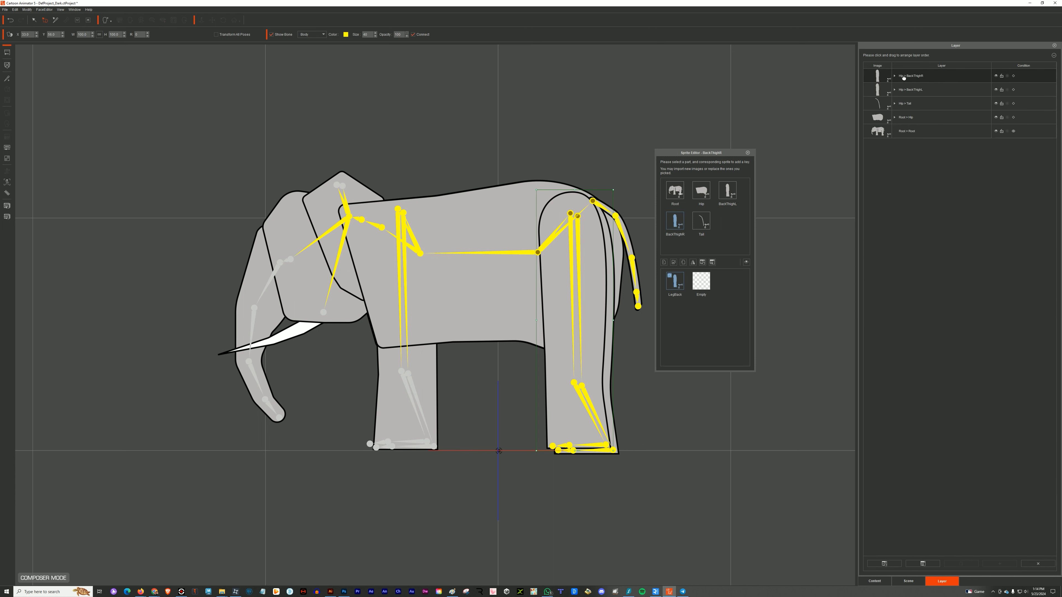
drag(903, 77, 903, 126)
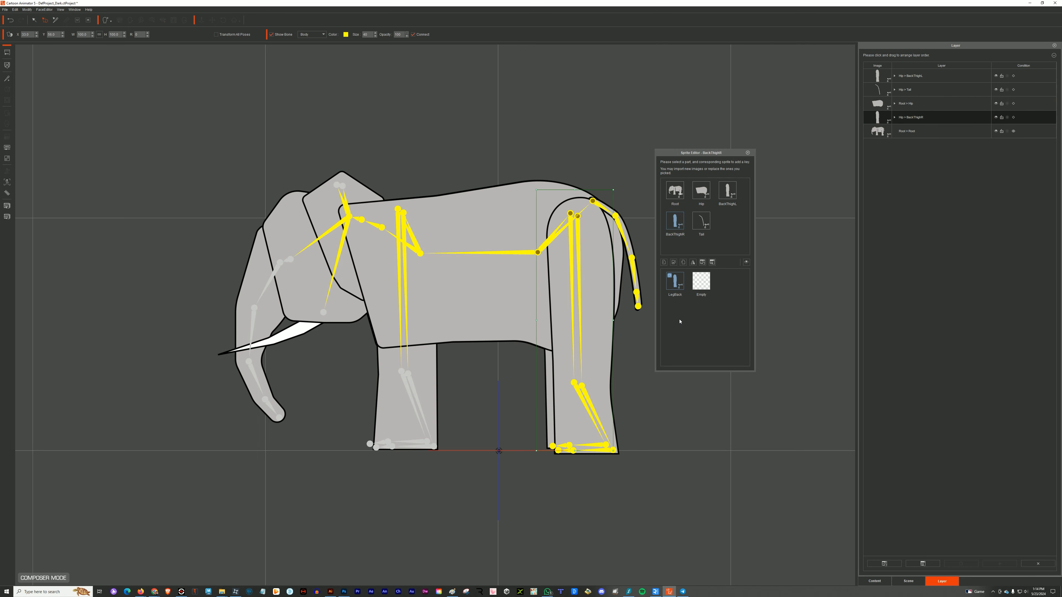
- Import LegFront.svg as the FrontThighL bone's sprite and move it down over the reference front leg
click(404, 259)
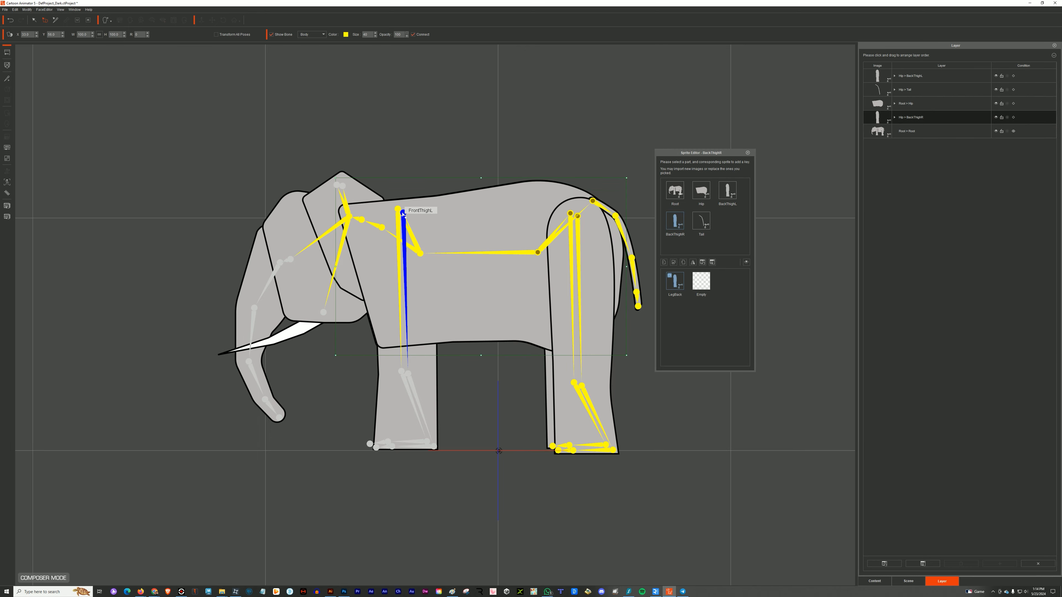
click(665, 262)
double_click(1007, 192)
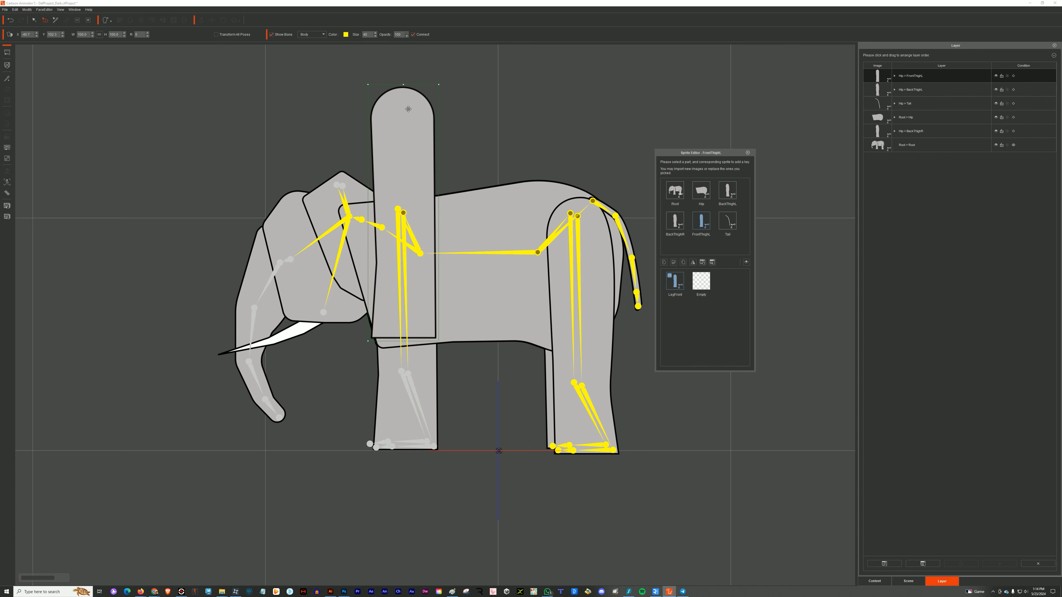
drag(408, 108, 407, 228)
- Move the FrontThighR bone down beside the top of FrontThighL, and nudge the FrontThighL sprite slightly down
click(7, 79)
click(411, 376)
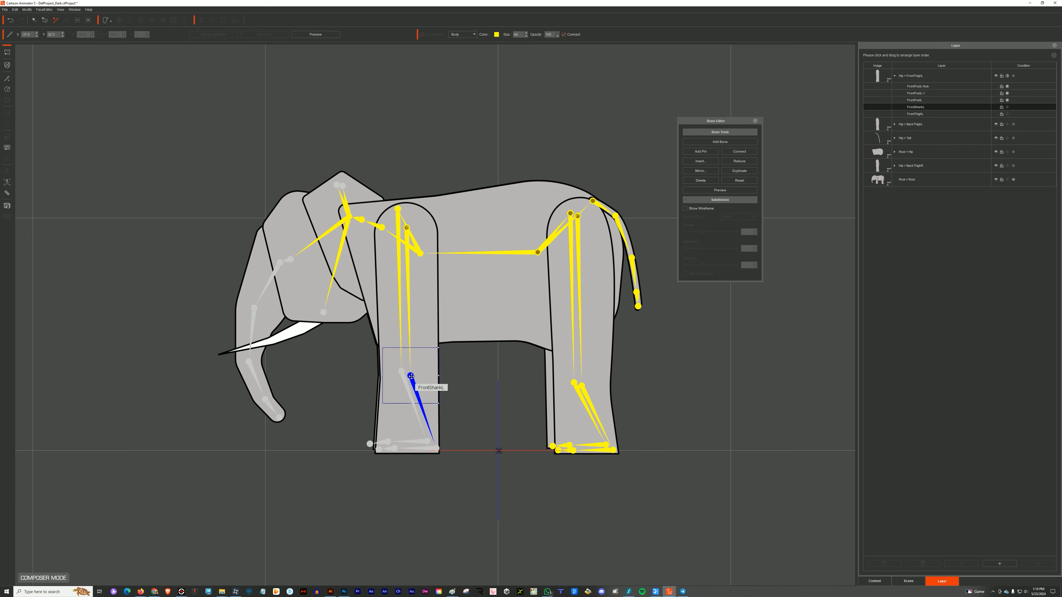
click(398, 209)
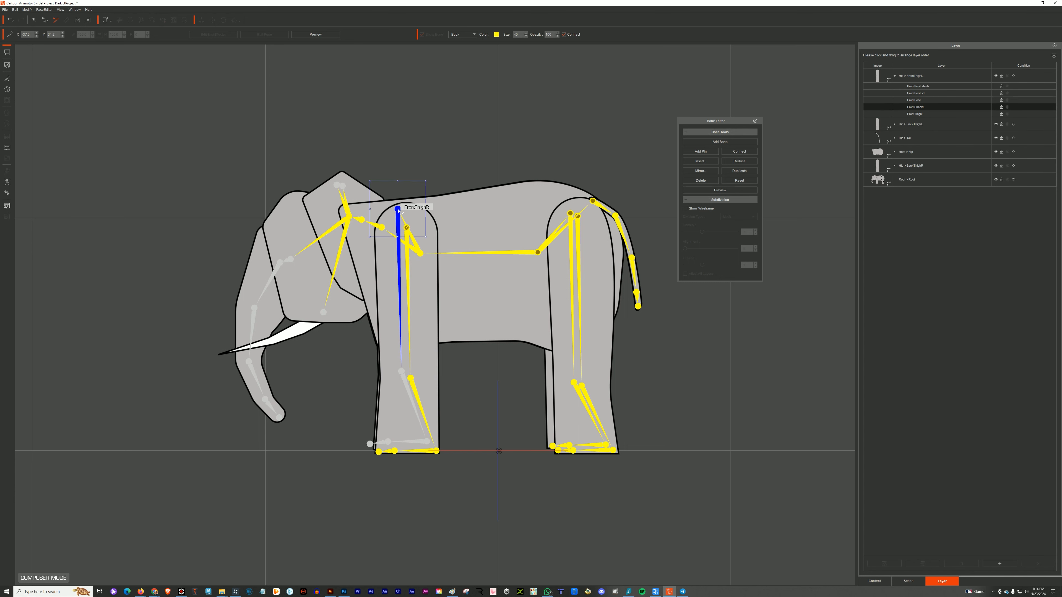
drag(398, 209, 401, 227)
click(403, 377)
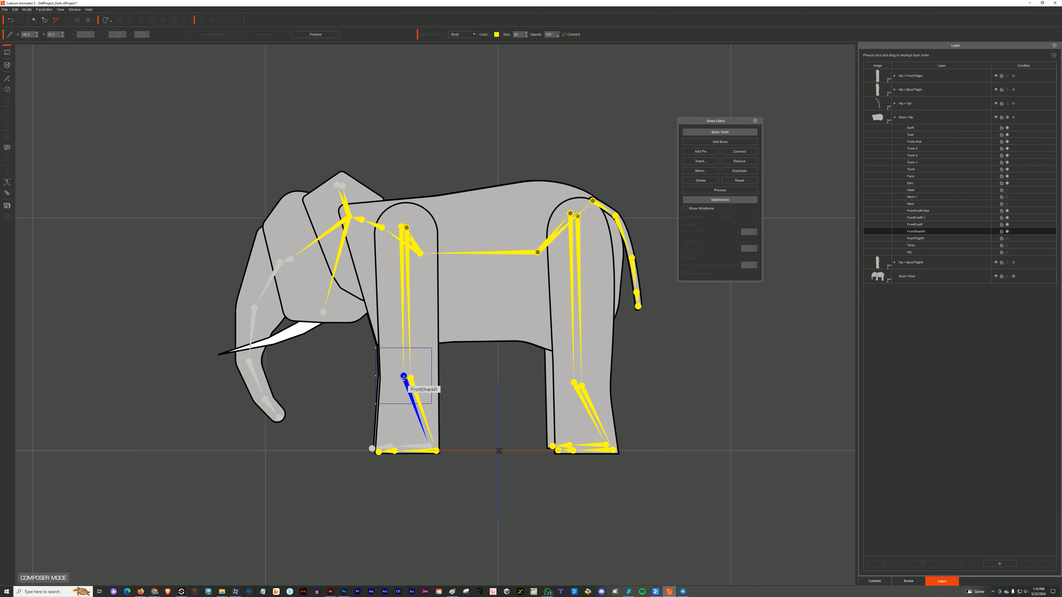
click(119, 167)
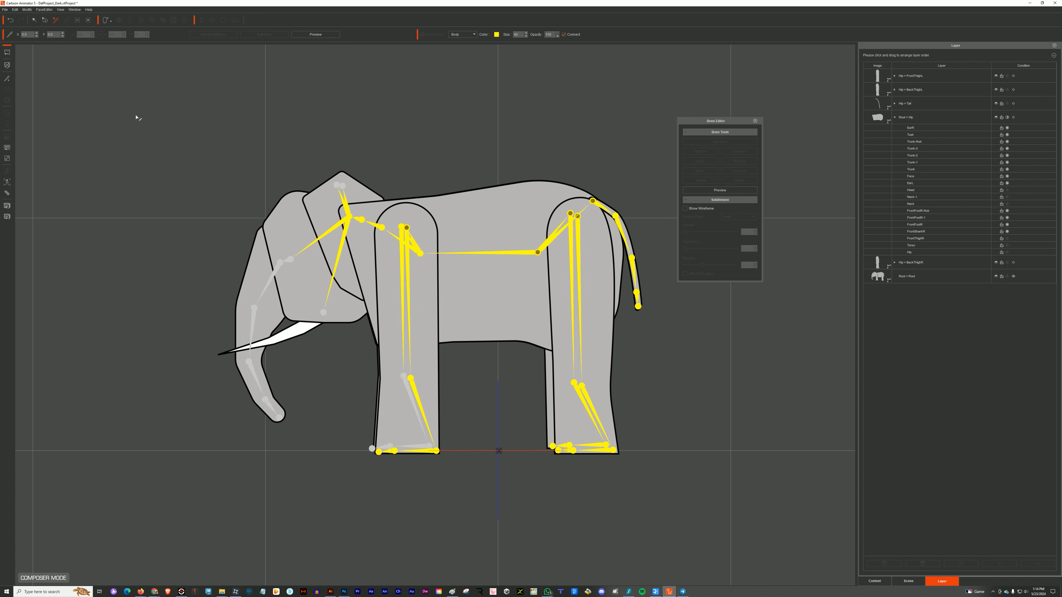
click(755, 121)
double_click(416, 290)
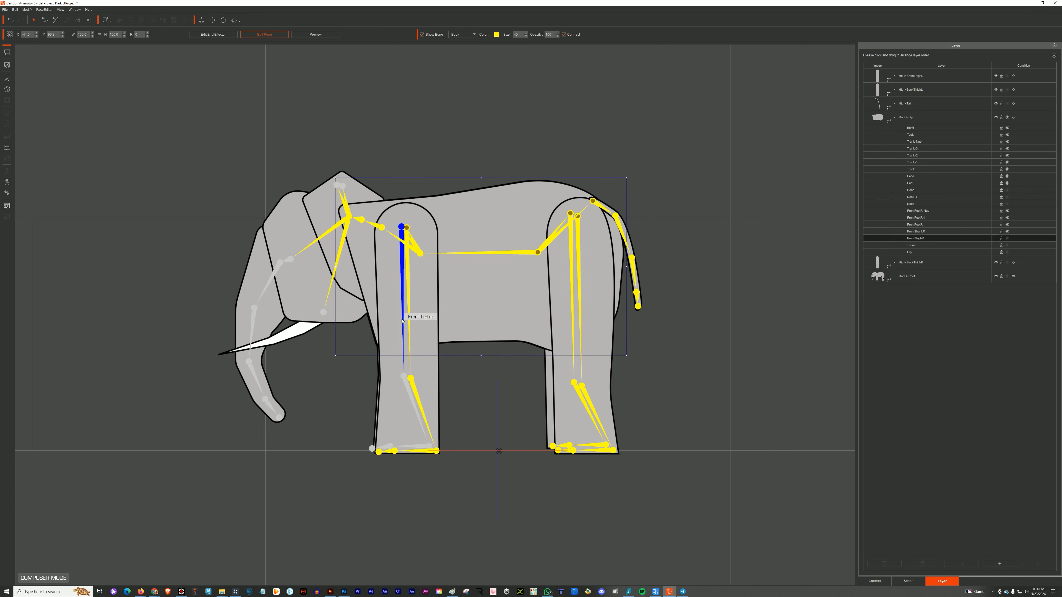
drag(432, 359, 432, 360)
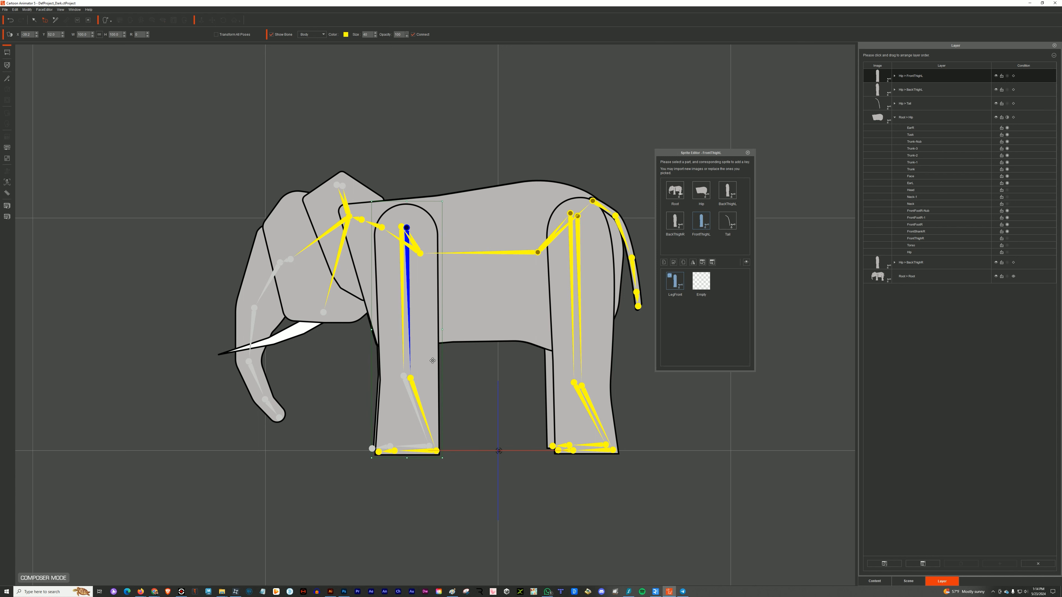
- Import LegFront.svg as the FrontThighR bone's sprite, line it up with the front leg, and move its layer and the Tail layer below the Hip layer
click(402, 227)
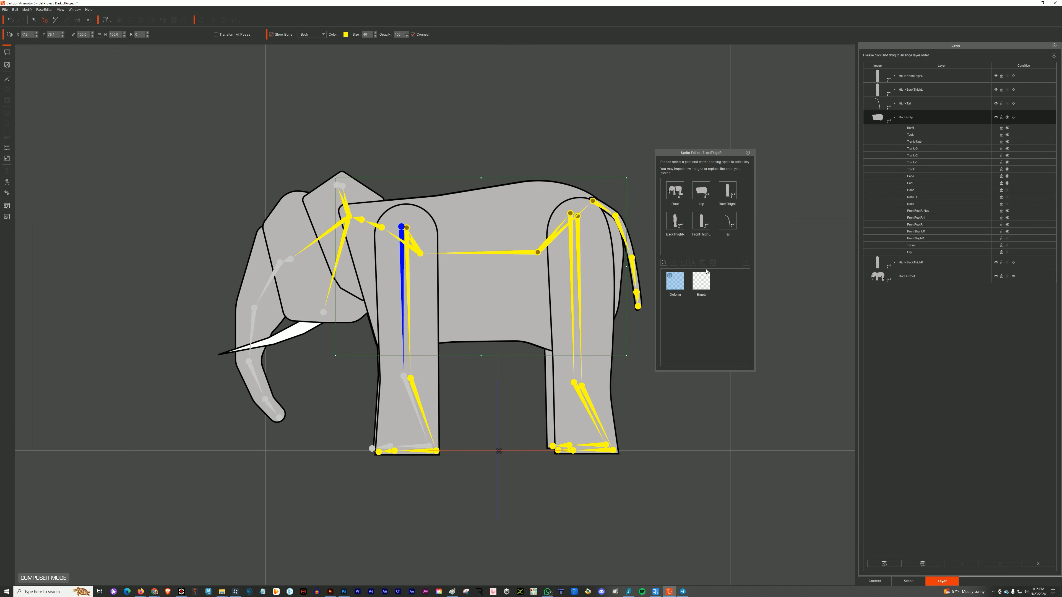
click(663, 261)
double_click(1020, 180)
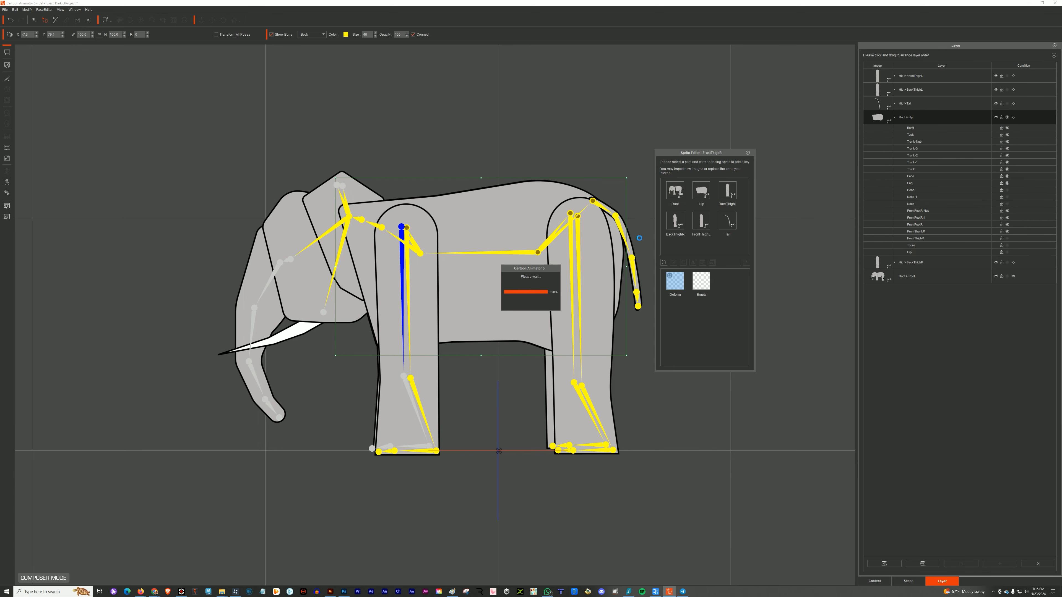
drag(427, 247, 426, 347)
drag(406, 226, 405, 226)
drag(906, 78, 909, 130)
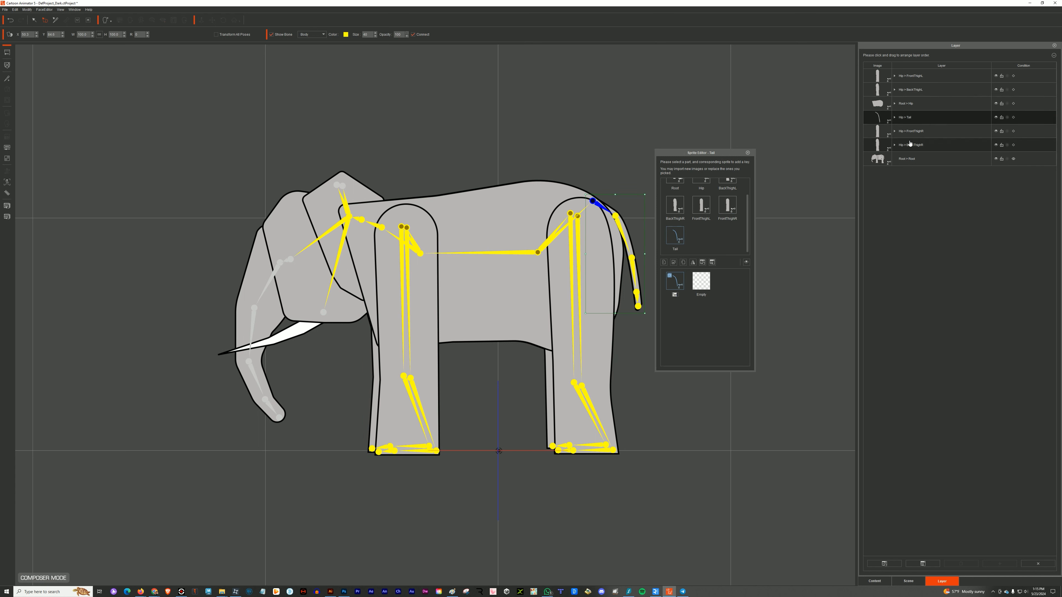
- Import the Head SVG as the Head bone's sprite
click(360, 220)
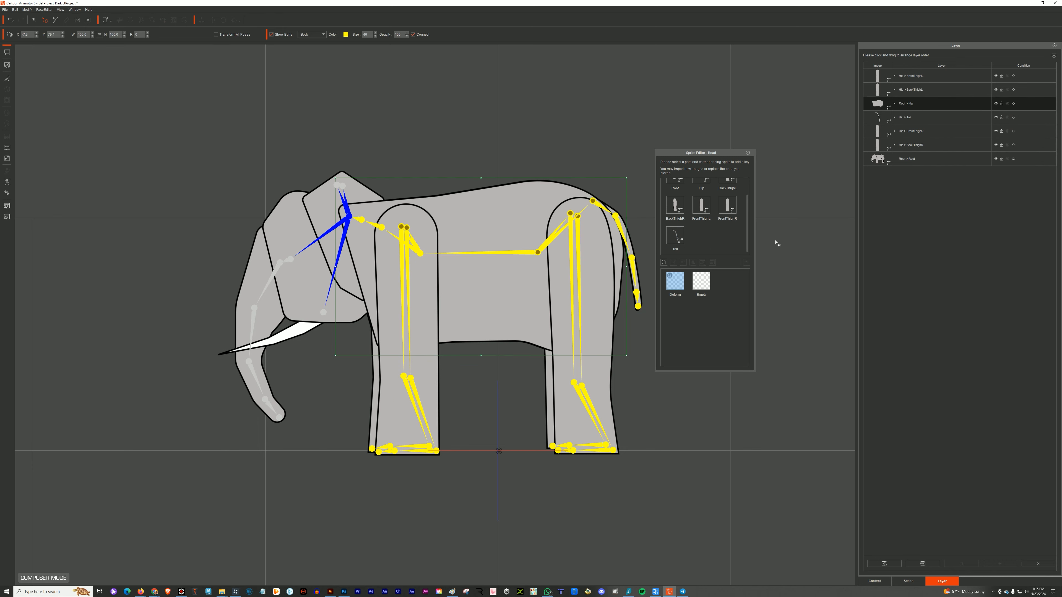
click(689, 262)
double_click(868, 170)
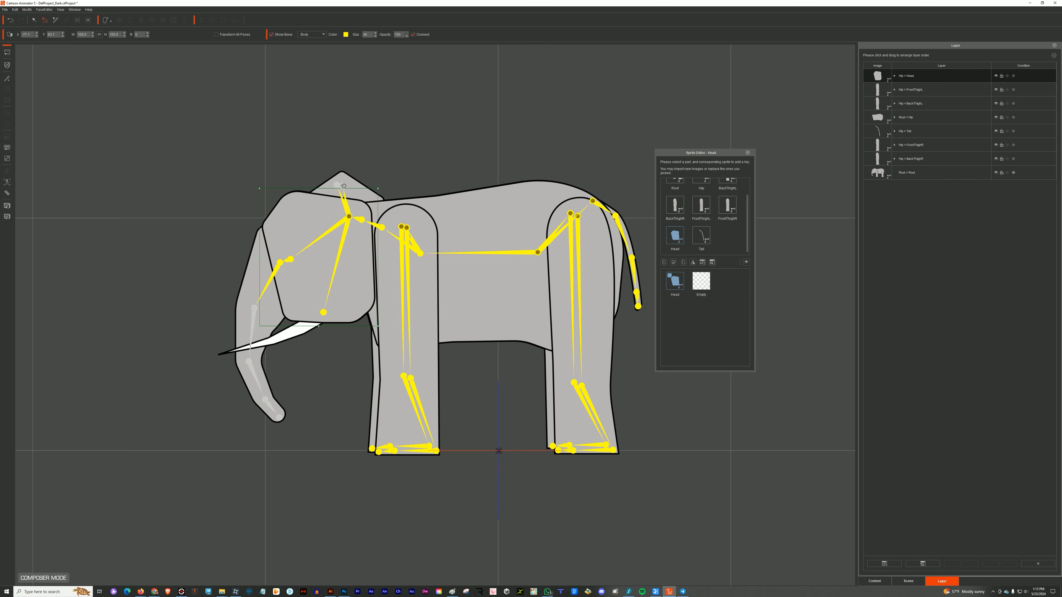
- Import the Ear SVG as the EarL bone's sprite, over the near ear of the reference
click(908, 581)
click(920, 253)
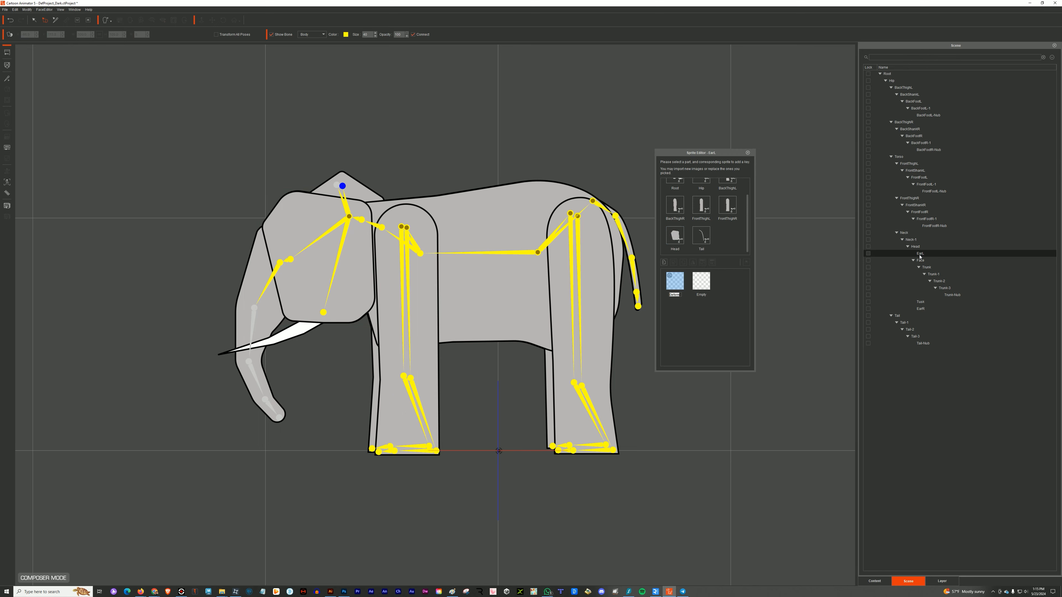
click(663, 262)
double_click(789, 184)
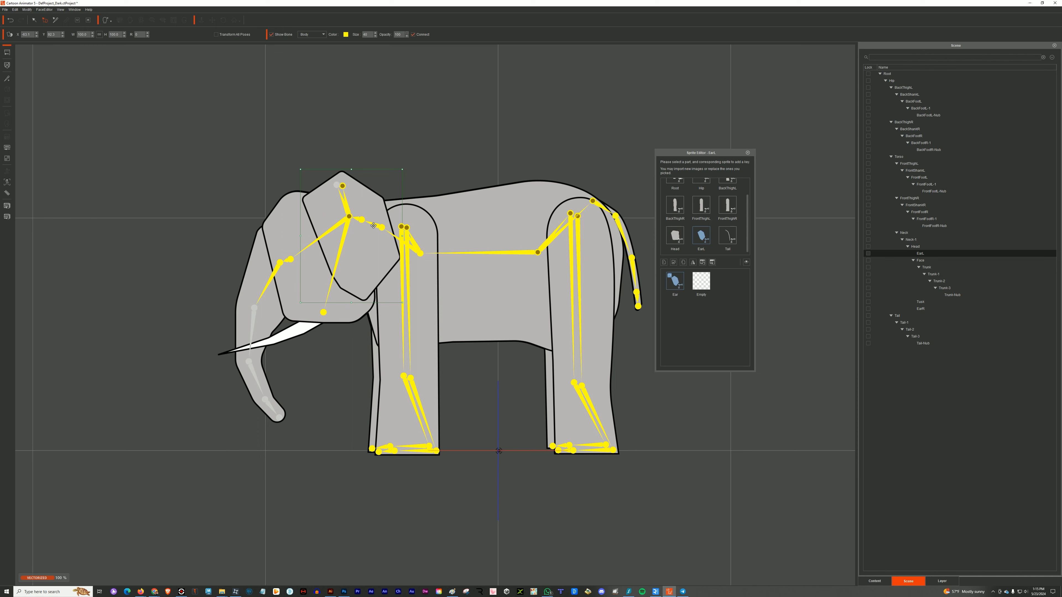
- Import the Ear SVG as the EarR bone's sprite and move its layer directly below the Head layer
click(920, 309)
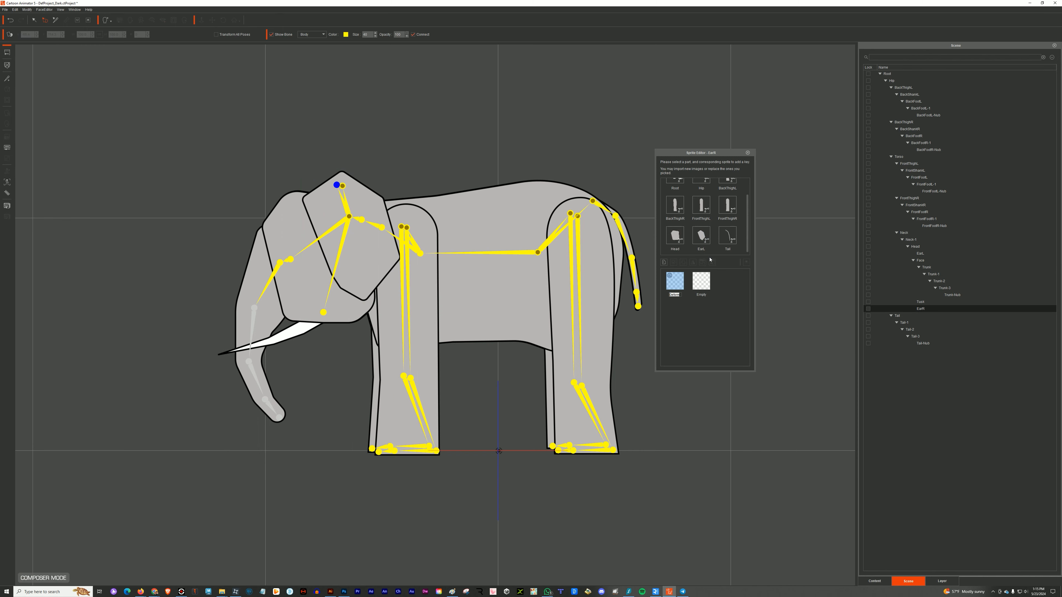
click(663, 262)
double_click(789, 184)
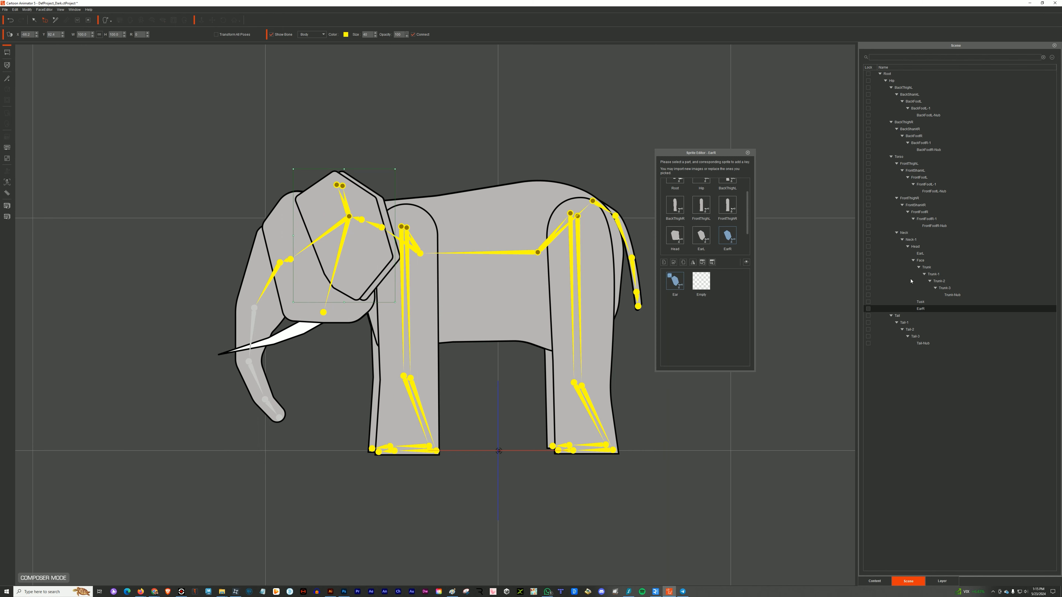
click(942, 580)
mouse_move(906, 77)
mouse_down()
mouse_move(906, 138)
mouse_move(909, 116)
mouse_up()
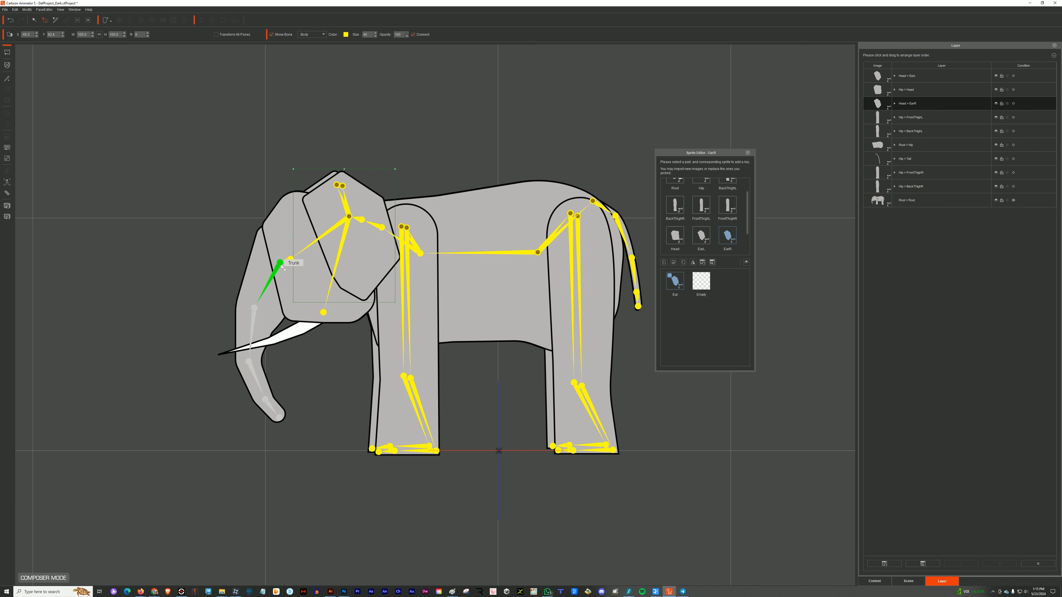
- Import the Trunk SVG as the Trunk bone's sprite
click(272, 275)
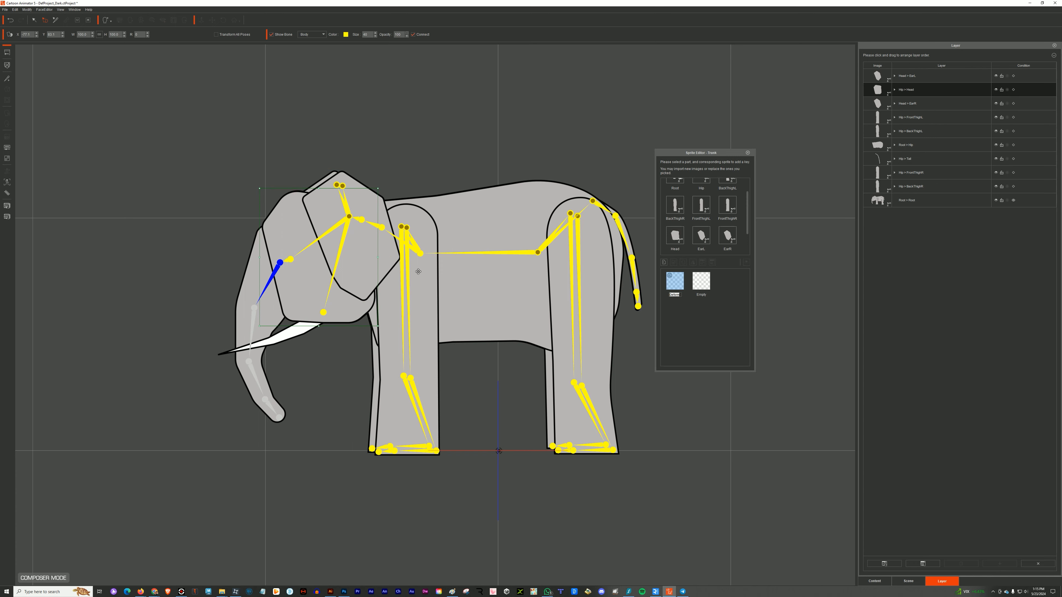
click(663, 262)
double_click(866, 255)
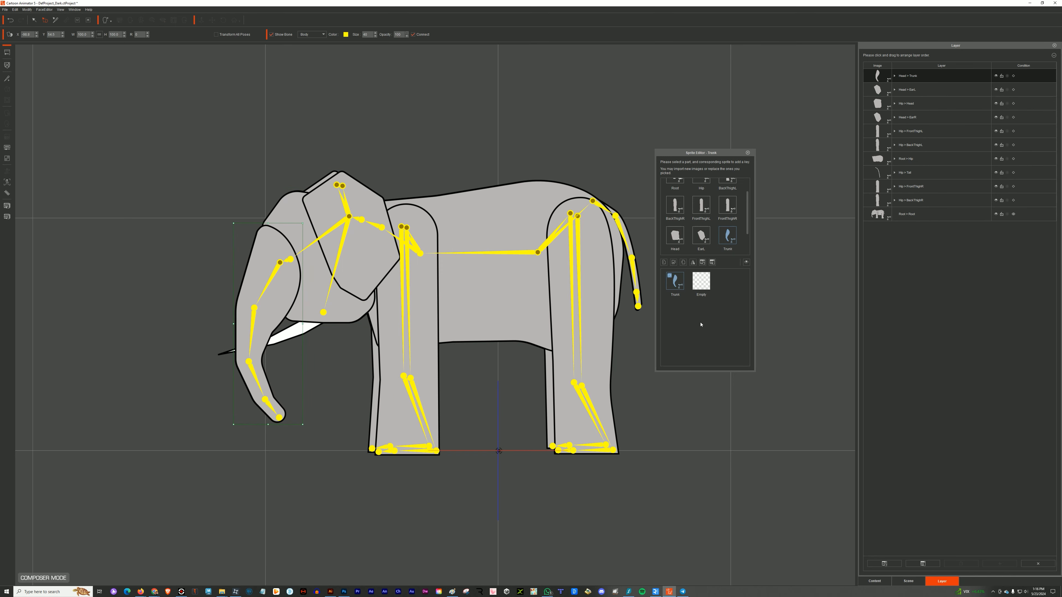
- Import the Tusk SVG as the Tusk bone's sprite, align it with the reference tusk, and move the Trunk and Tusk layers below EarR
click(319, 318)
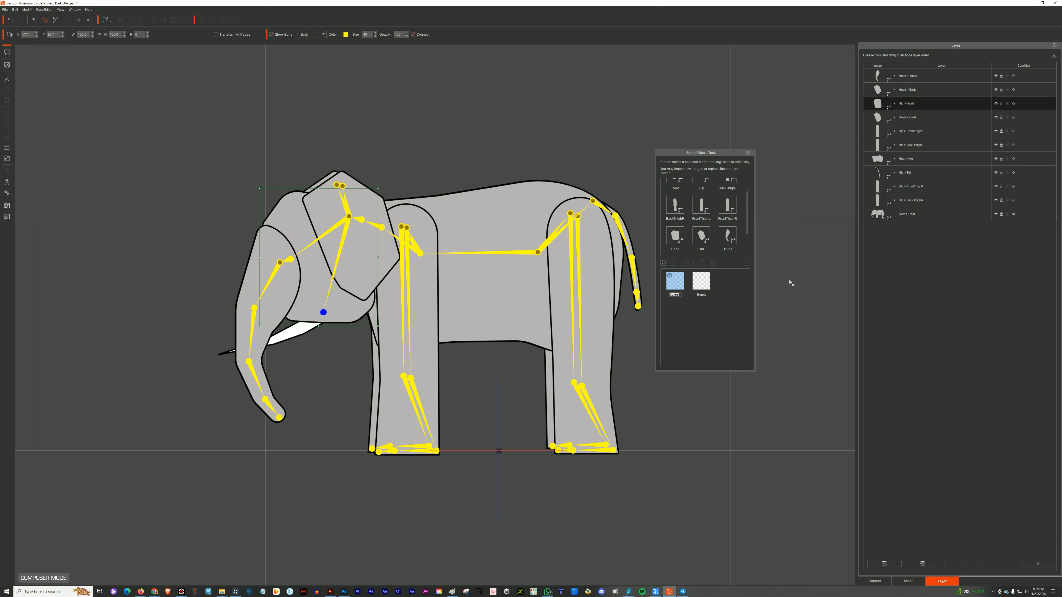
click(665, 261)
double_click(943, 257)
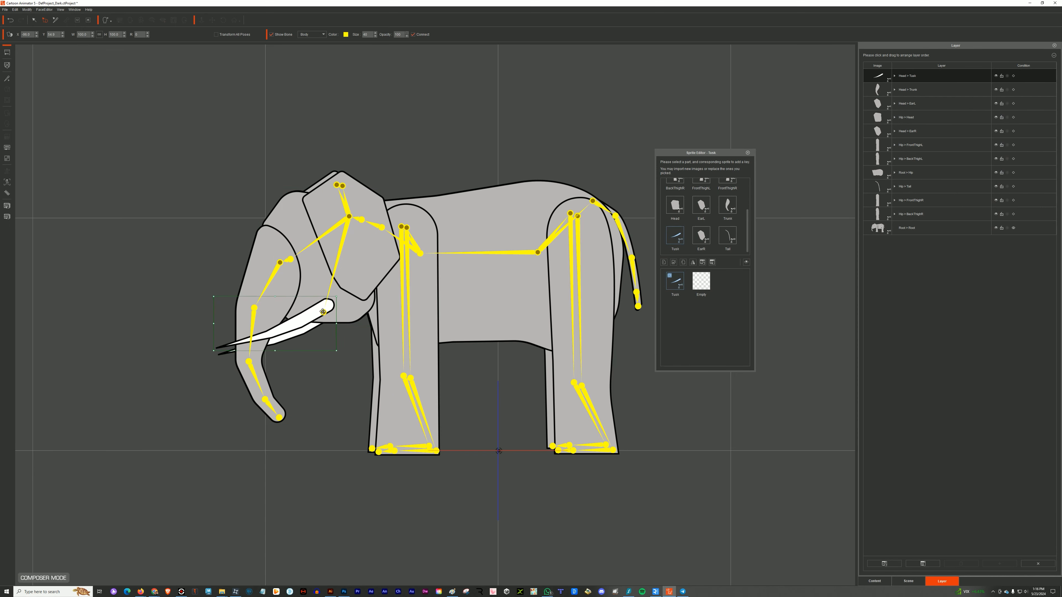
drag(909, 90, 906, 134)
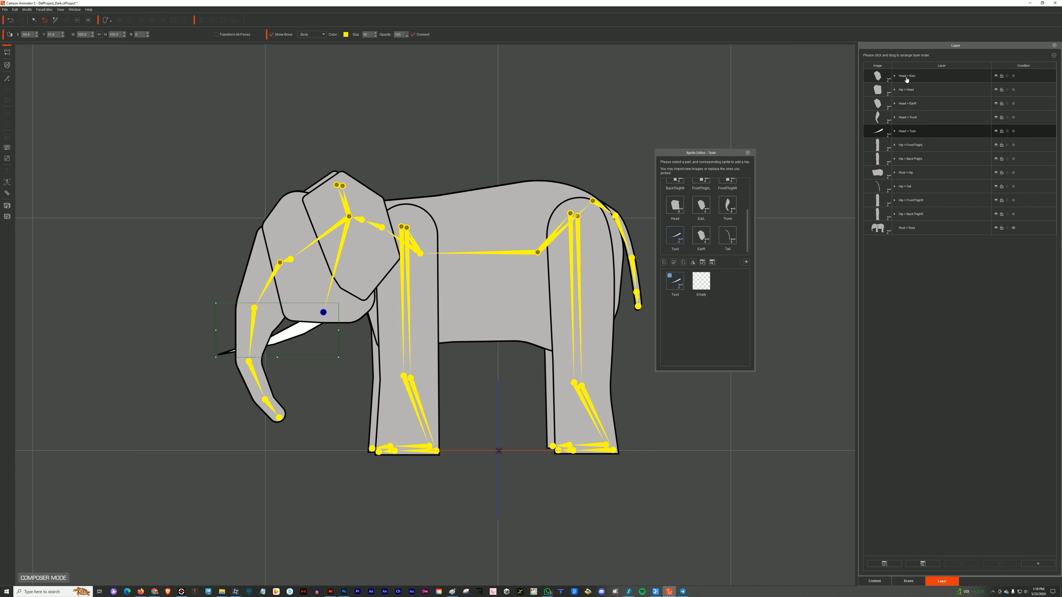
click(748, 153)
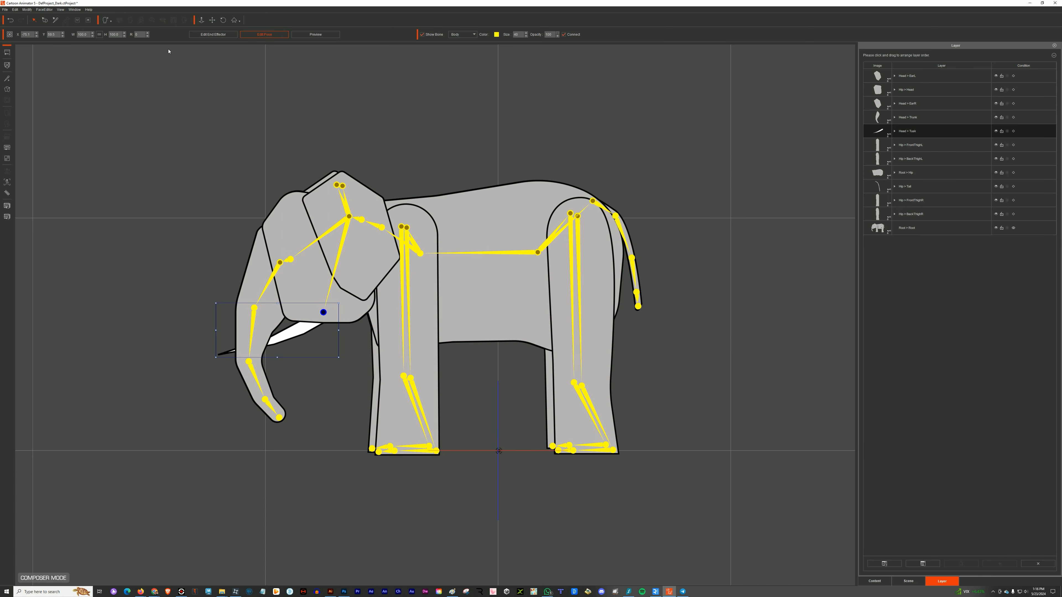
click(6, 9)
click(16, 18)
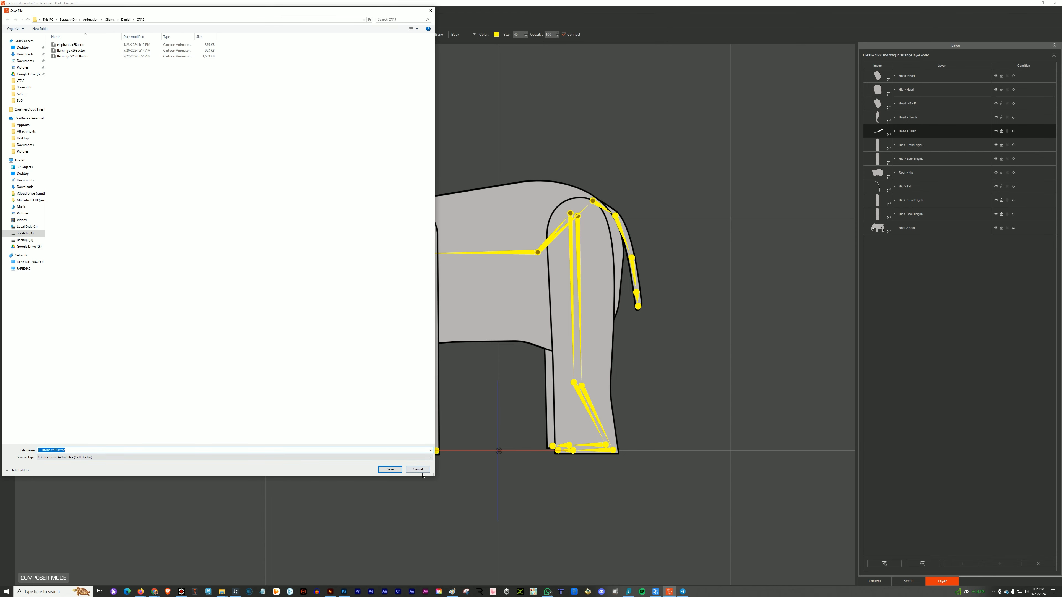
key(Escape)
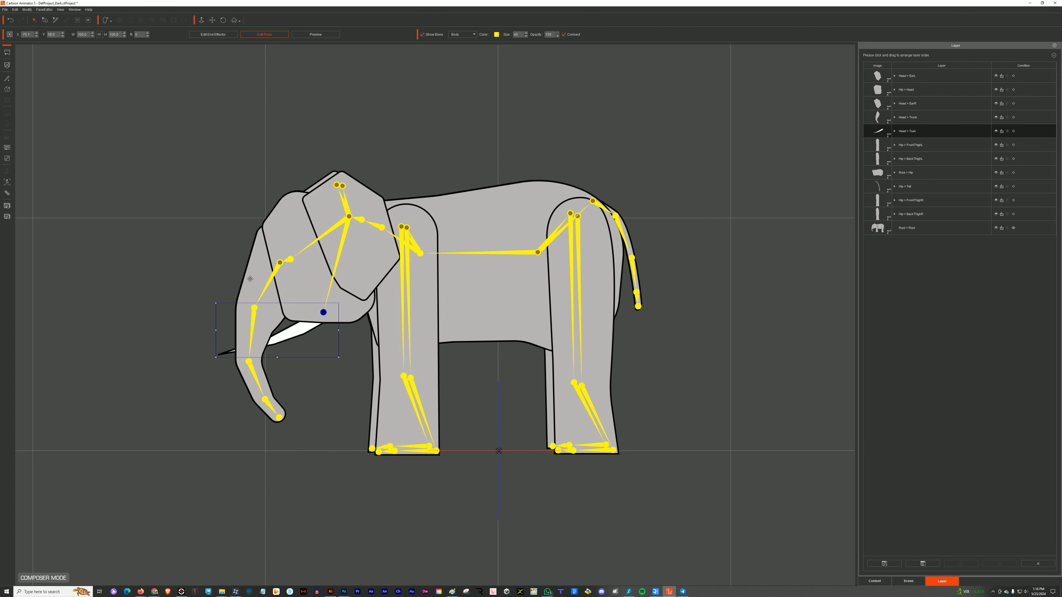
- Remove the full-elephant reference sprite from the Root bone
click(8, 90)
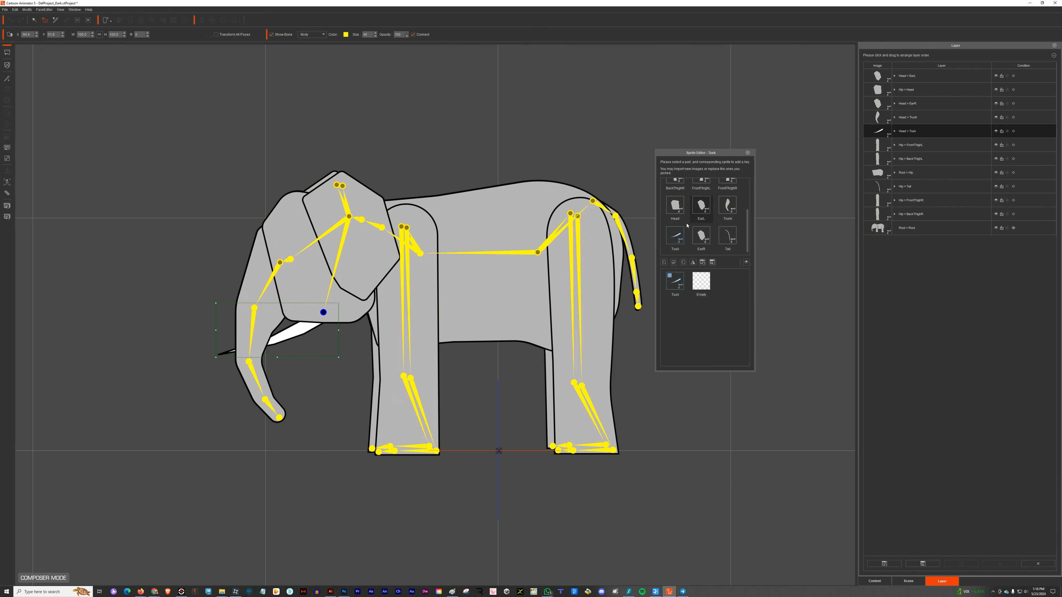
click(499, 450)
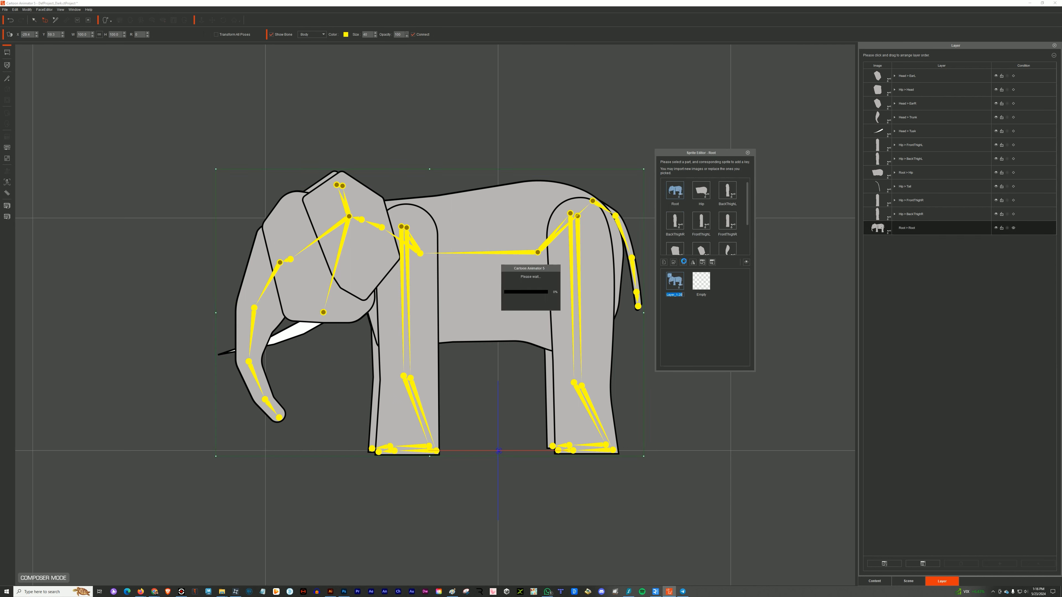
click(747, 153)
- Save the bone actor as elephant.ctFBactor, replacing the existing file
click(6, 10)
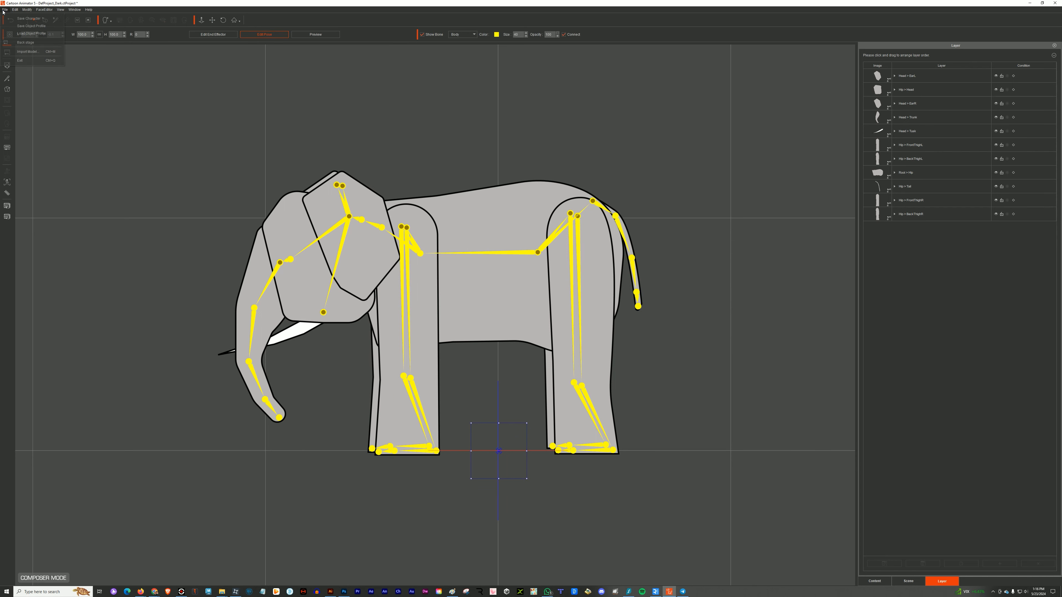
click(21, 20)
key(Return)
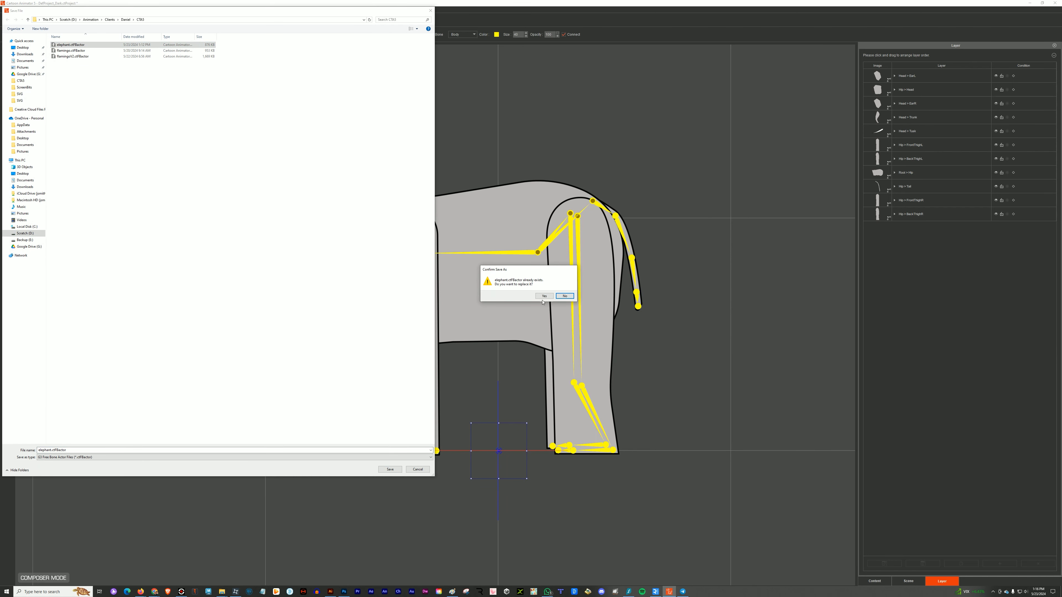
click(549, 297)
- Preview the rig by rotating the head and both ears to check how the sprites and layers behave
click(314, 34)
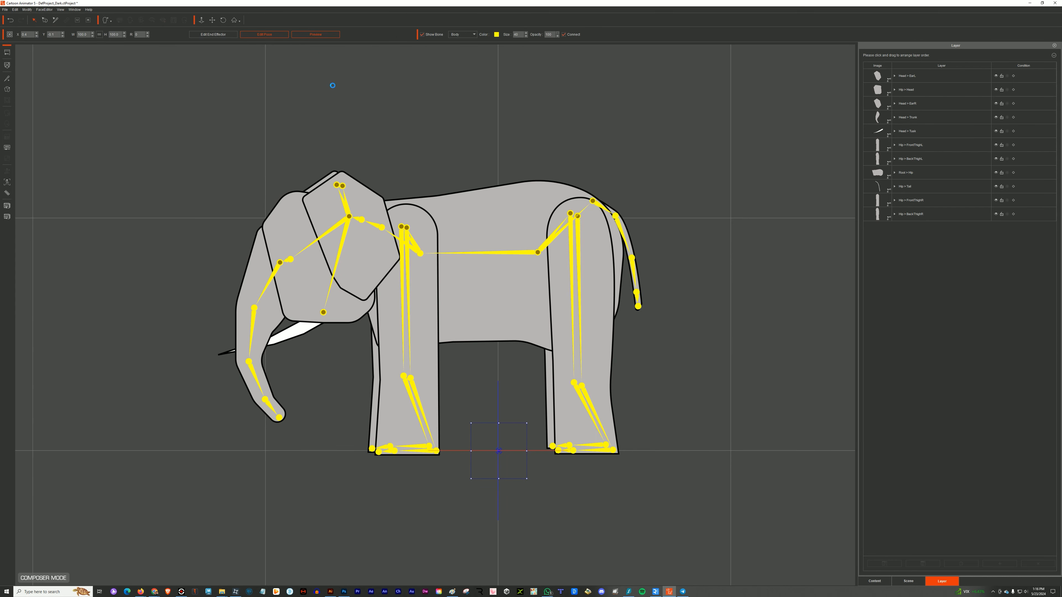
click(376, 224)
mouse_move(381, 193)
mouse_down()
mouse_move(388, 191)
mouse_move(354, 194)
mouse_move(367, 190)
mouse_up()
click(365, 214)
click(363, 176)
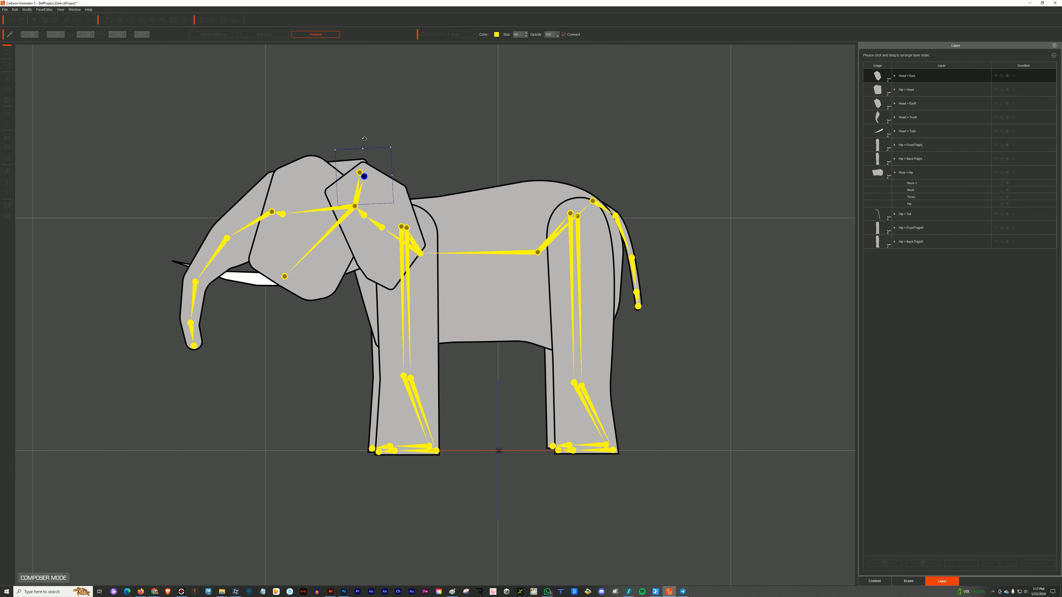
click(359, 173)
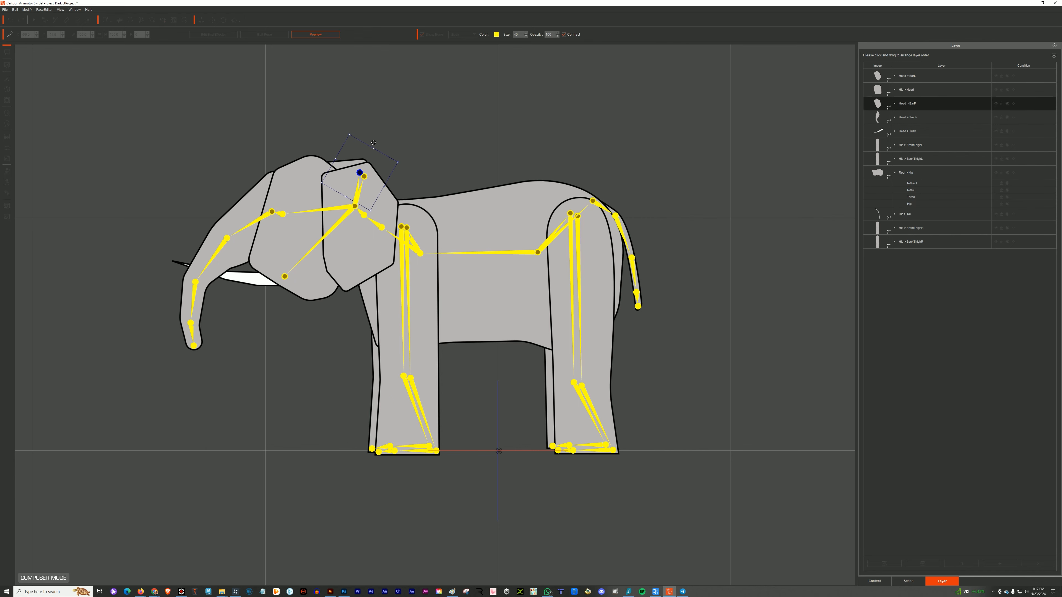
drag(373, 143, 356, 138)
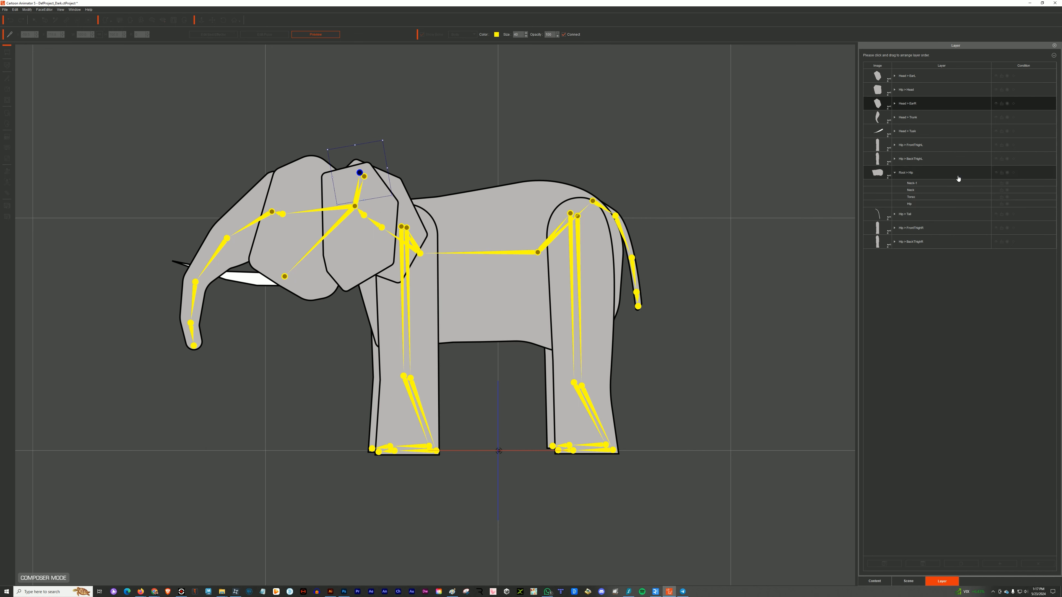
click(332, 35)
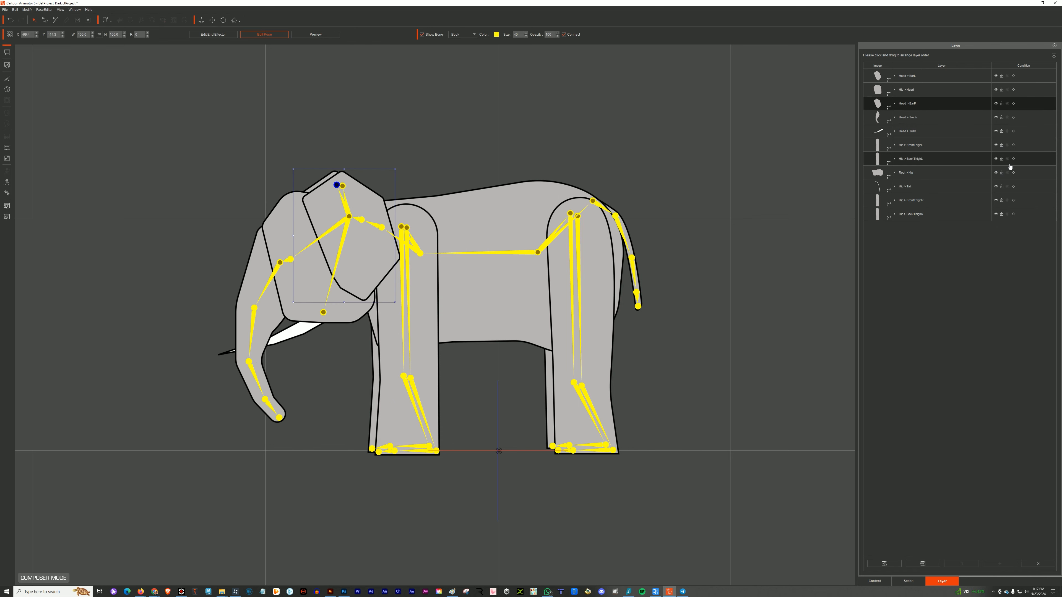
- Move the EarR layer directly below the Hip layer
drag(912, 107, 911, 178)
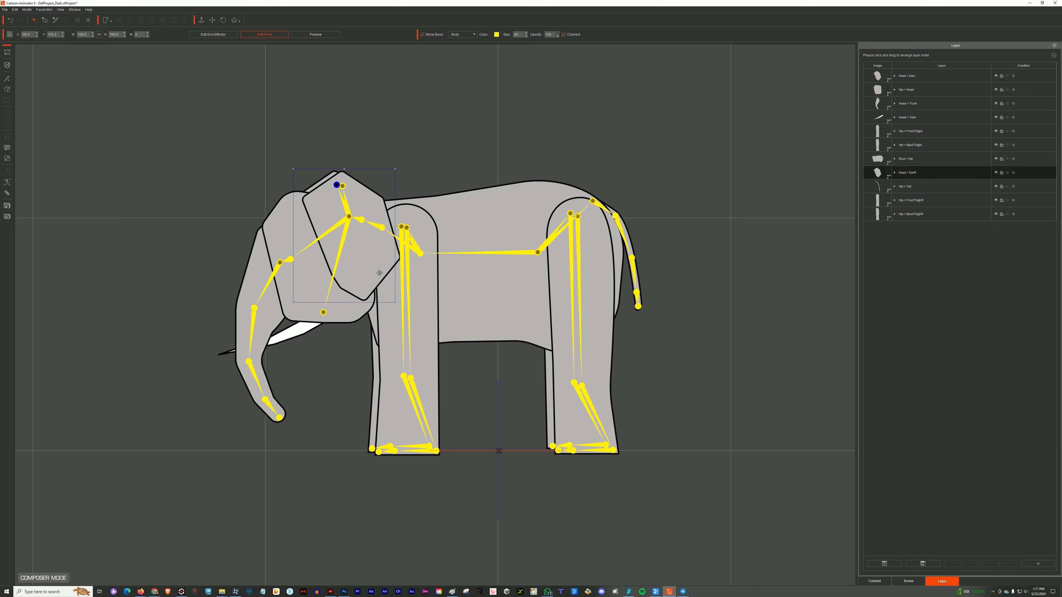
- Add a second tusk bone under Head just ahead of the existing one, name it TuskR, and rename the original tusk bone TuskL
click(322, 312)
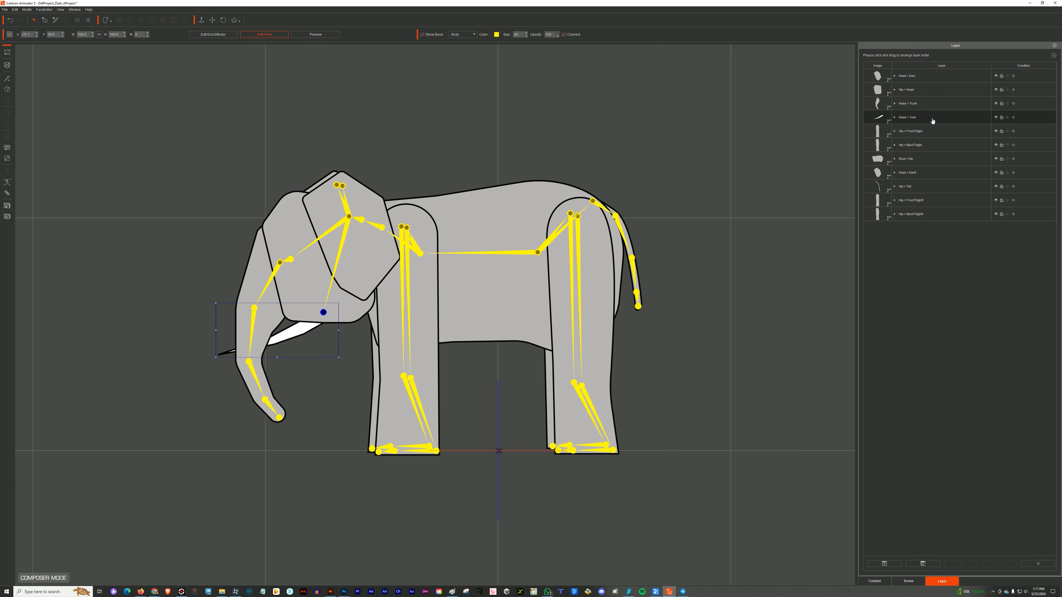
click(353, 225)
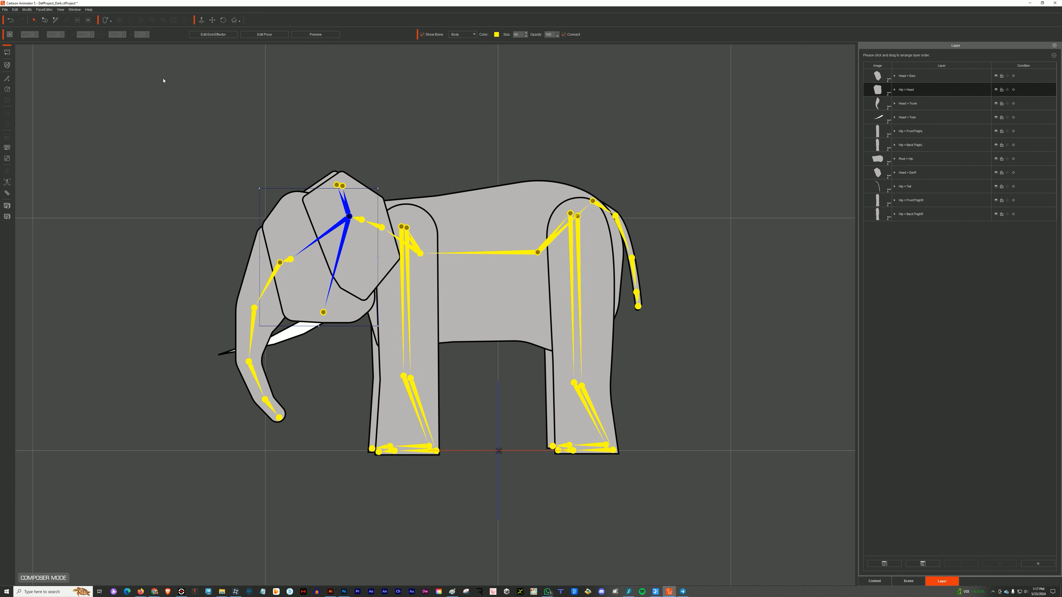
click(7, 79)
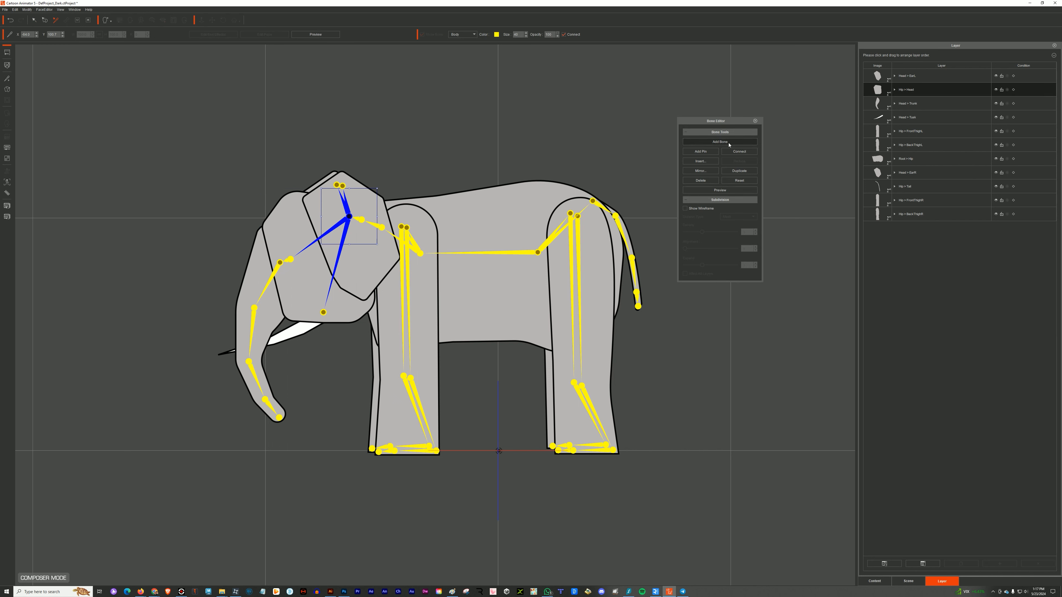
click(316, 311)
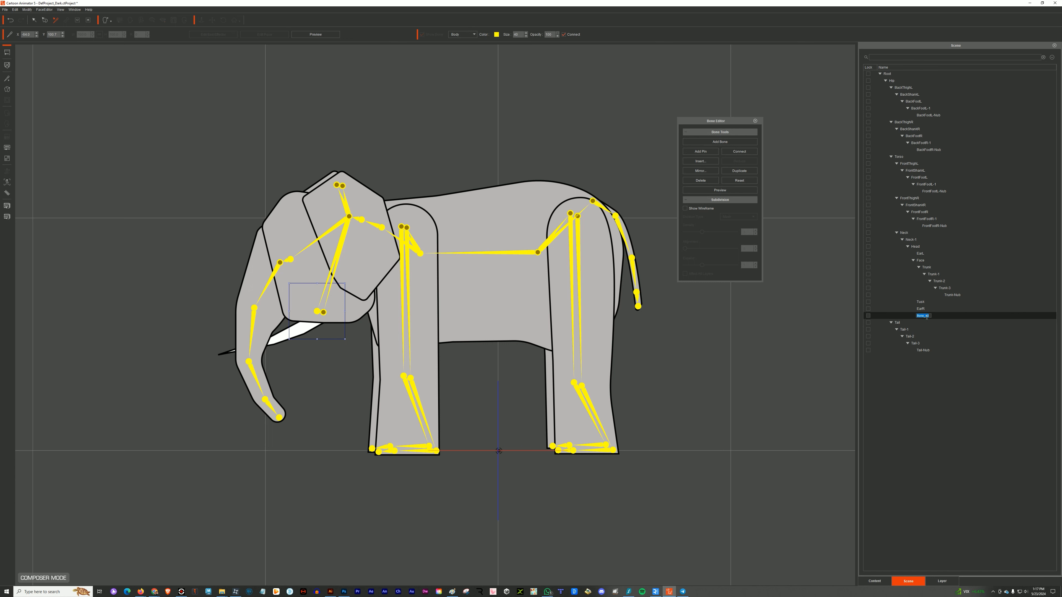
double_click(920, 301)
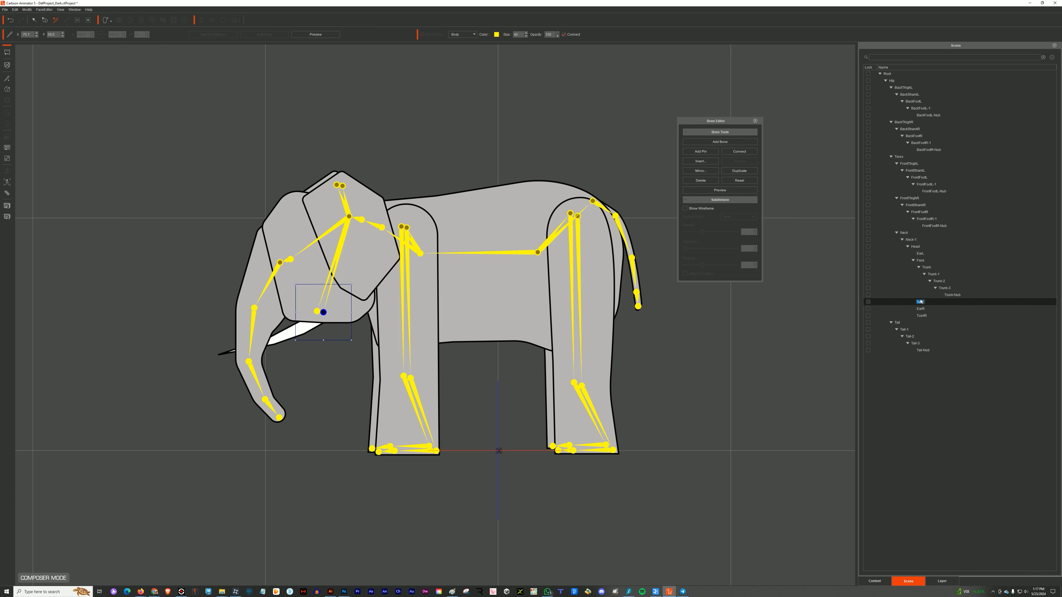
key(Return)
- Import the Tusk SVG as the TuskR bone's sprite and place it slightly ahead of the near tusk
click(317, 311)
click(6, 89)
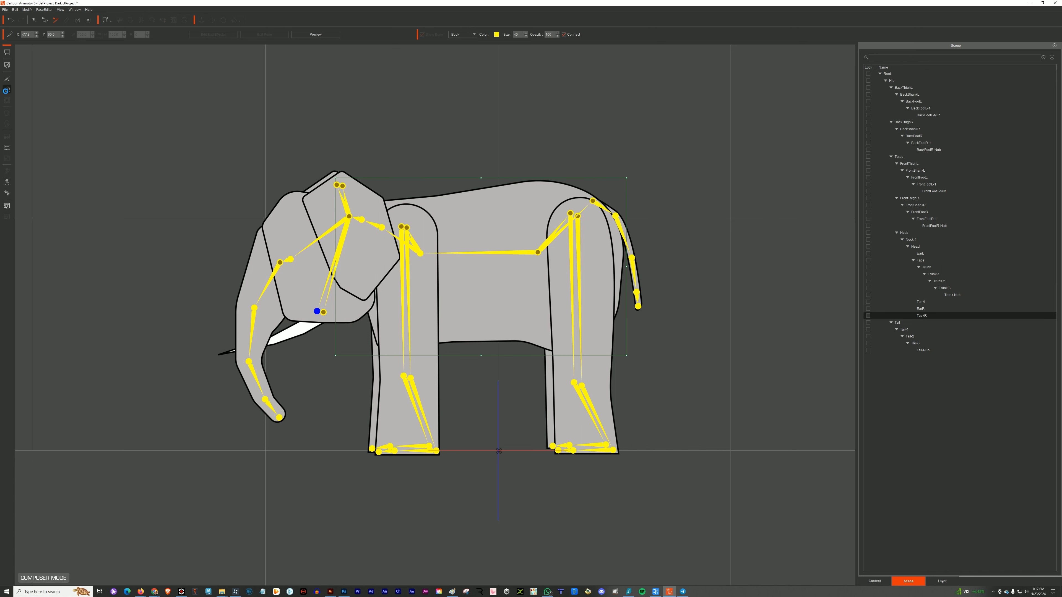
scroll(685, 244, down, 1)
click(727, 236)
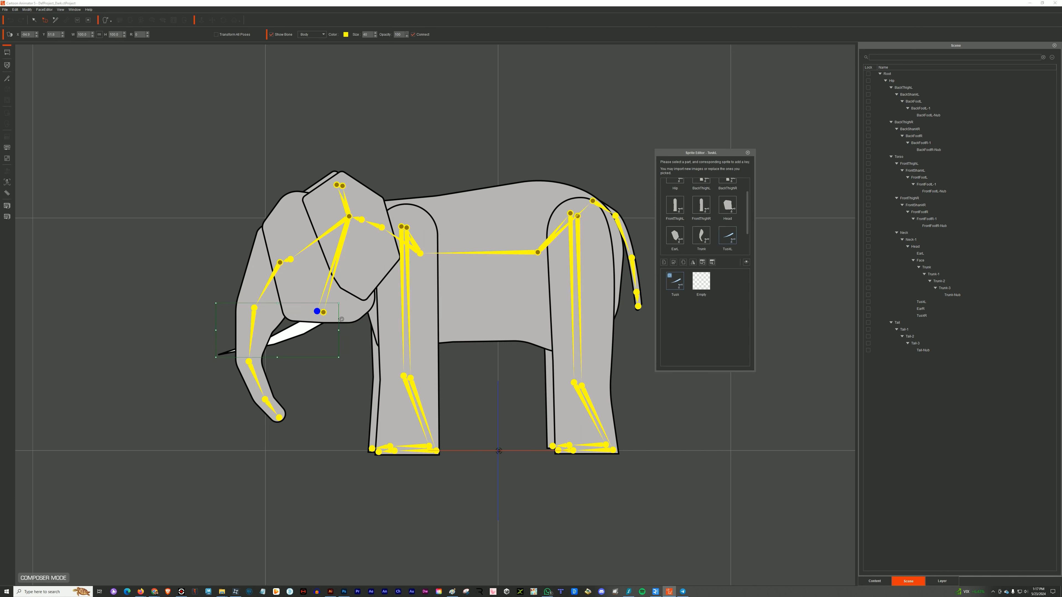
click(324, 312)
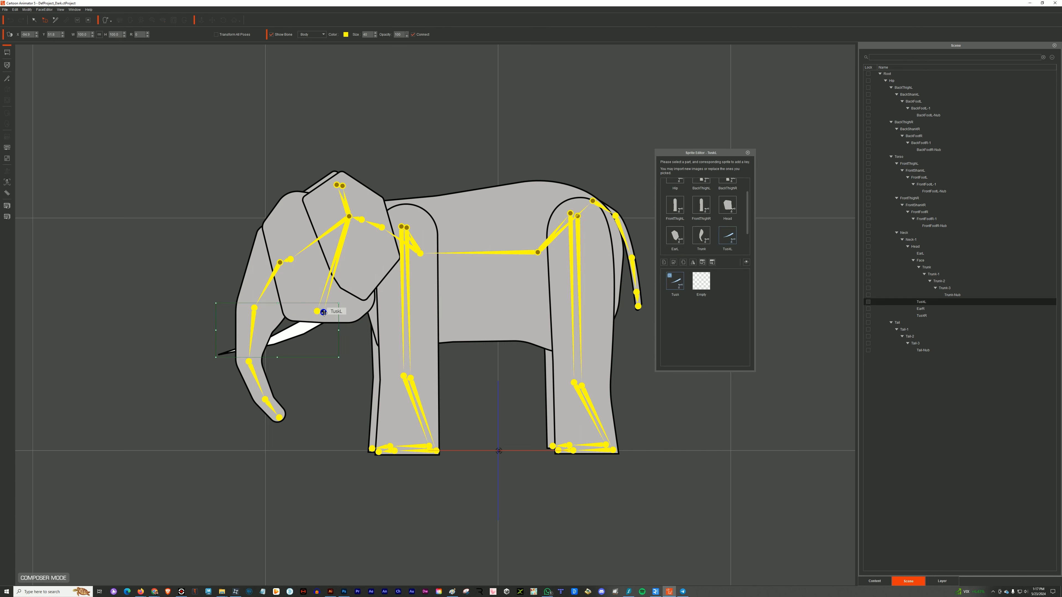
click(369, 310)
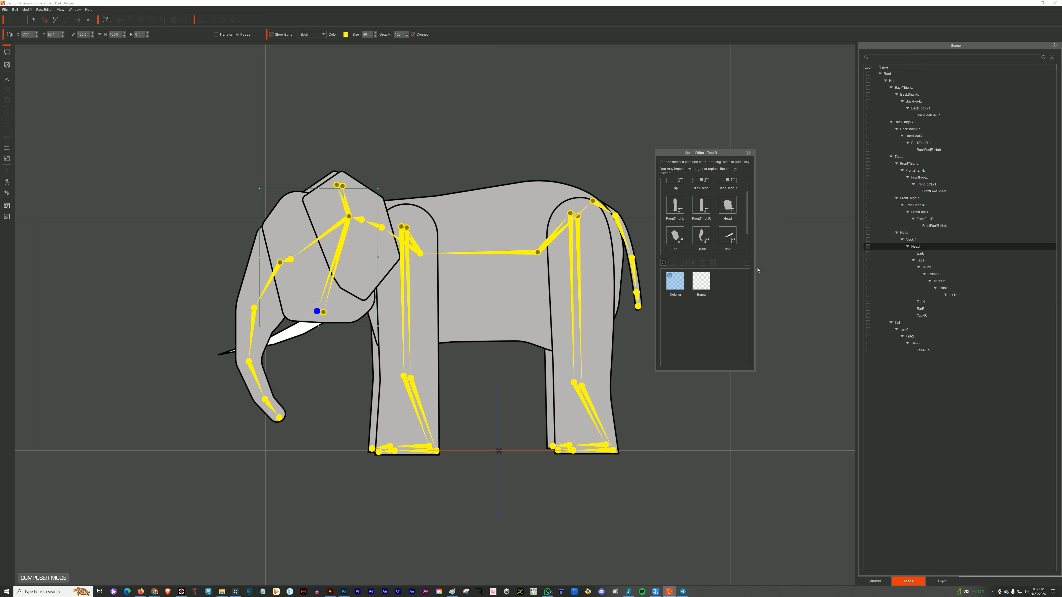
drag(352, 304, 310, 323)
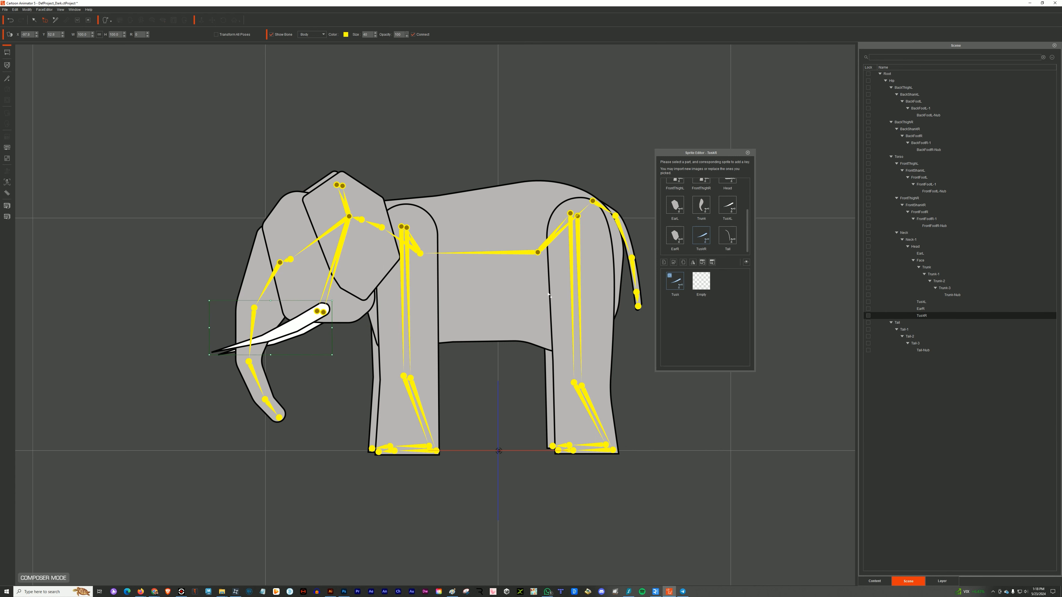
- Reorder the tusk layers so TuskL sits directly below Head and TuskR directly below Trunk
click(943, 581)
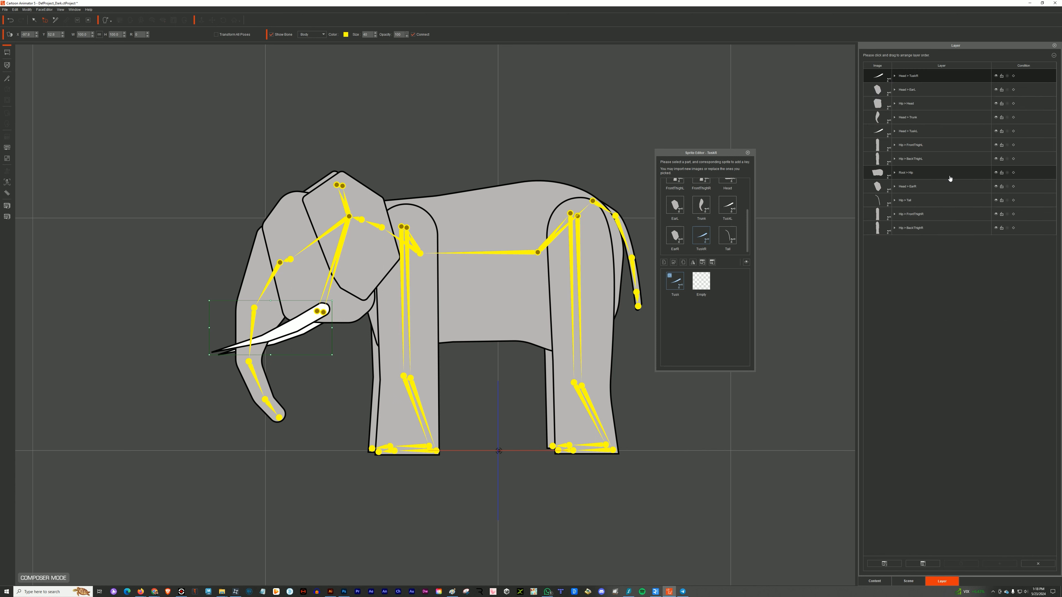
drag(914, 76, 902, 105)
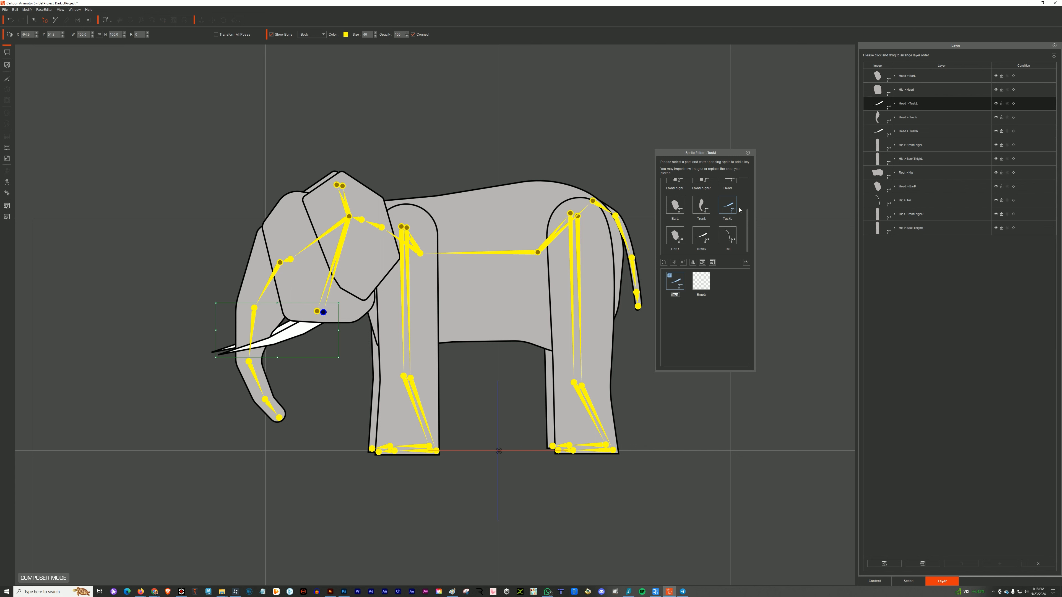
click(748, 153)
- Add a chain of three bones under TuskL, following the tusk sprite to its tip
key(b)
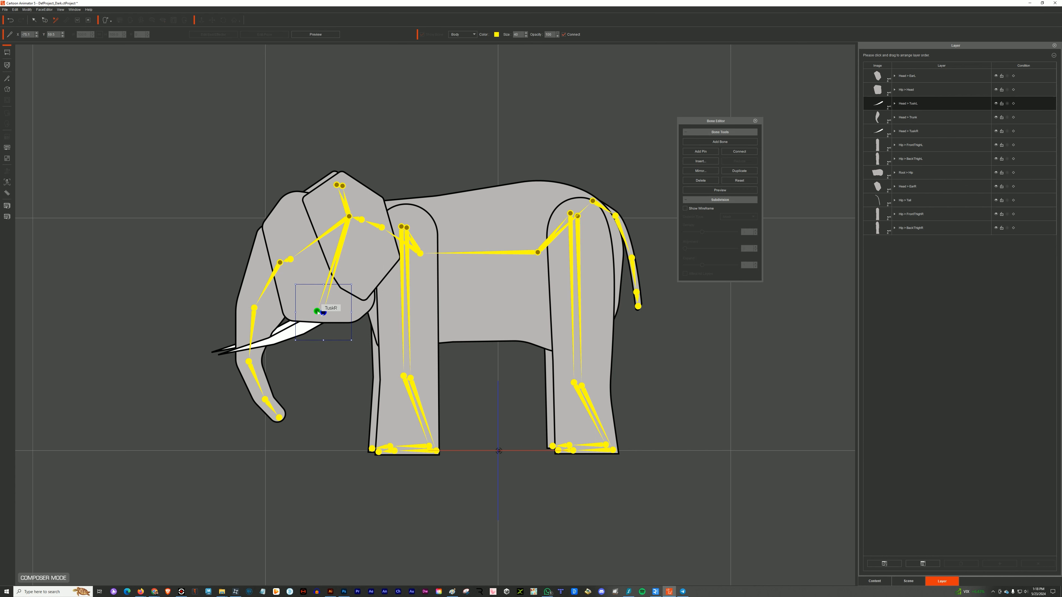
click(710, 141)
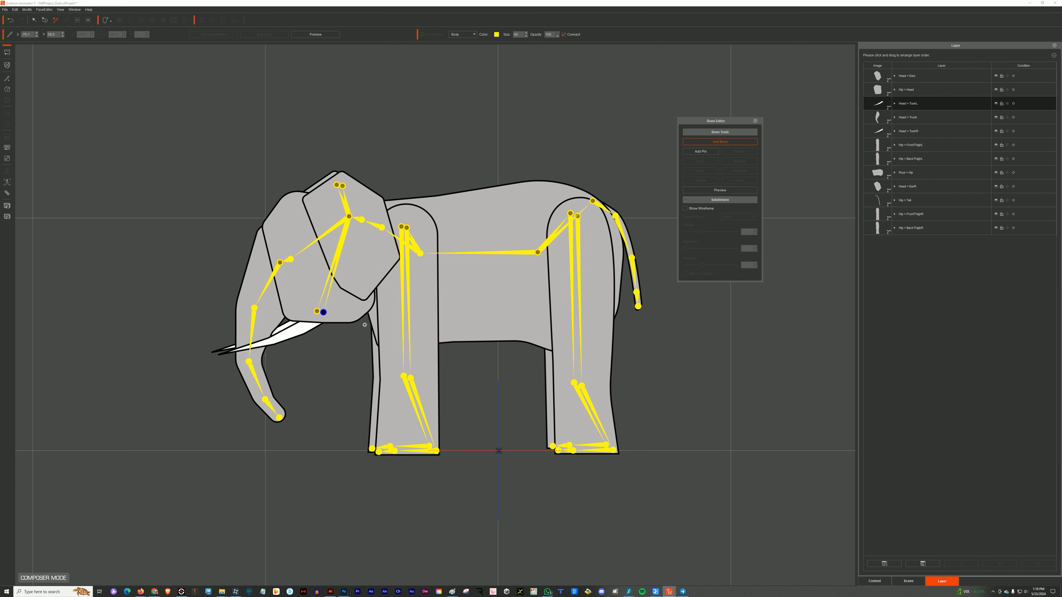
click(299, 329)
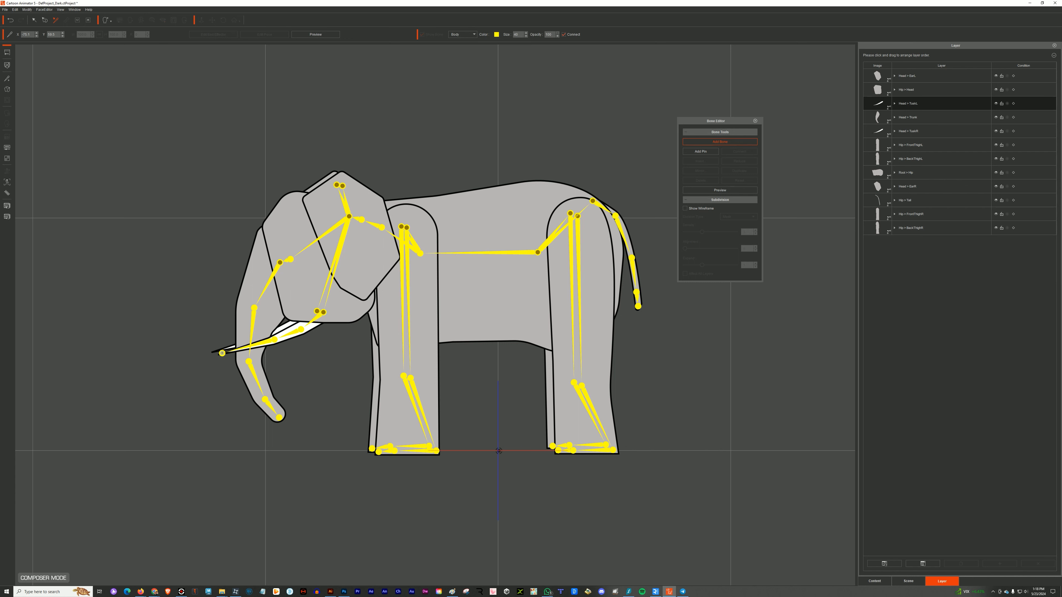
right_click(222, 354)
- Add a chain of three bones under TuskR, following the far tusk to its tip
click(317, 311)
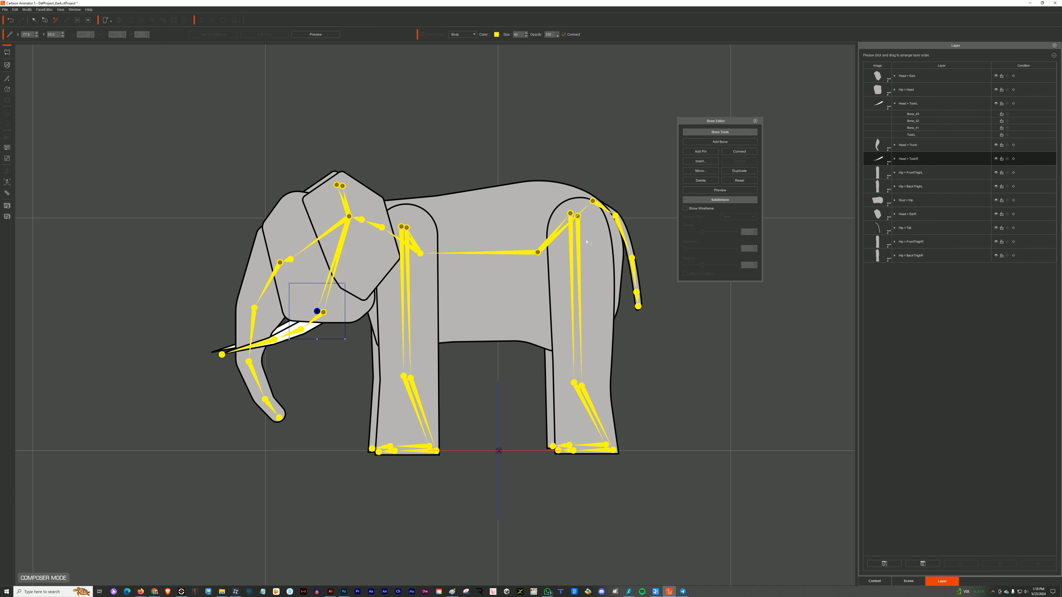
click(730, 143)
click(291, 326)
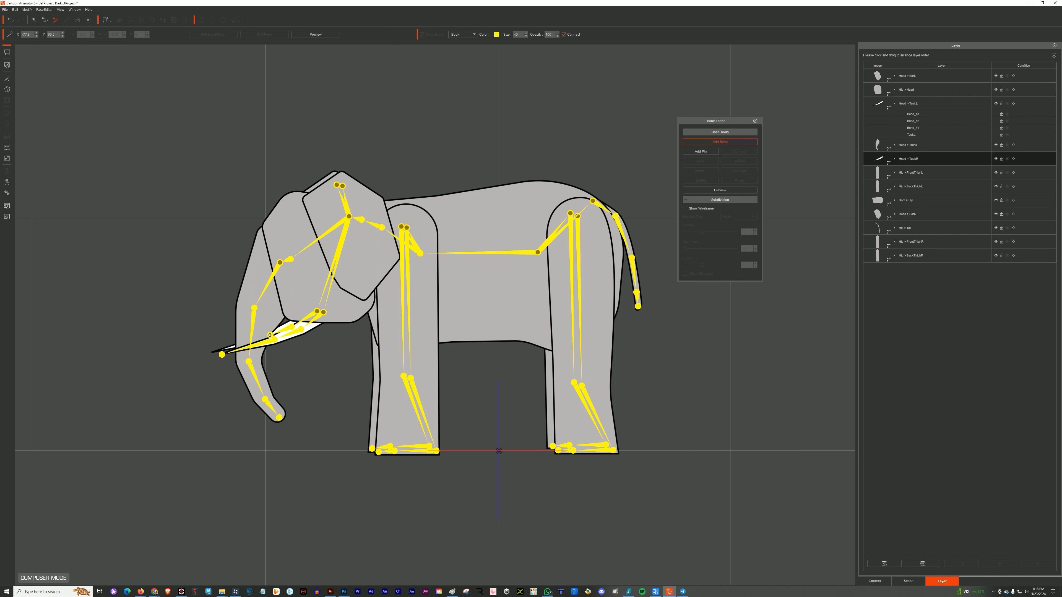
click(266, 336)
click(214, 351)
right_click(213, 352)
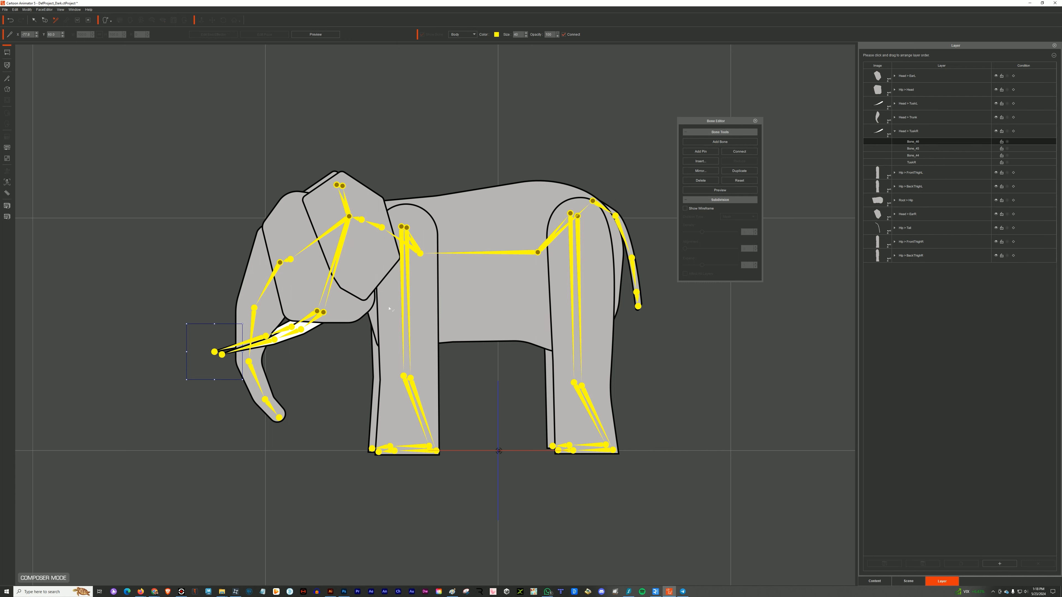
- Rename the new bones under TuskR in order as TuskR-1, TuskR-2 and TuskR-Nub
click(909, 581)
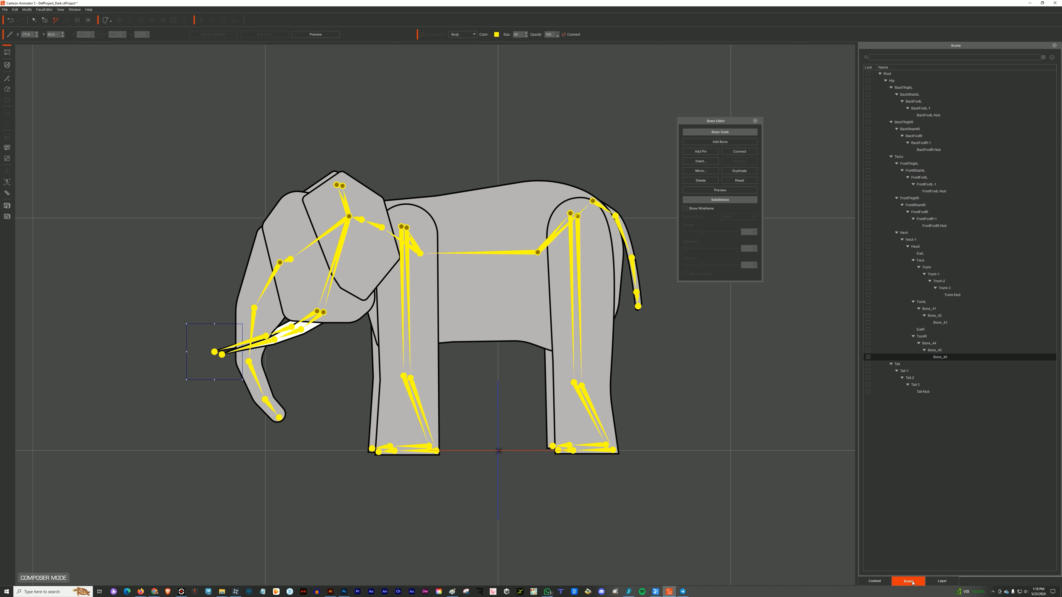
click(929, 343)
double_click(928, 342)
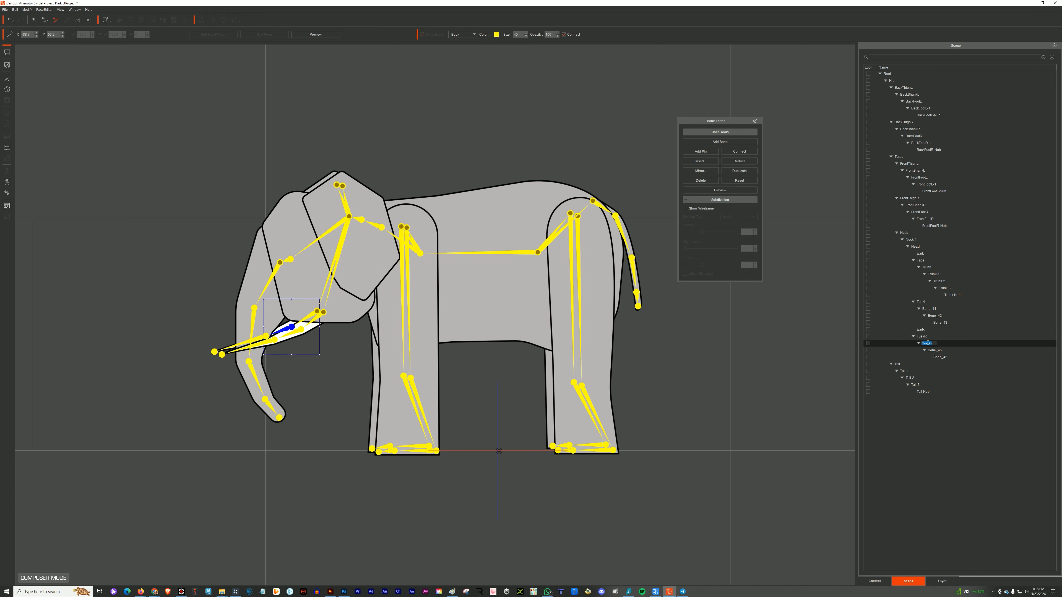
text(1)
key(Return)
double_click(934, 350)
text(TuskR-)
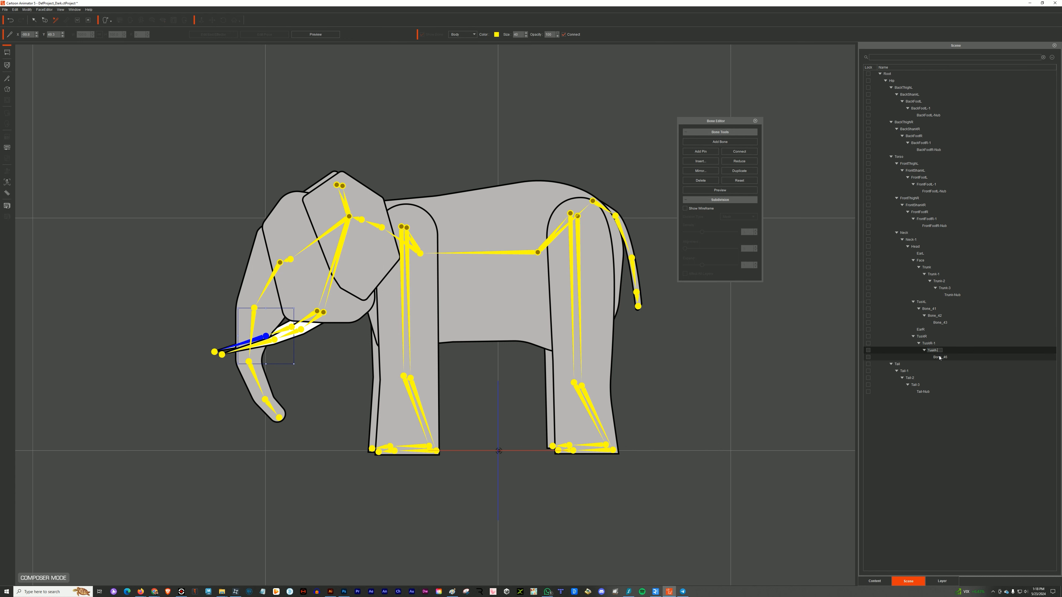
text(2)
key(Return)
double_click(940, 358)
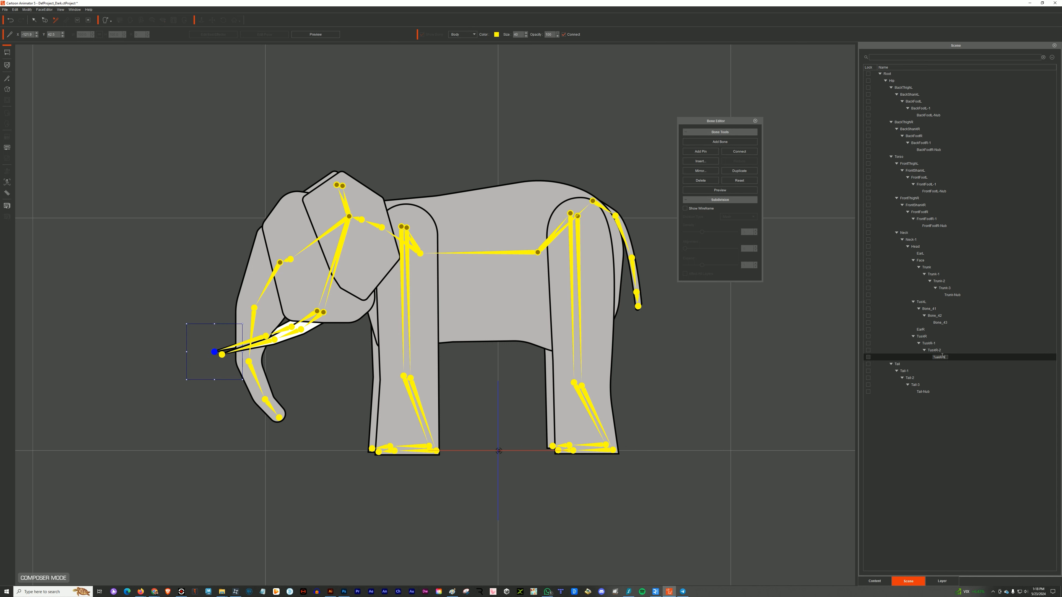
key(Return)
- Rename the new bones under TuskL in order as TuskL-1, TuskL-2 and TuskL-Nub
click(922, 303)
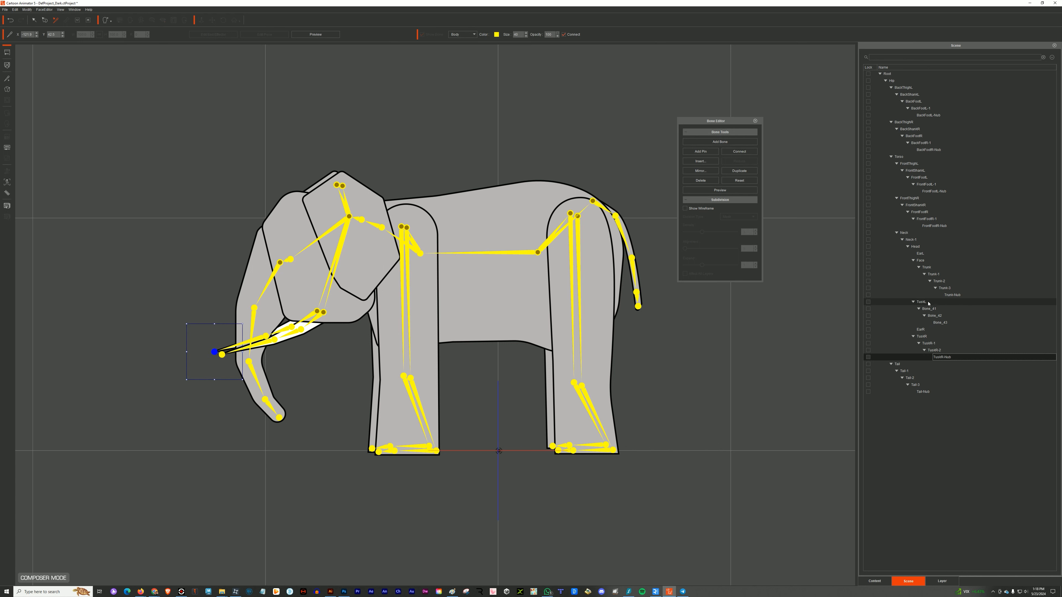
double_click(922, 302)
key(ctrl+c)
double_click(927, 309)
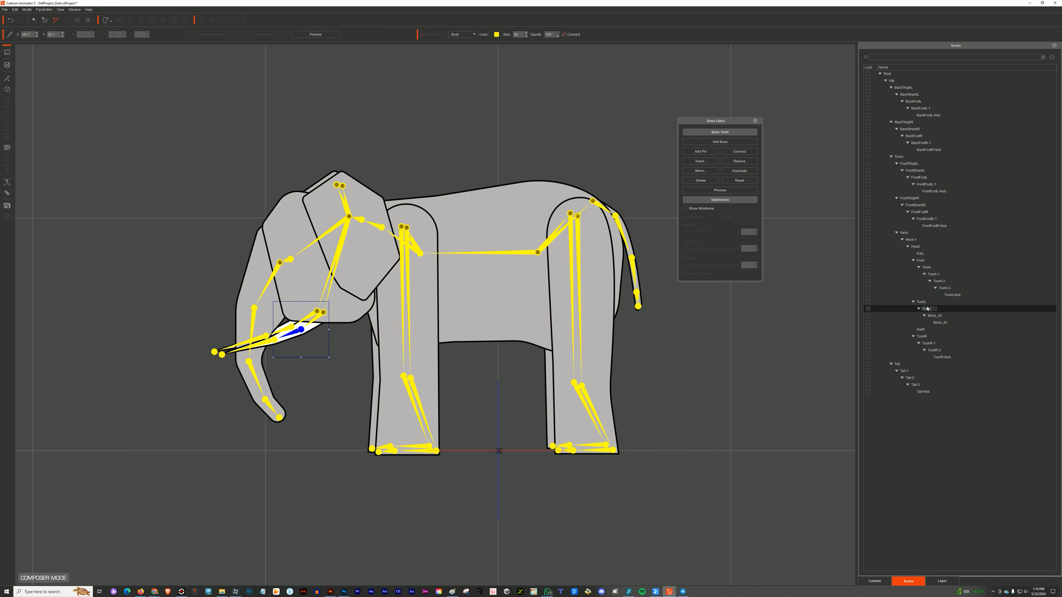
text(-1)
key(Return)
double_click(935, 316)
key(ctrl+v)
text(-2)
key(Return)
double_click(940, 322)
key(ctrl+v)
text(-)
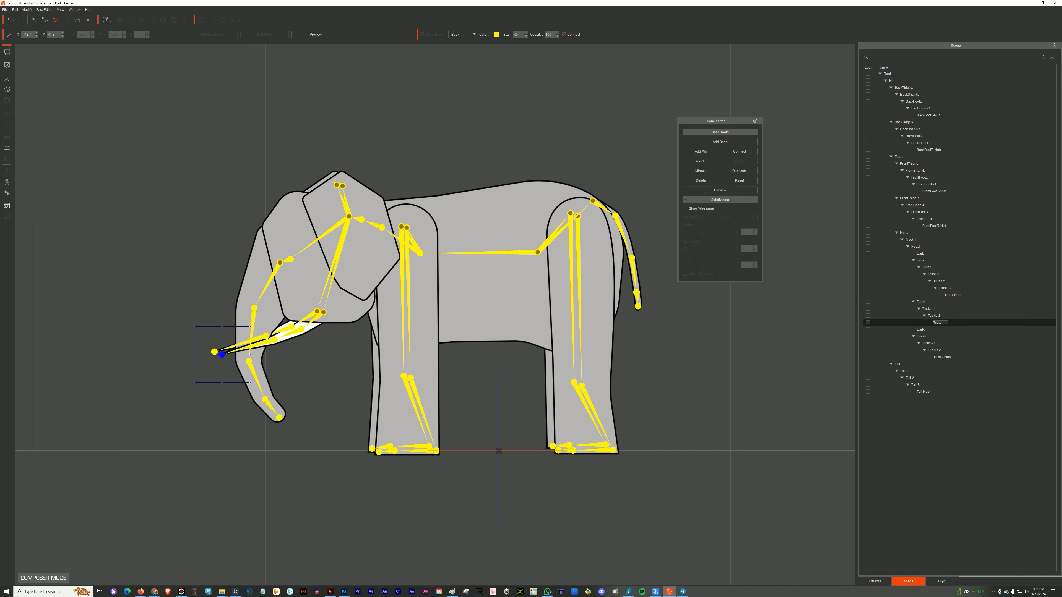
key(Return)
- Save the character over the existing elephant bone actor file
click(5, 10)
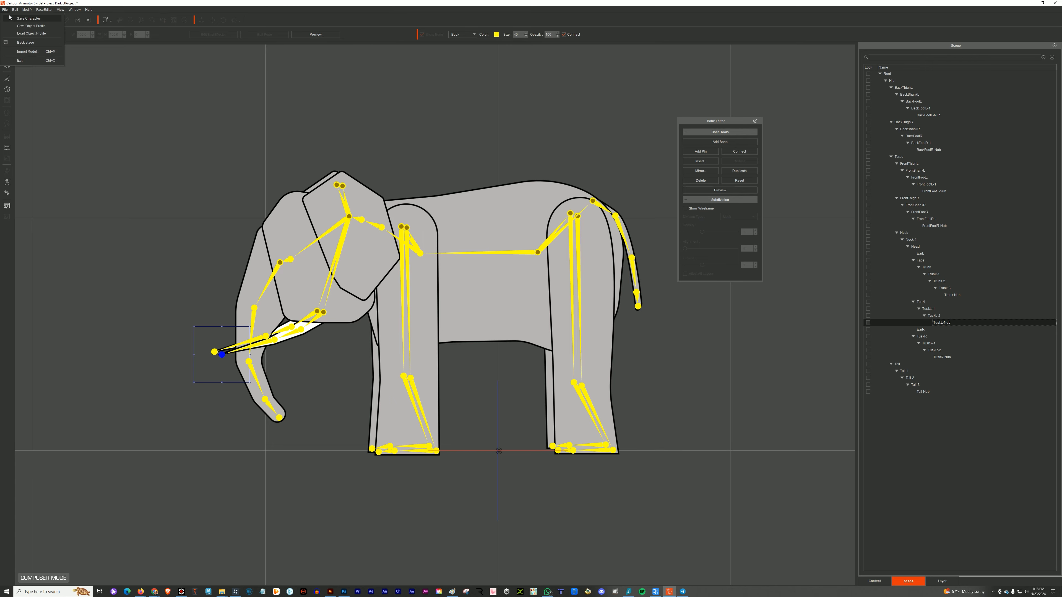
click(25, 42)
double_click(70, 44)
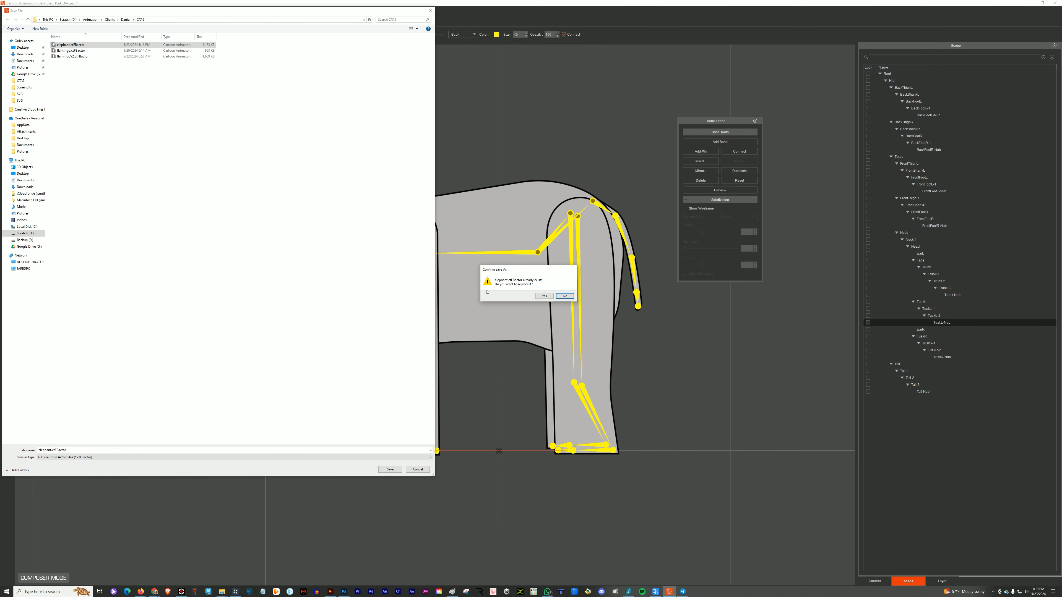
click(551, 297)
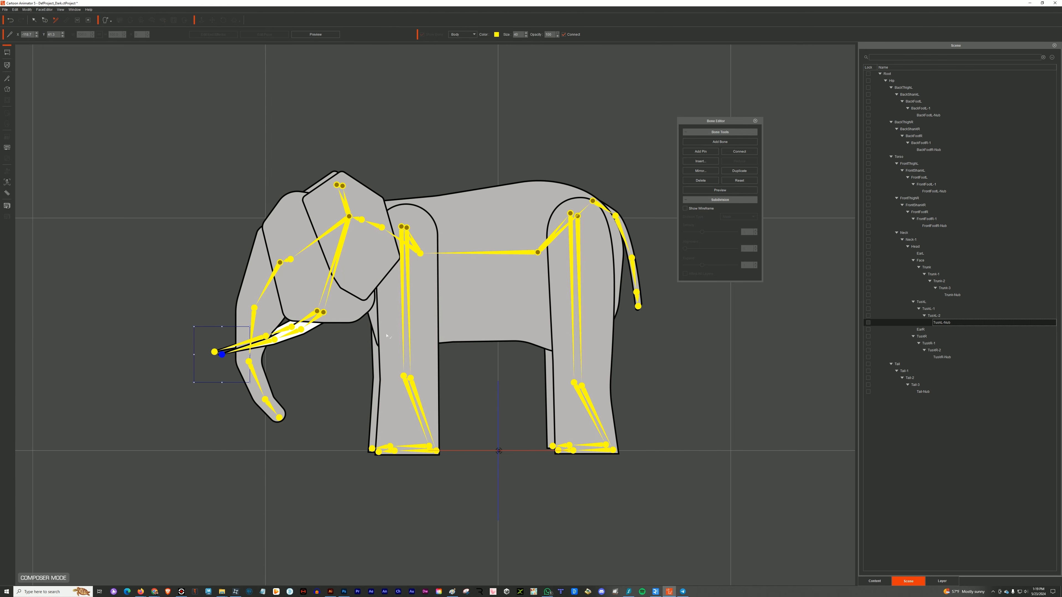
- Preview the rig by swinging the near hind leg backward to check how it bends
click(755, 120)
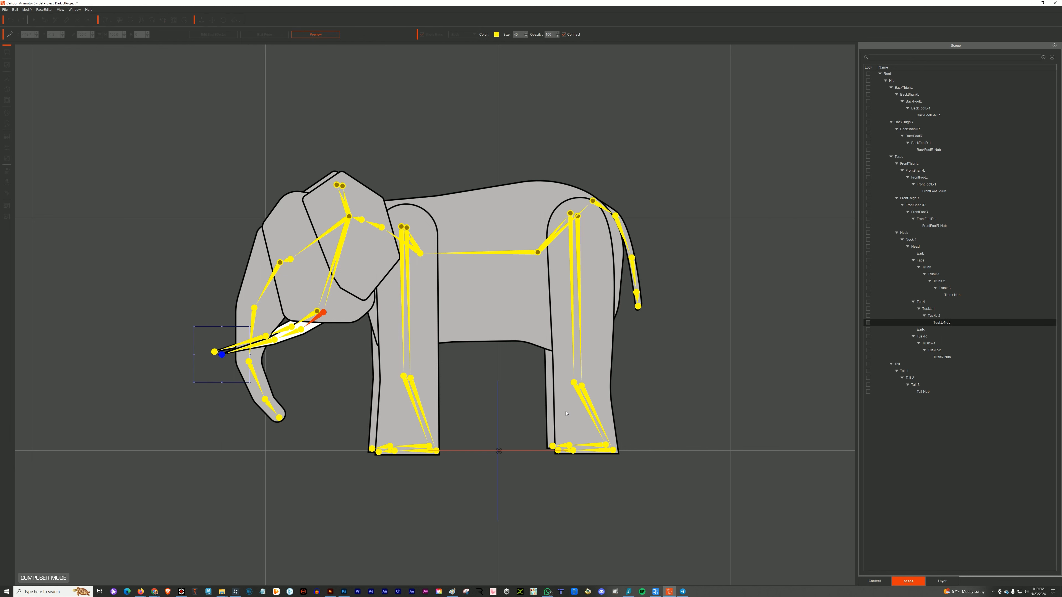
drag(605, 383, 702, 302)
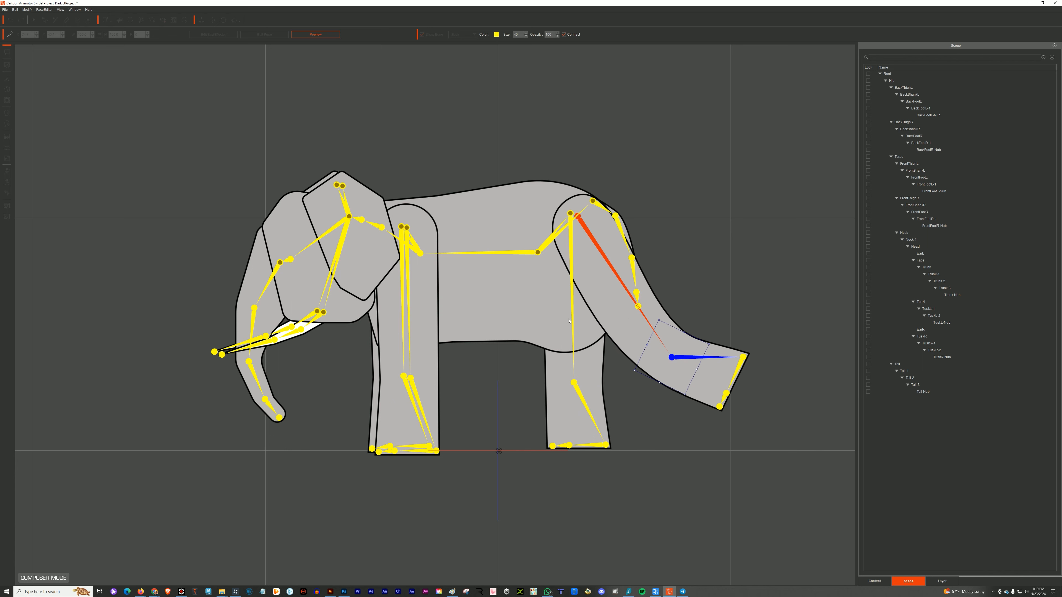
click(315, 34)
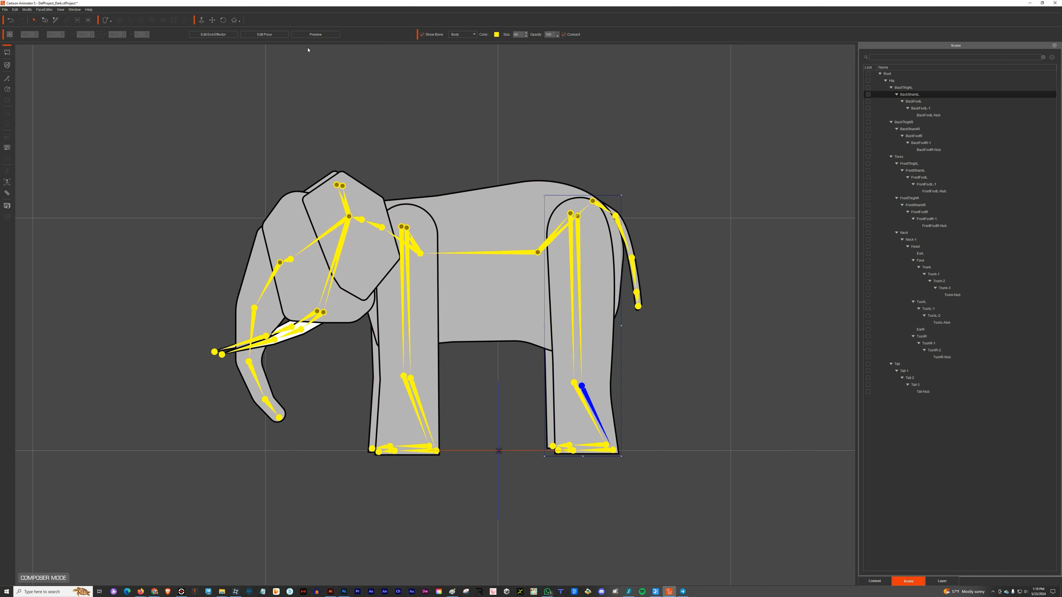
- Edit the end effectors on the foot bones of the hind and front legs
click(224, 35)
click(613, 450)
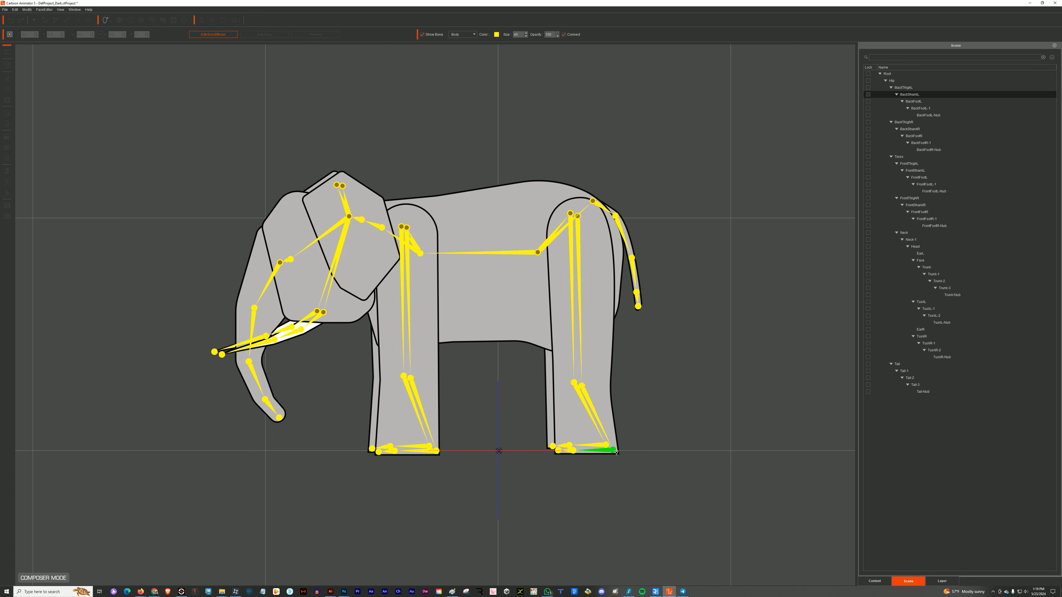
click(615, 451)
click(436, 451)
click(429, 446)
click(208, 34)
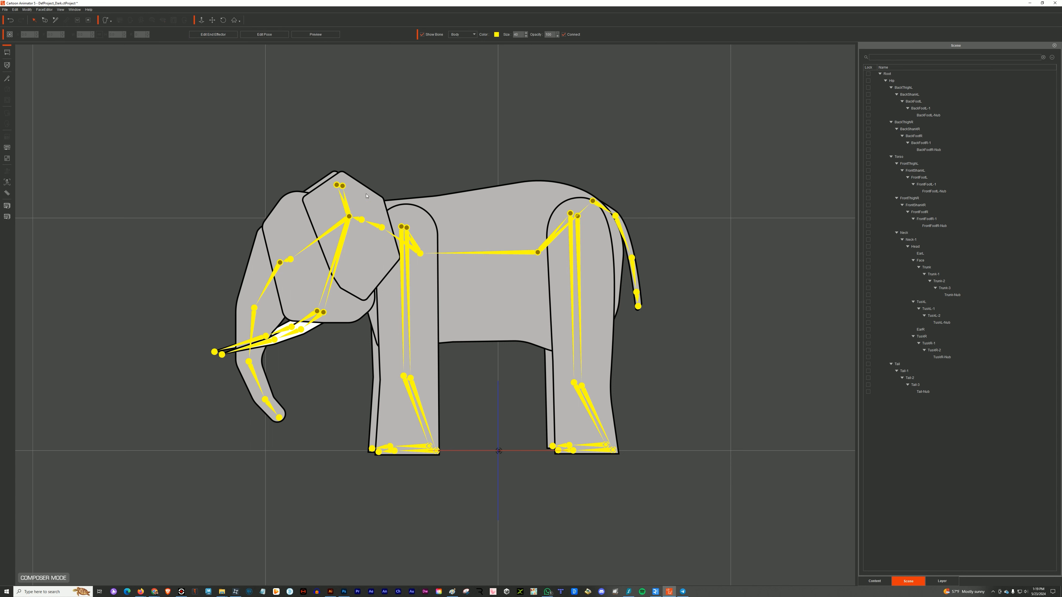
- Add a zigzag chain of five bones under EarL, running from the ear's upper edge to its lower tip
click(342, 186)
click(8, 78)
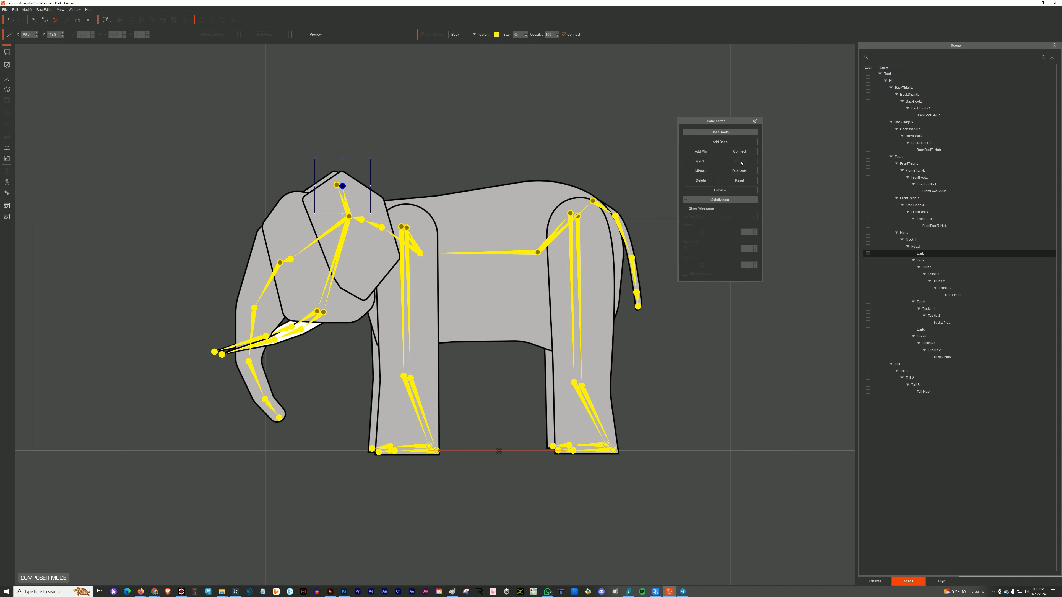
click(722, 142)
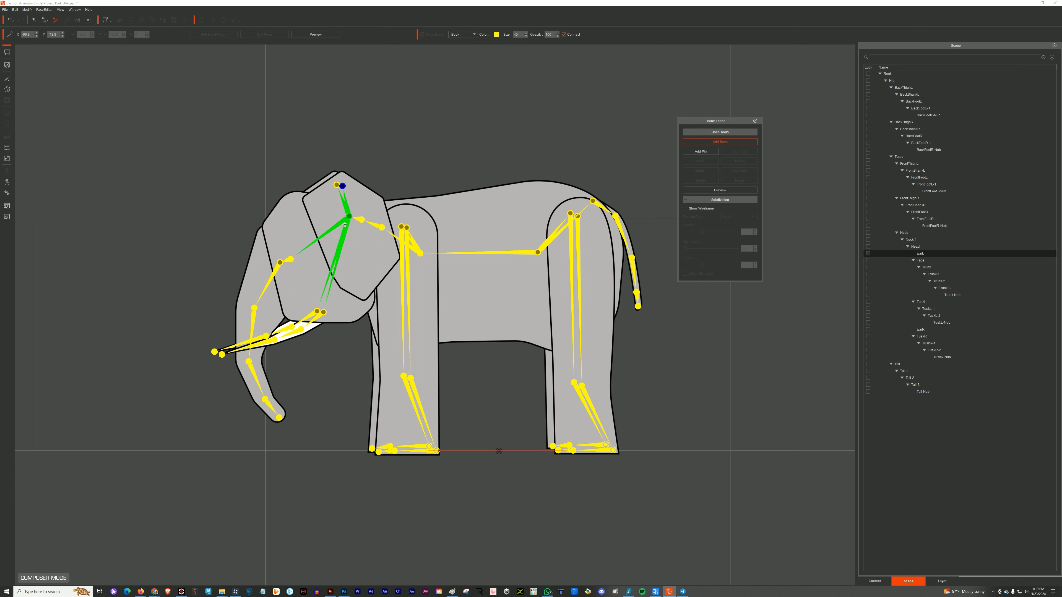
click(317, 217)
click(382, 221)
click(335, 255)
click(384, 261)
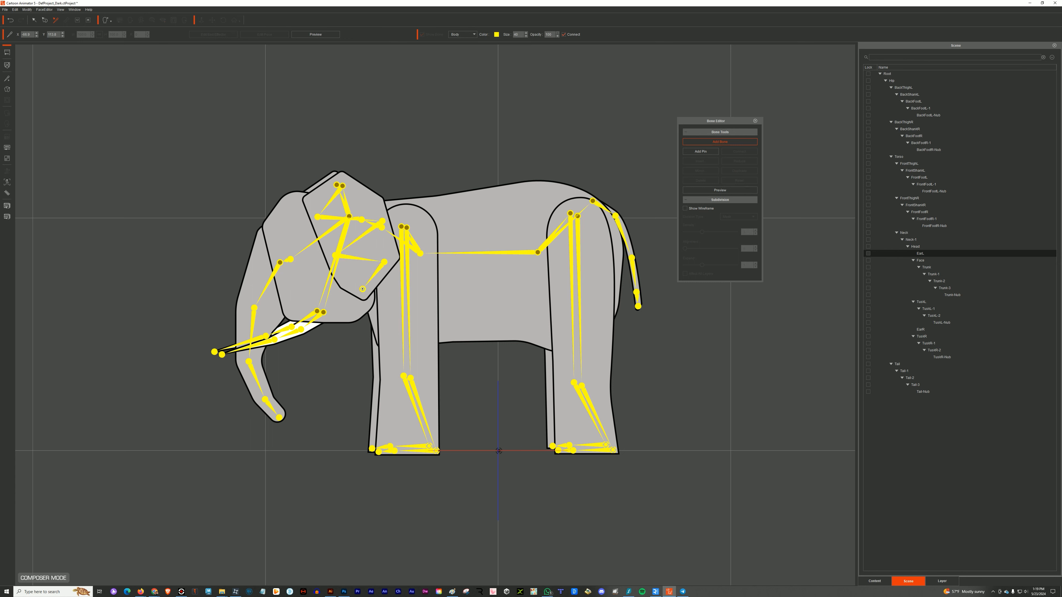
click(363, 288)
right_click(363, 289)
- Hide the Head and EarL layers to expose the EarR sprite
click(336, 184)
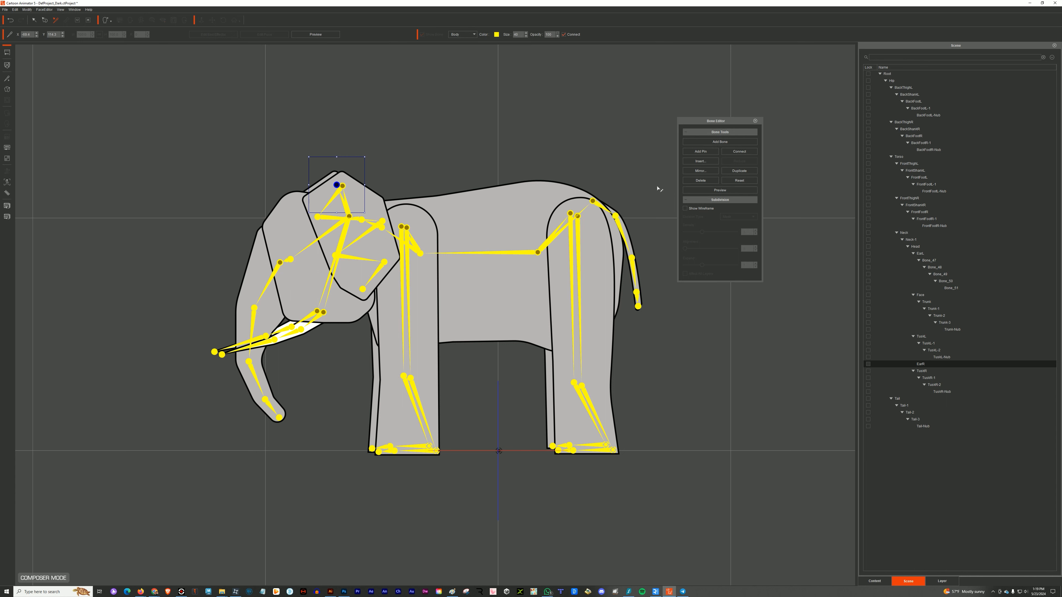
click(941, 581)
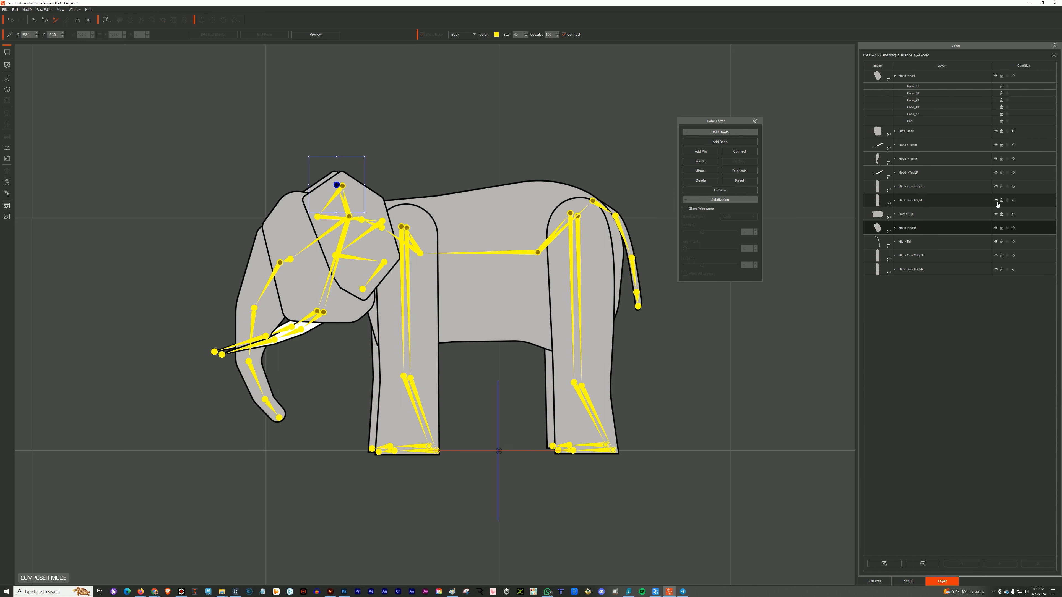
click(995, 132)
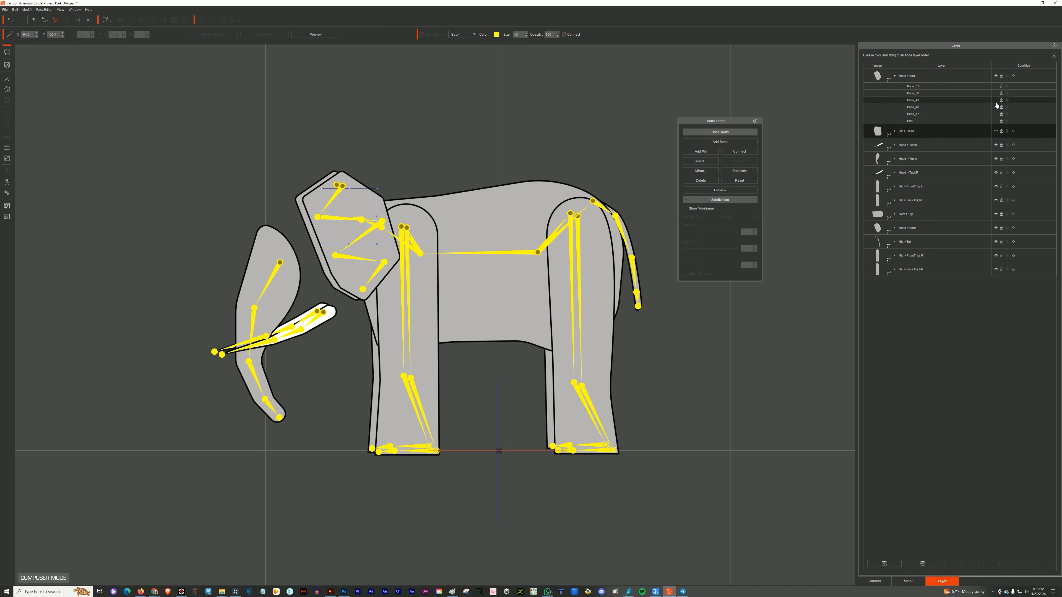
click(995, 76)
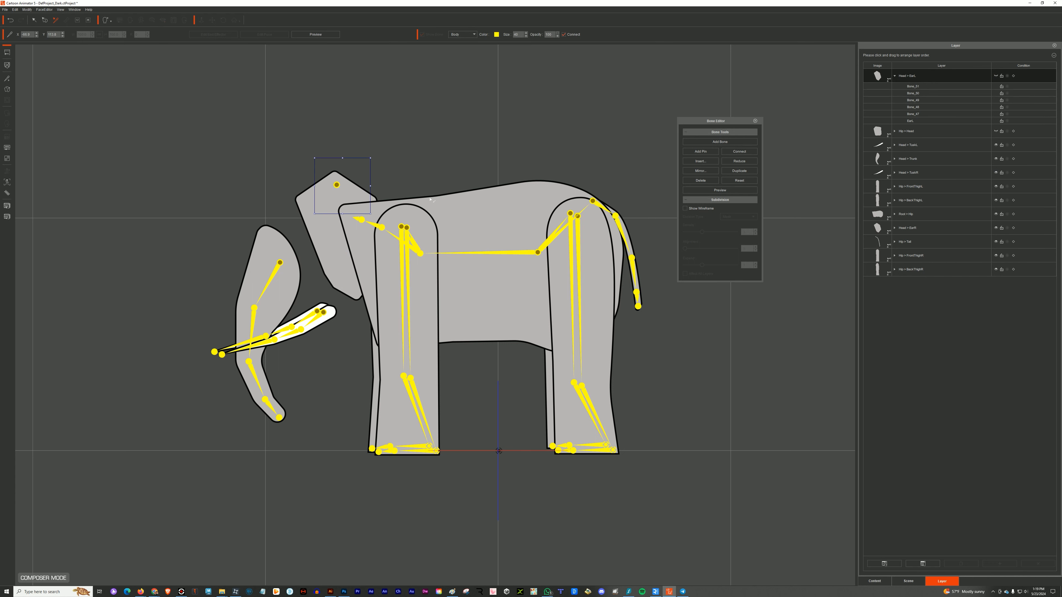
- Add a zigzag chain of five bones under EarR down to the ear's lower tip, and show the Head and EarL layers again
click(350, 183)
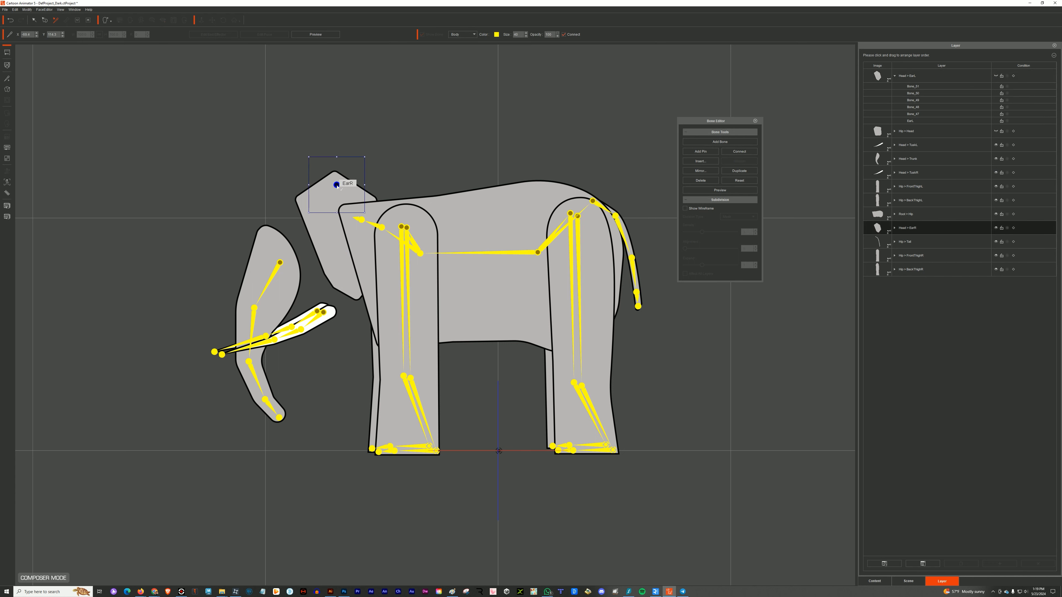
click(740, 143)
click(322, 205)
click(314, 212)
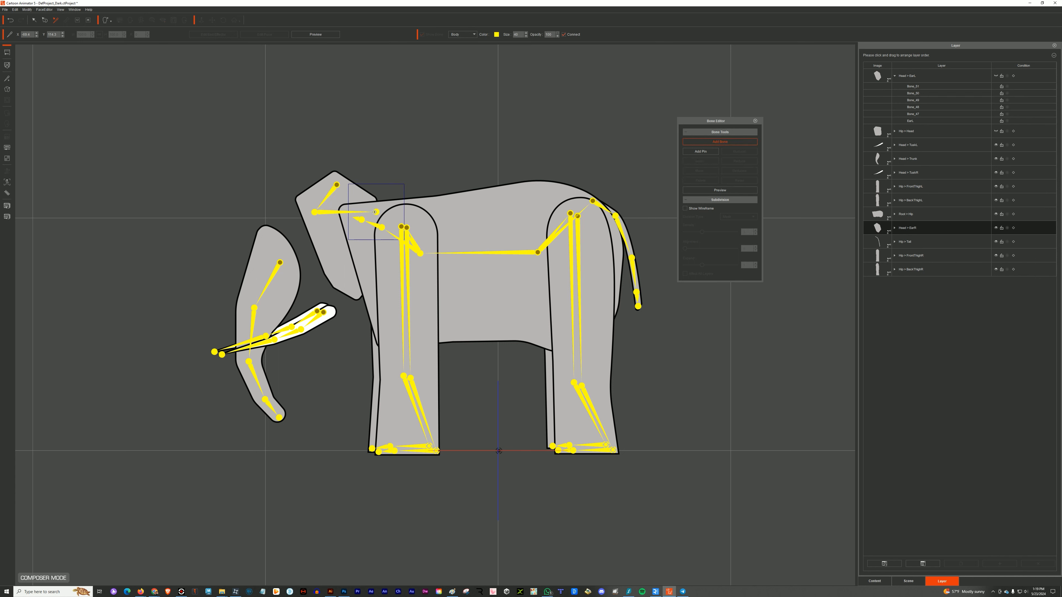
click(372, 212)
click(327, 256)
click(377, 260)
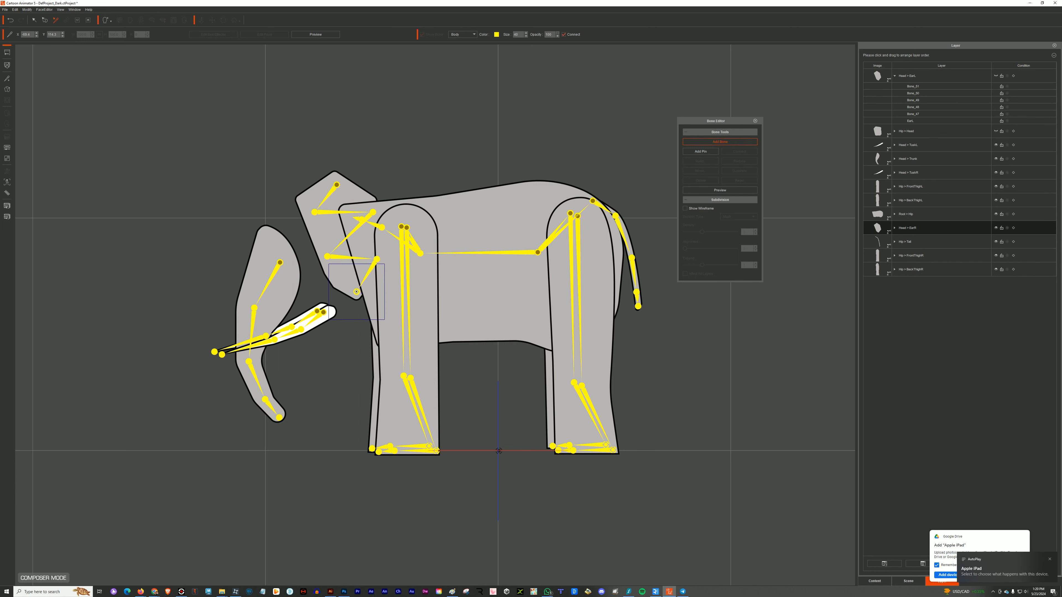
click(358, 292)
right_click(358, 292)
click(337, 185)
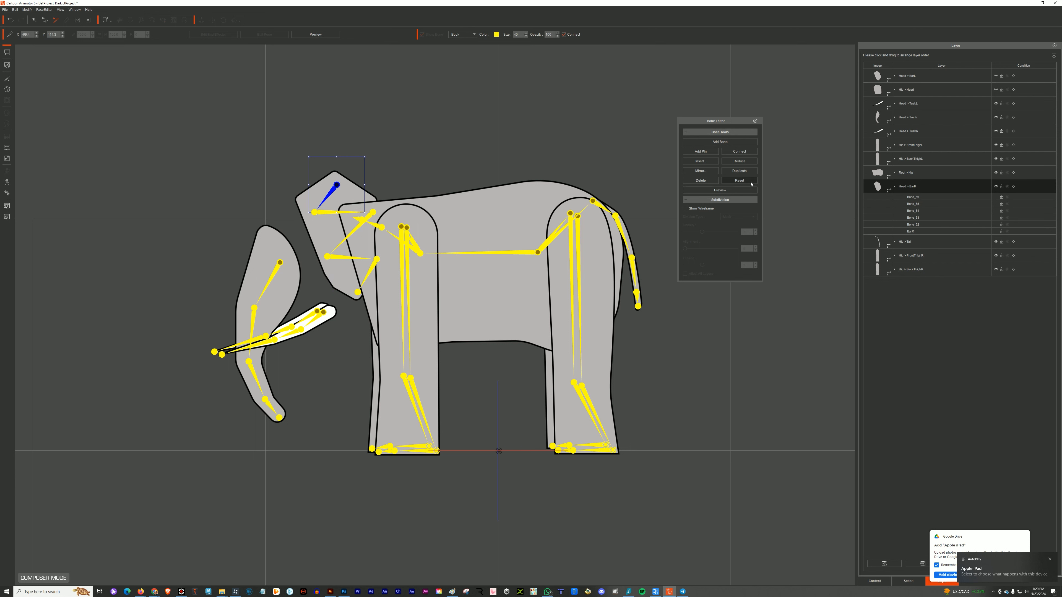
click(996, 90)
click(995, 75)
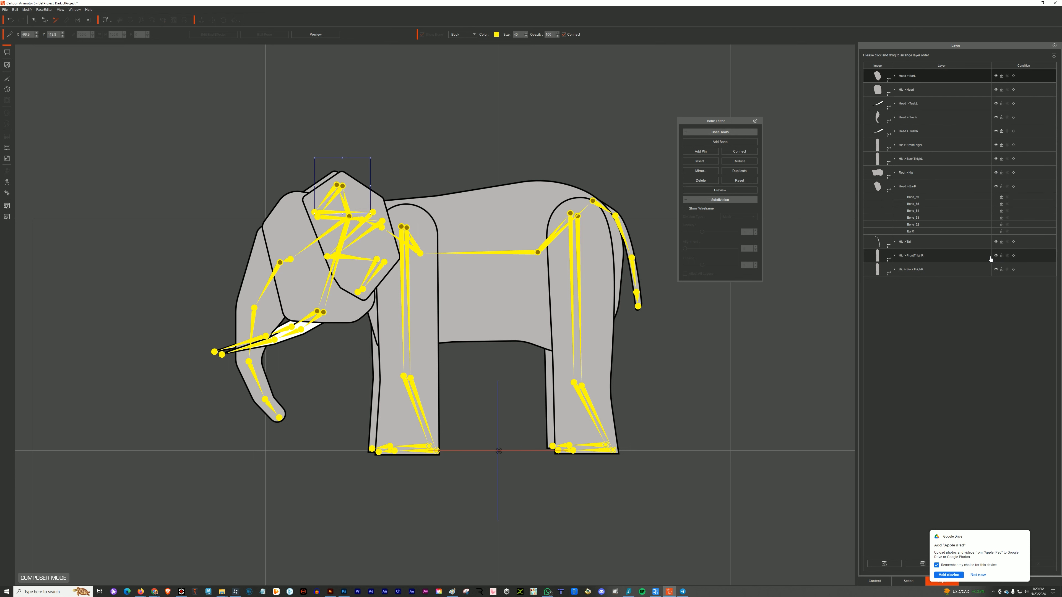
- Assign the bone chains of both ears, including their child bones, to the Default spring group
click(6, 193)
click(338, 218)
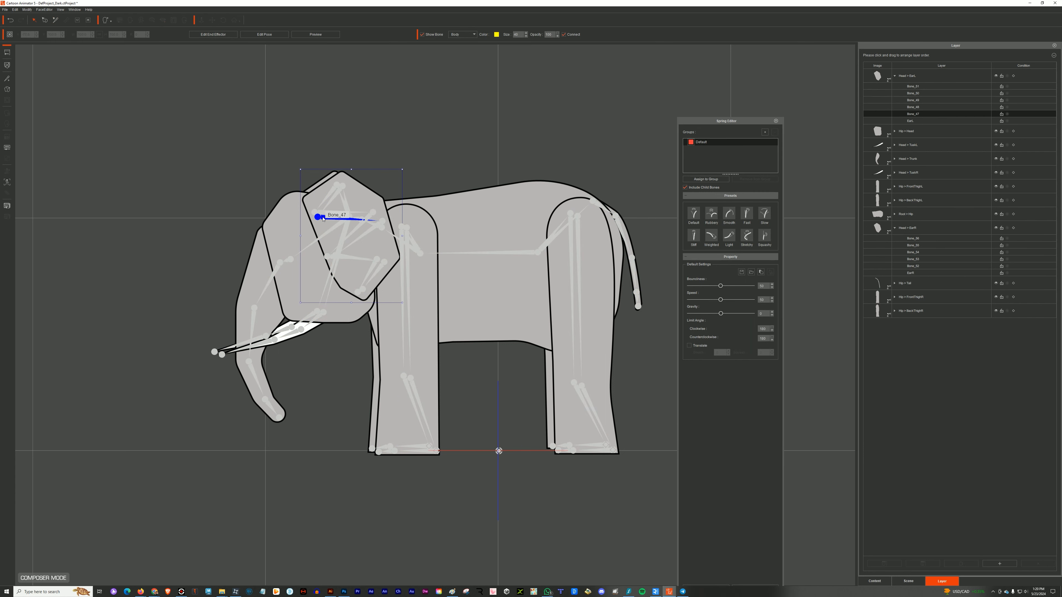
click(709, 180)
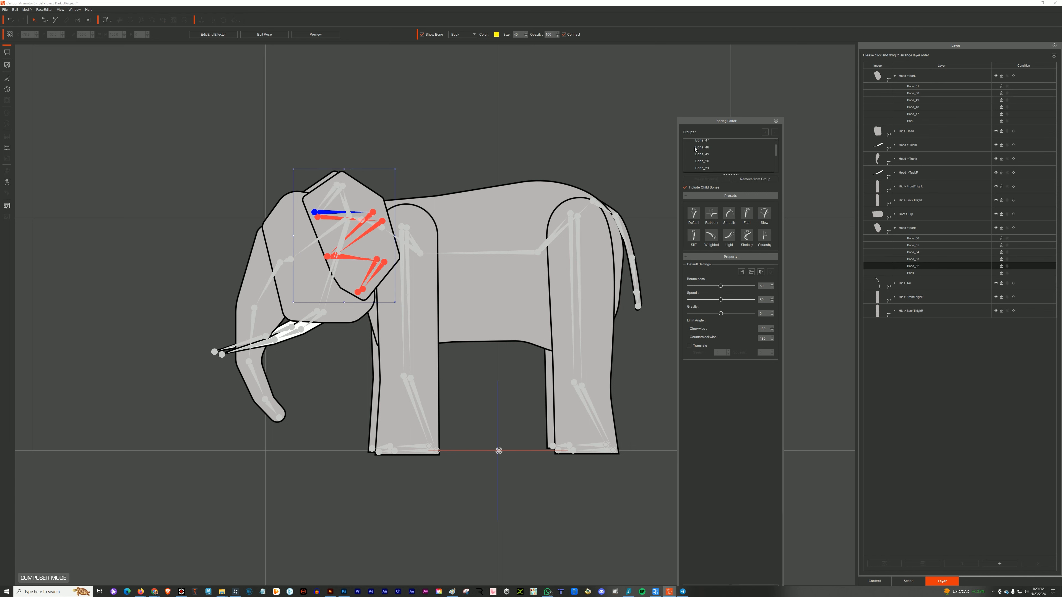
click(685, 142)
- Apply the Stiff preset to the Default spring group with Translate enabled, testing the ear motion by moving the hip in preview
click(315, 35)
drag(537, 243, 563, 254)
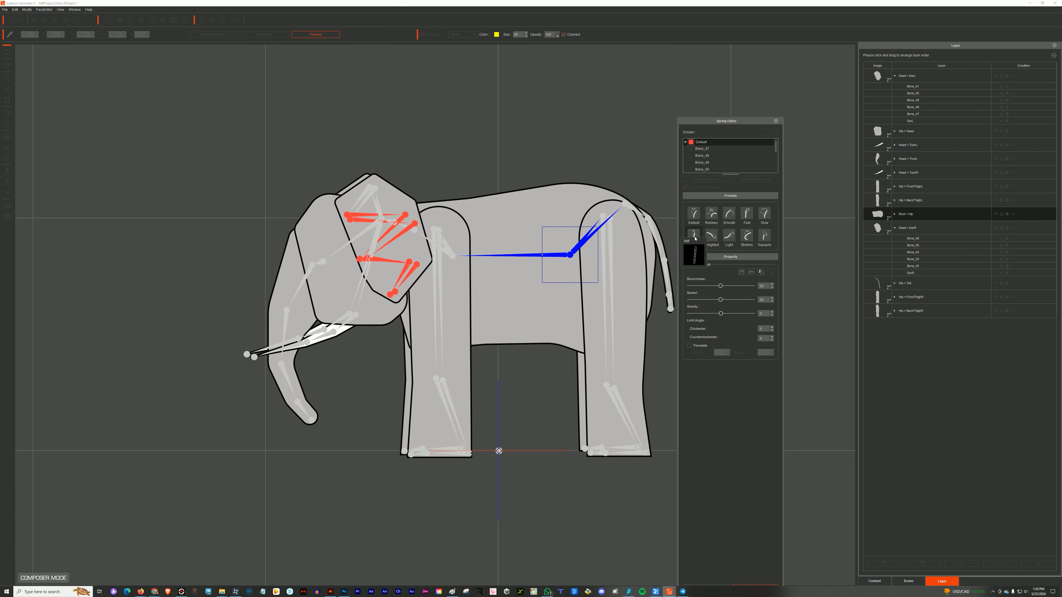
click(693, 235)
click(699, 346)
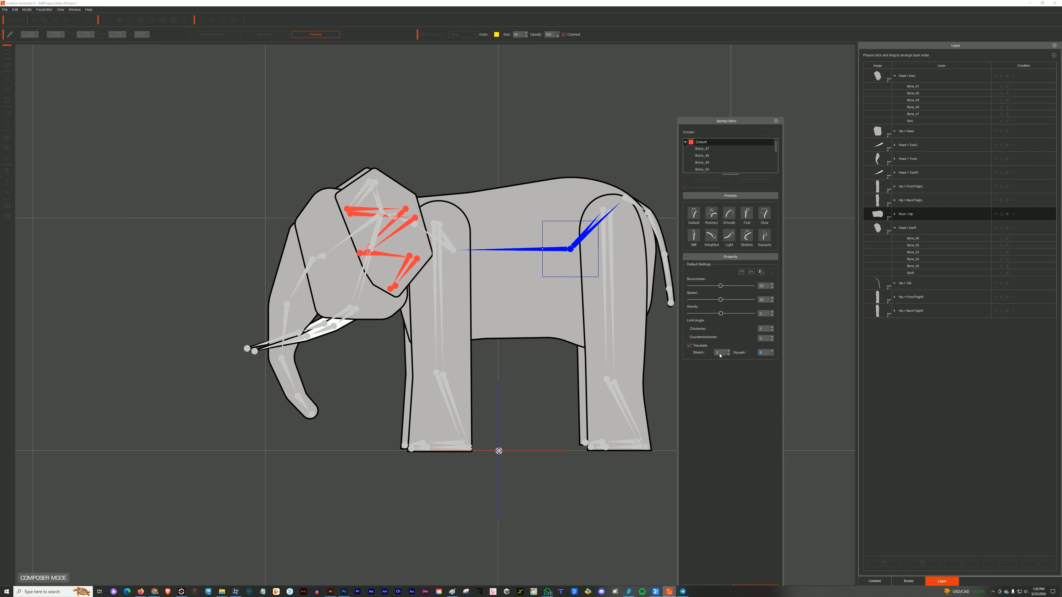
mouse_move(567, 253)
mouse_down()
mouse_move(560, 236)
mouse_move(547, 252)
mouse_move(595, 249)
mouse_move(589, 237)
mouse_move(567, 262)
mouse_move(571, 253)
mouse_up()
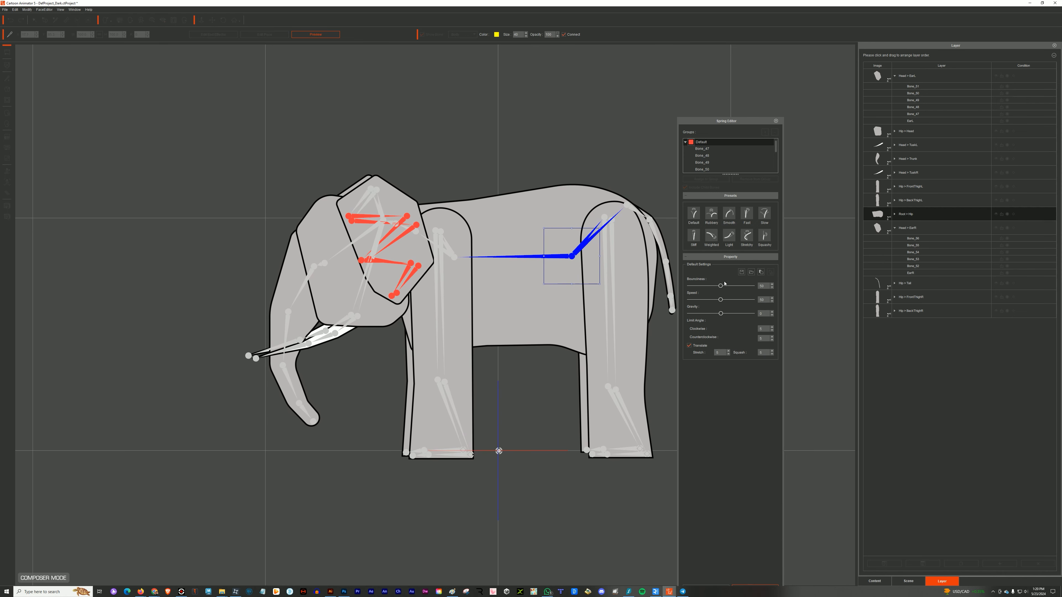
- Raise the spring group's bounciness and speed above the middle of their ranges, testing the ears by moving the hip
click(715, 286)
drag(565, 259, 577, 221)
click(692, 286)
click(730, 286)
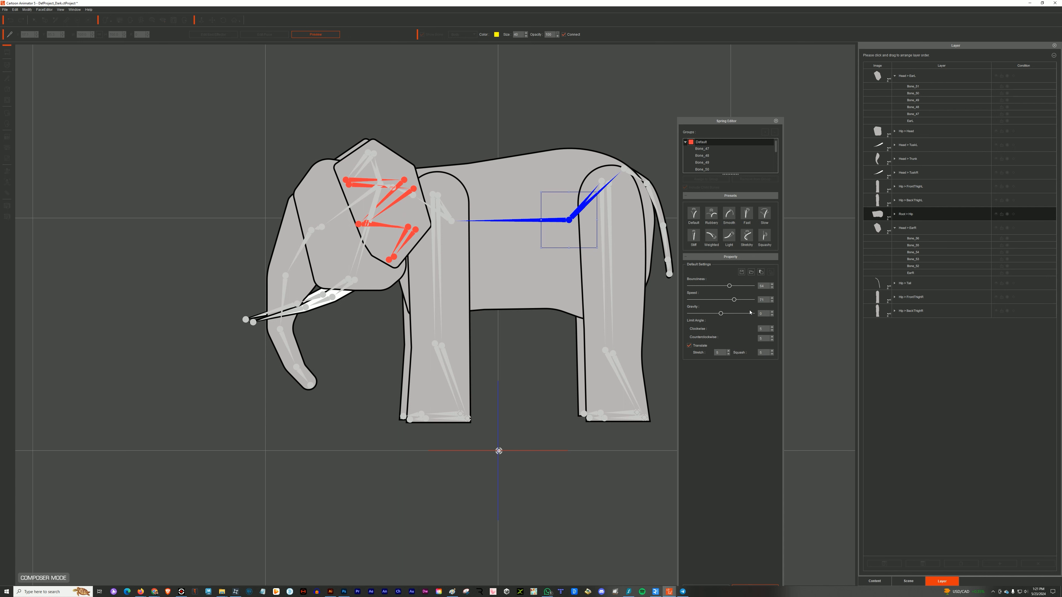
- Disable Translate for the spring group and adjust its clockwise and counterclockwise angle limits, testing with hip movements
click(689, 345)
click(765, 329)
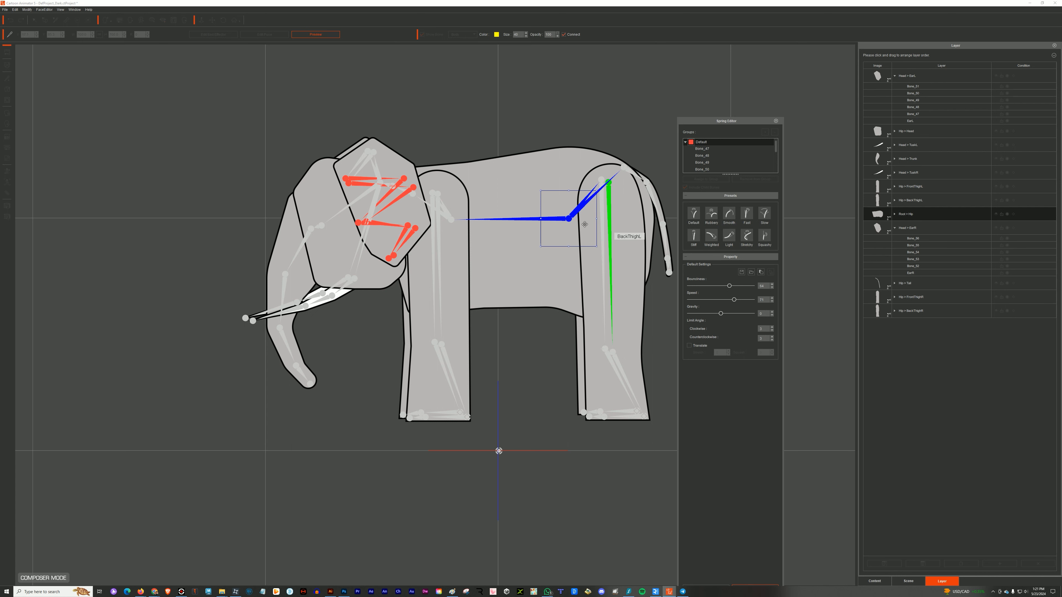
drag(569, 219, 601, 224)
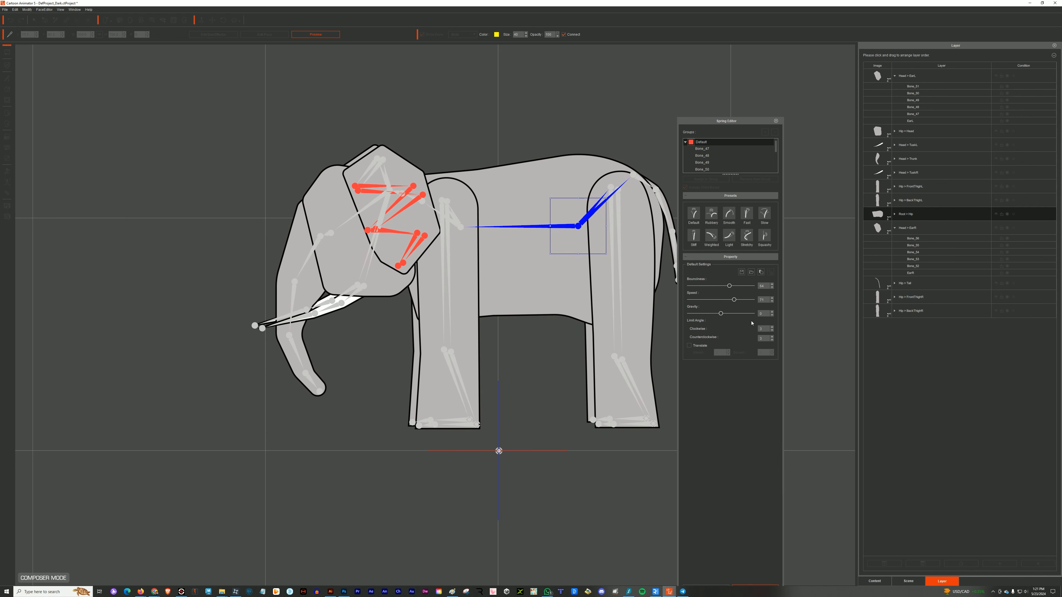
click(772, 340)
click(772, 331)
drag(594, 236, 584, 239)
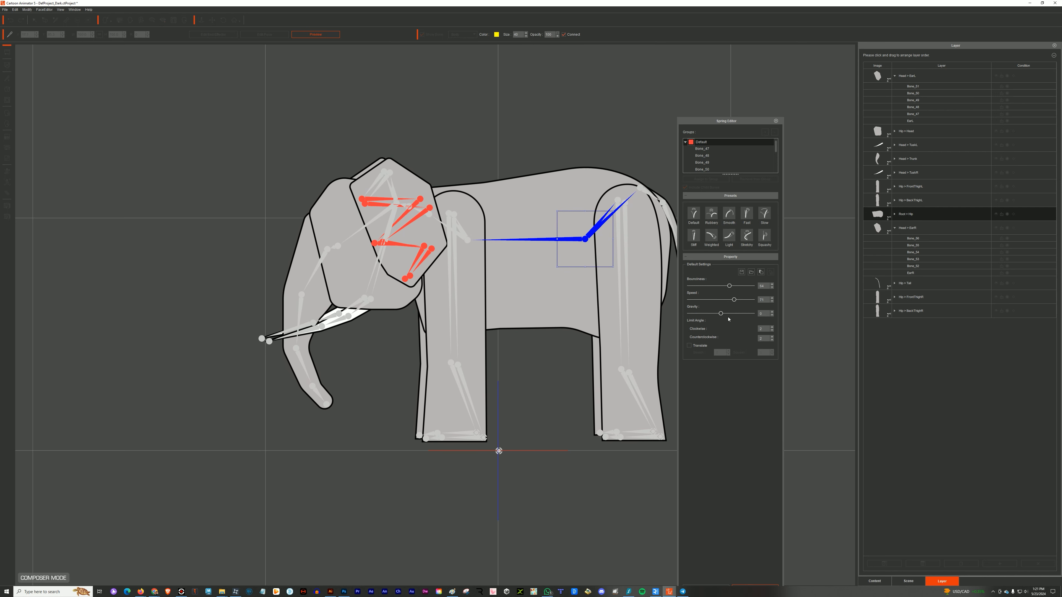
- Adjust the spring group's gravity slightly and close the Spring Editor
click(772, 316)
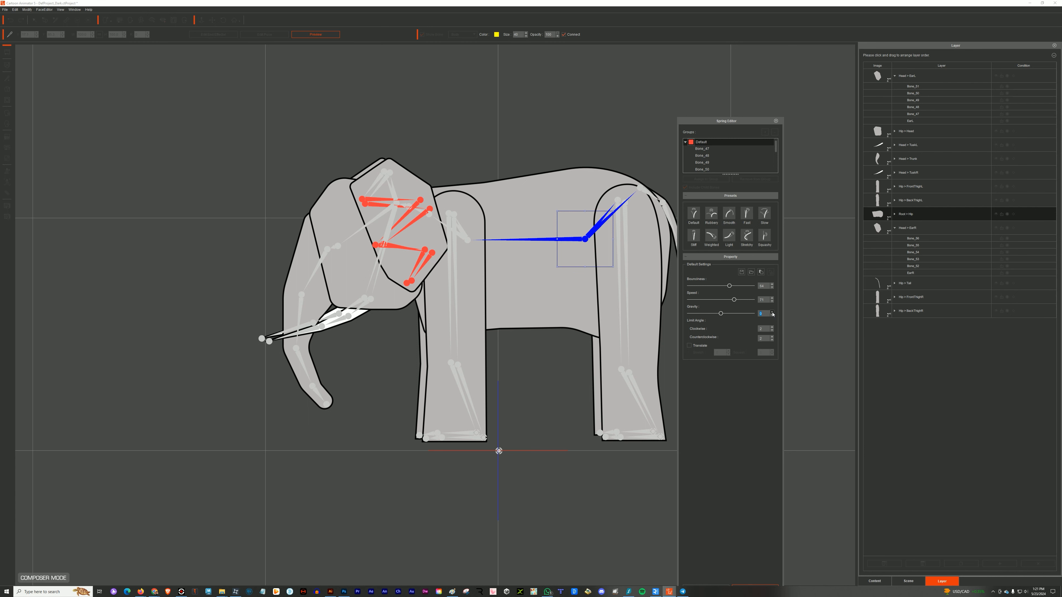
click(773, 314)
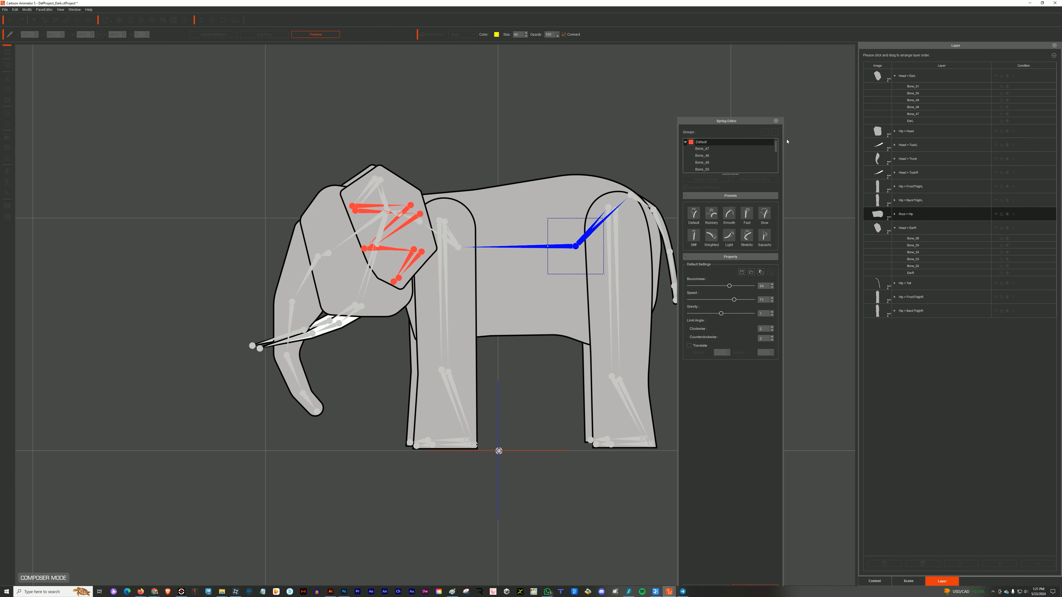
click(776, 121)
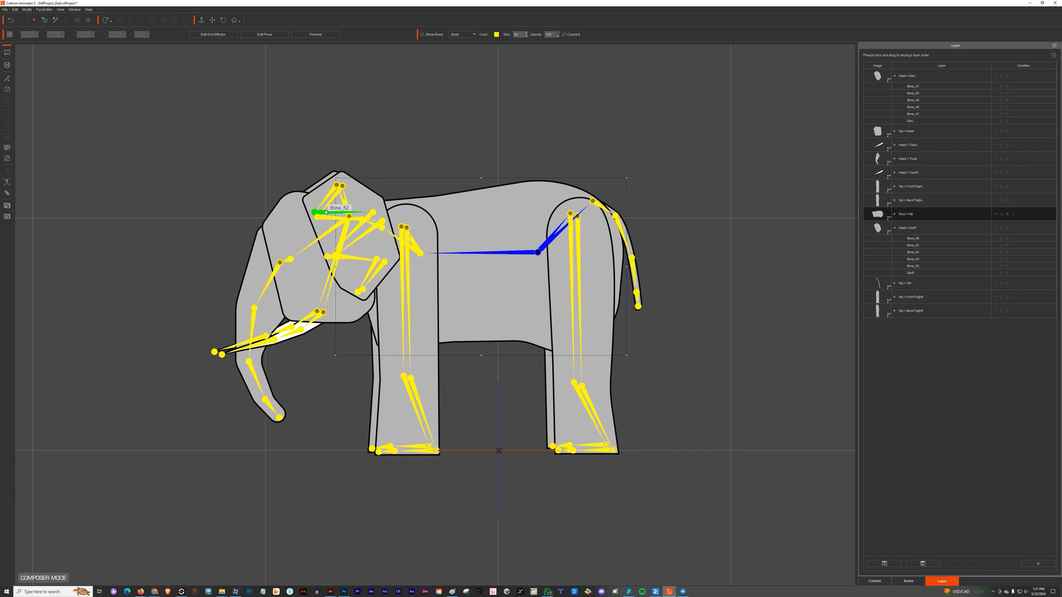
- Rename the first two bones of the chain under EarR as EarR-1 and EarR-2
click(337, 212)
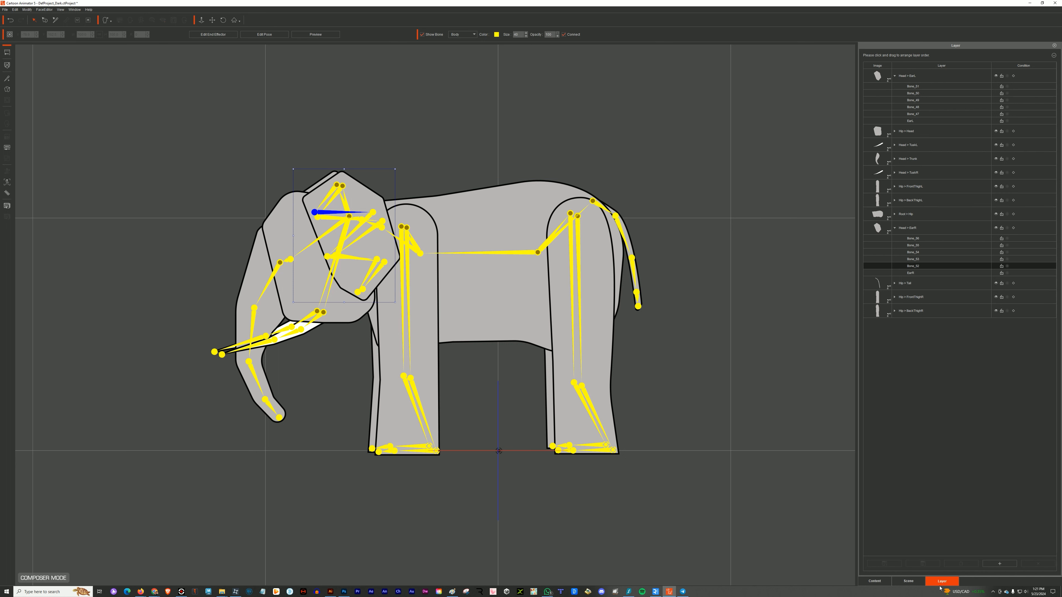
click(915, 581)
double_click(921, 364)
key(ctrl+c)
double_click(931, 371)
key(ctrl+v)
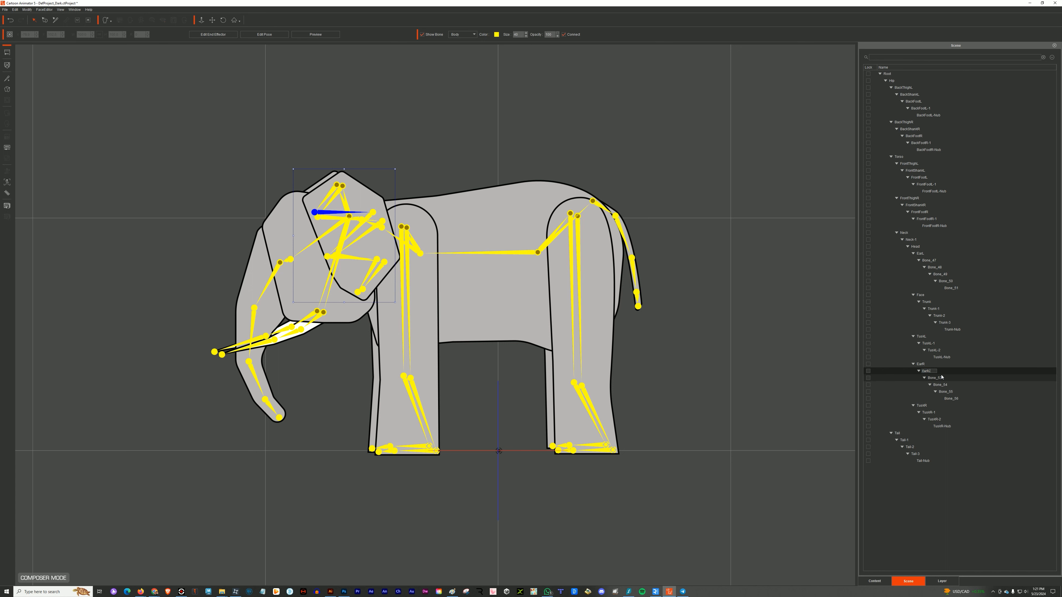
double_click(939, 378)
key(ctrl+v)
text(-2)
key(Return)
- Rename the remaining bones of the EarR chain as EarR-3, EarR-4 and EarR-Nub
double_click(940, 385)
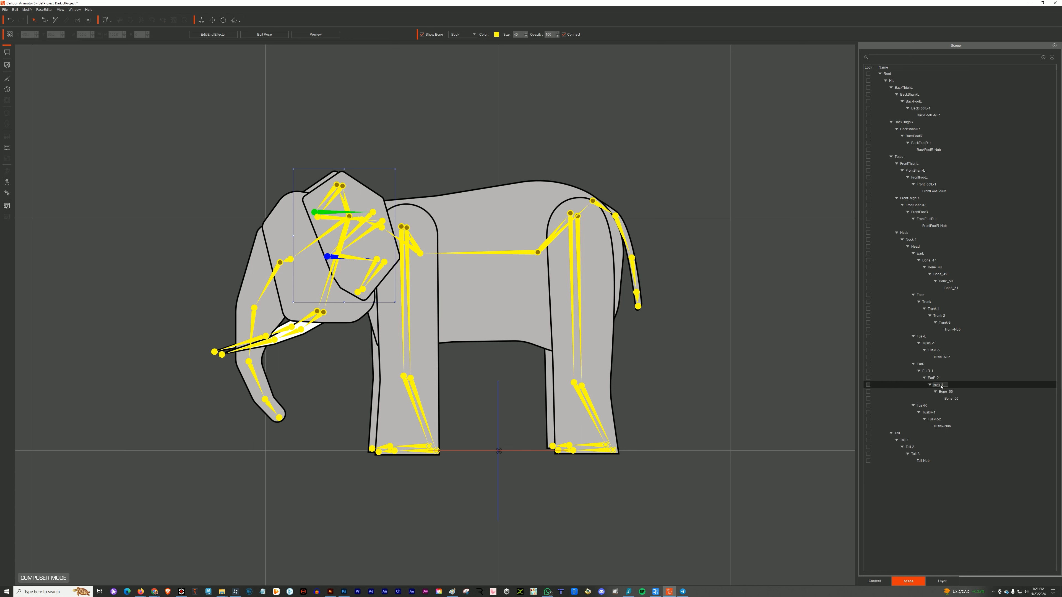
key(ctrl+v)
text(-3)
key(Return)
double_click(946, 392)
key(ctrl+v)
text(-4)
key(Return)
double_click(949, 398)
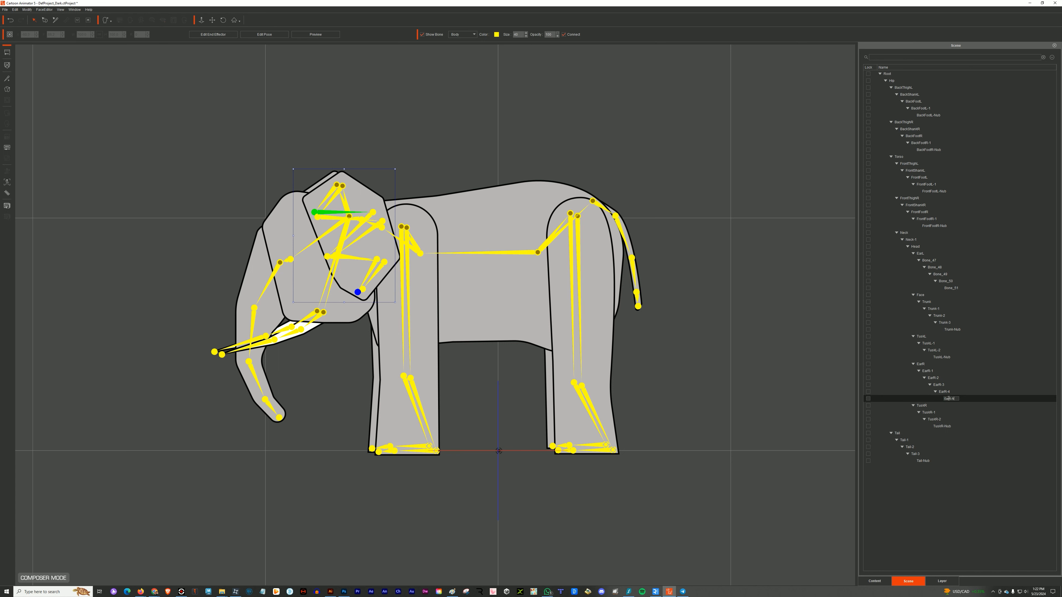
key(ctrl+v)
text(-Nub)
key(Return)
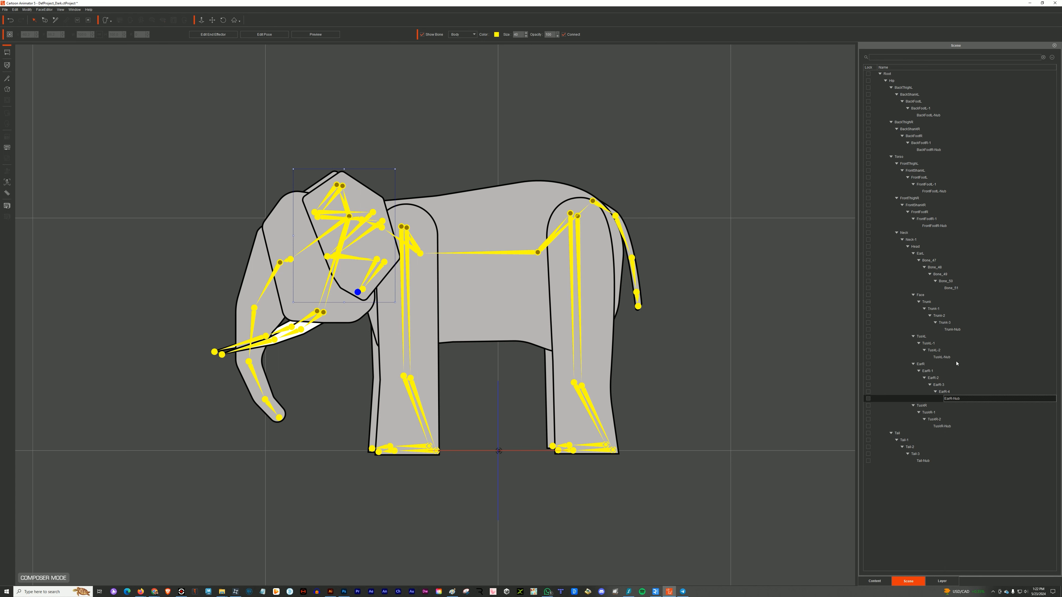
- Rename the first three bones of the chain under EarL as EarL-1, EarL-2 and EarL-3
double_click(926, 260)
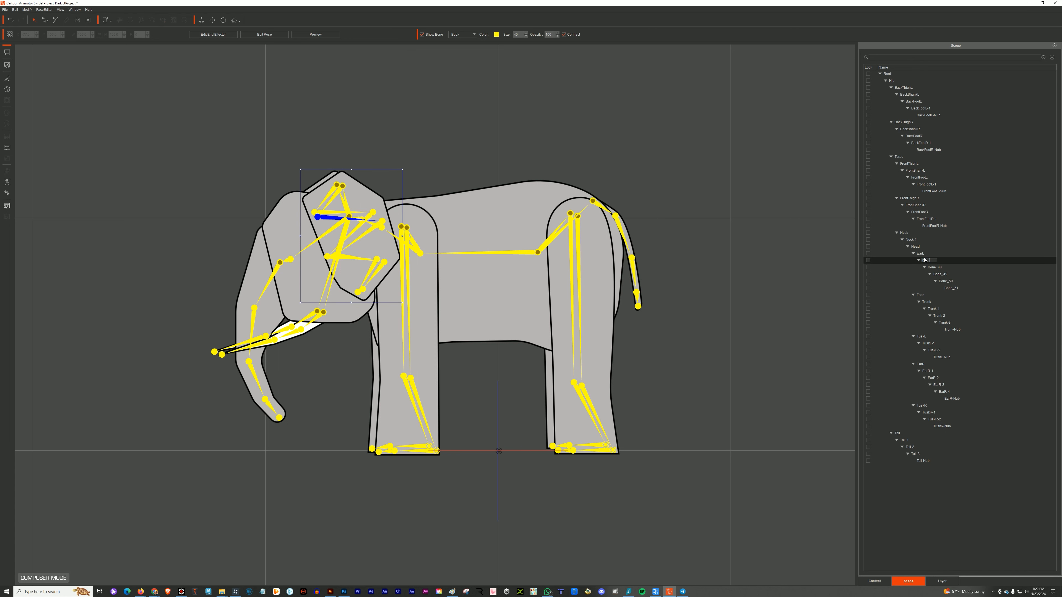
key(Return)
text(2)
click(940, 275)
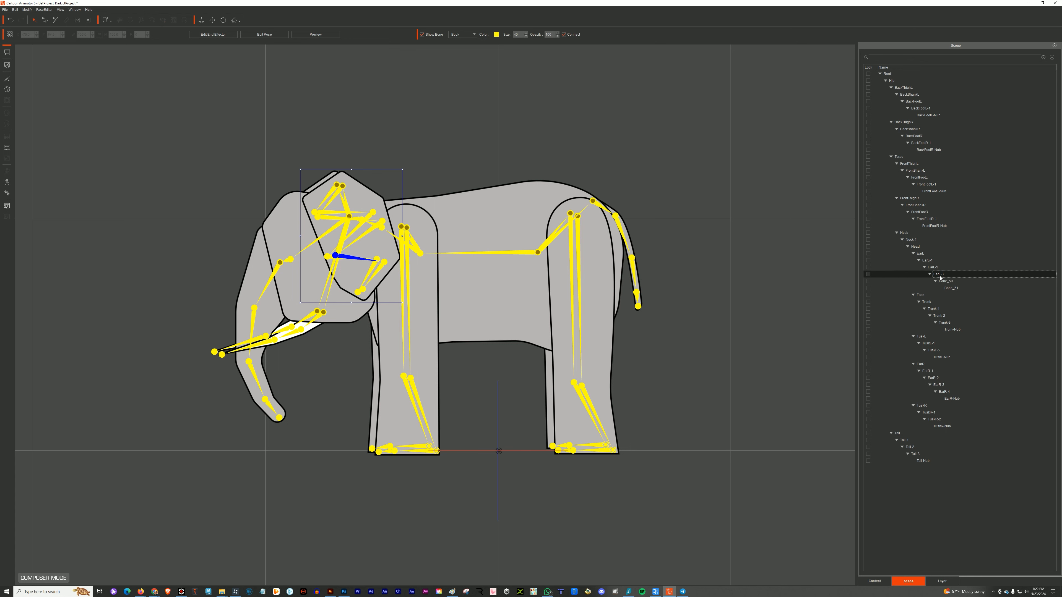
- Rename the last two bones of the EarL chain as EarL-4 and EarL-Nub
double_click(946, 279)
text(EarL-4)
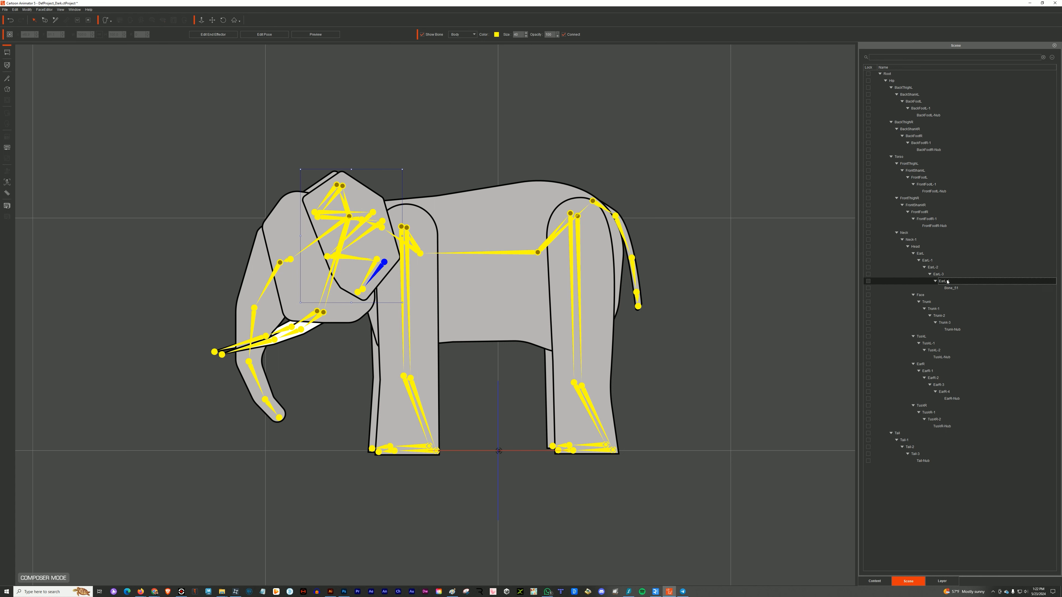
double_click(950, 288)
text(EarL)
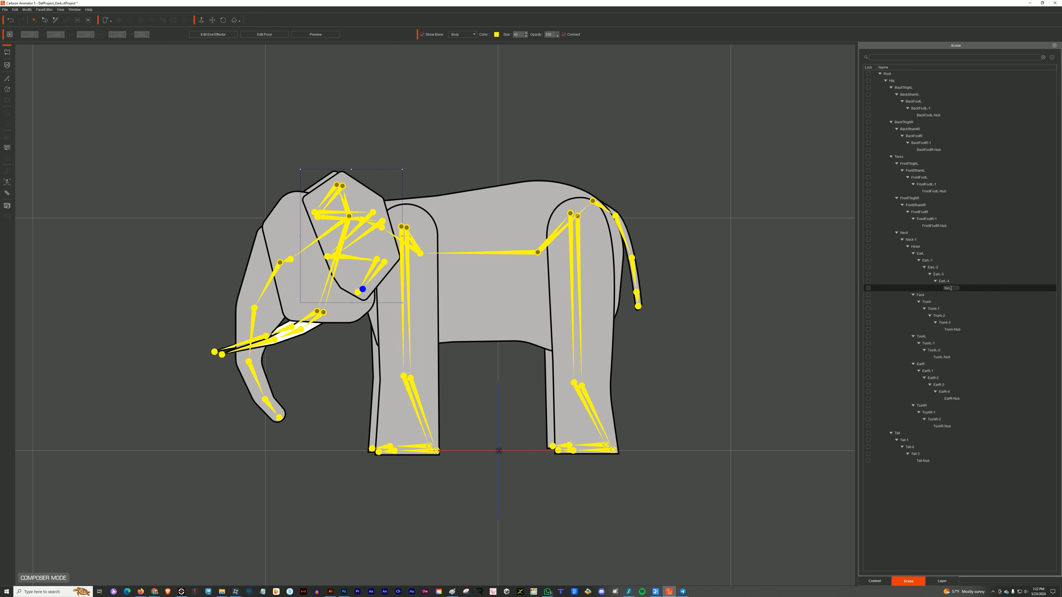
text(-Nub)
- Collapse the EarL layer and move the FrontThighL layer directly beneath it, above the Head layer
click(942, 581)
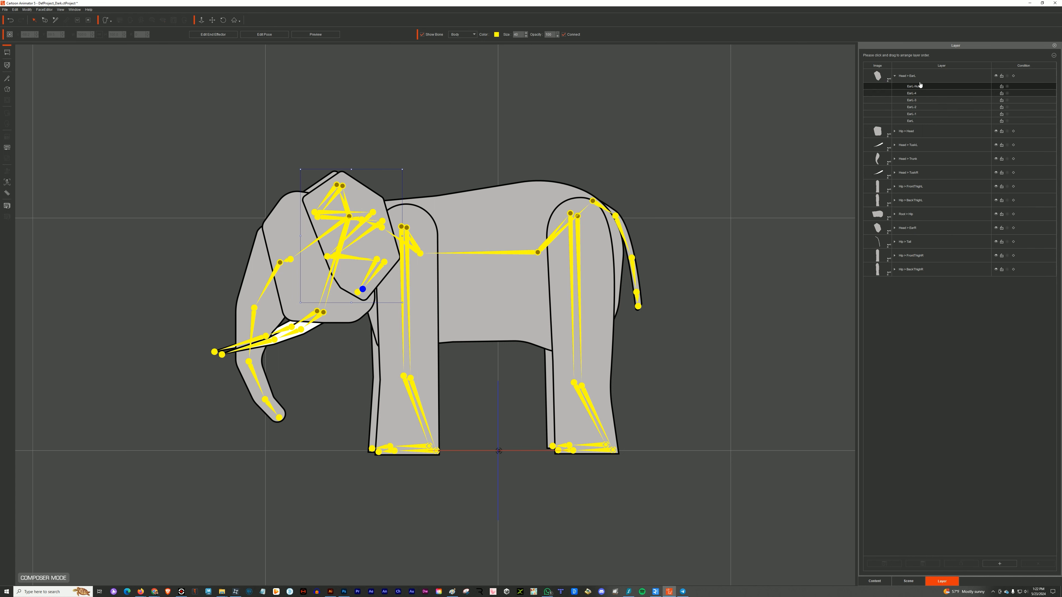
click(894, 76)
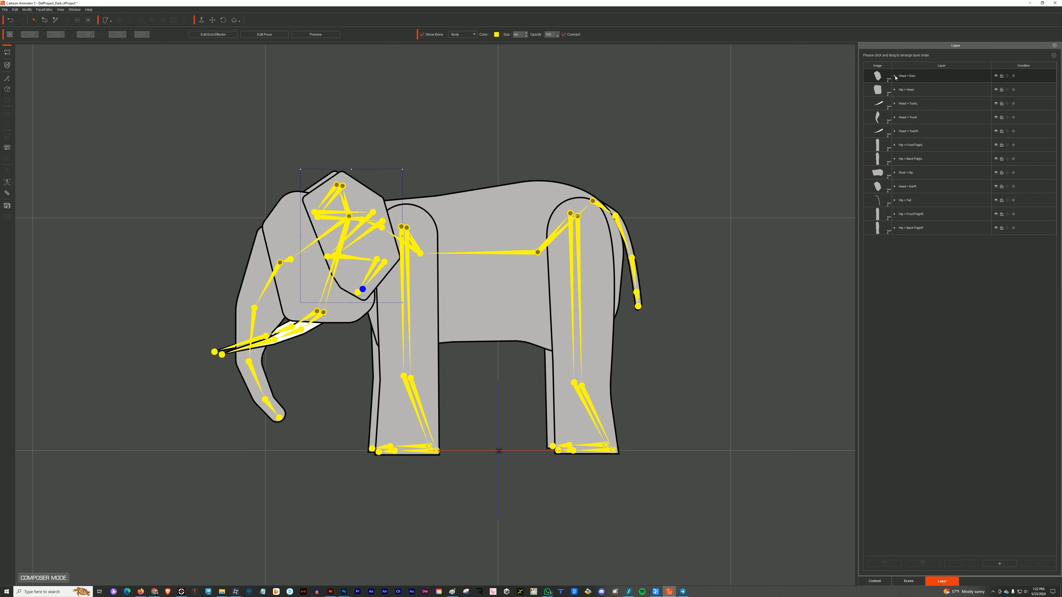
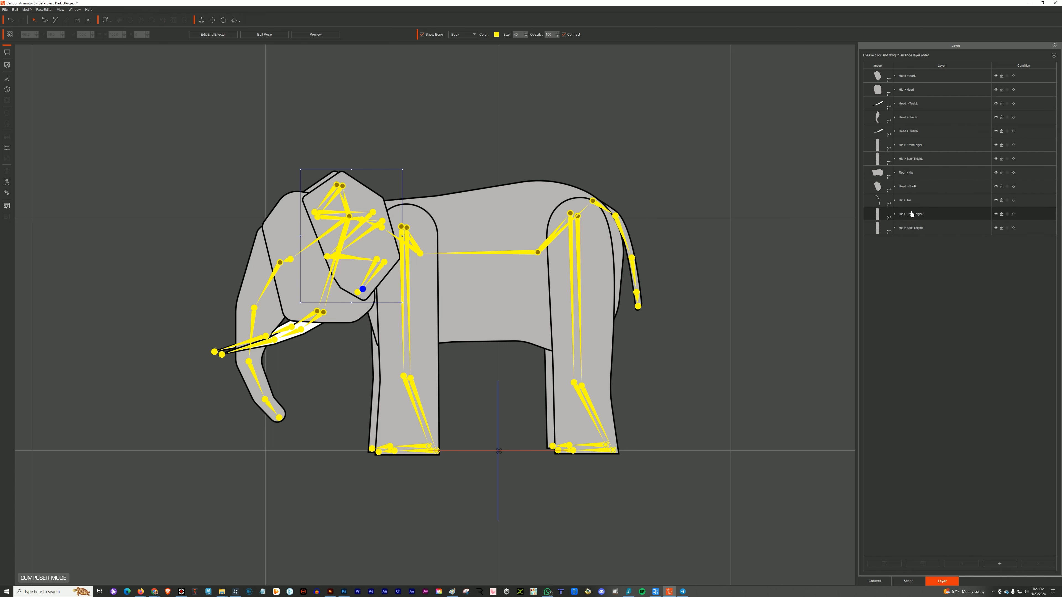
click(907, 79)
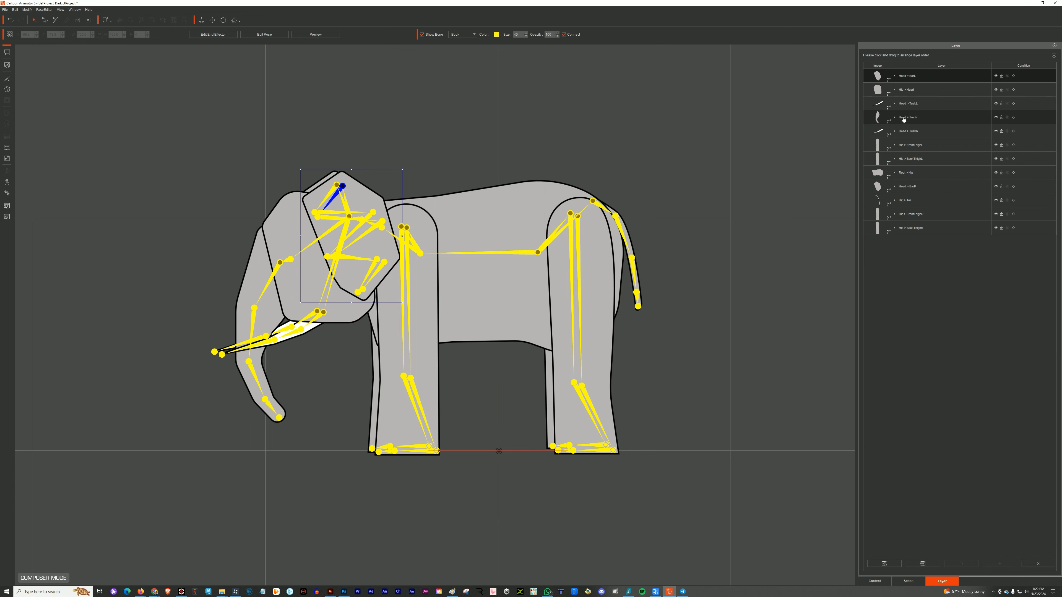
key(Down)
drag(905, 146, 910, 89)
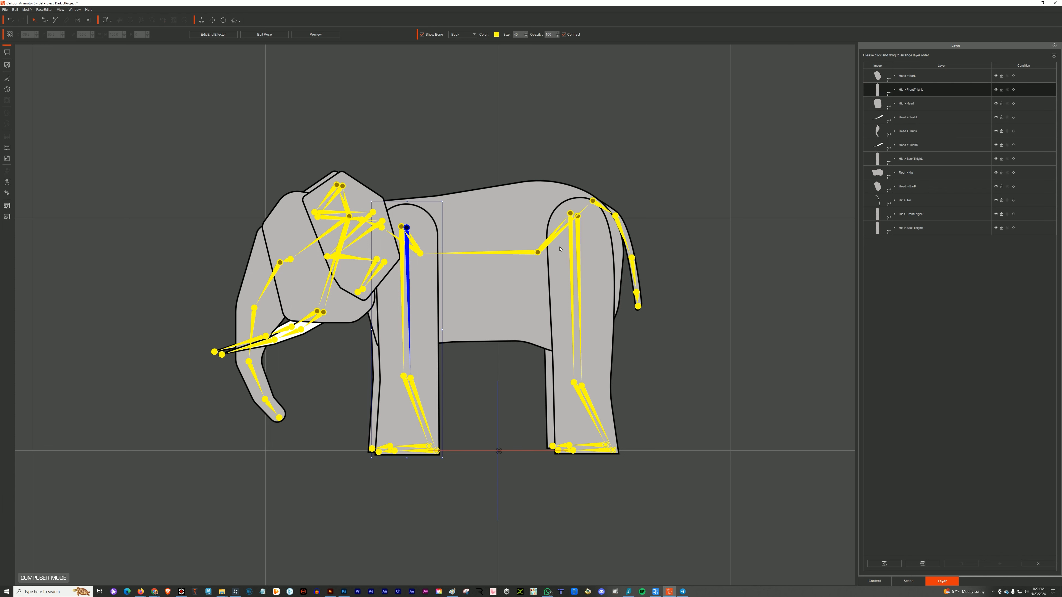
- Preview the FrontThighL leg by swinging it forward and backward to check its layering against the head, and exit the preview
click(315, 34)
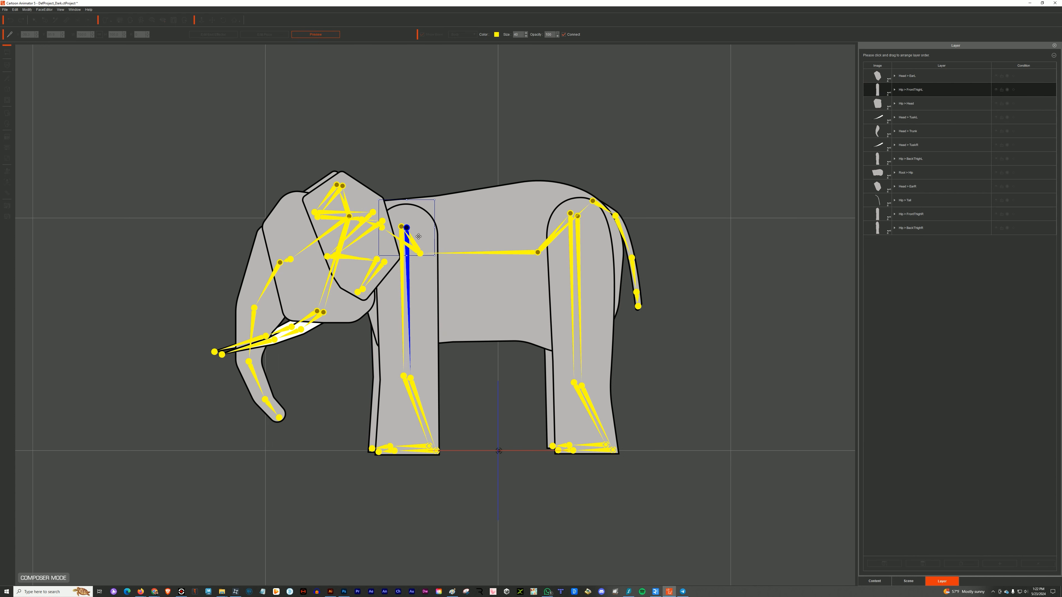
drag(440, 230, 394, 270)
drag(326, 355, 317, 329)
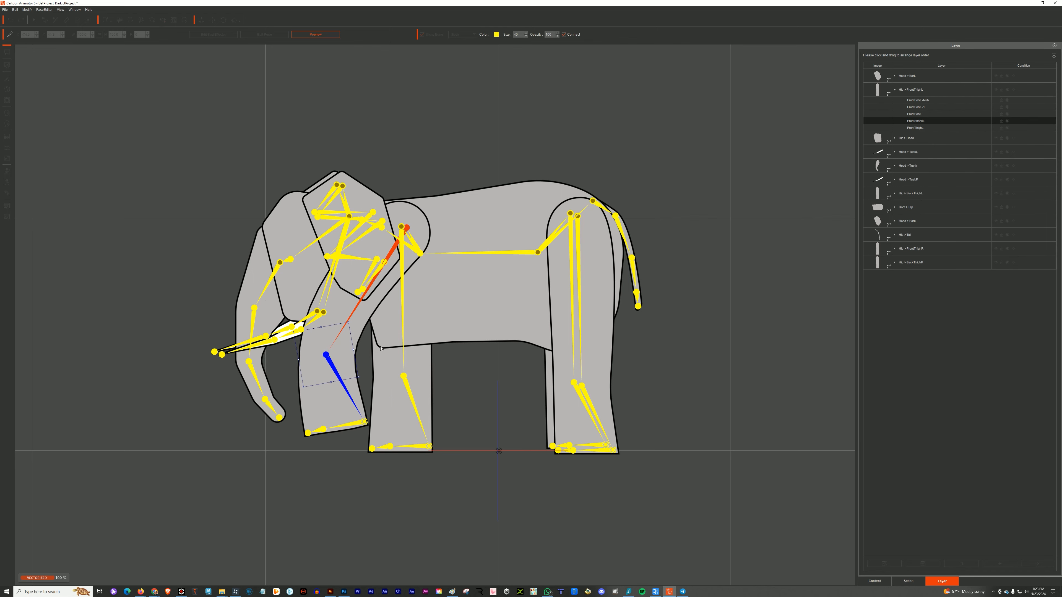
drag(385, 336, 442, 320)
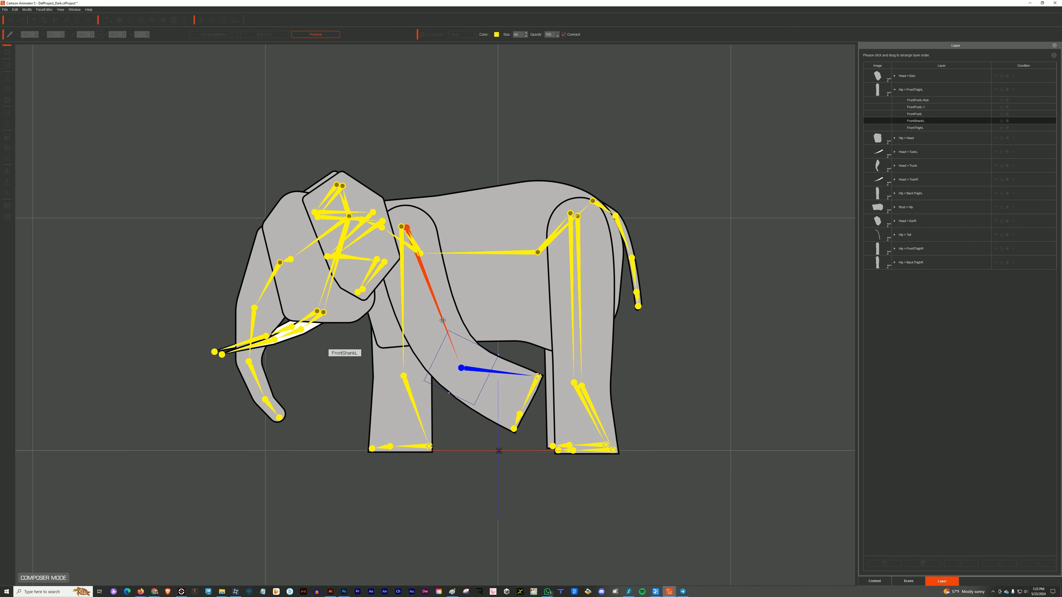
key(Escape)
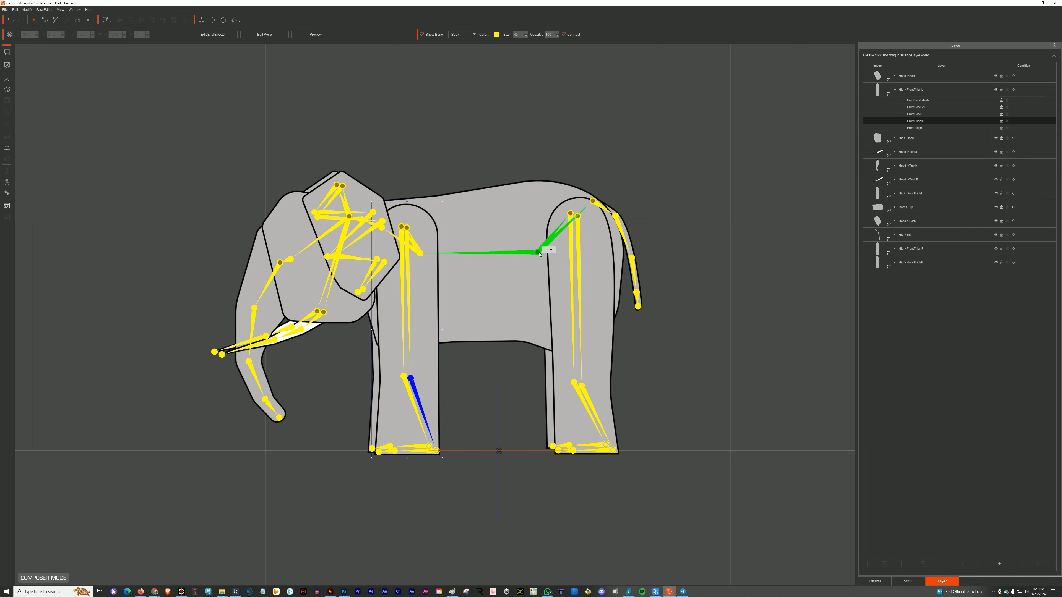
- Open end effector editing for the elephant's bones
click(495, 296)
click(213, 34)
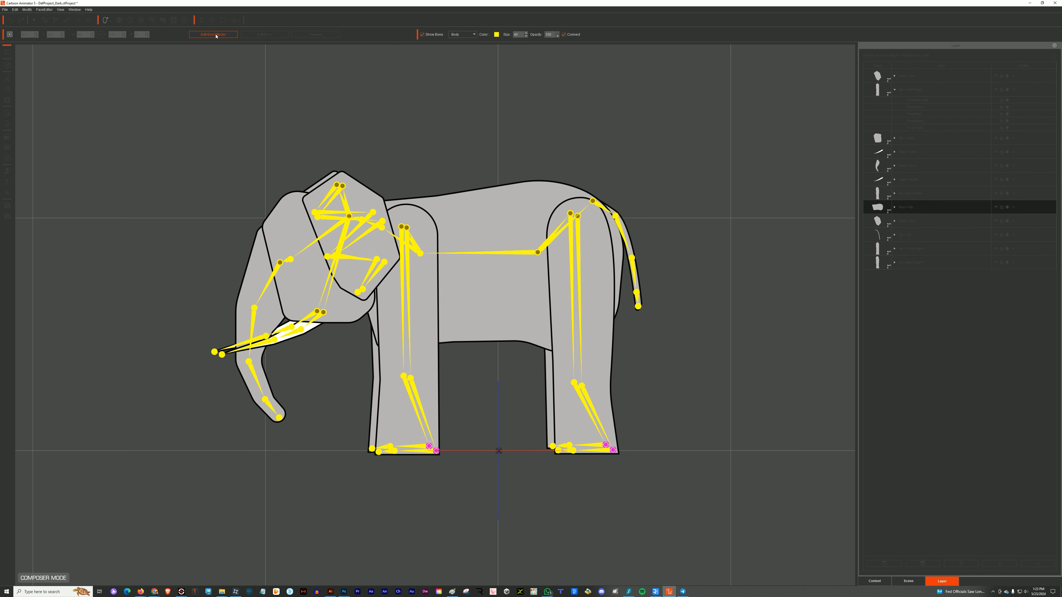
- Leave end effector editing and save the actor as elephant.ctFBactor, replacing the existing file
click(215, 35)
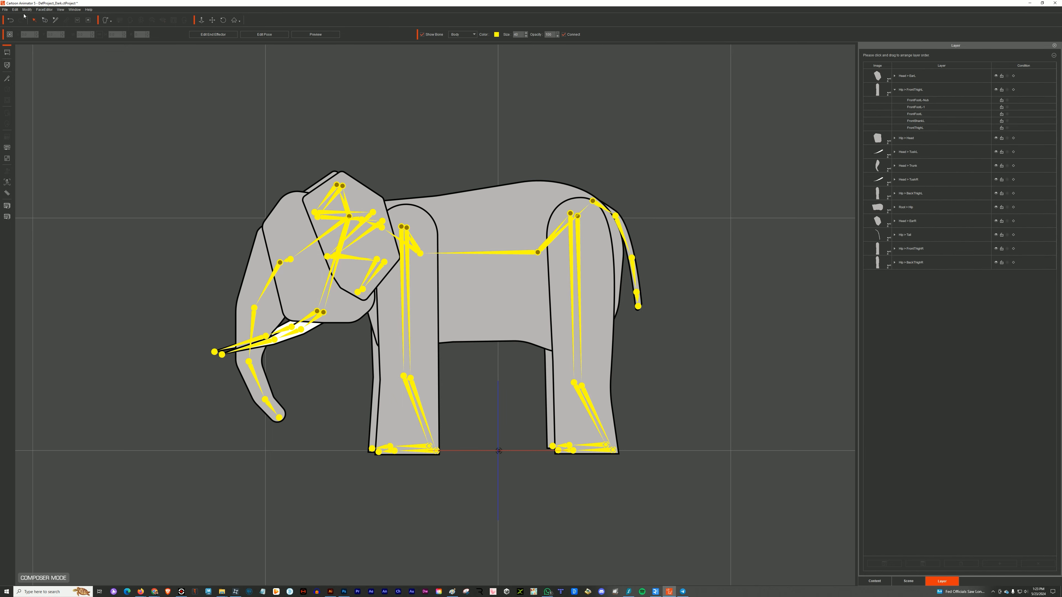
click(5, 10)
click(29, 28)
double_click(62, 45)
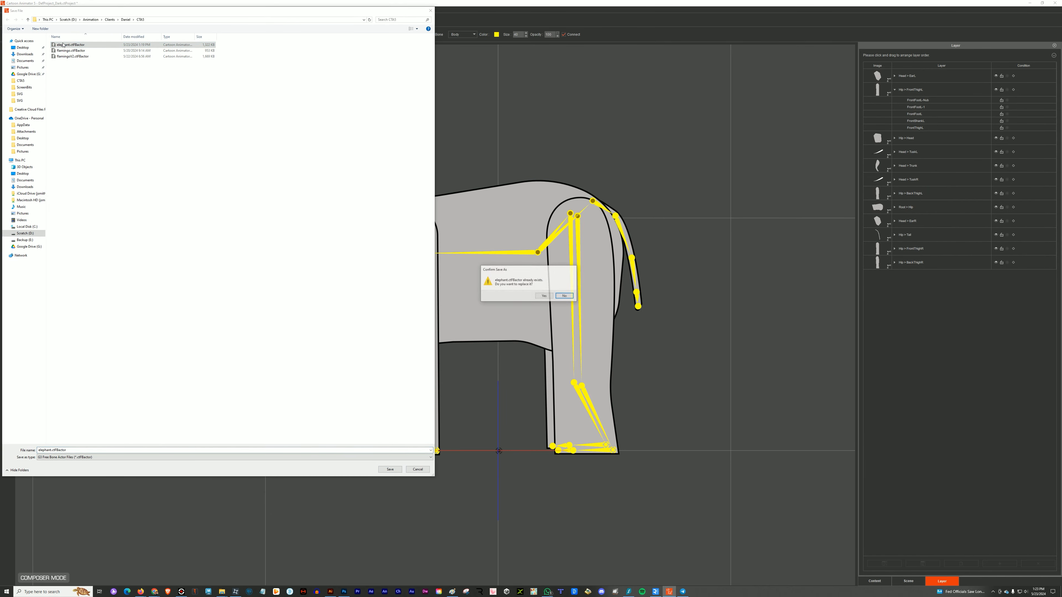
key(y)
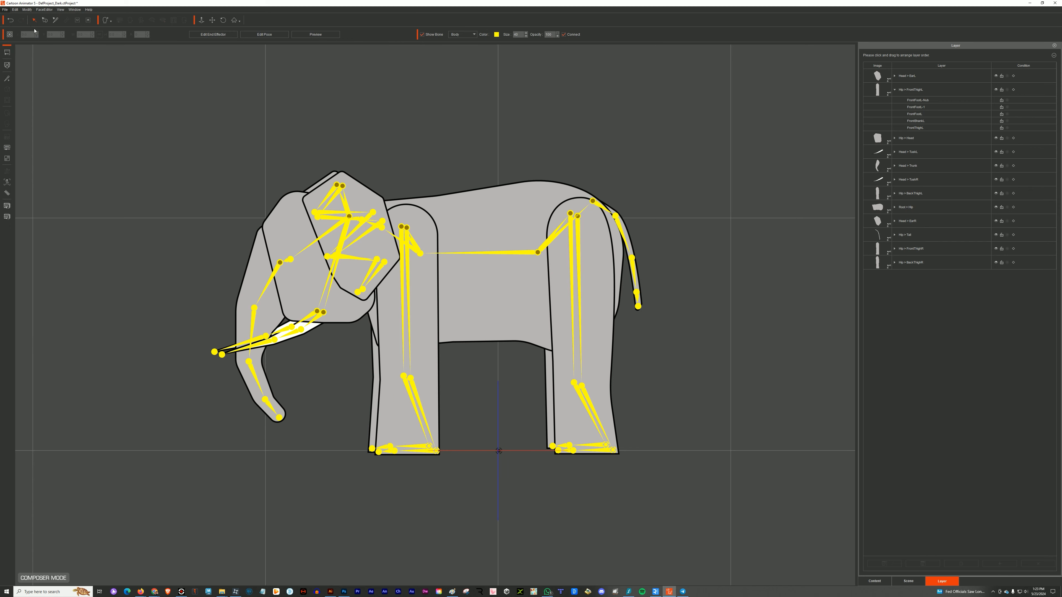
text(elephant)
key(Return)
- Auto-group the character's SVG colors by sprite in the SVG Group Editor
click(7, 158)
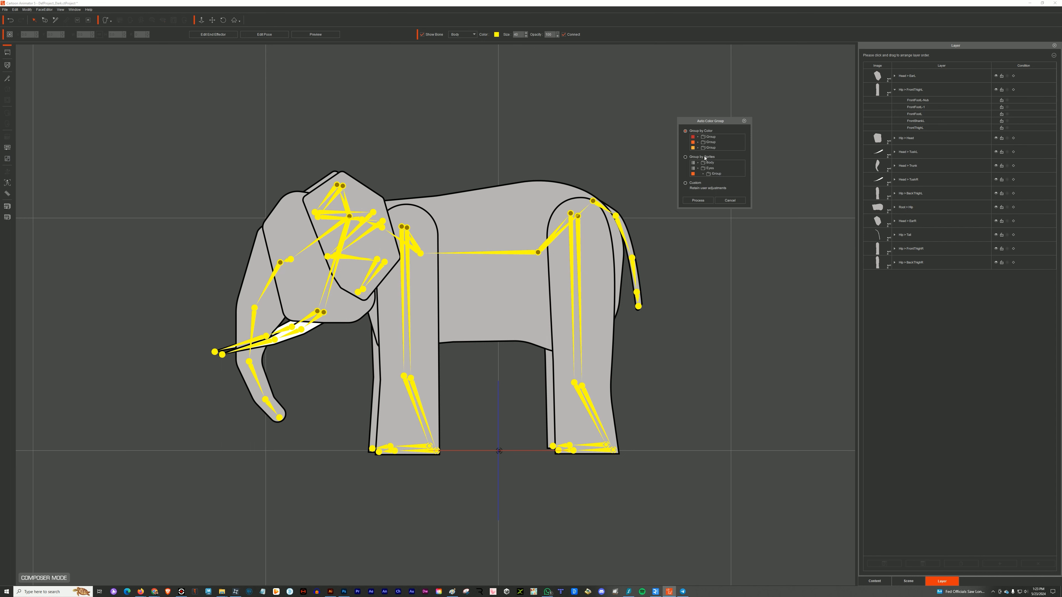
click(698, 200)
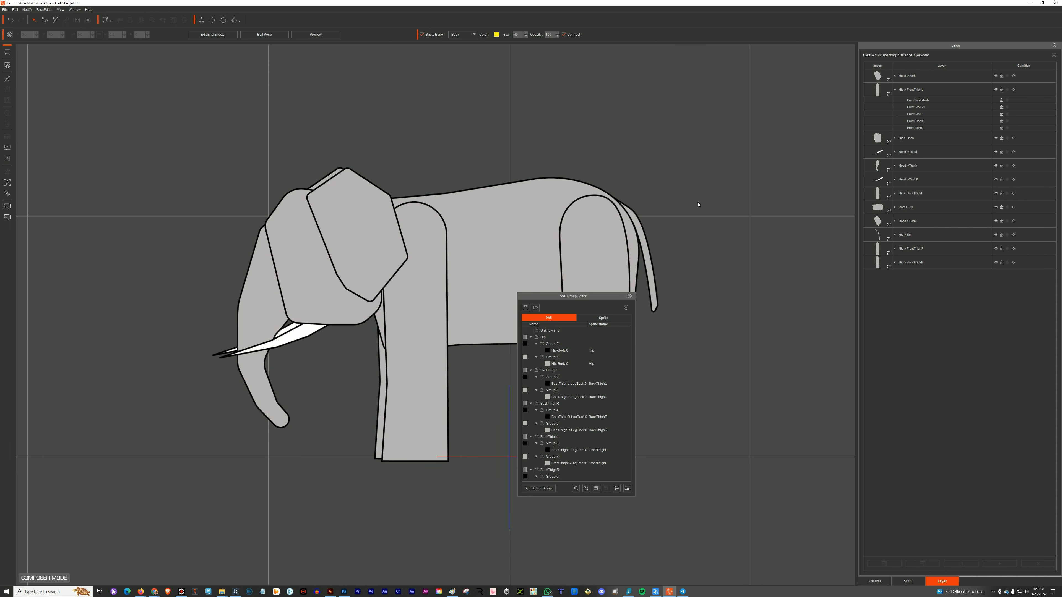
scroll(567, 379, down, 5)
scroll(566, 380, up, 8)
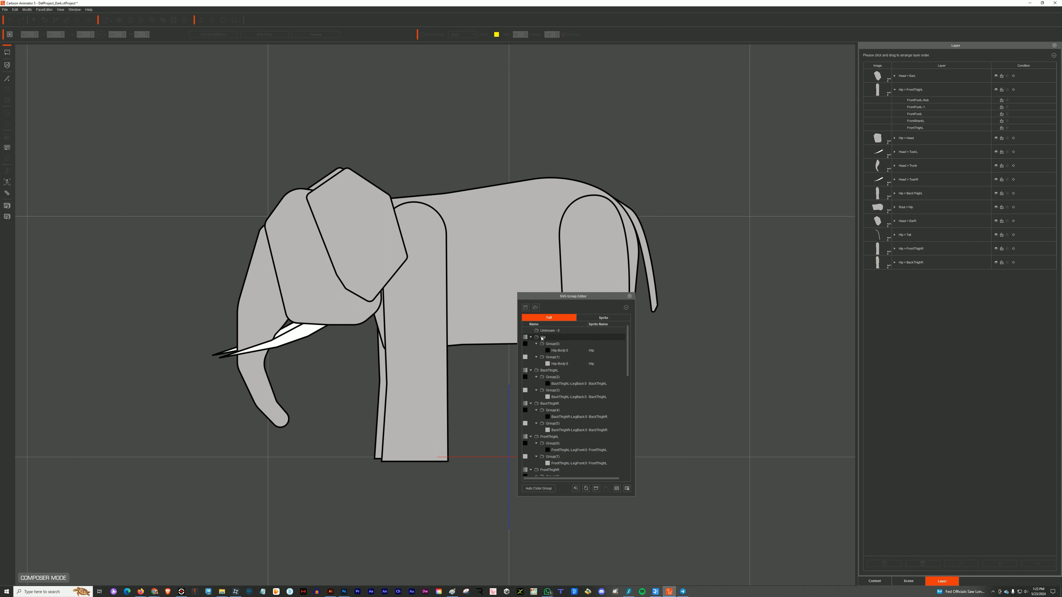
- Collapse all the sprite color groups from Hip down to Tail
click(531, 337)
click(530, 344)
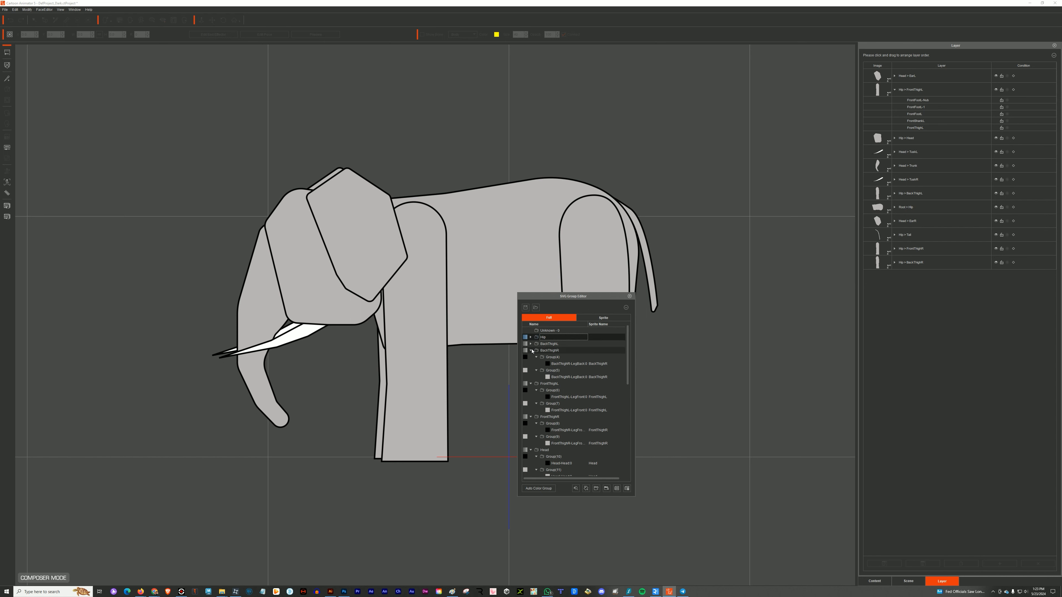
click(531, 350)
click(530, 357)
click(530, 364)
click(530, 370)
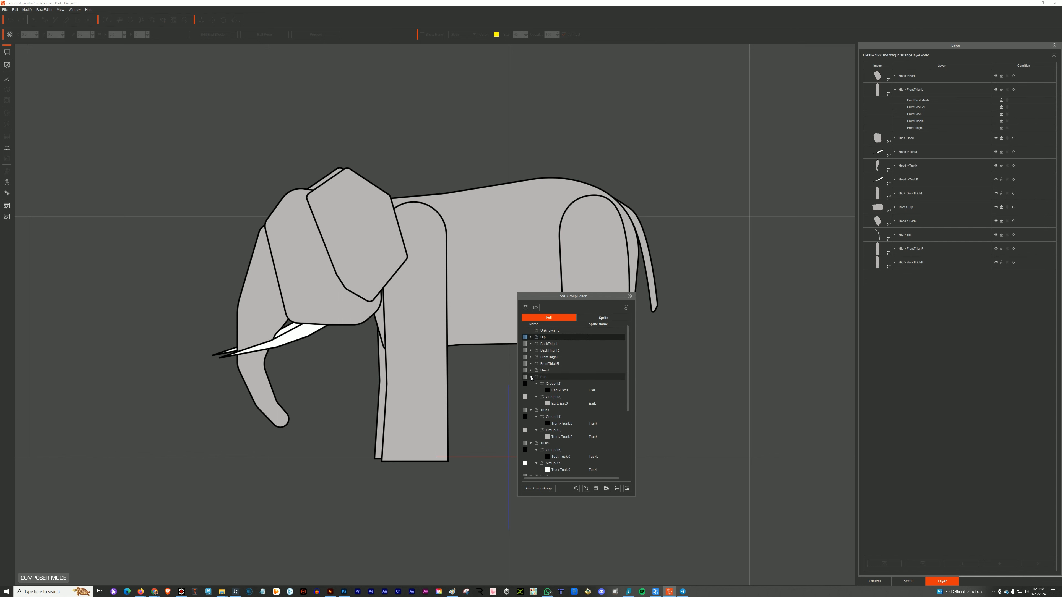
click(530, 377)
click(531, 384)
click(531, 390)
click(530, 396)
click(530, 404)
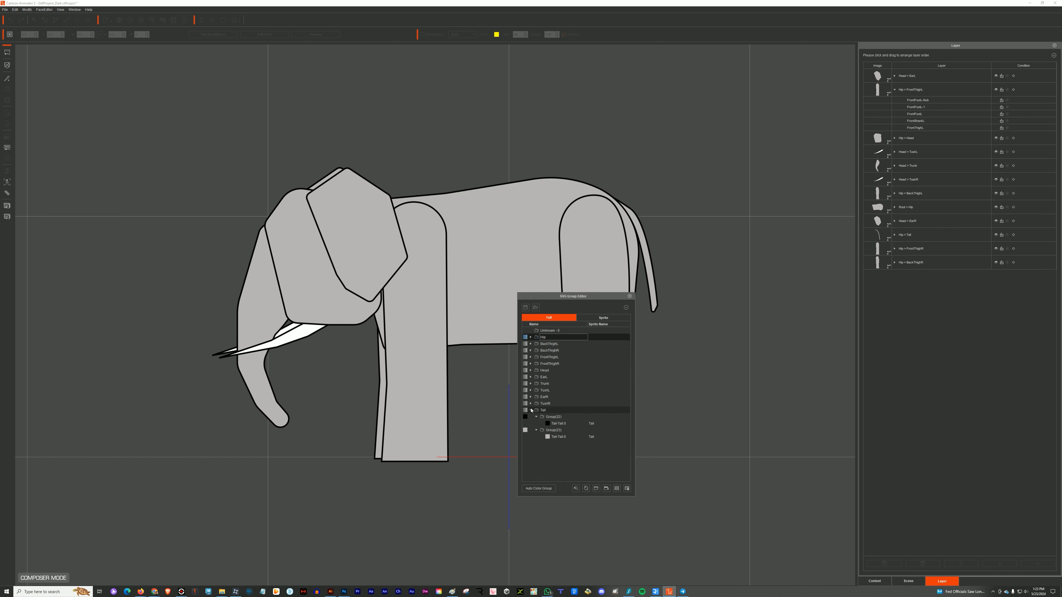
click(530, 411)
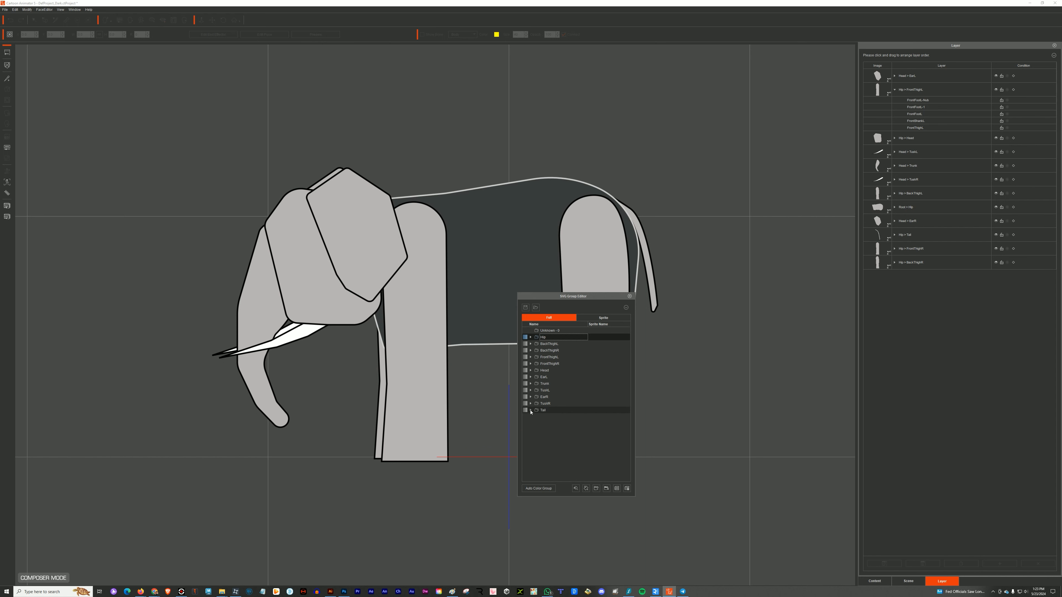
- Rename the Hip group as Color and the BackThighL group as Outlines
click(531, 337)
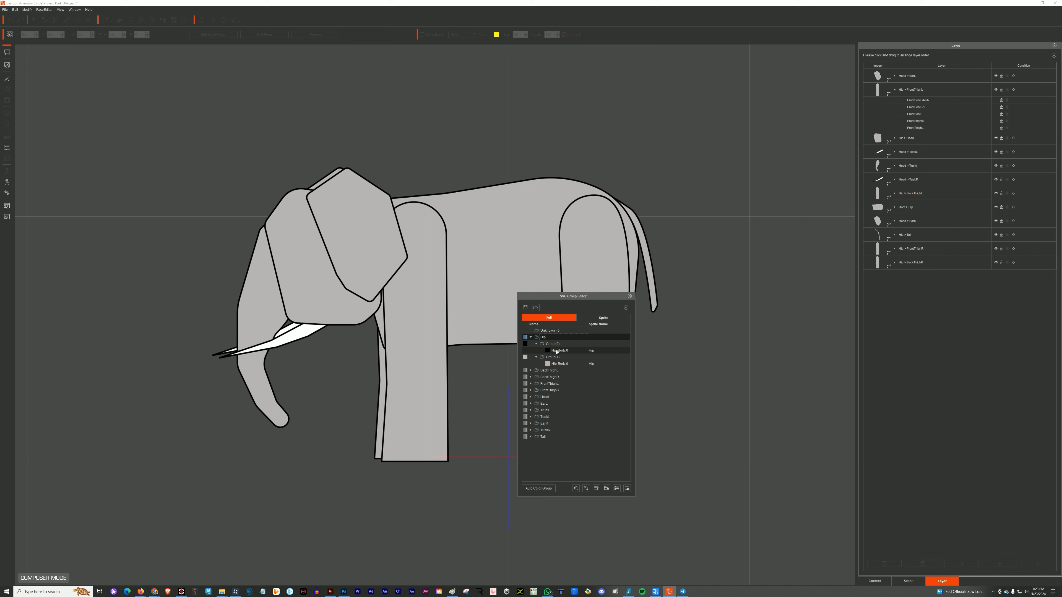
double_click(543, 337)
text(Color)
key(Return)
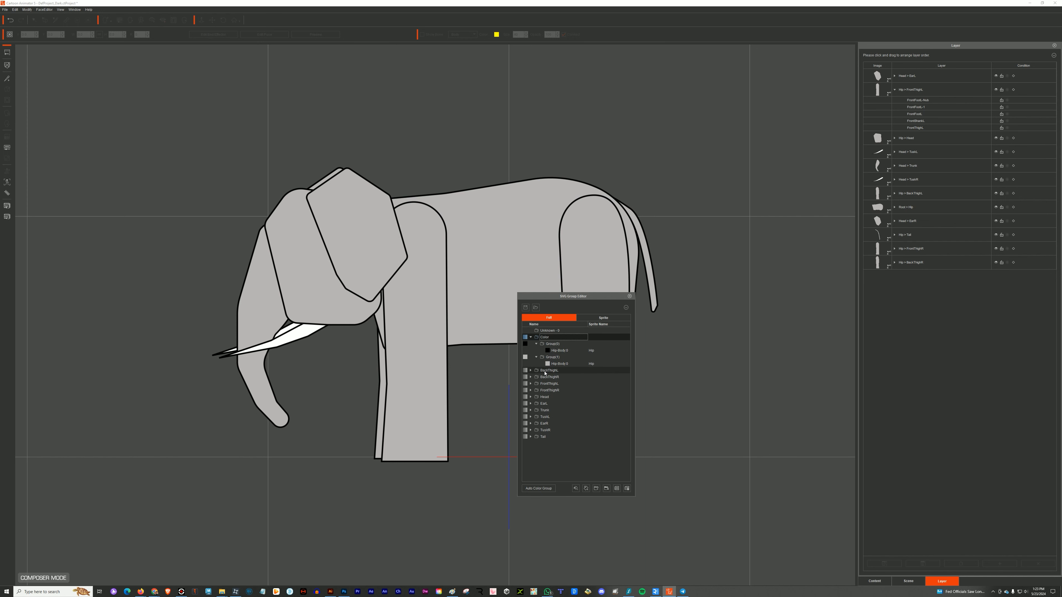
double_click(548, 370)
text(Outlines)
key(Return)
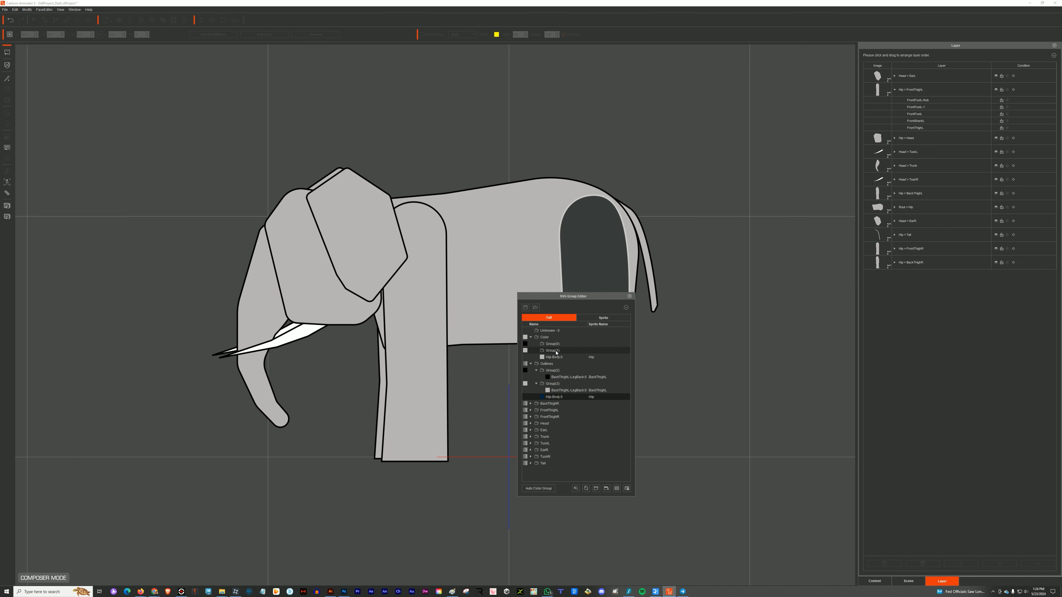
- Sort the hip and BackThighL shapes into Color for grey fills and Outlines for black ones, deleting the emptied subgroups
click(552, 351)
ctrl+click(557, 345)
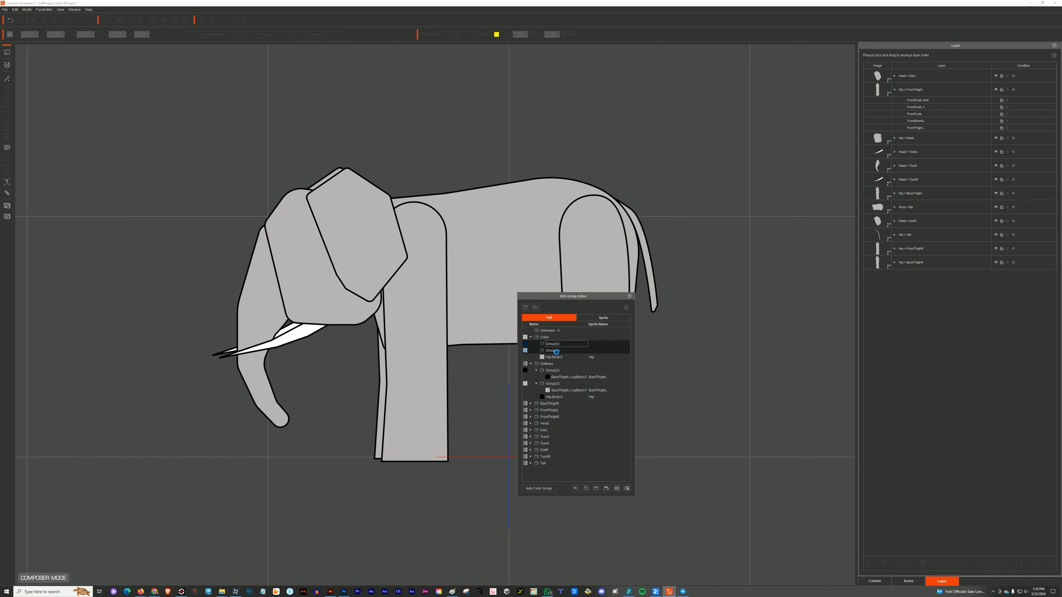
key(Delete)
drag(556, 364, 551, 342)
- Move the grey BackThighR, FrontThighL and FrontThighR shapes into Color and their black shapes into Outlines
click(531, 377)
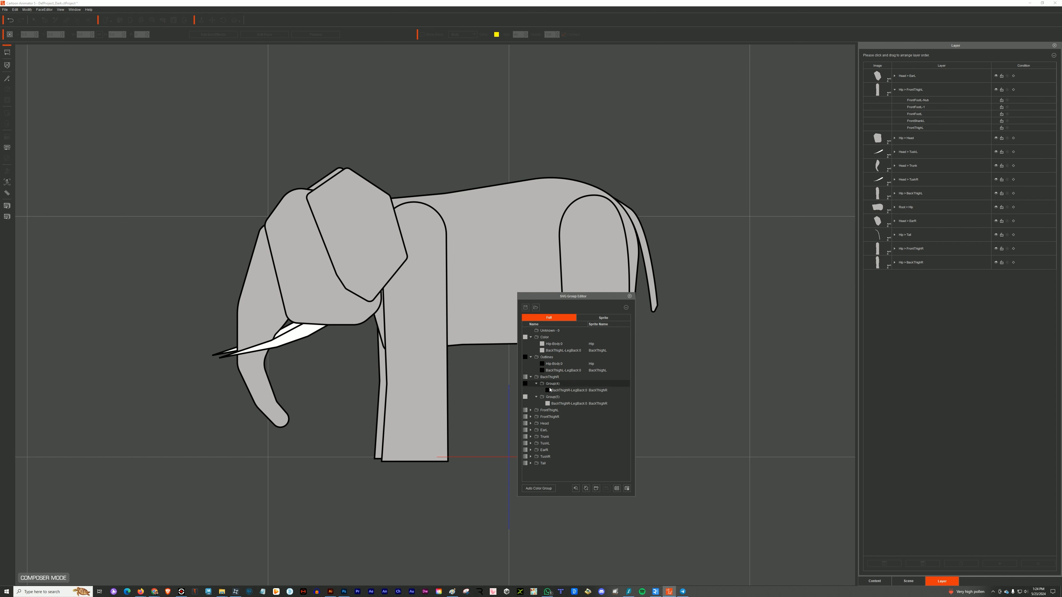
drag(549, 390, 552, 367)
drag(560, 403, 556, 347)
click(530, 410)
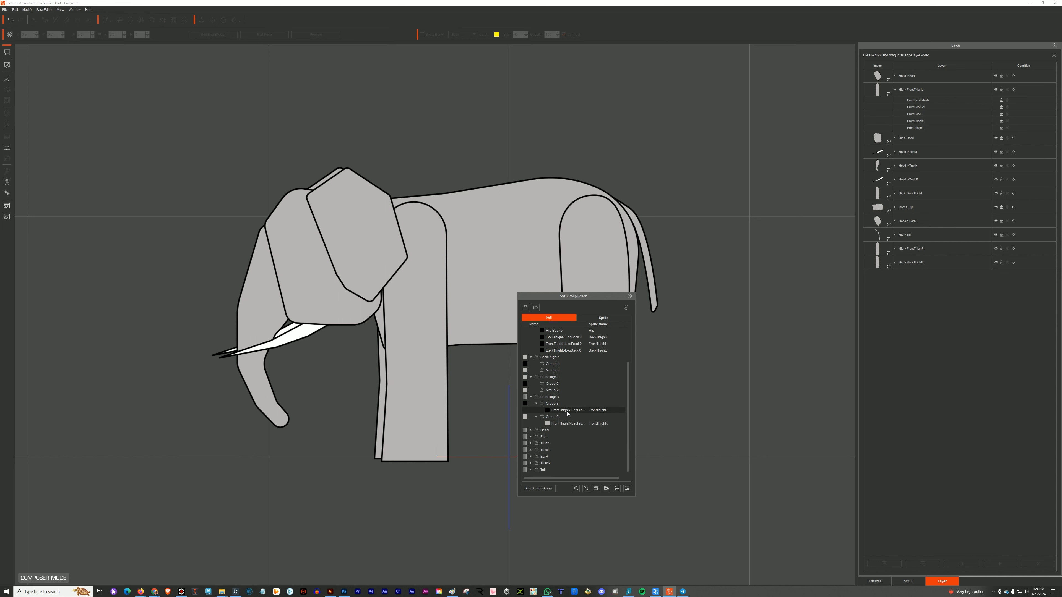
drag(567, 413, 565, 349)
scroll(566, 360, up, 3)
drag(565, 470, 560, 356)
scroll(561, 368, down, 3)
- Move the head's black shape into Outlines and its grey shape into Color
click(530, 430)
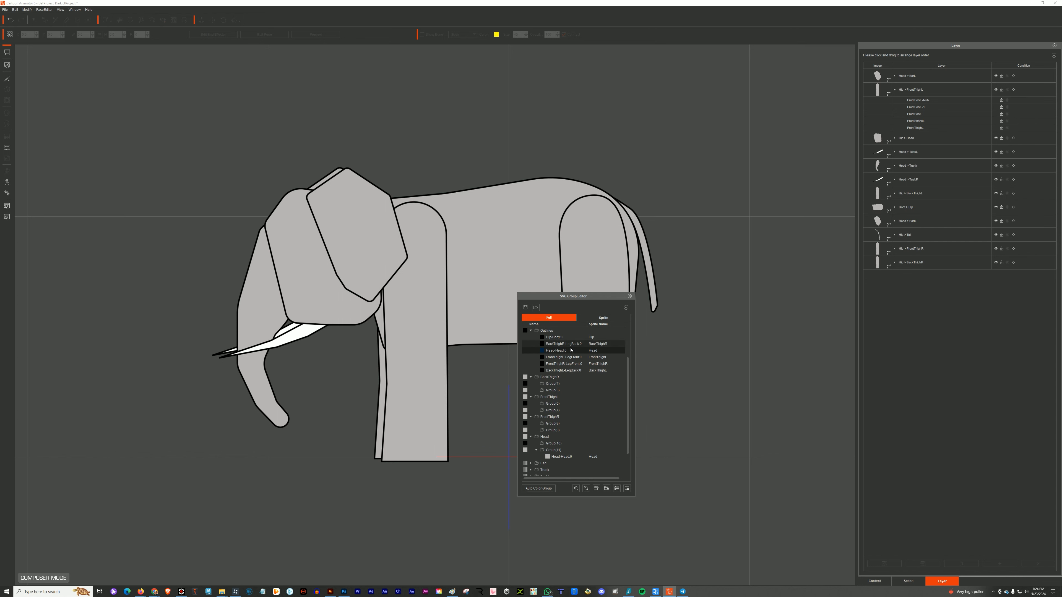
drag(561, 456, 561, 418)
drag(561, 418, 560, 360)
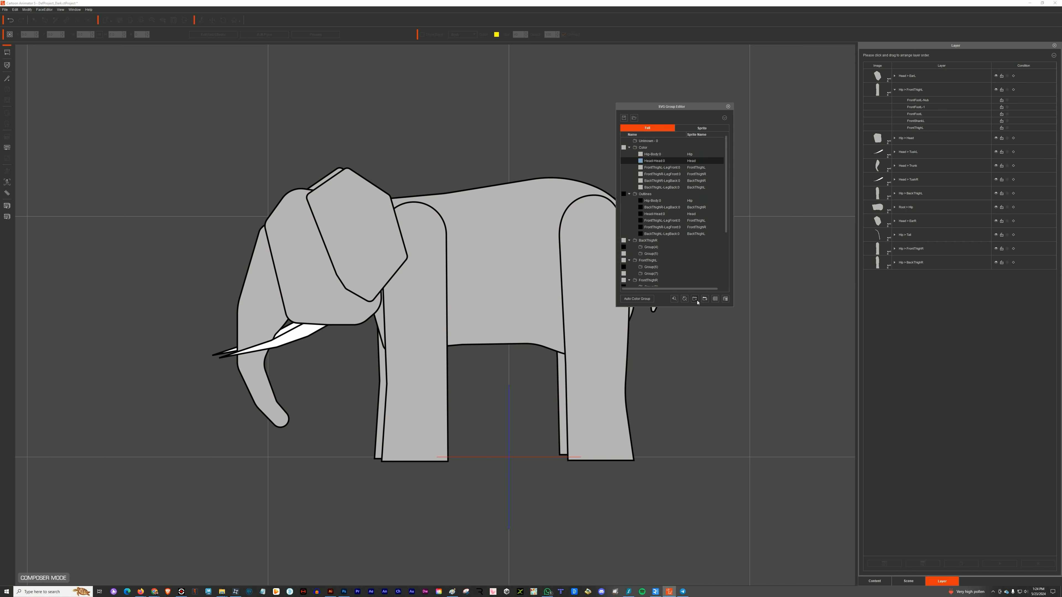
- Enlarge the SVG Group Editor and sort the EarL and Trunk shapes into the Color and Outlines groups
drag(695, 307, 695, 516)
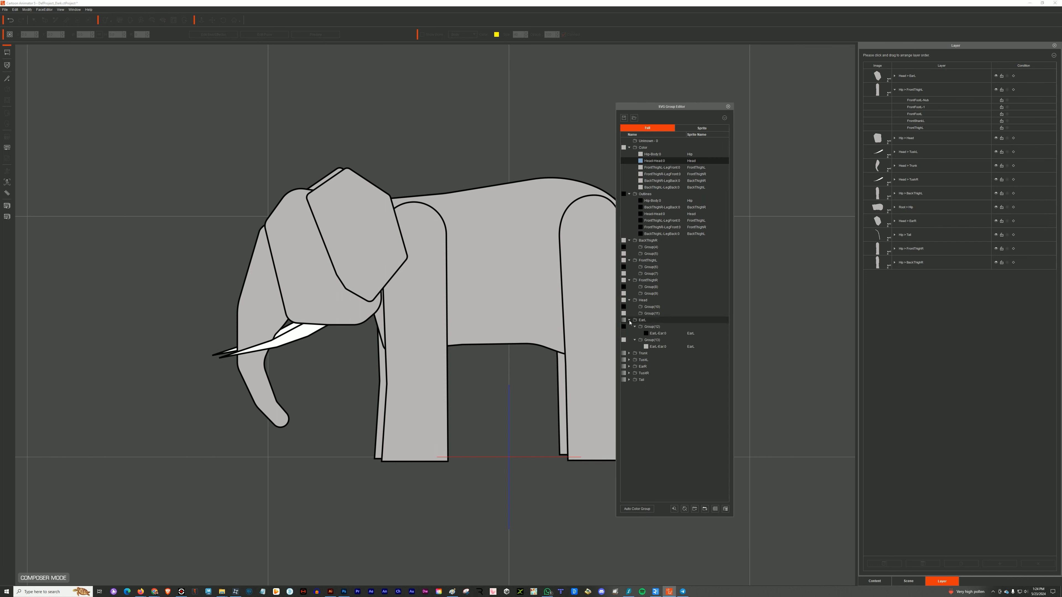
drag(657, 333, 665, 217)
drag(660, 346, 673, 171)
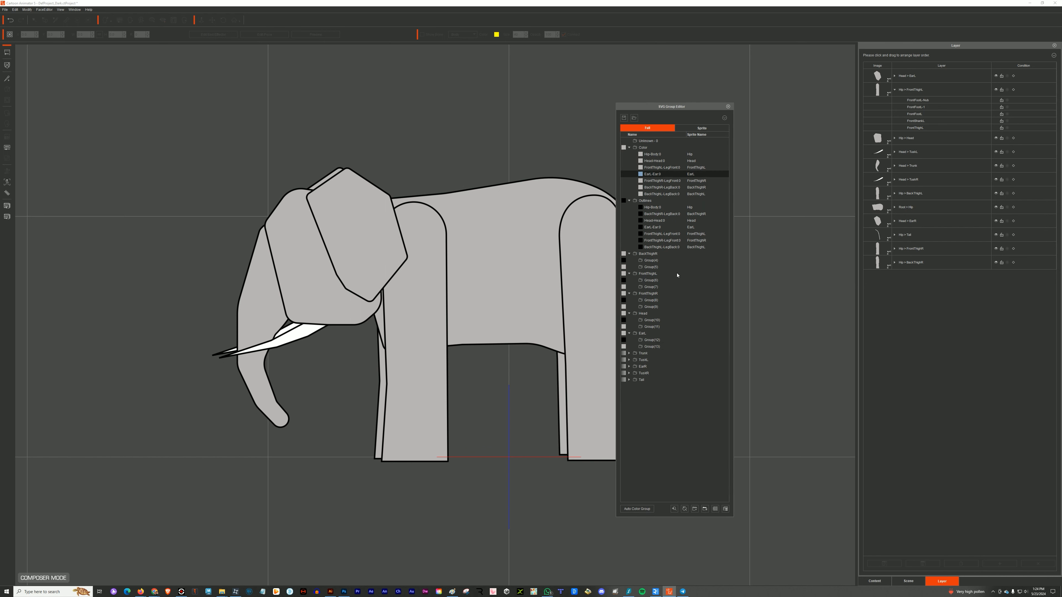
click(629, 353)
drag(660, 366, 673, 174)
- Move the left tusk's black shape into Outlines and rename the tusk's group as Tusk-White
click(629, 386)
mouse_move(659, 400)
mouse_down()
mouse_move(672, 232)
mouse_move(660, 397)
mouse_move(661, 198)
mouse_move(656, 437)
mouse_move(660, 414)
mouse_move(643, 394)
mouse_up()
double_click(643, 394)
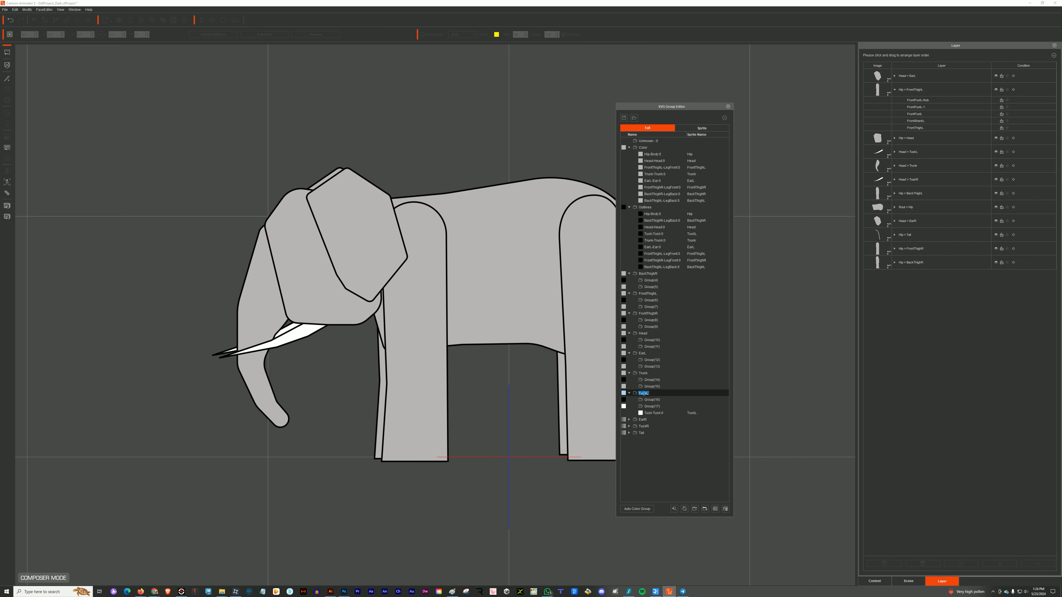
text(Tusk-White)
key(Return)
- Delete the emptied groups from BackThighR through Trunk
click(652, 373)
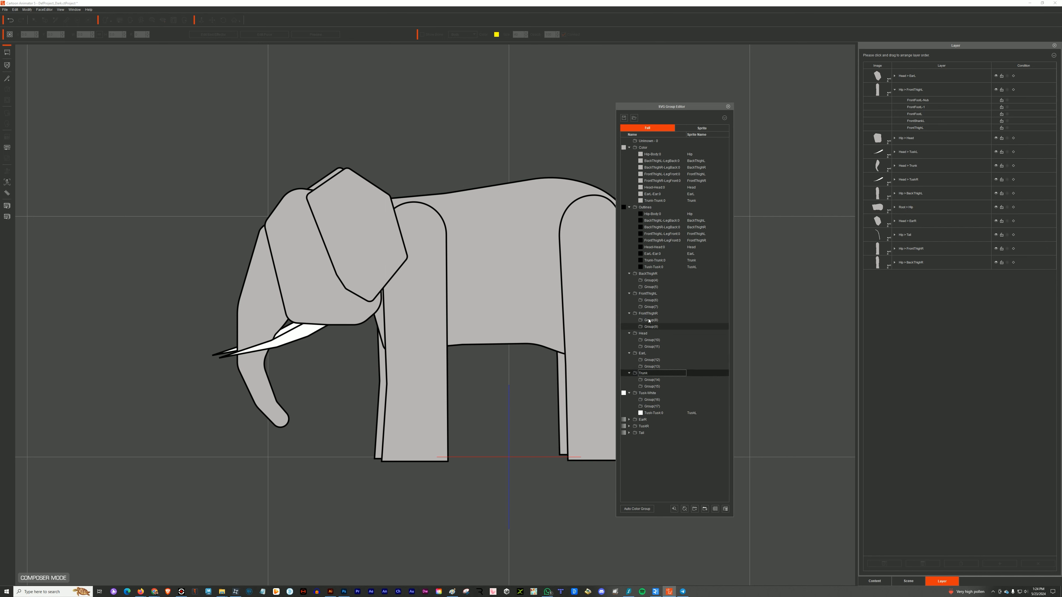
shift+click(651, 274)
key(Delete)
click(517, 314)
- Sort the EarR, TuskR and Tail shapes into Color and Outlines, putting the white tusk shape in Tusk-White
click(628, 300)
click(629, 333)
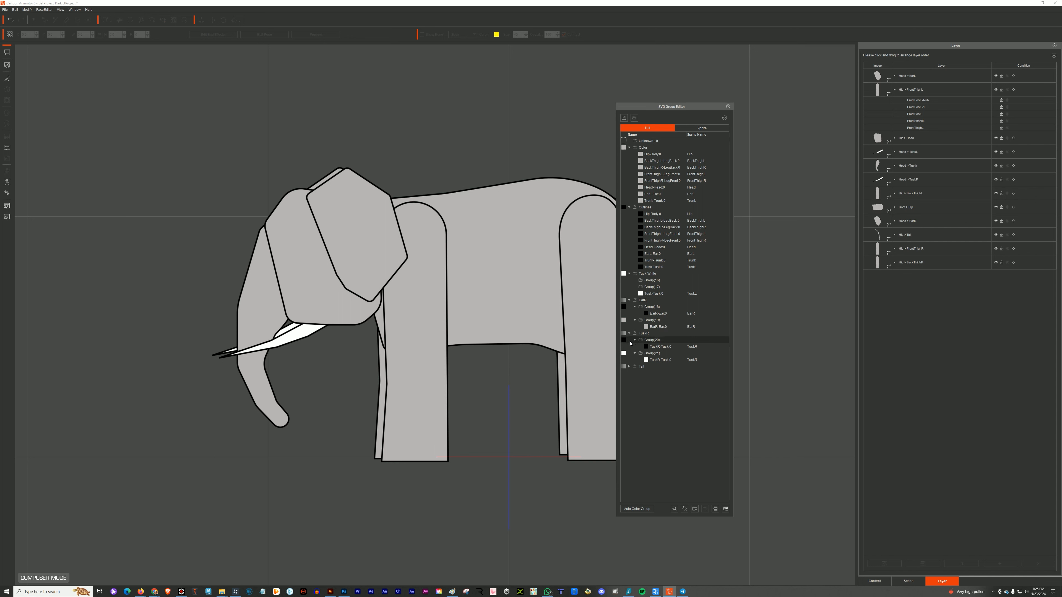
click(629, 366)
drag(657, 381, 666, 252)
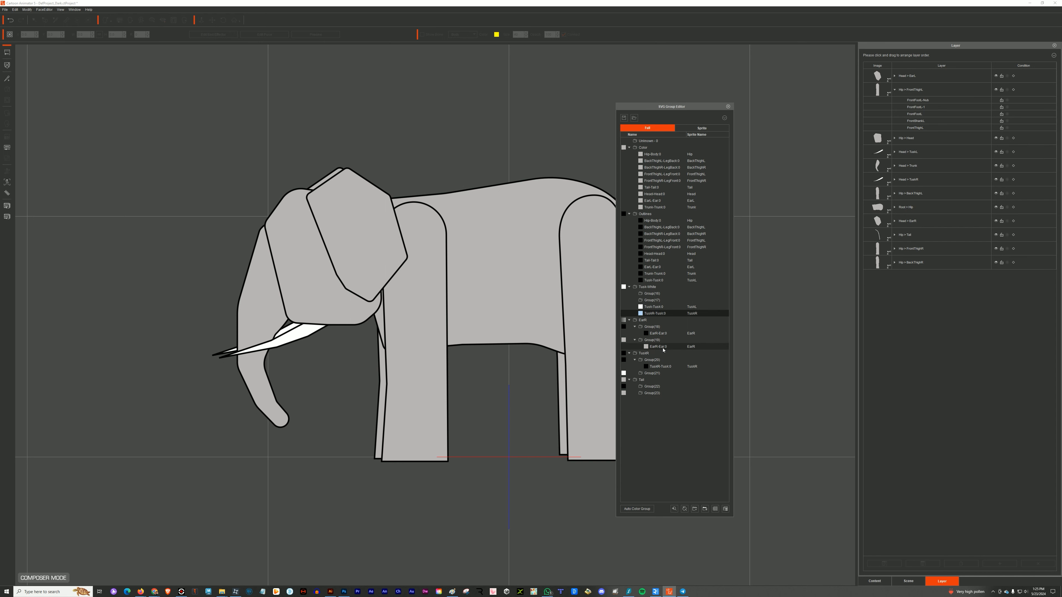
drag(663, 347, 665, 179)
drag(665, 366, 671, 251)
- Delete the emptied EarR, TuskR and Tail groups
shift+click(646, 380)
key(Delete)
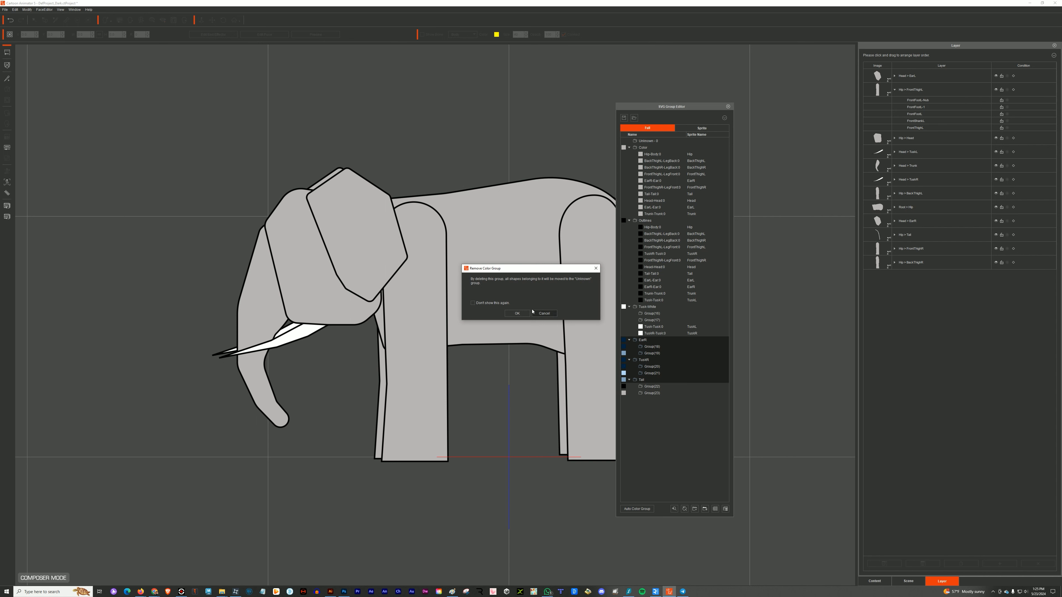
click(517, 313)
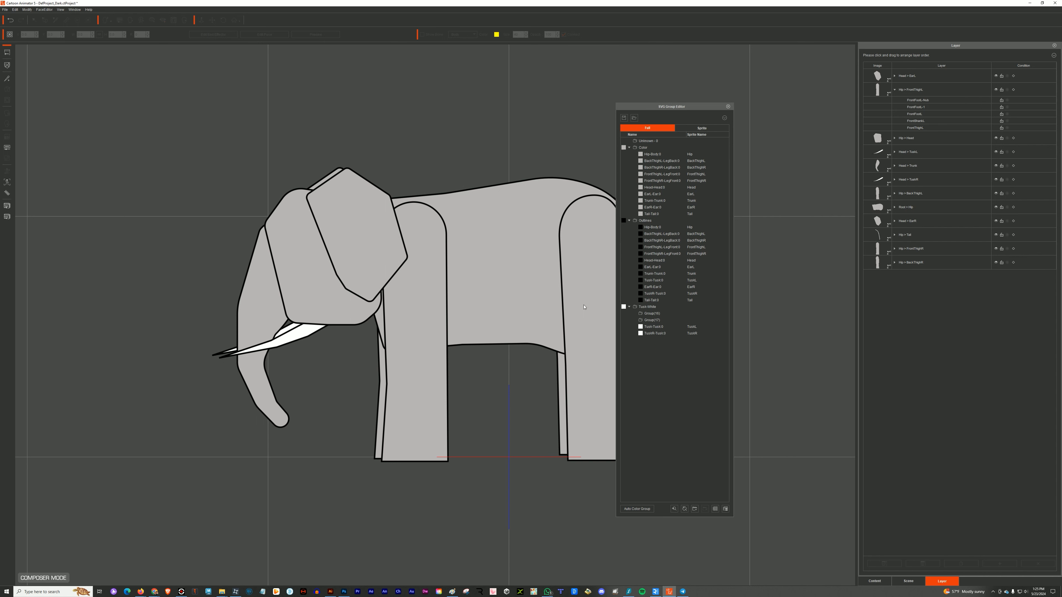
- Collapse the Color, Outlines and Tusk-White groups and select each one to check which shapes it covers
click(628, 306)
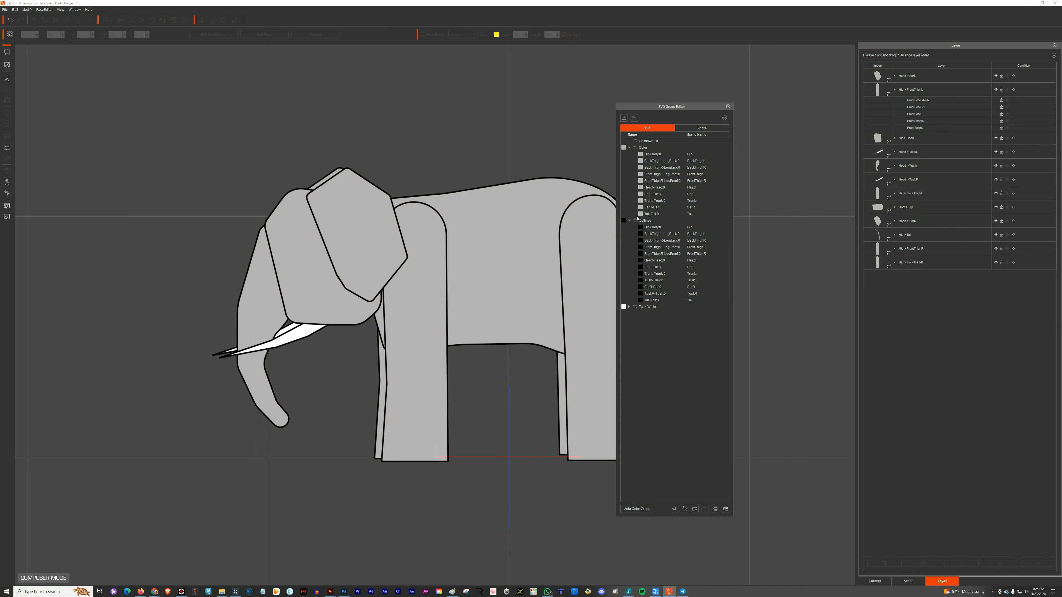
click(629, 220)
click(628, 147)
click(644, 147)
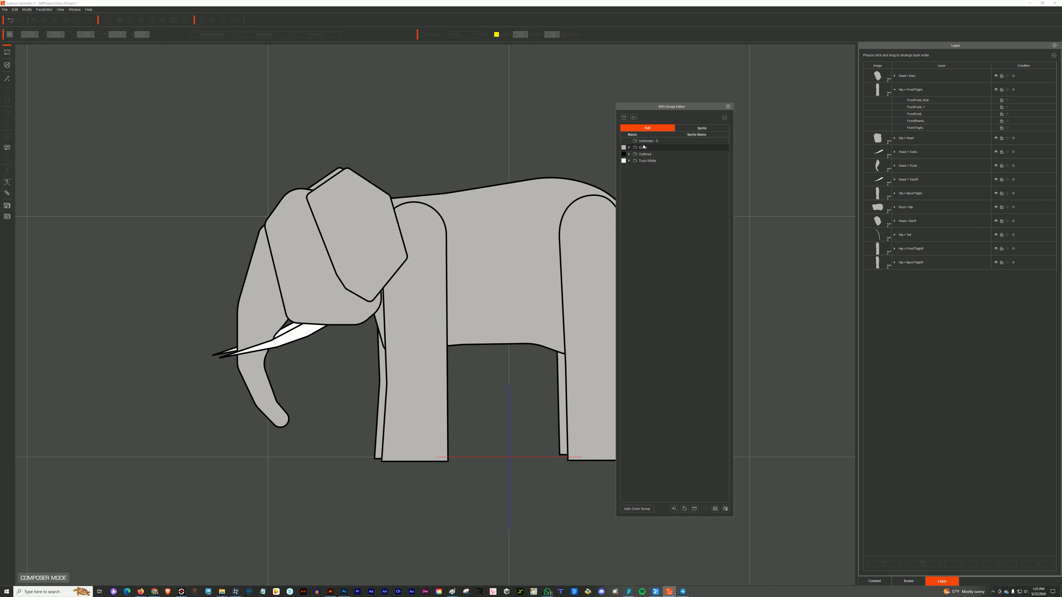
click(647, 154)
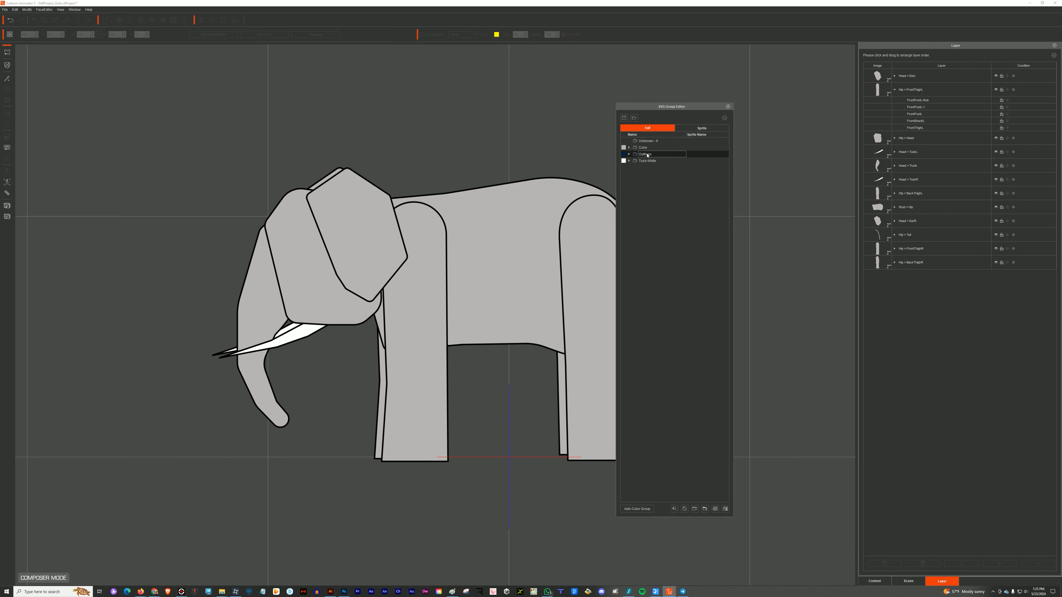
click(649, 162)
- Move the SVG Group Editor off the elephant and save the color group profile as elephant in the client's project folder
drag(684, 106, 757, 98)
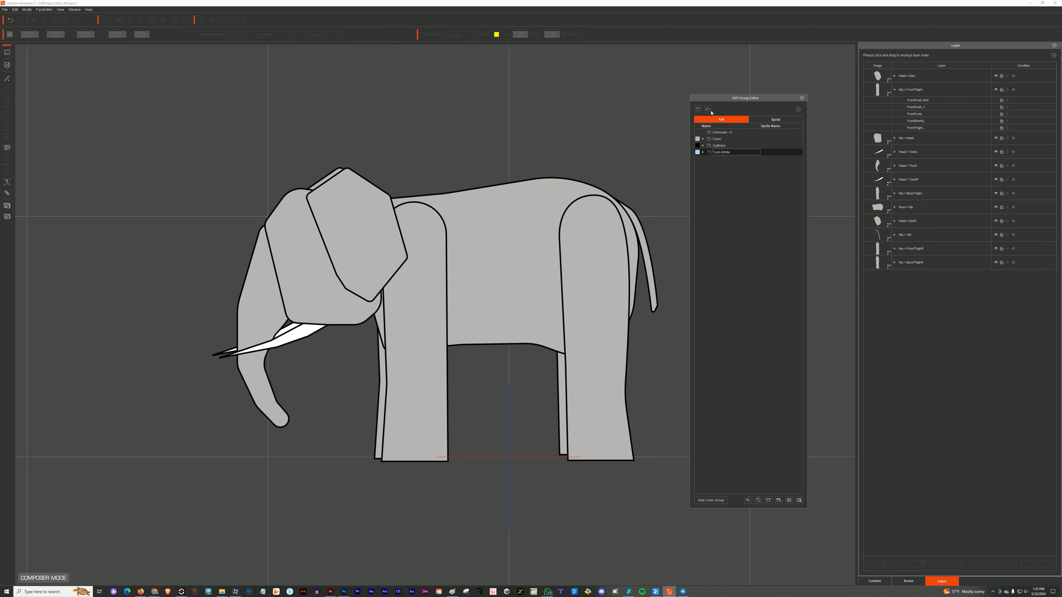
click(698, 109)
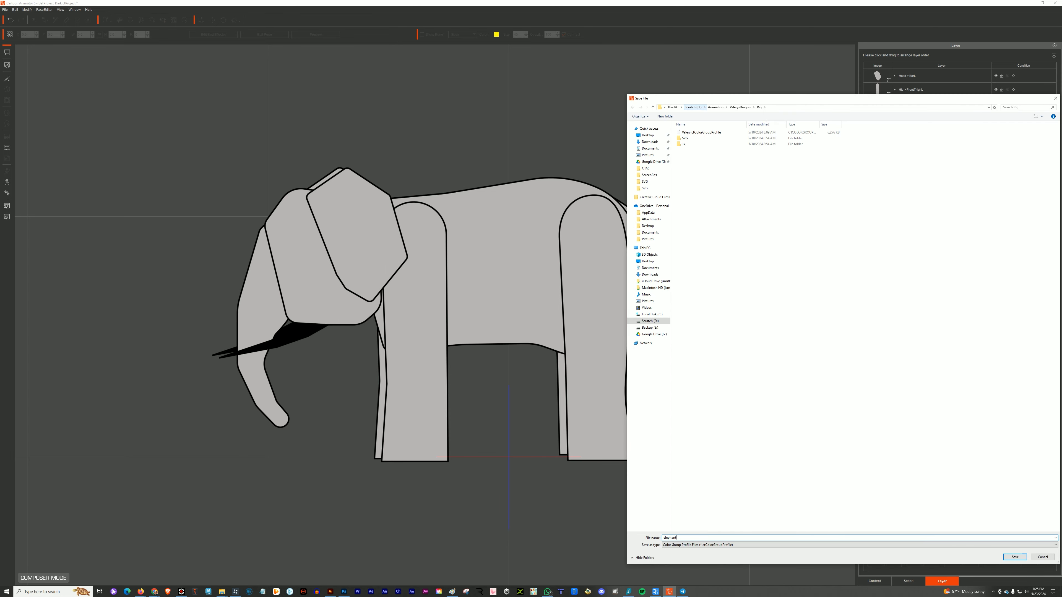
click(715, 107)
double_click(710, 137)
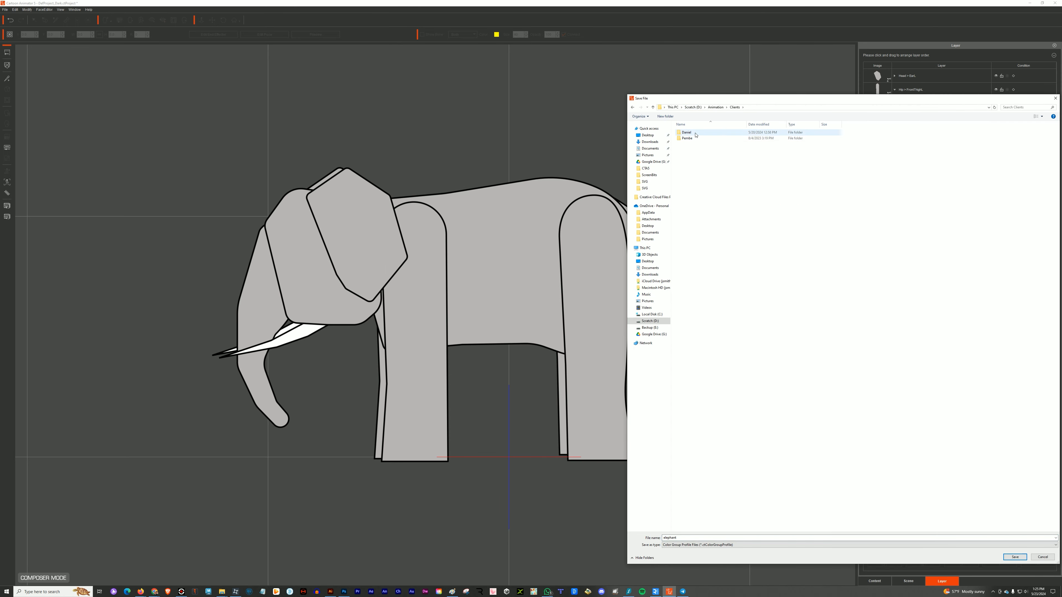
double_click(694, 134)
double_click(690, 144)
click(1015, 557)
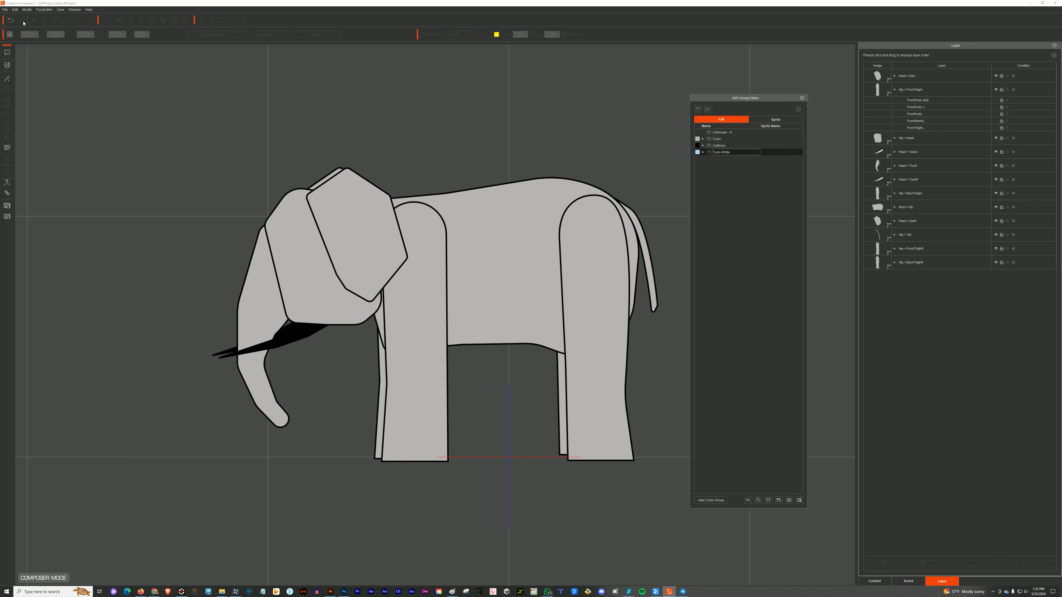
- Save the object profile as elephant.ctObjProfile, replacing the existing file
click(5, 9)
click(21, 25)
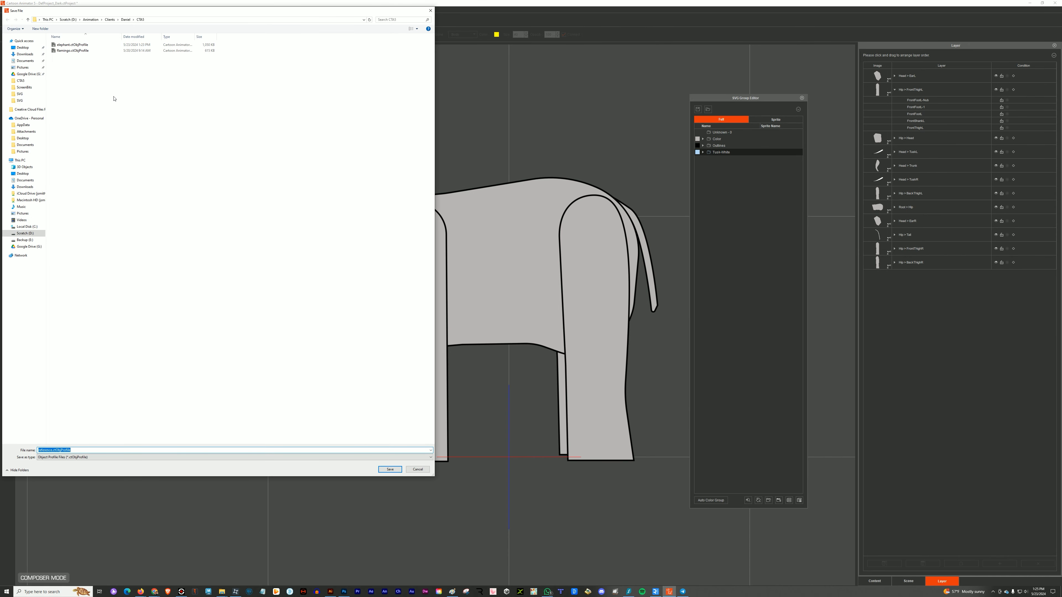
double_click(72, 44)
click(545, 296)
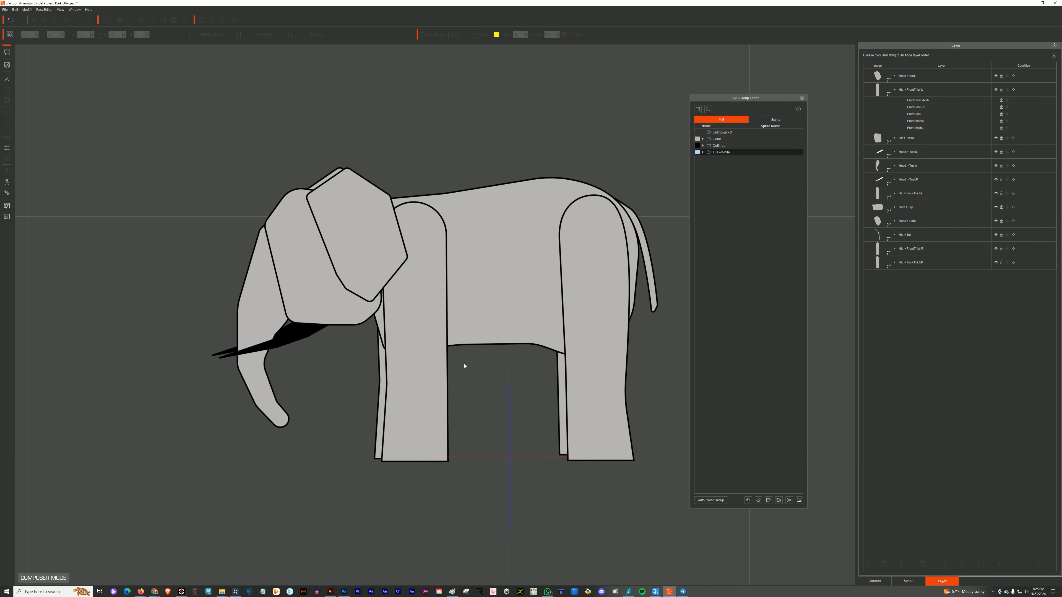
- Return to the stage from Composer Mode and move the elephant a little closer to the middle of the camera frame
click(5, 53)
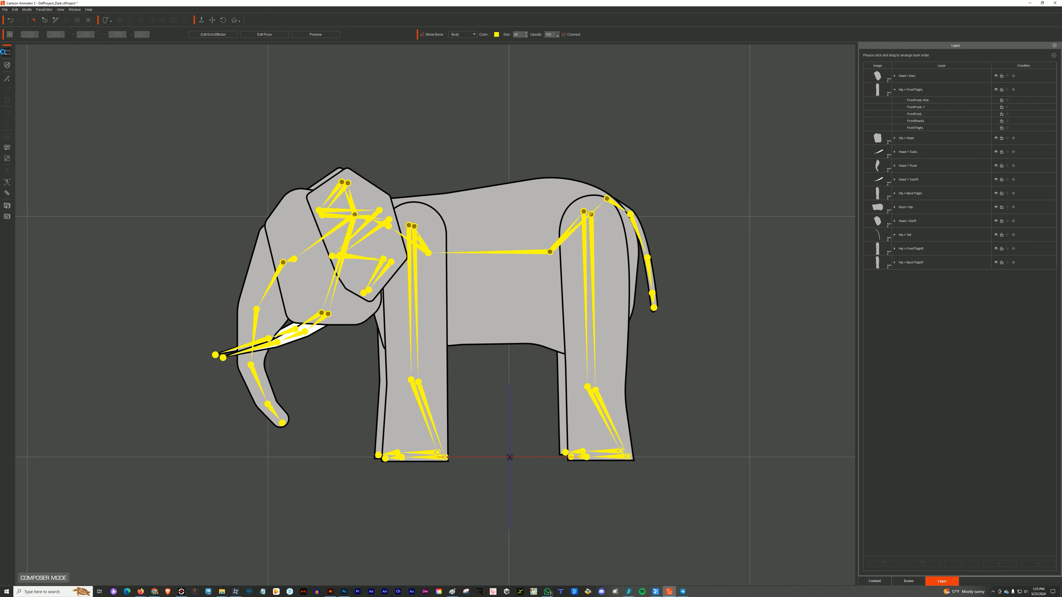
click(445, 304)
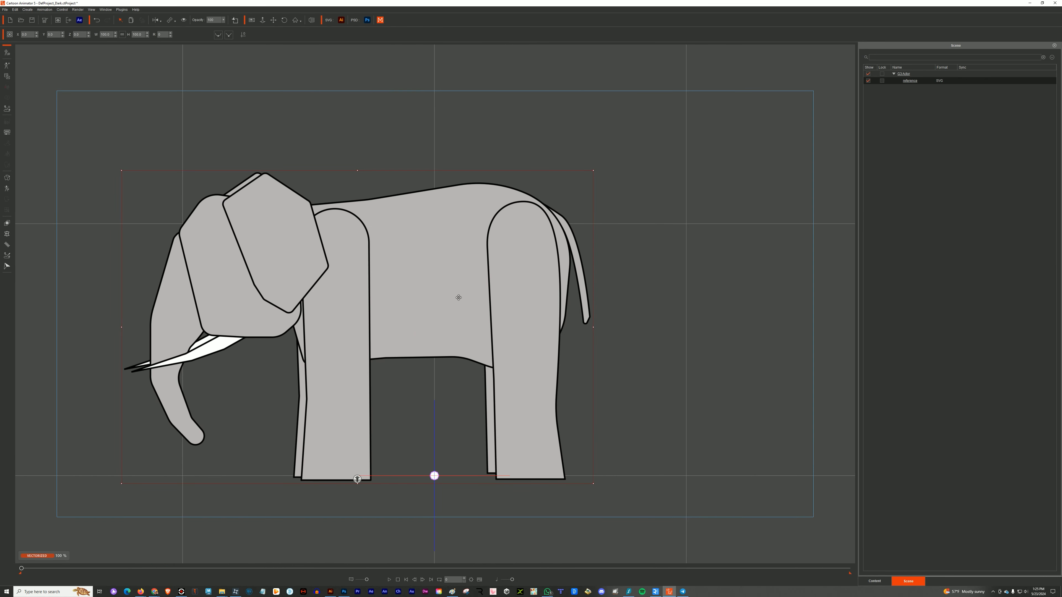
drag(441, 295, 502, 288)
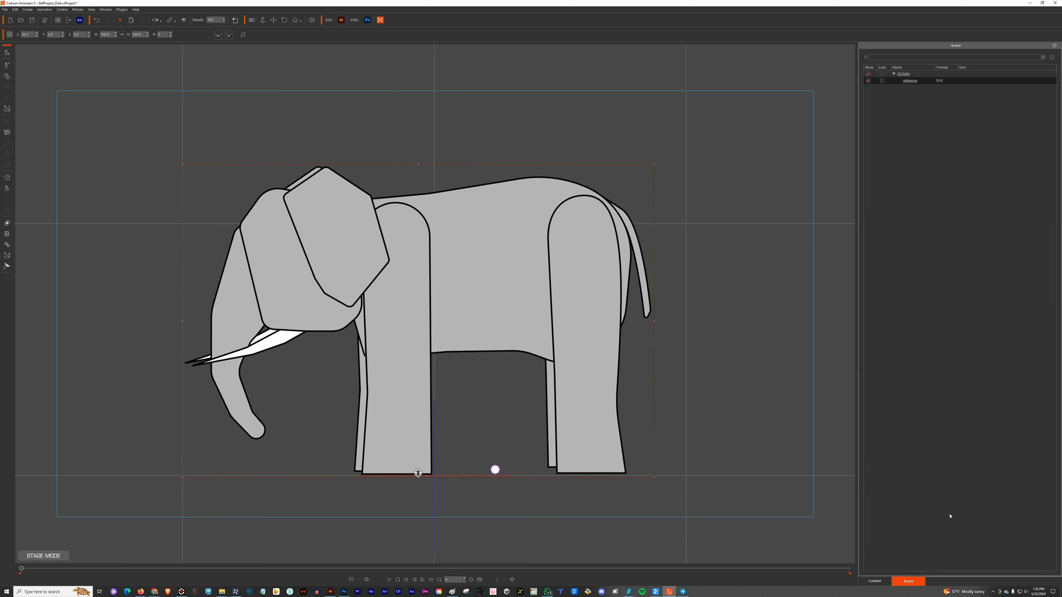
- Save the actor as Elephant in the client's custom Free Bone actor folder
click(874, 582)
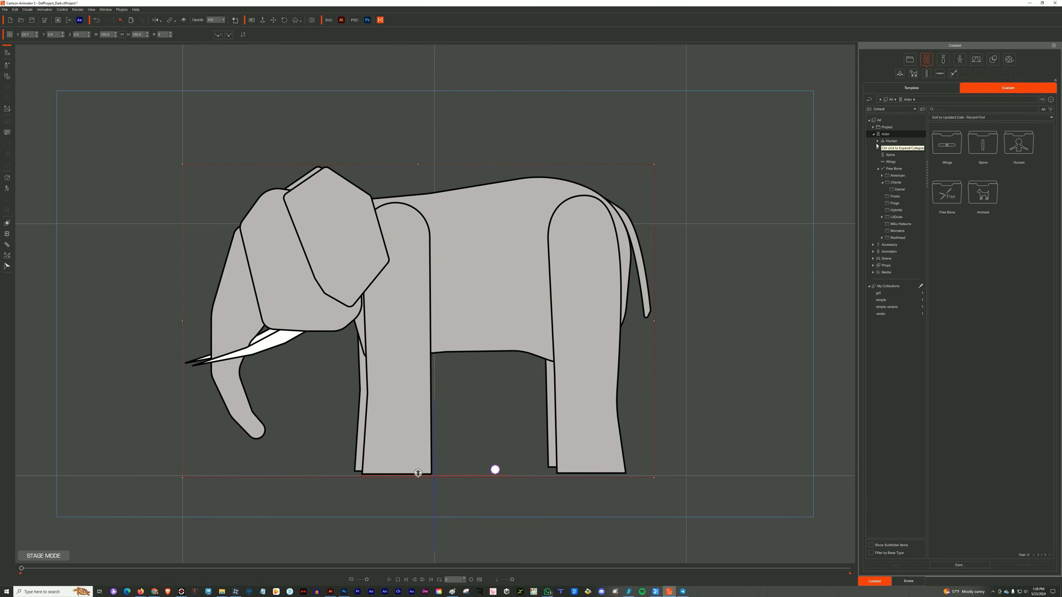
click(899, 189)
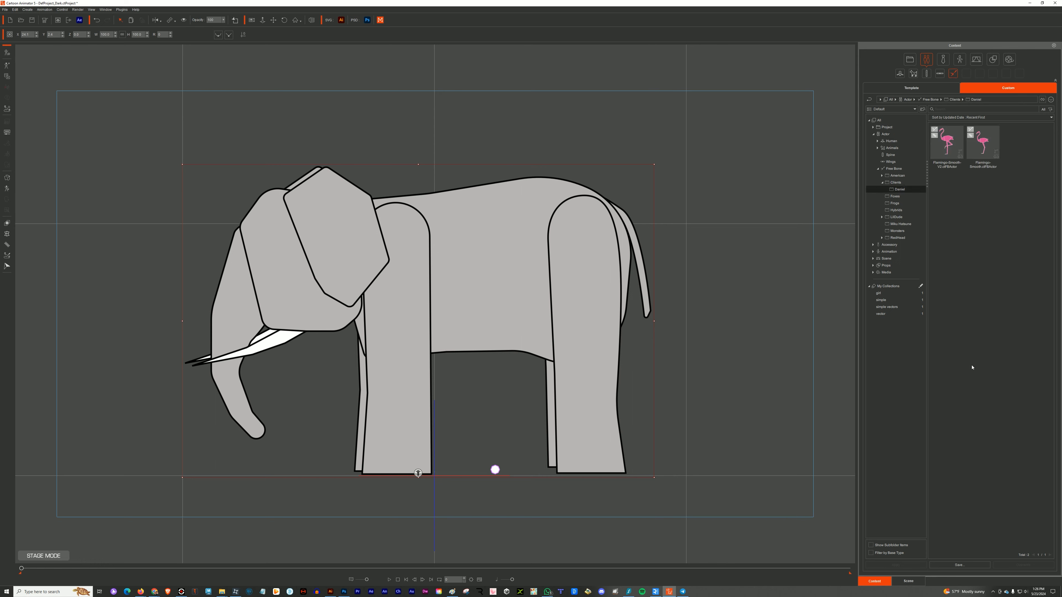
scroll(714, 344, up, 3)
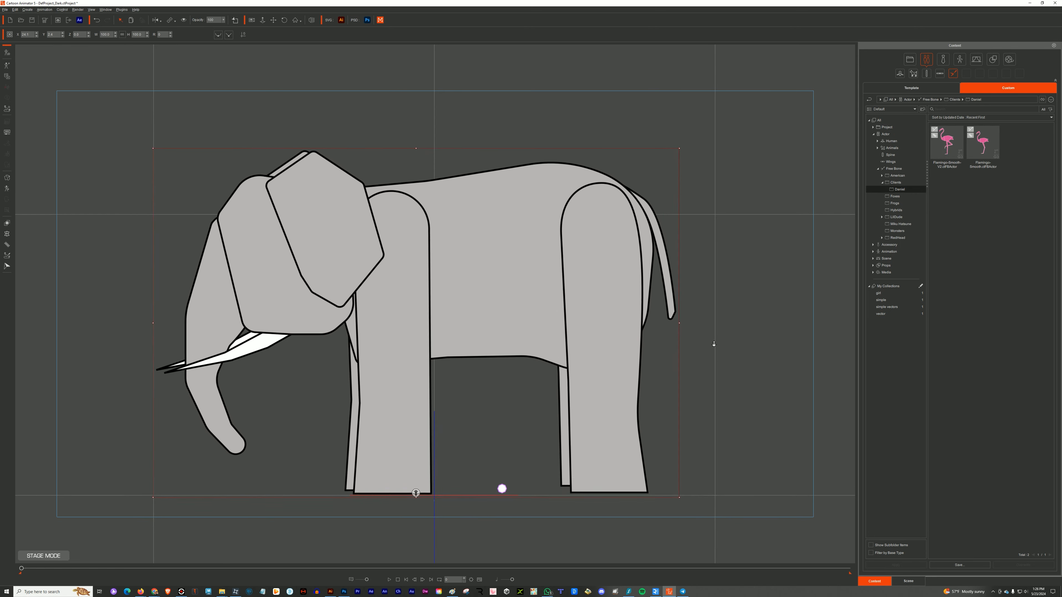
drag(706, 348, 703, 334)
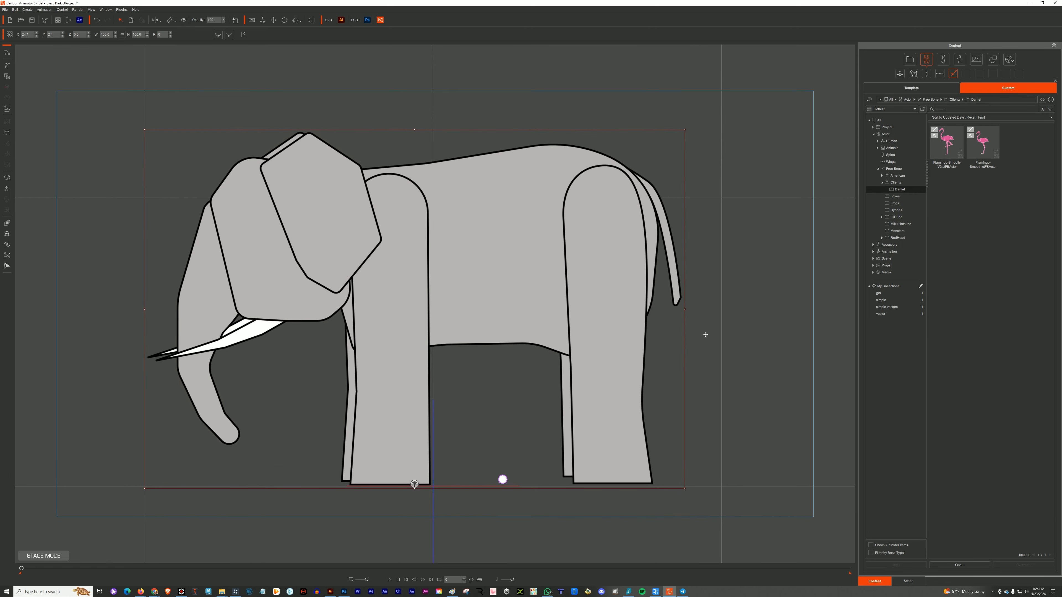
click(959, 565)
text(Elephant)
key(Return)
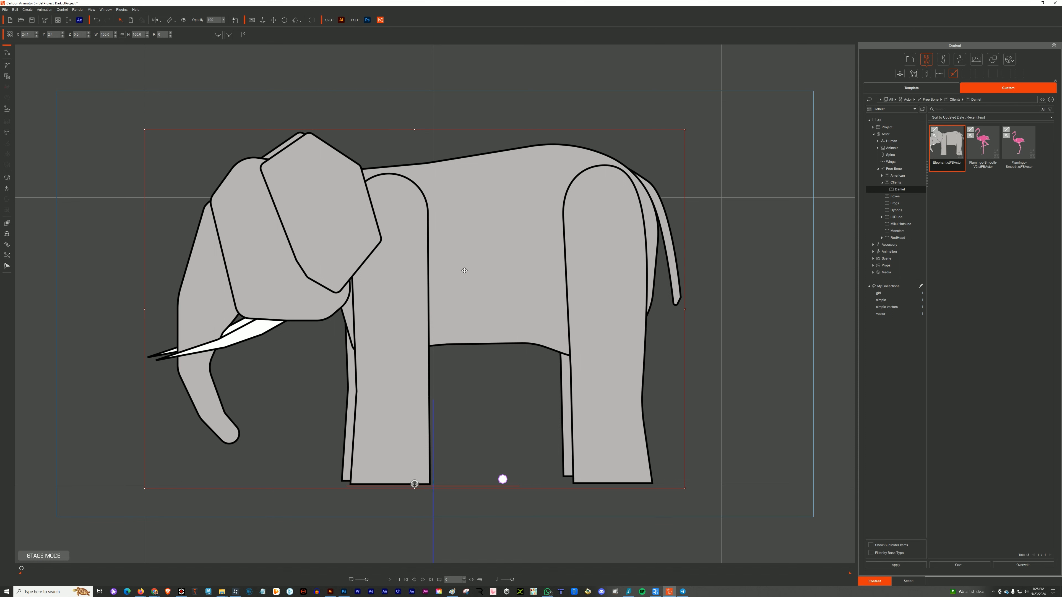
- Show the timeline and check the elephant's image view in the 2D Motion Key Editor
scroll(457, 248, down, 2)
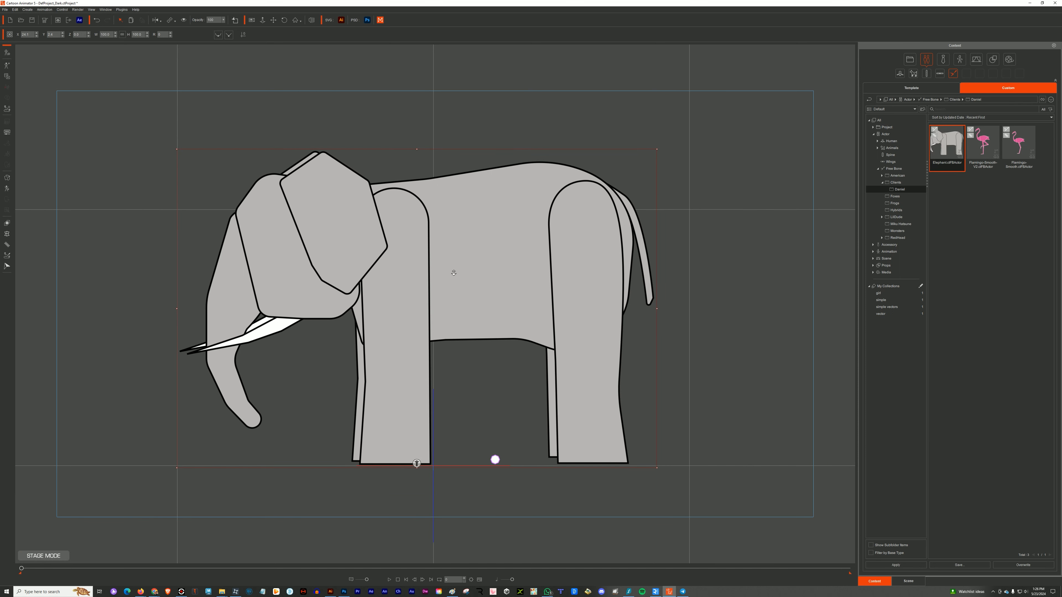
click(480, 579)
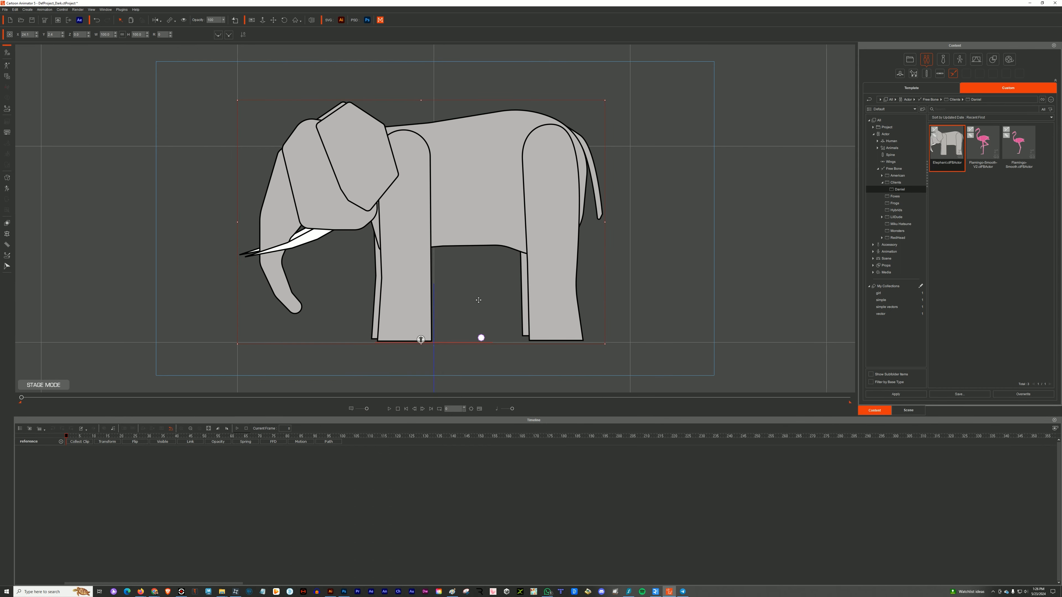
click(8, 189)
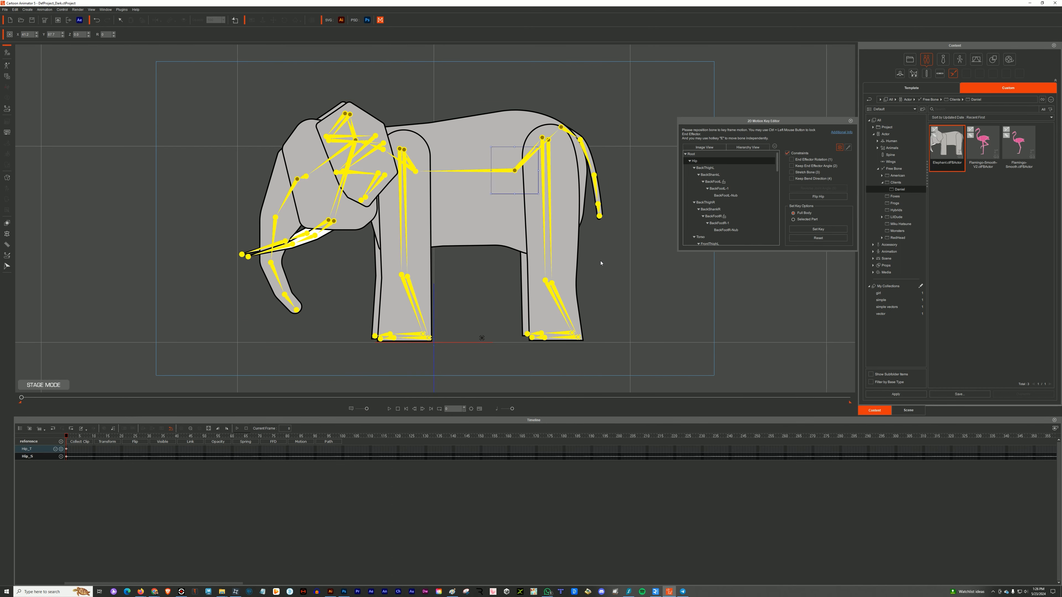
click(710, 149)
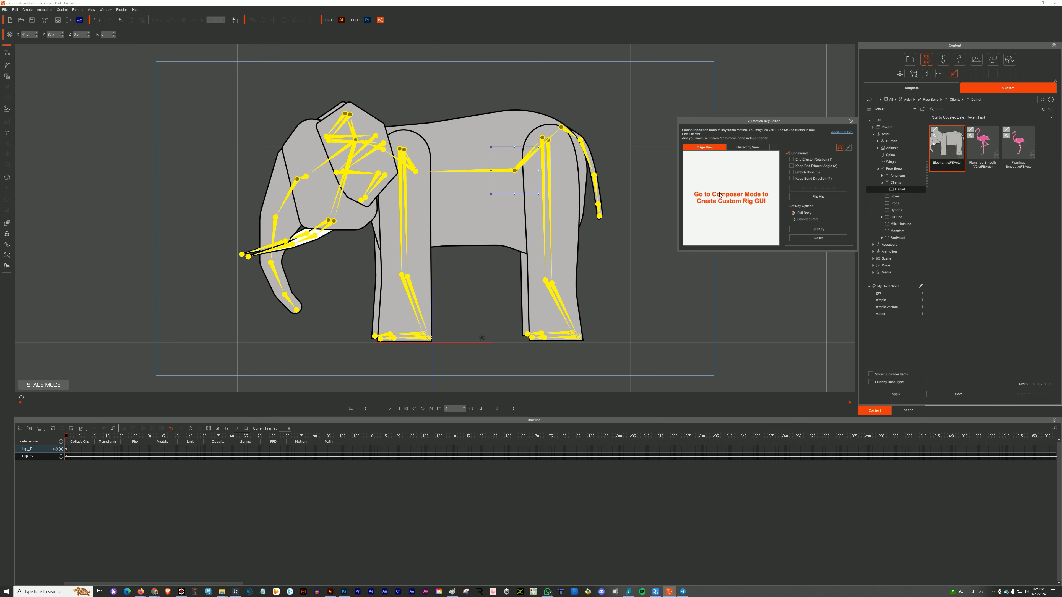
click(849, 122)
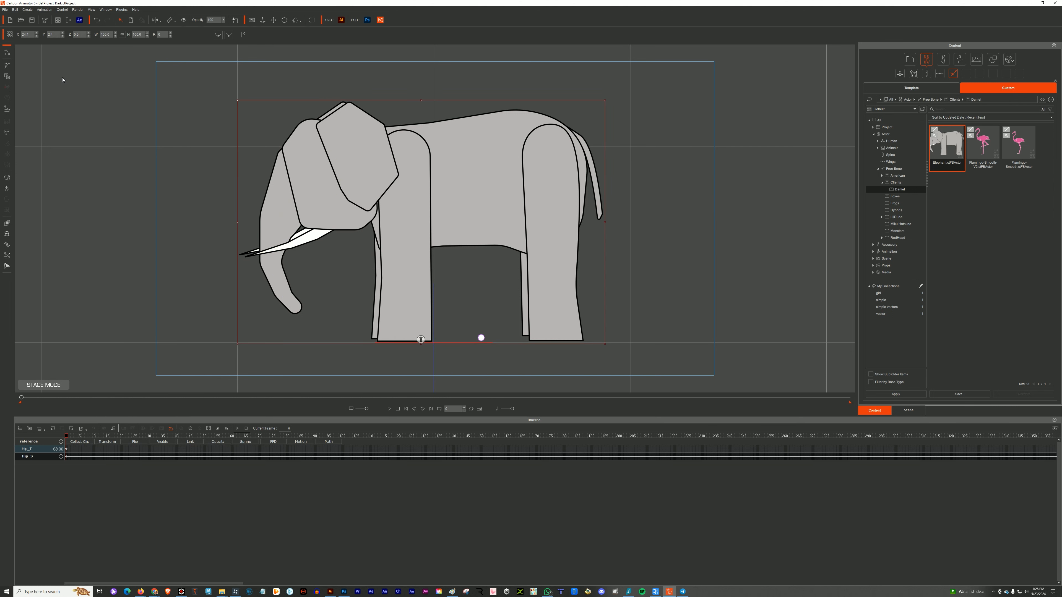
- Reopen the elephant in Composer Mode and capture its image for the custom rig GUI
double_click(425, 274)
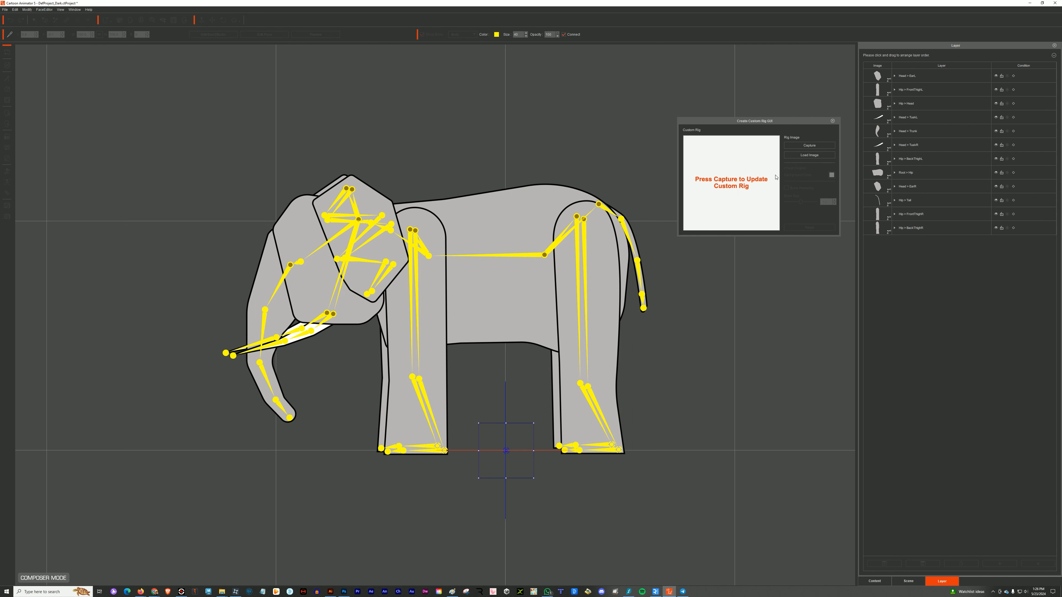
click(804, 146)
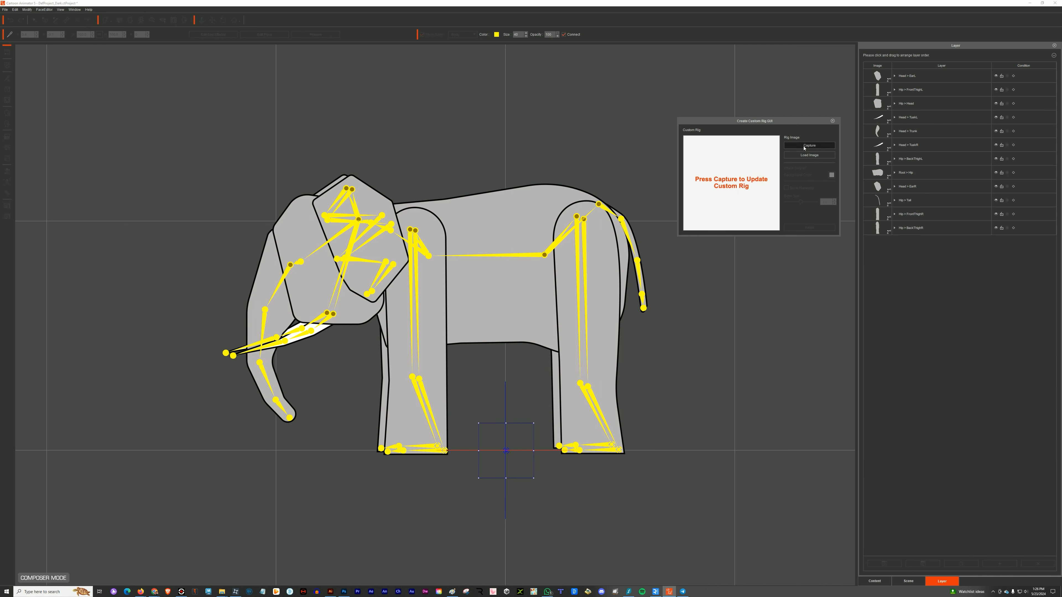
click(832, 121)
click(5, 9)
click(25, 43)
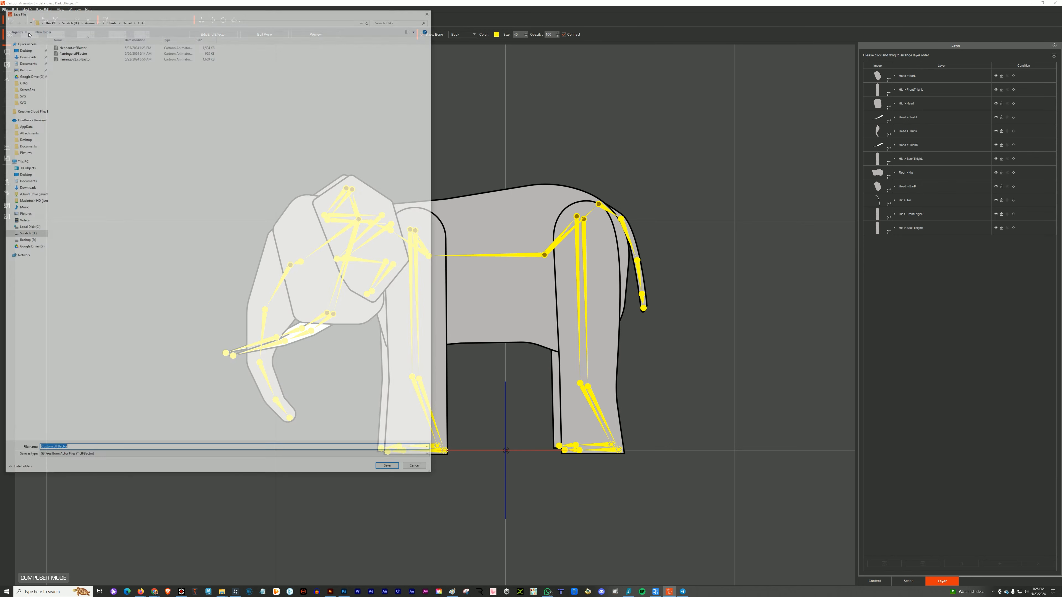
key(Escape)
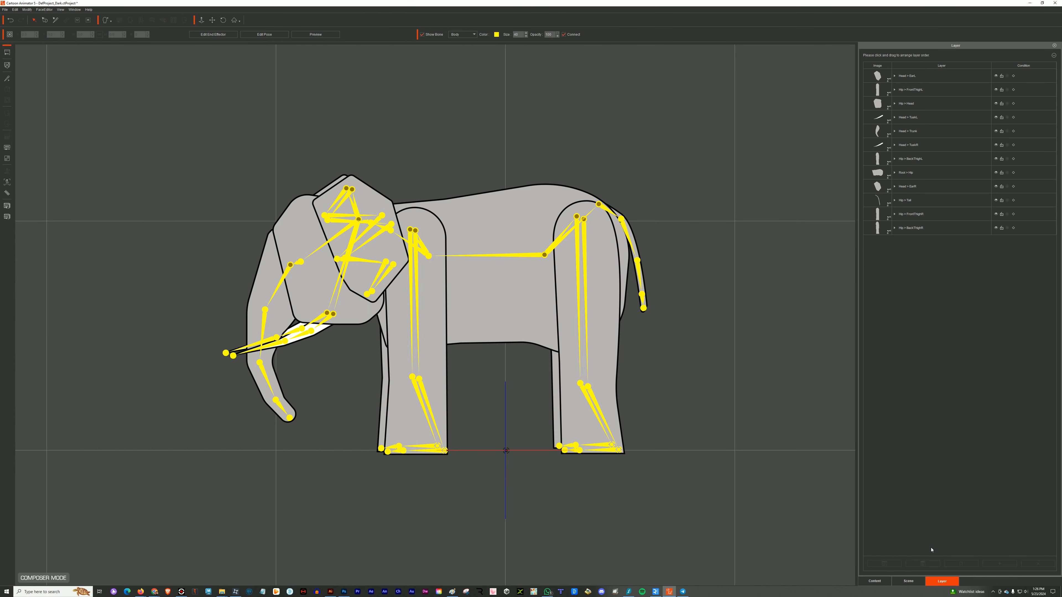
- Overwrite the saved Elephant actor in the custom library with the updated rig and return to the stage
click(874, 581)
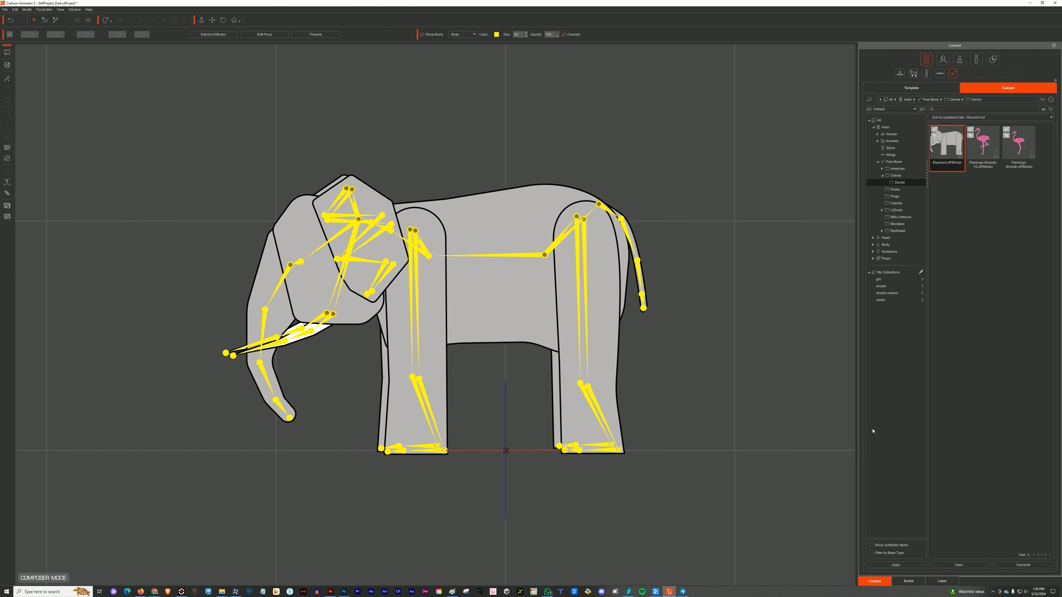
click(5, 55)
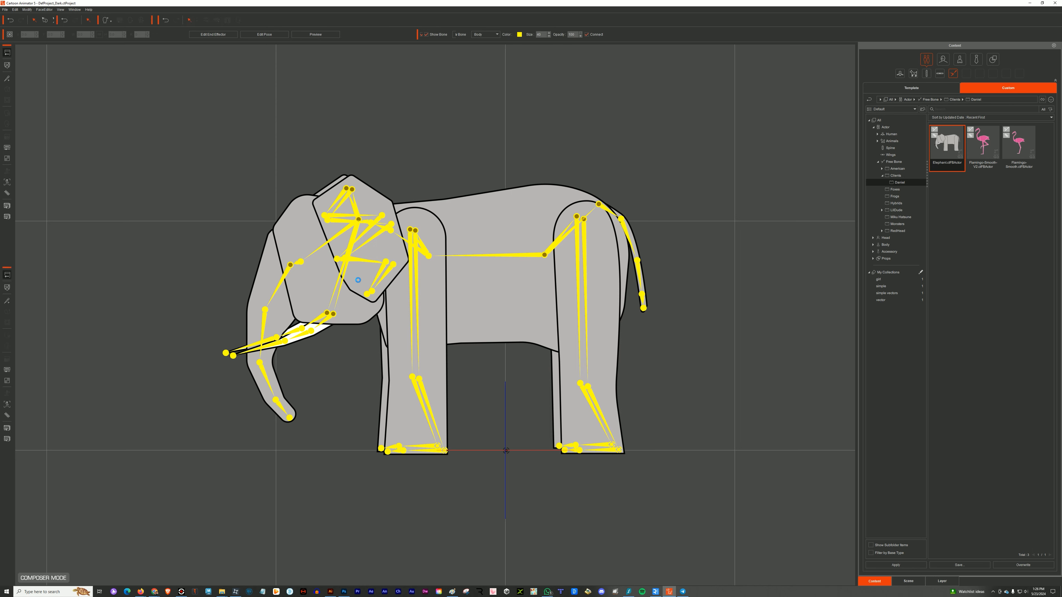
click(422, 187)
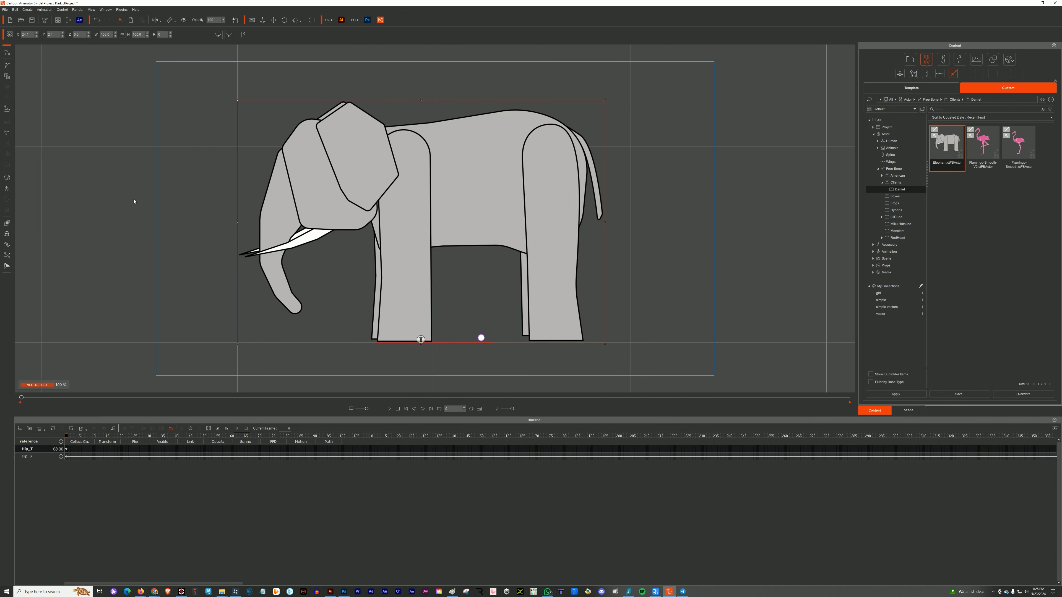
- Set the bone display size to 20 in the 2D Motion Key Editor
click(7, 189)
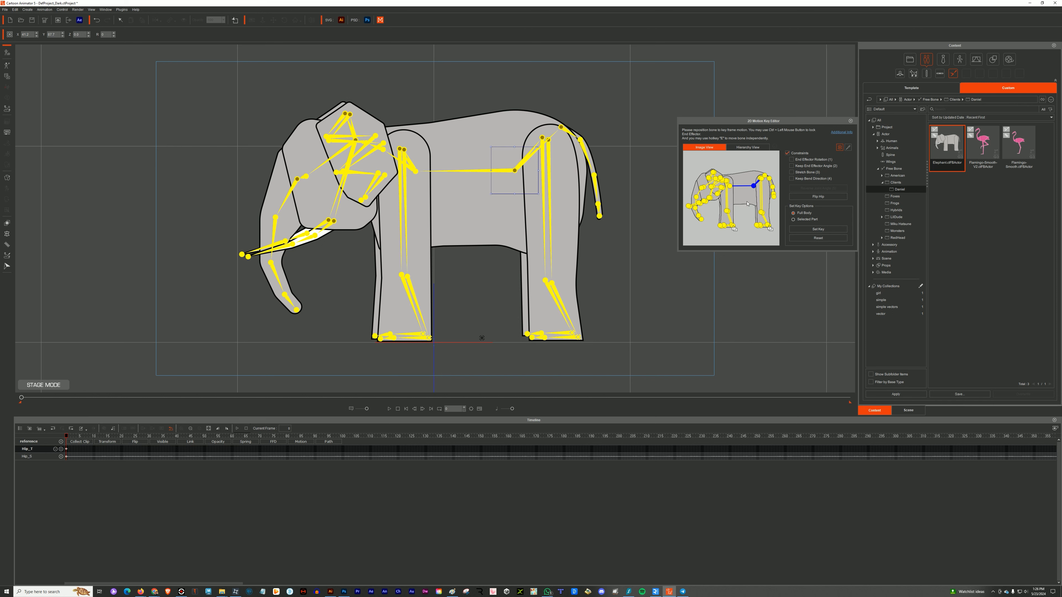
drag(801, 123, 756, 123)
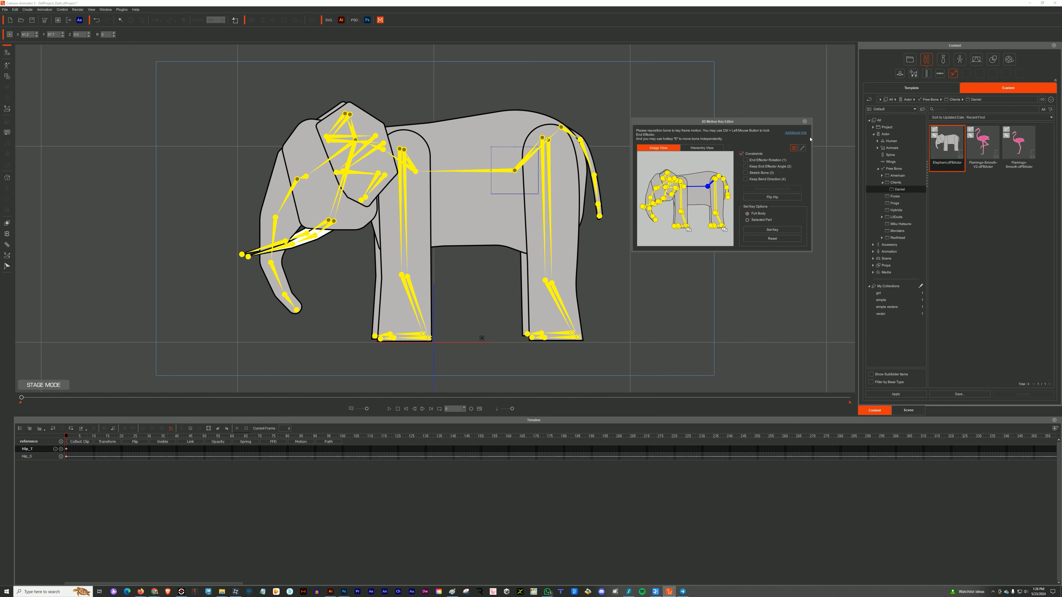
click(802, 149)
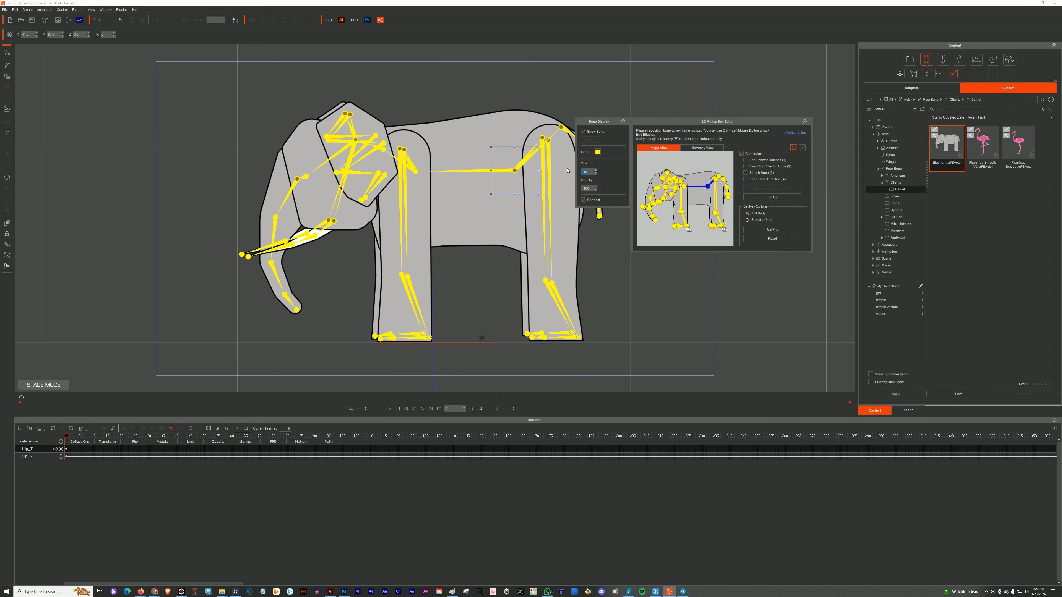
text(20)
key(Return)
click(622, 122)
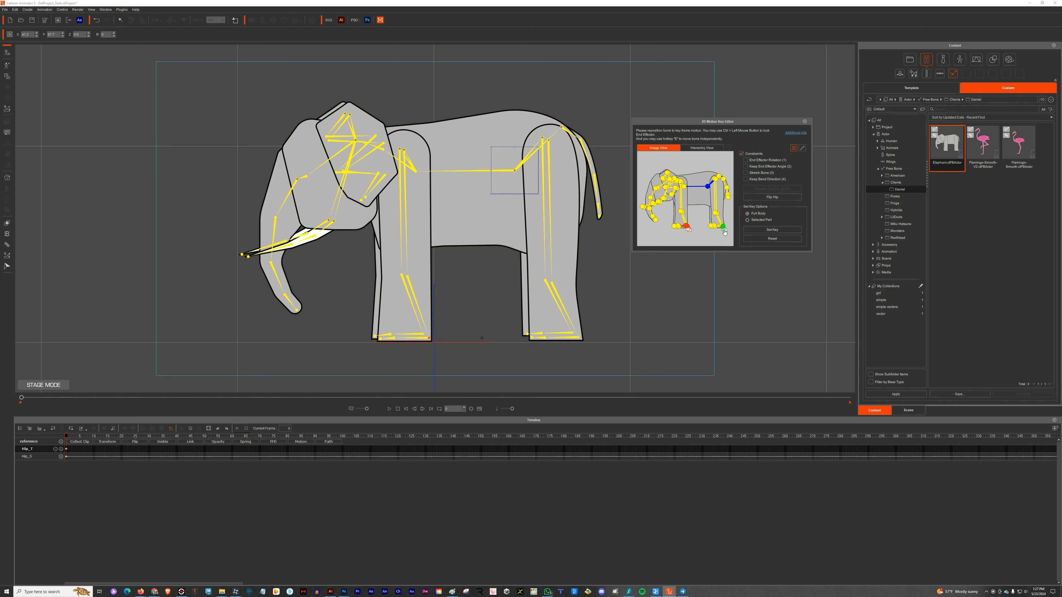
- Test the rig by moving the hip bone and close the 2D Motion Key Editor
drag(515, 170, 517, 178)
mouse_move(517, 180)
mouse_down()
mouse_move(501, 172)
mouse_move(522, 184)
mouse_move(487, 183)
mouse_move(543, 170)
mouse_move(525, 173)
mouse_up()
click(804, 121)
- In Composer Mode, add a spring group named Tail and assign the Tail-1 bone with its child bones to it
key(F2)
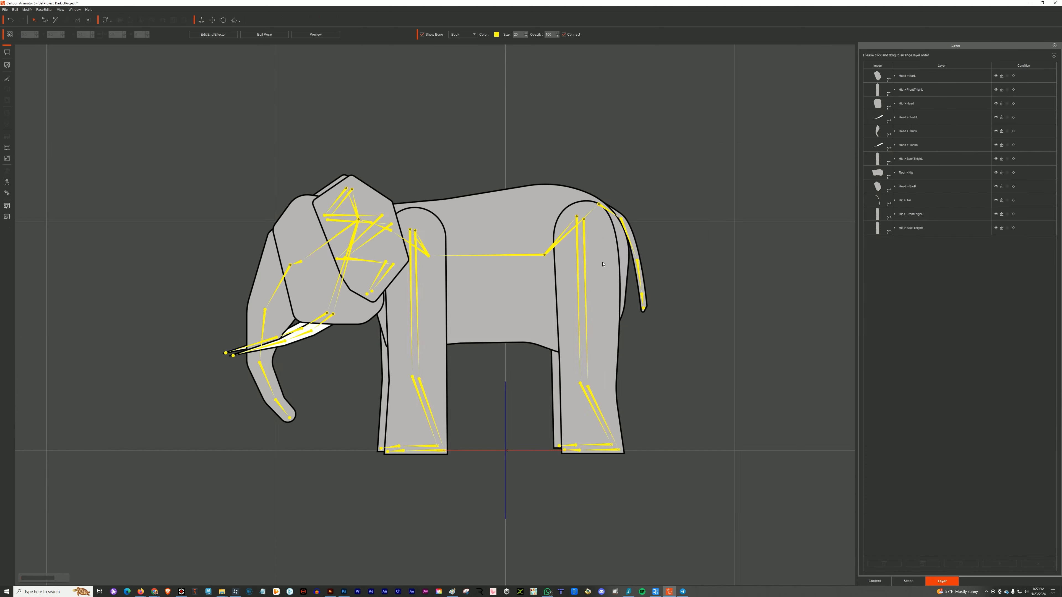
click(618, 218)
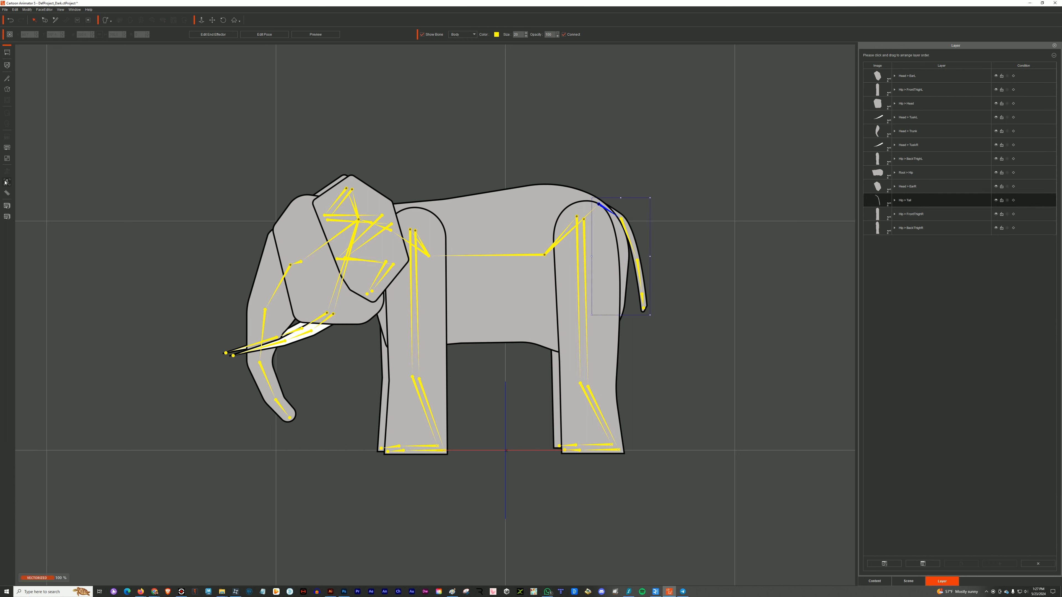
click(14, 193)
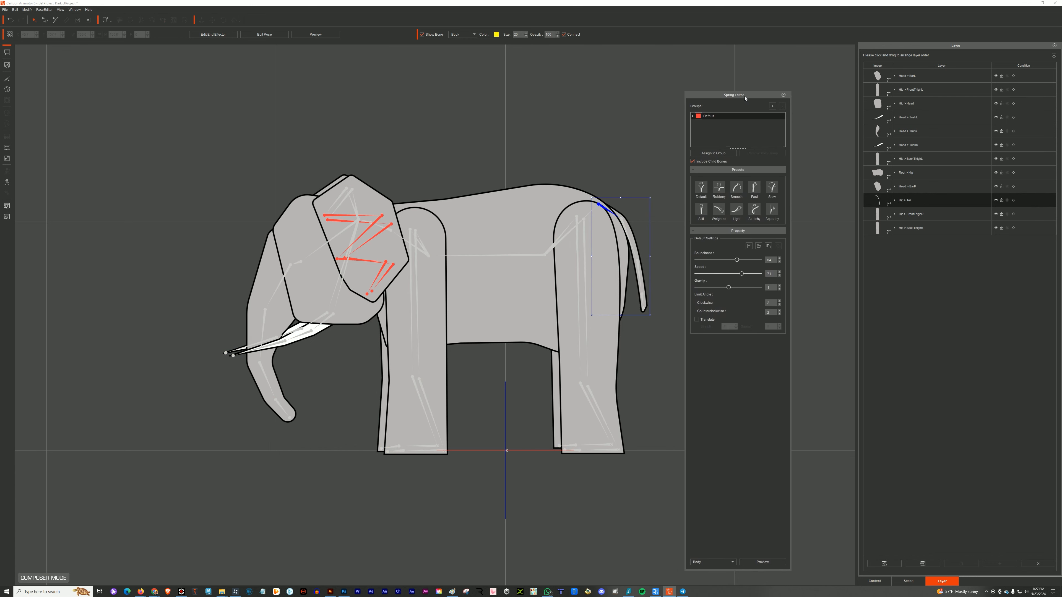
click(623, 221)
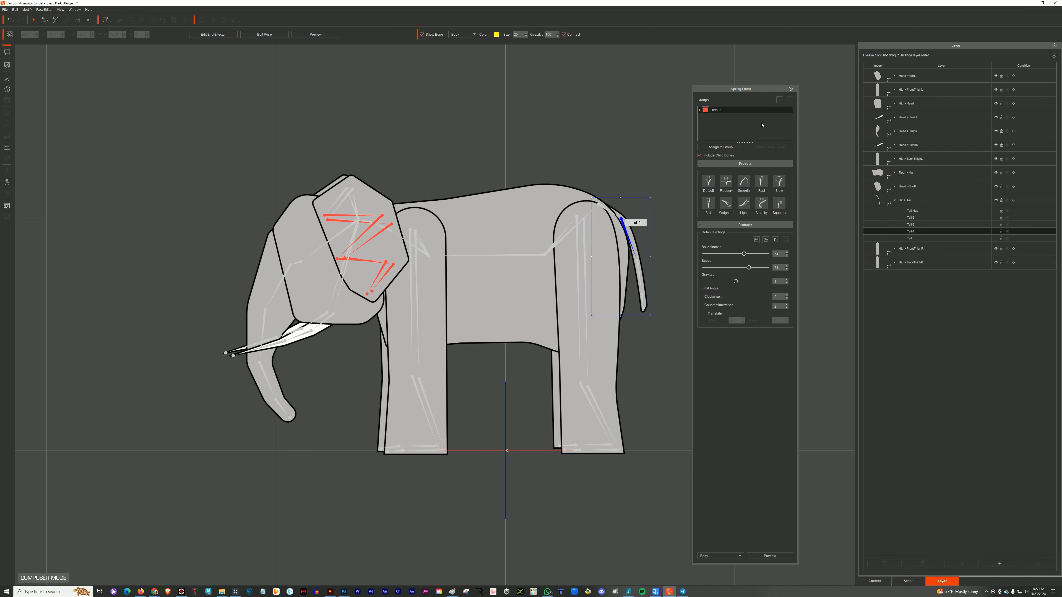
click(780, 100)
double_click(716, 117)
text(Tail)
key(Return)
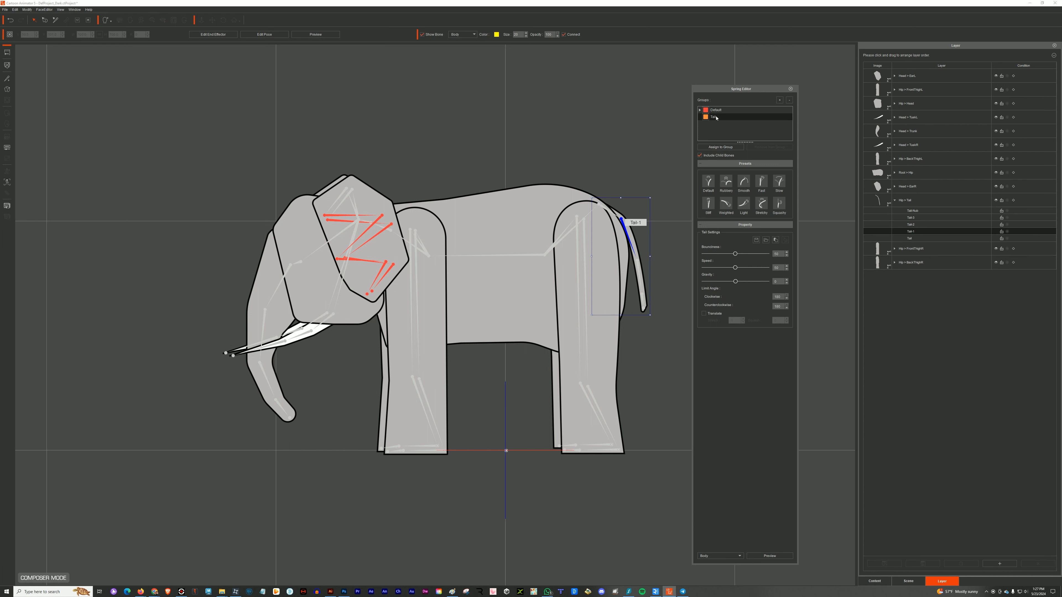
click(720, 147)
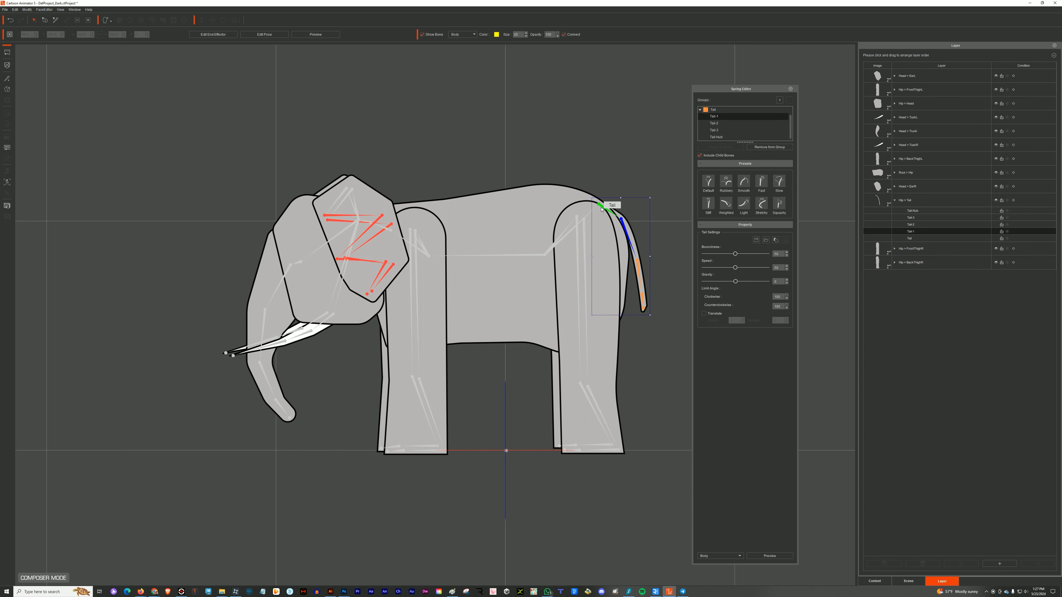
- Preview the tail's spring motion by moving the hip bone, and close the Spring Editor
click(610, 209)
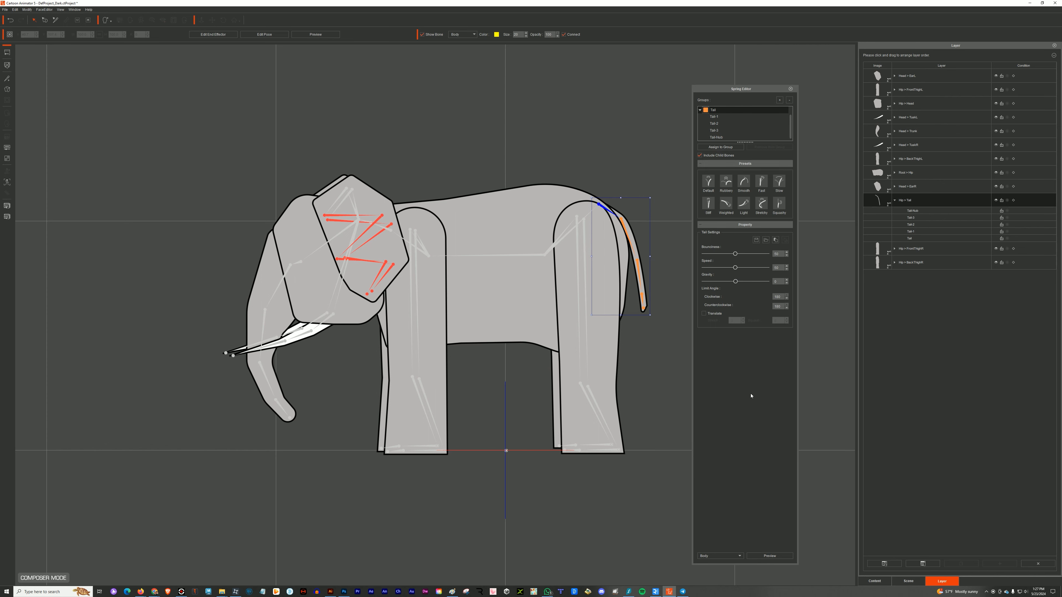
click(778, 553)
mouse_move(533, 255)
mouse_down()
mouse_move(536, 232)
mouse_move(533, 270)
mouse_move(527, 260)
mouse_move(541, 272)
mouse_move(519, 273)
mouse_move(530, 261)
mouse_up()
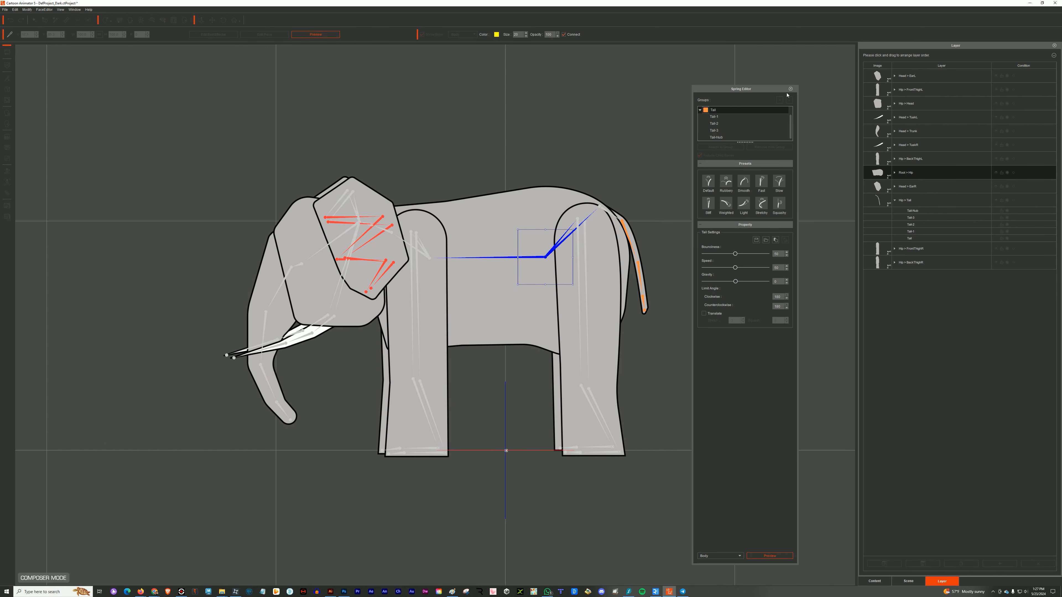
click(790, 89)
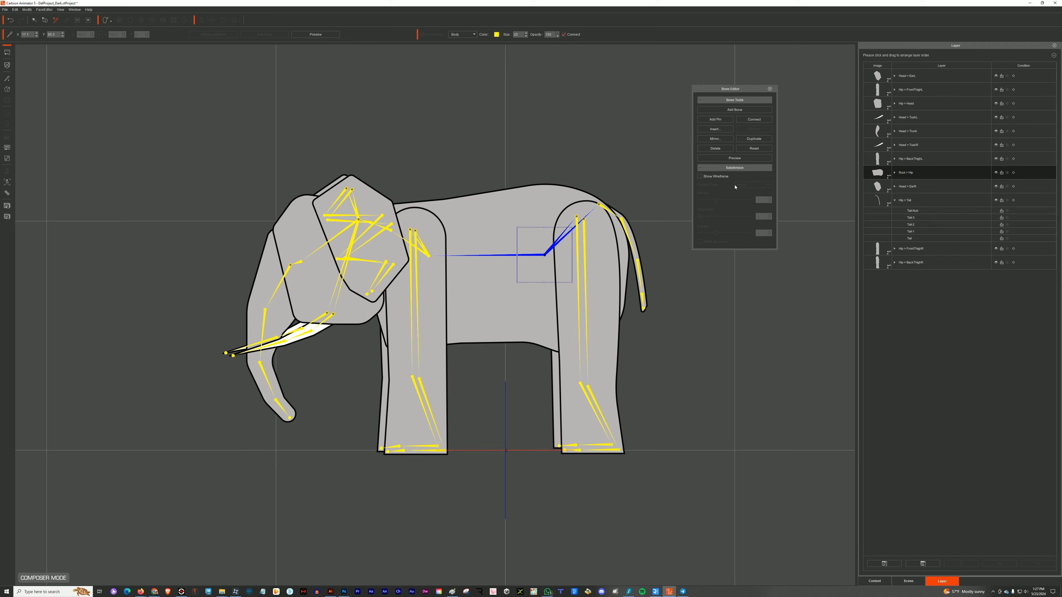
- Show the mesh wireframe in the Bone Editor, adjust the subdivision density with all layers affected, and close the editor
click(700, 176)
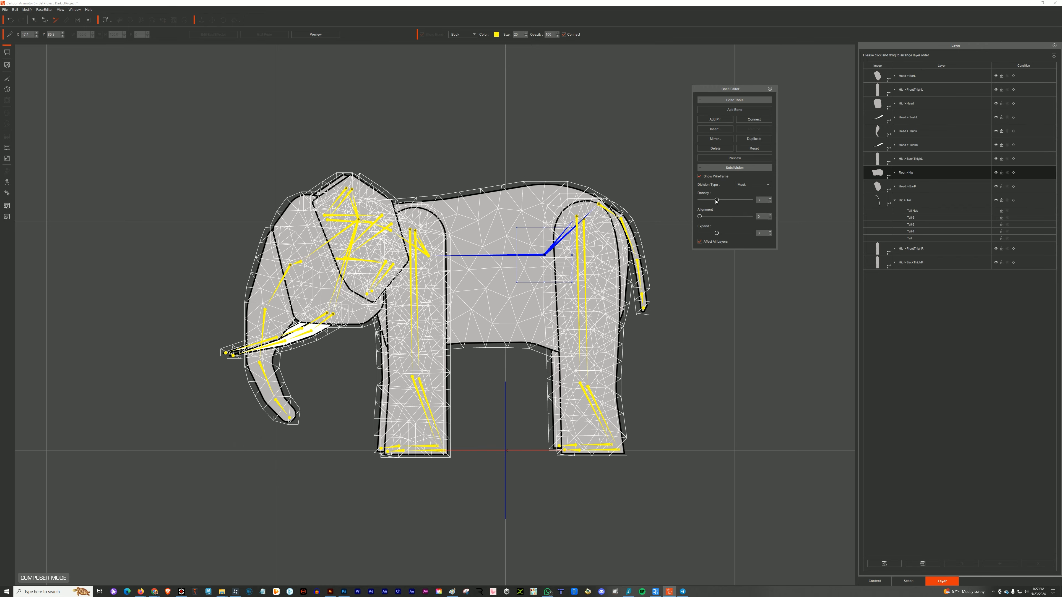
drag(775, 199, 784, 196)
click(769, 89)
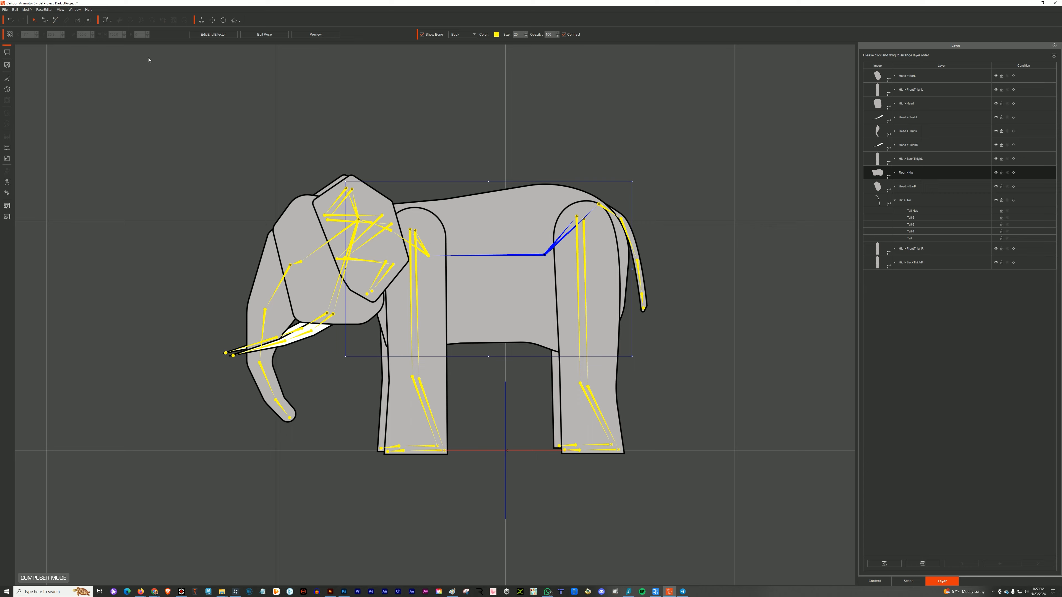
- Overwrite the saved Elephant item in the custom library with the edited actor, and return from Composer Mode to the stage
click(10, 12)
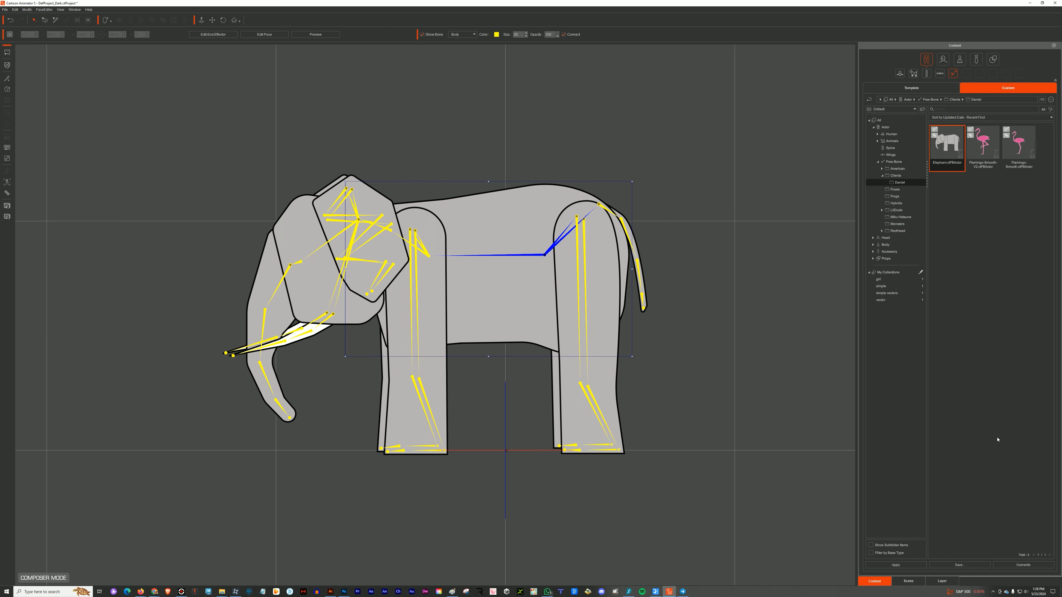
double_click(952, 155)
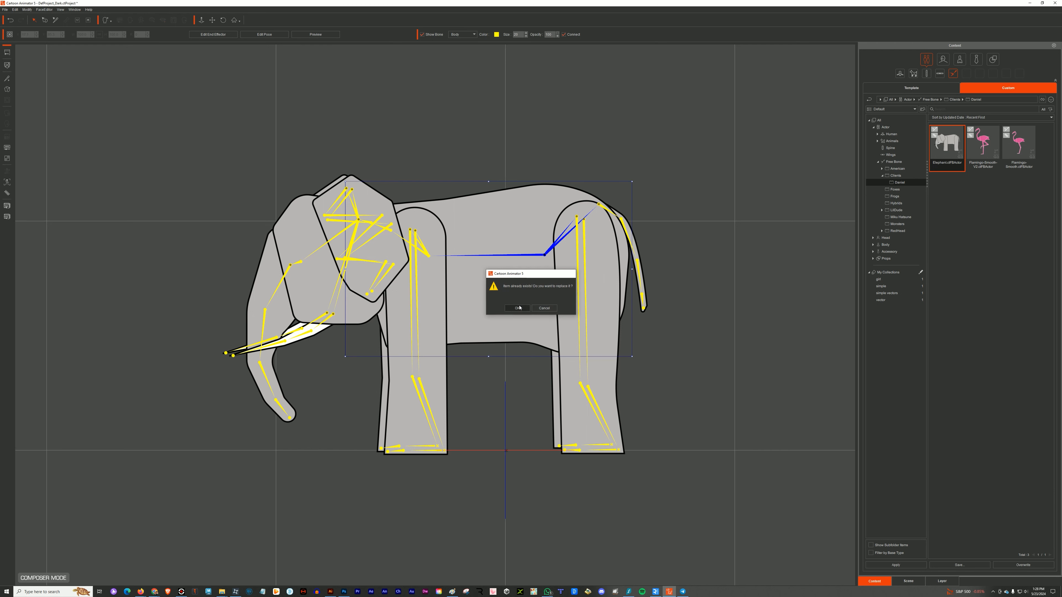
click(519, 309)
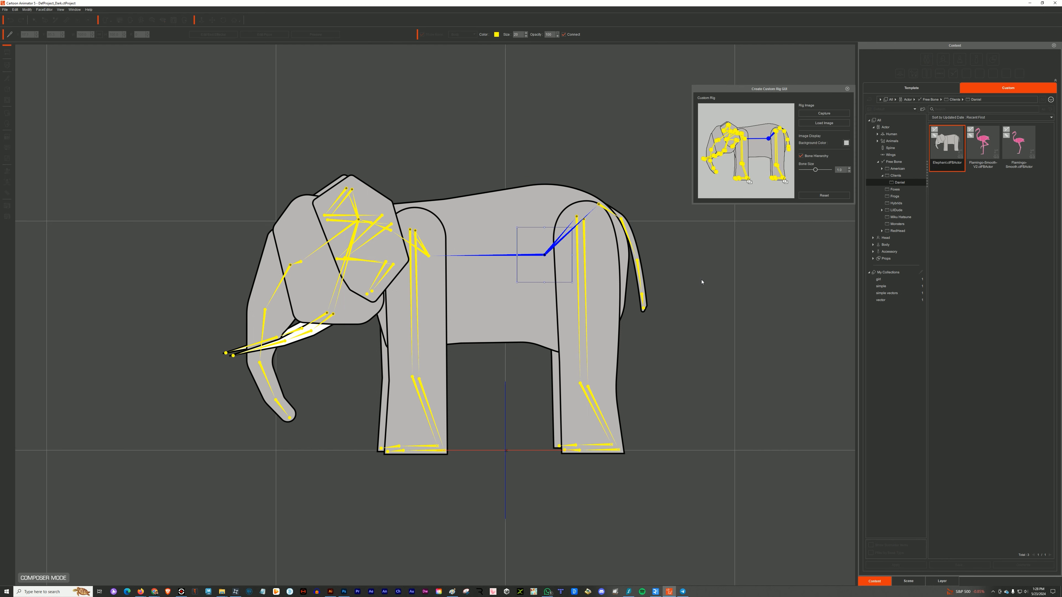
click(847, 89)
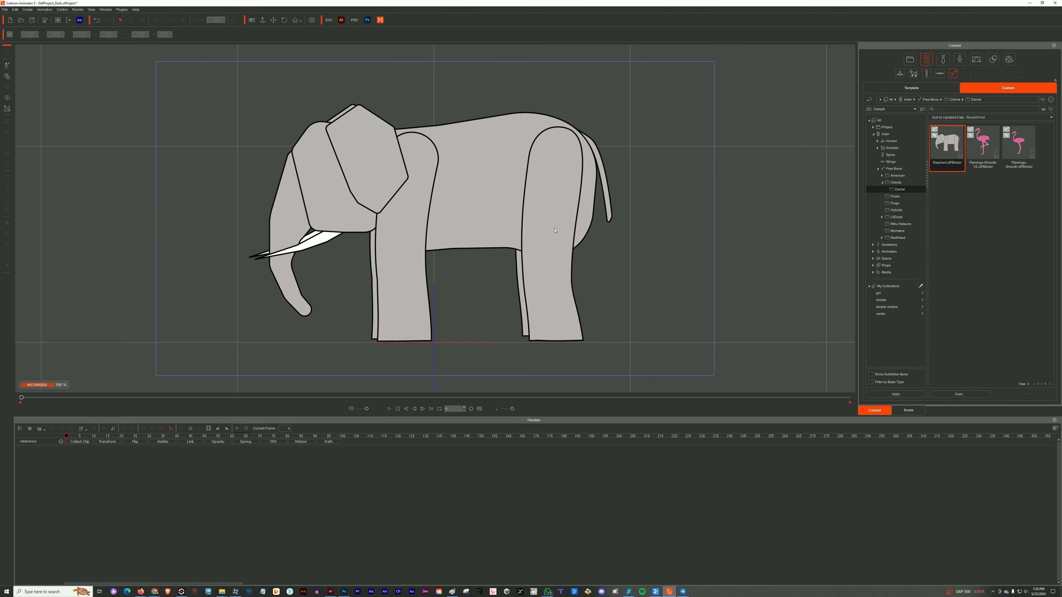
- Delete the old elephant from the stage and place the updated Elephant actor from the custom library
click(542, 218)
key(Delete)
drag(945, 147, 517, 199)
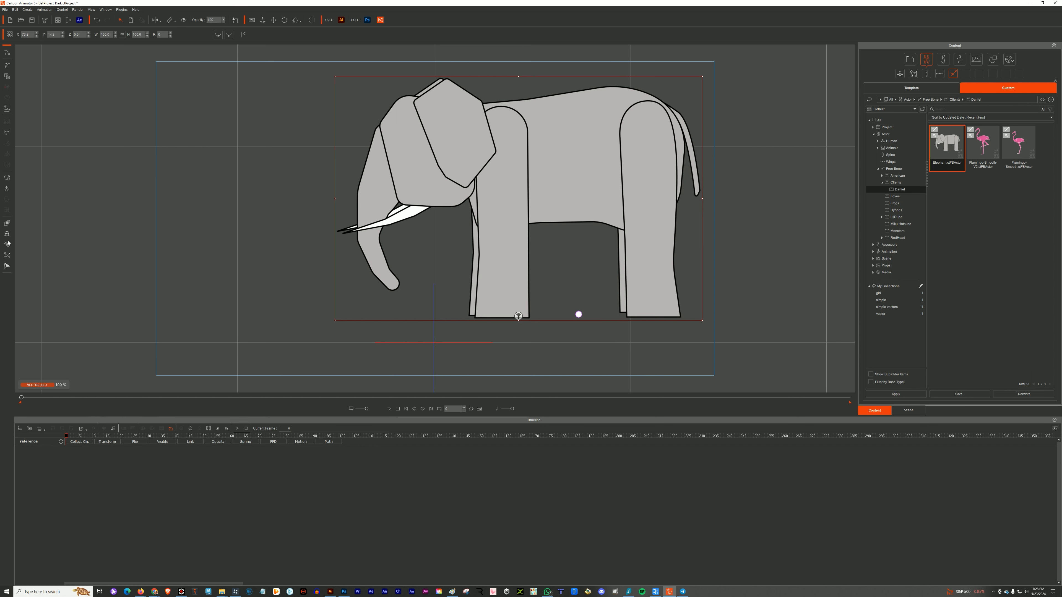
- Check the placed elephant's spring groups in the Spring Editor, and reset the actor's position to the stage origin
click(8, 245)
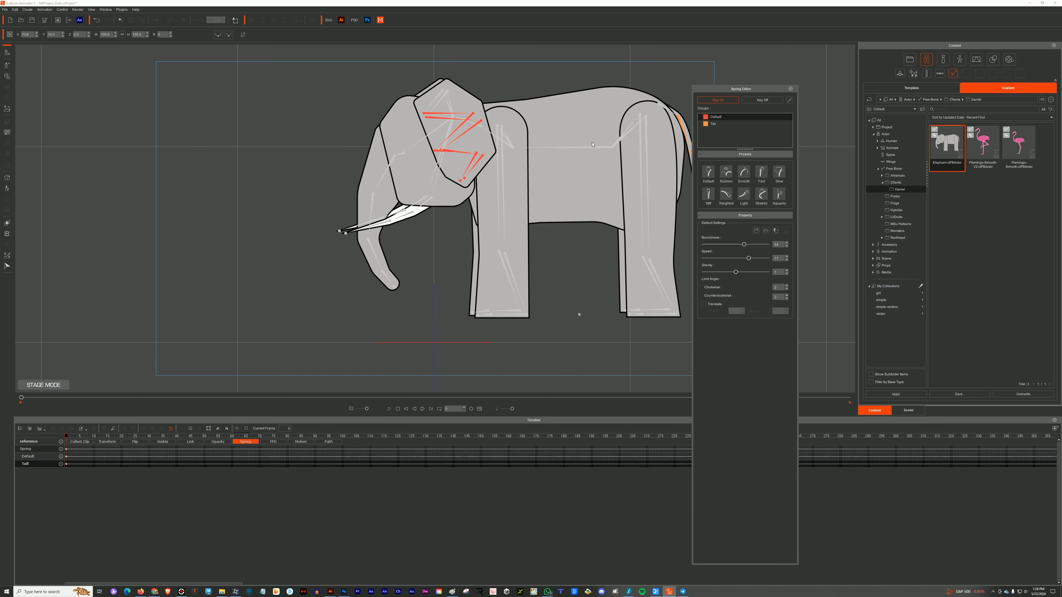
click(790, 89)
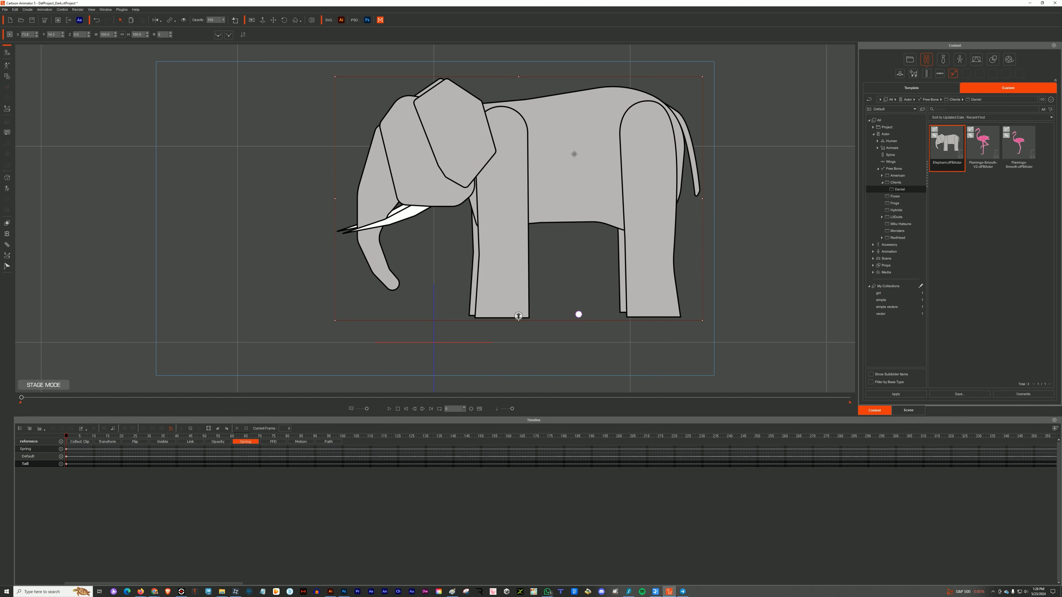
click(244, 36)
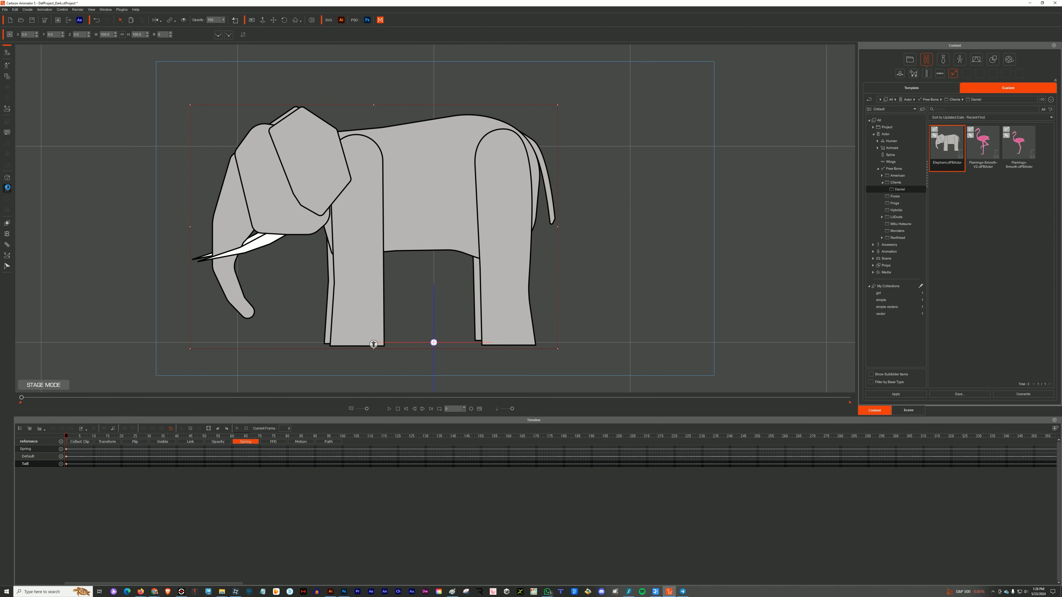
- Open the 2D Motion Key Editor for the elephant and show only its Transform tracks in the timeline
click(7, 188)
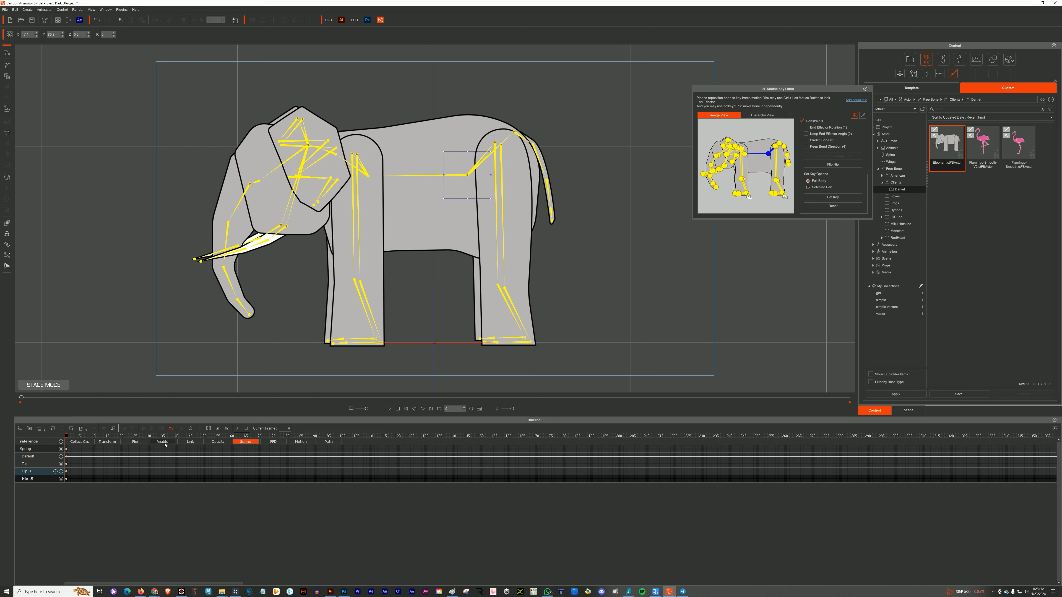
click(107, 442)
click(244, 442)
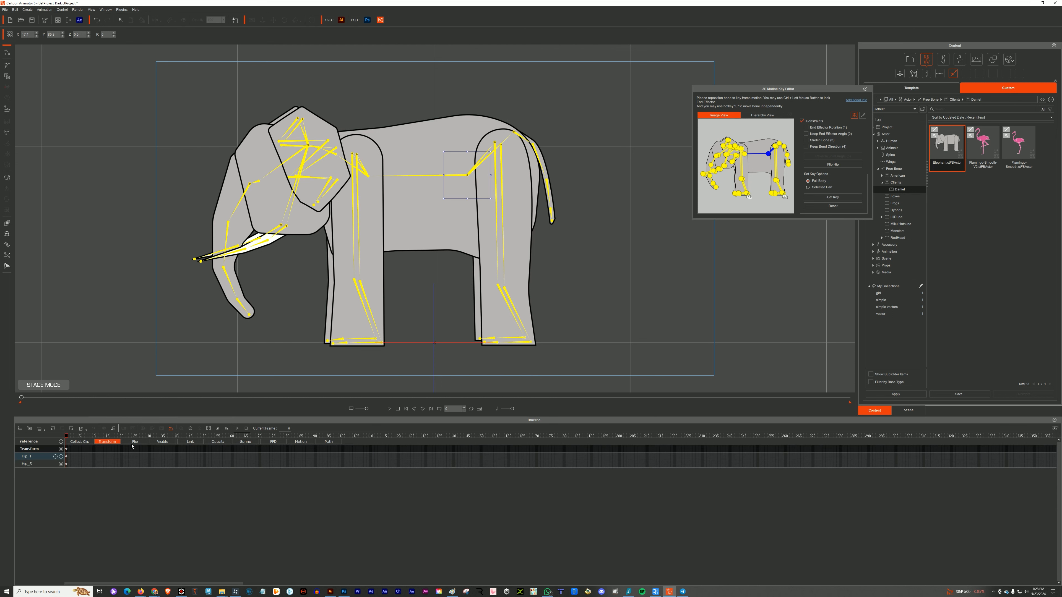
- Lock the elephant's feet as end effectors and set a full-body key at frame 150
click(783, 195)
drag(782, 93, 732, 179)
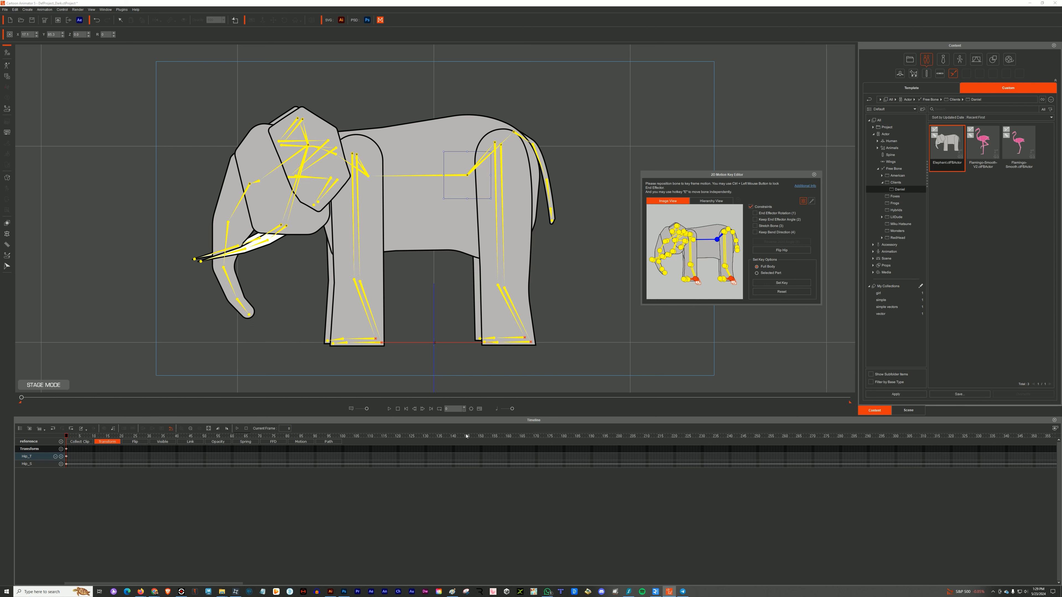
click(482, 436)
click(781, 283)
- Limit keying to the selected part, and at frame 10 lower the hip slightly and tilt the head down
click(778, 272)
drag(467, 175, 470, 178)
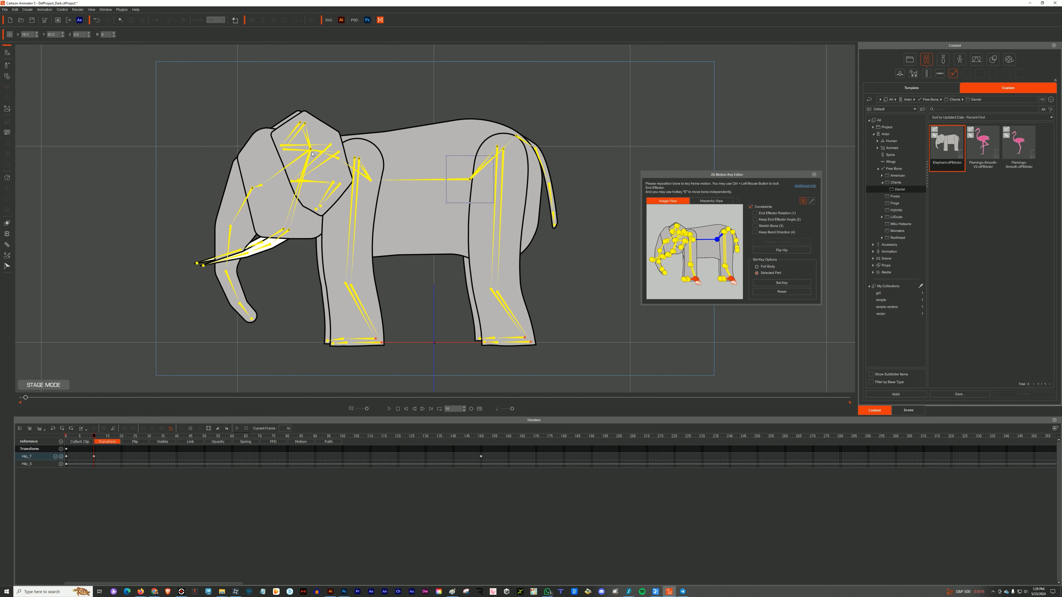
click(676, 241)
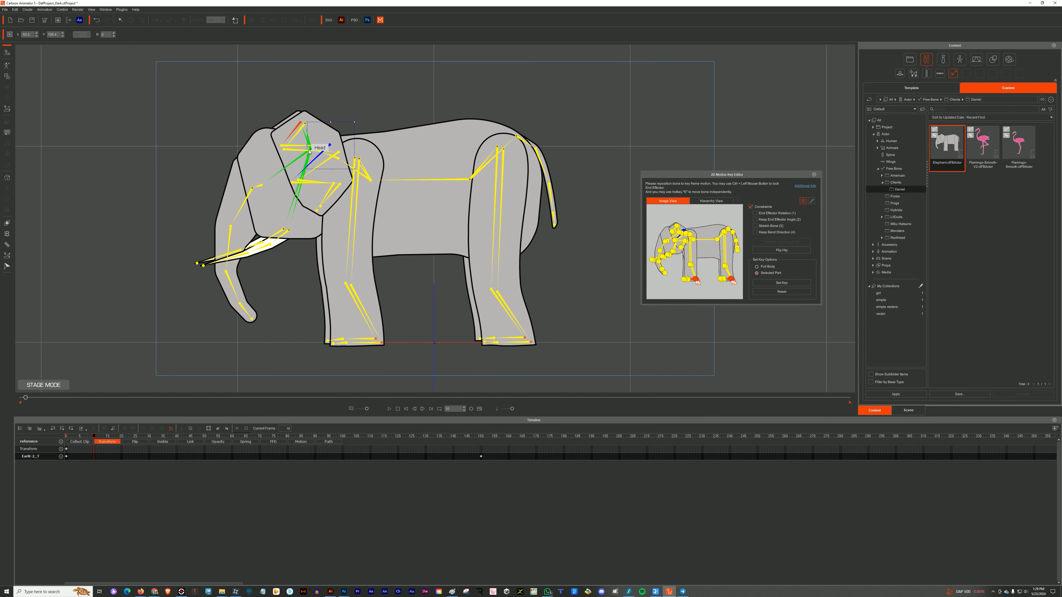
drag(279, 172, 247, 213)
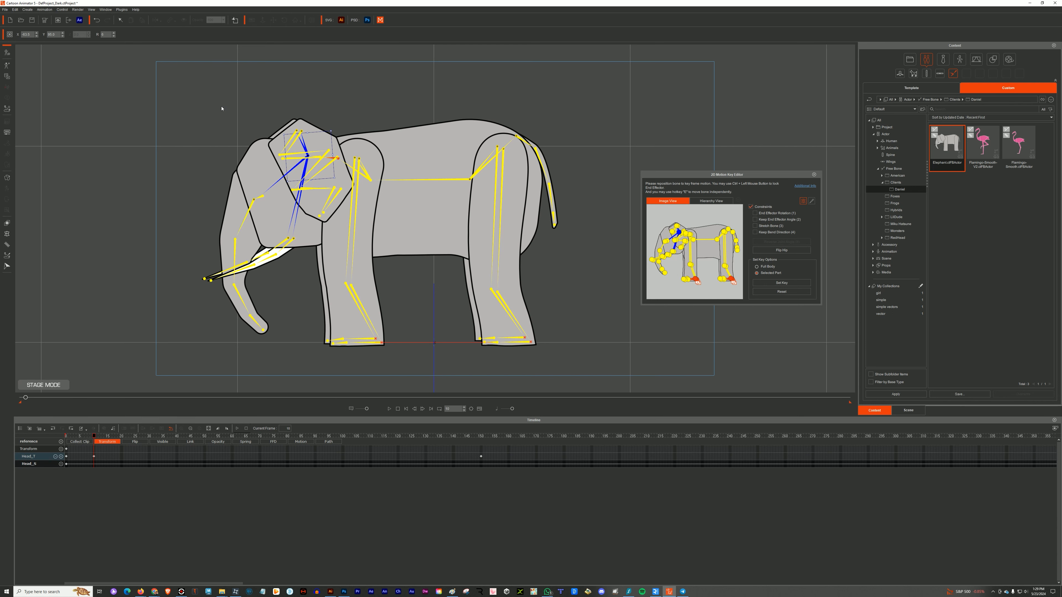
- Copy the head and hip keys from frame 10 to frame 20 to hold the crouched pose
drag(94, 437, 122, 441)
click(94, 456)
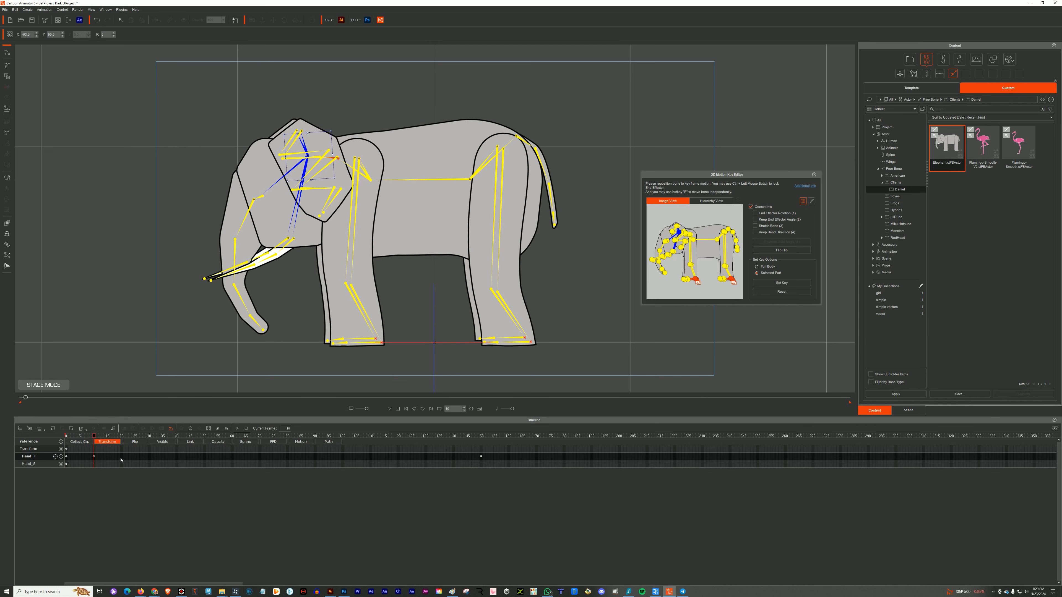
click(122, 438)
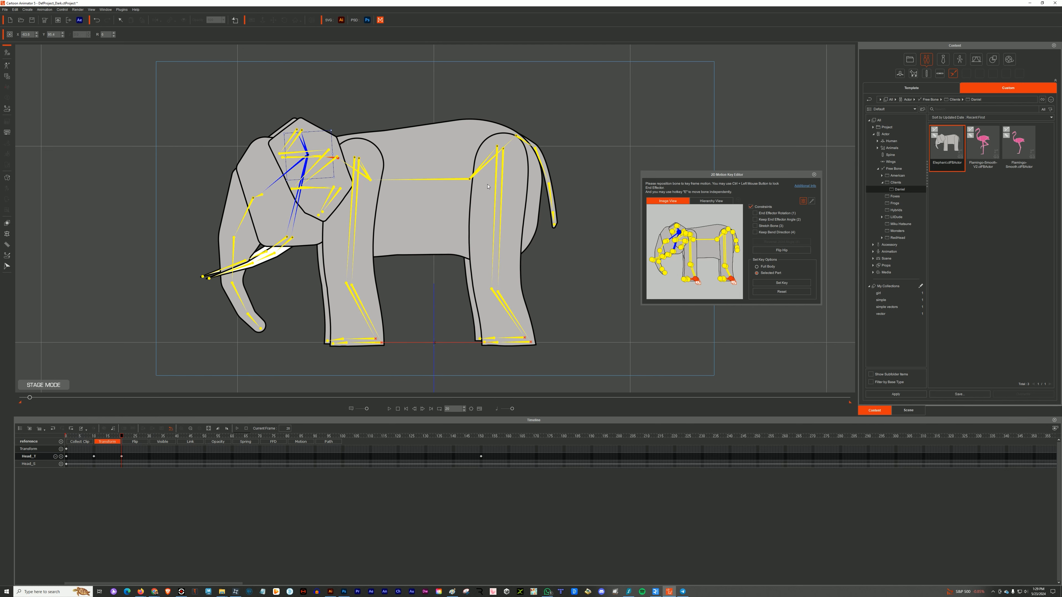
click(466, 180)
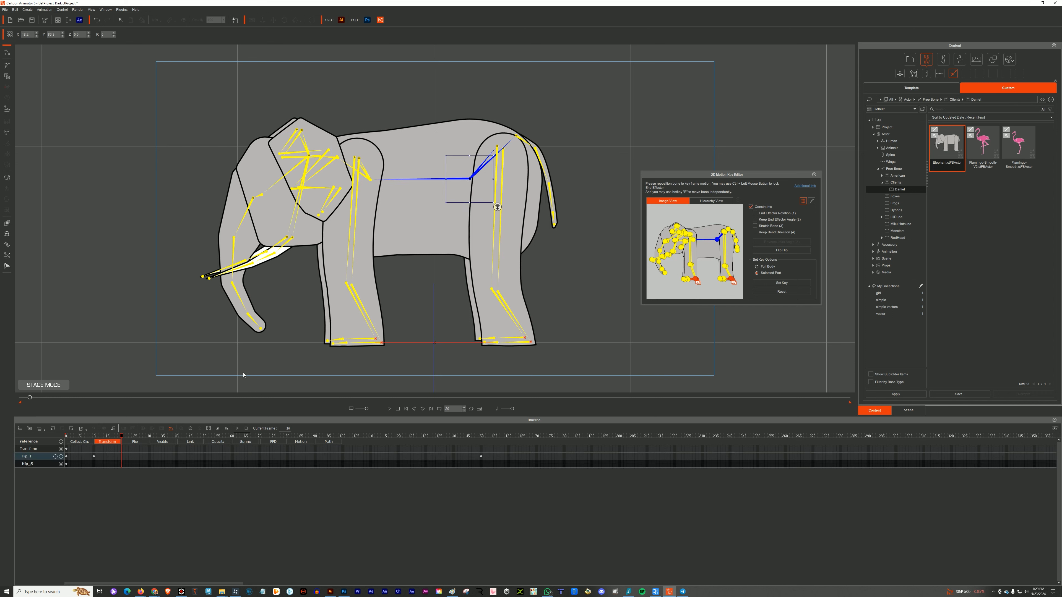
click(94, 457)
click(123, 438)
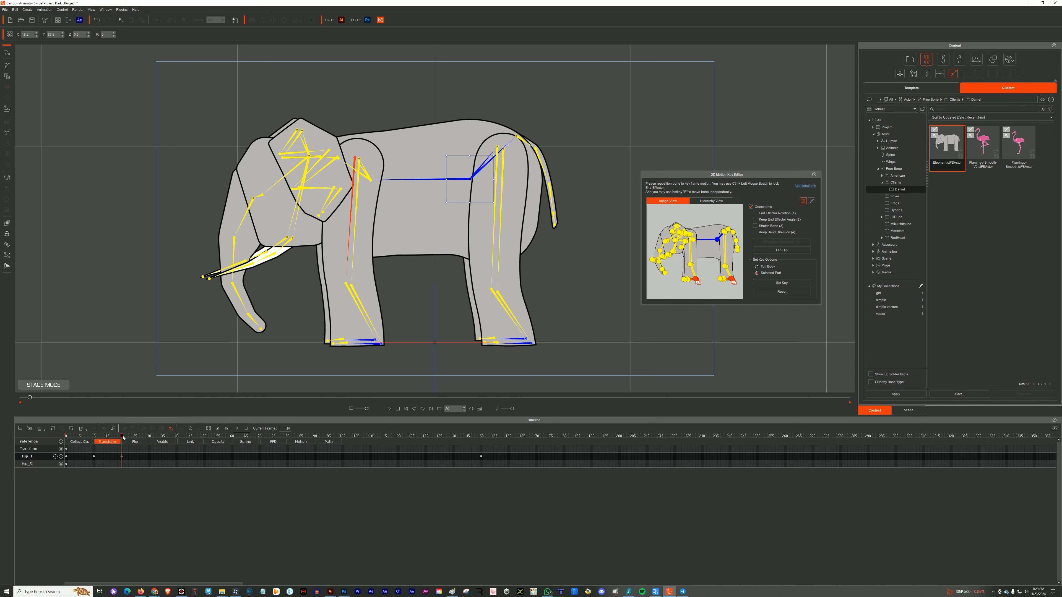
- At frame 35, reset the elephant's pose and enable the Stretch Bone constraint
drag(123, 437, 162, 437)
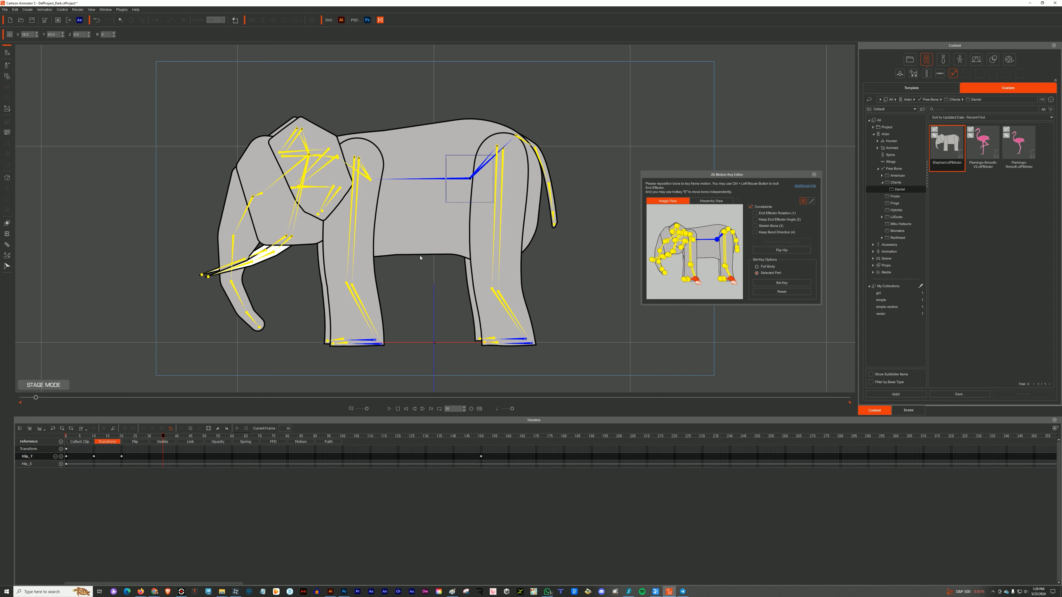
click(781, 291)
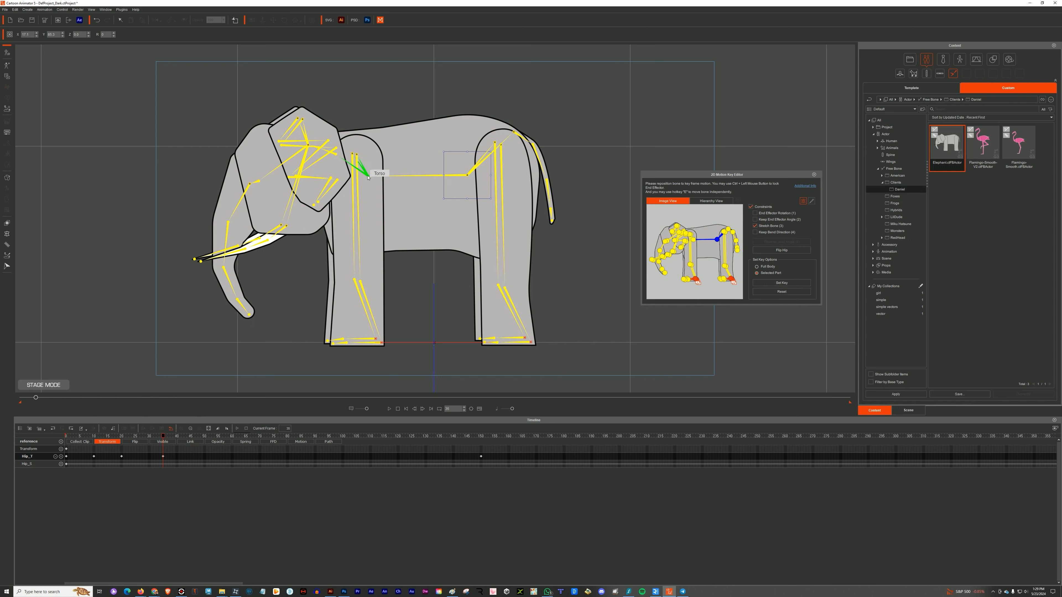
- Try raising the torso, head and trunk at frame 35, and preview the resulting motion
drag(367, 176, 369, 168)
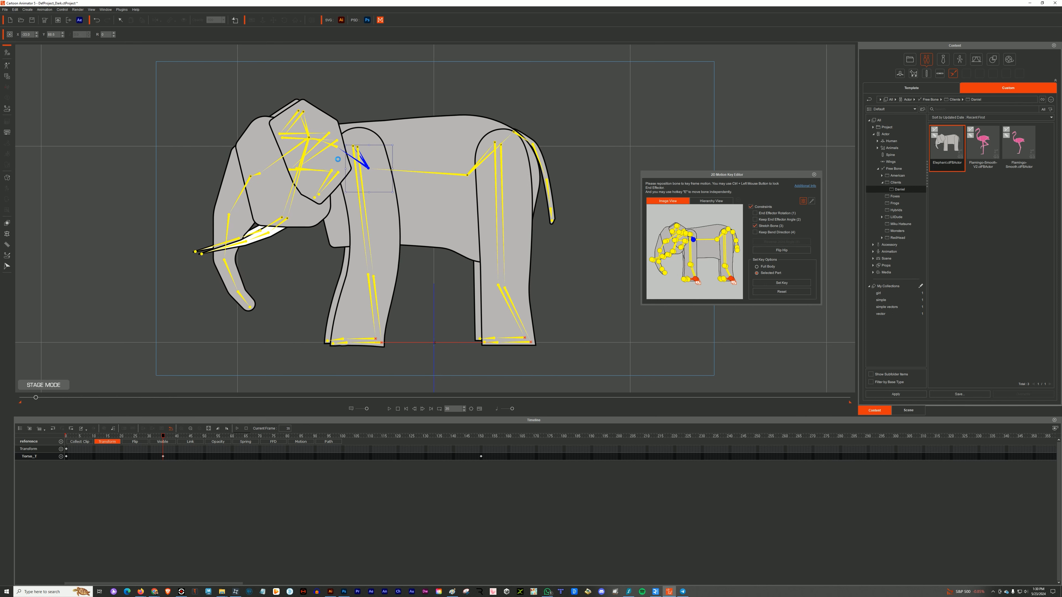
click(309, 140)
drag(308, 140, 127, 58)
click(171, 86)
key(space)
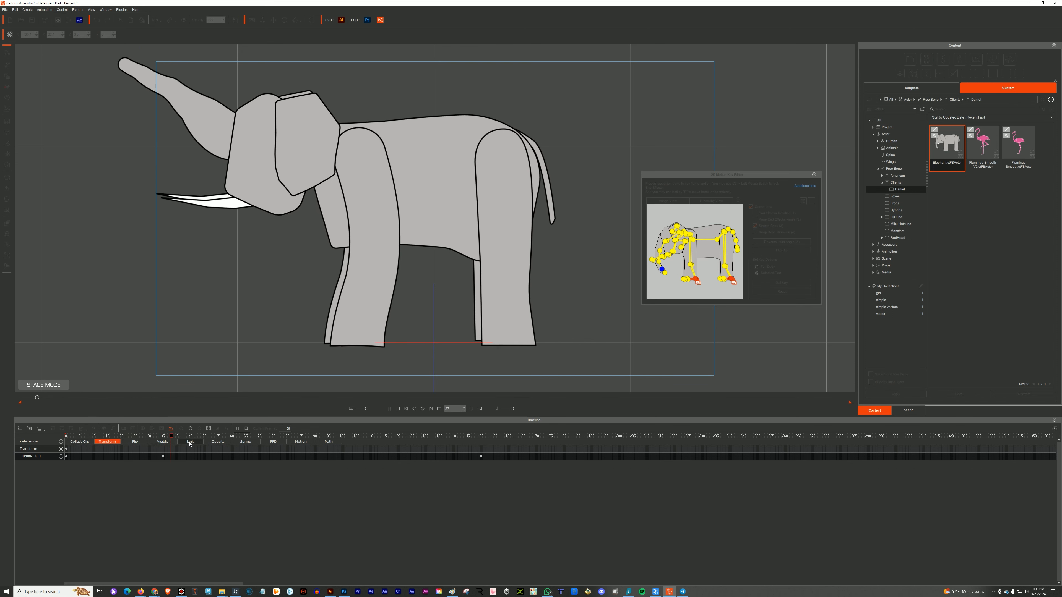
- Undo the trunk, head and torso changes at frame 35, playing back the animation in between
drag(118, 436, 96, 443)
key(ctrl+z)
key(ctrl+z)
key(ctrl+z)
key(ctrl+z)
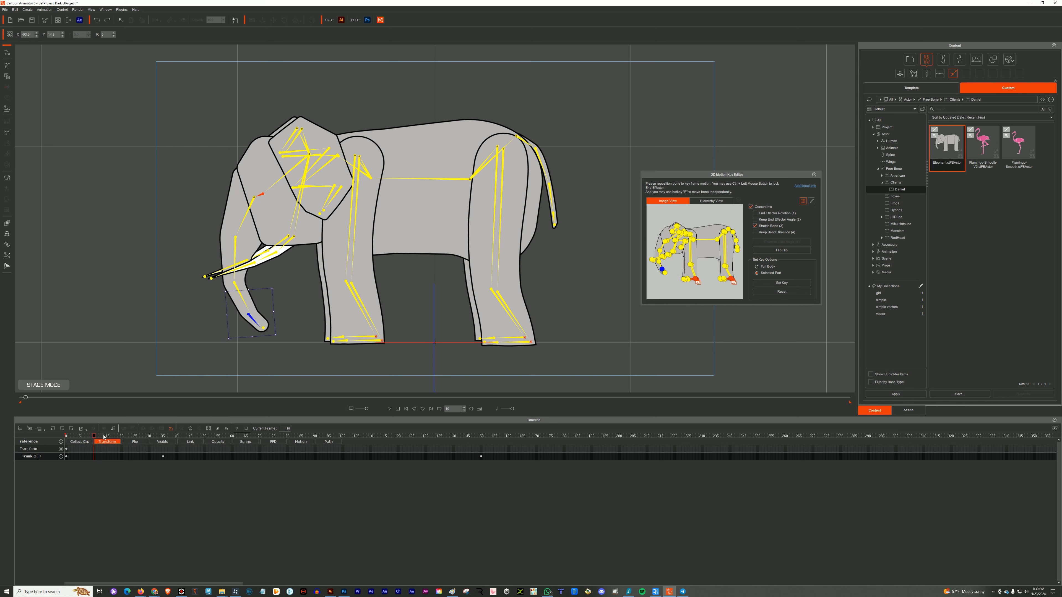
click(370, 178)
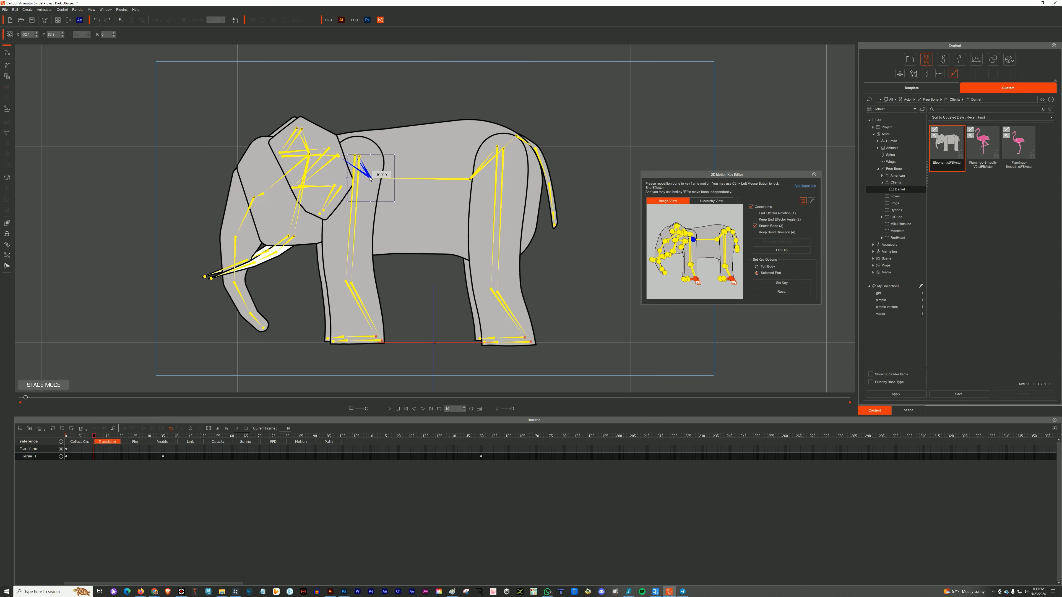
key(space)
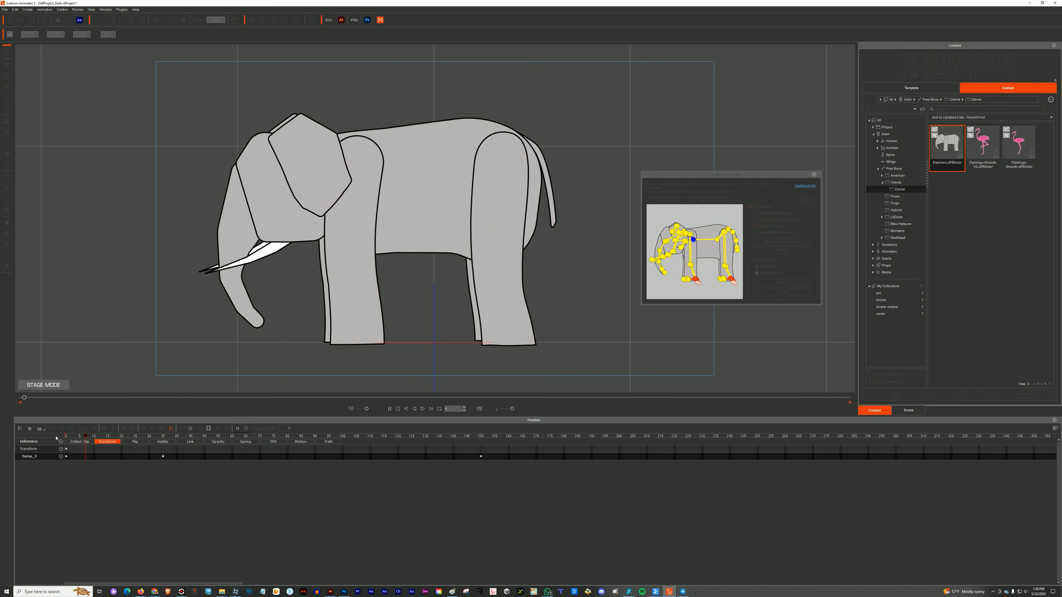
key(space)
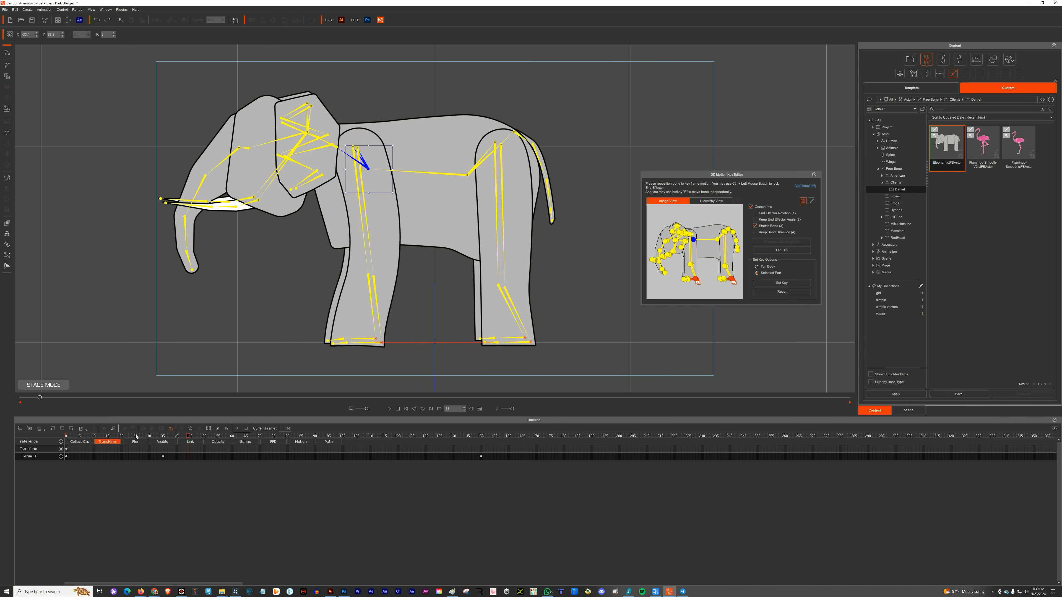
key(ctrl+z)
key(ctrl+z)
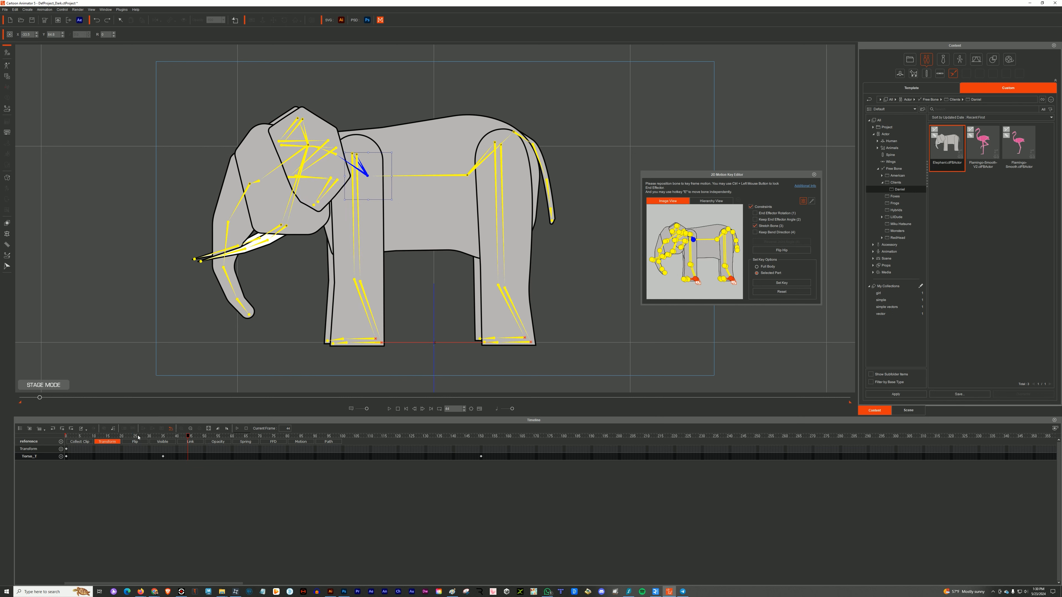
- Set a torso key at frame 15, and scrub through the hip's keys from the first frame to frame 35
drag(138, 437, 109, 445)
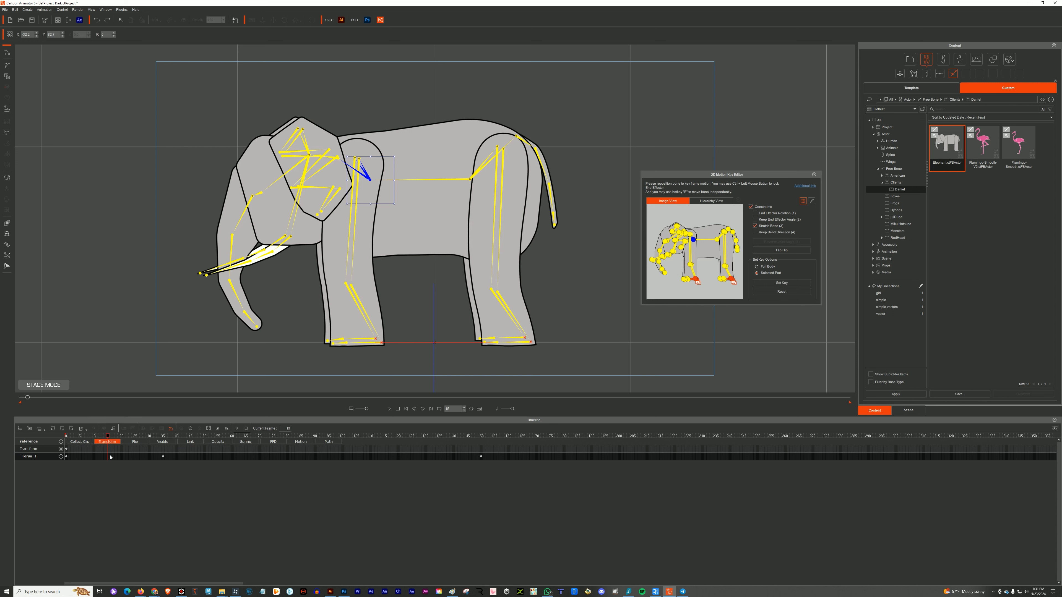
click(348, 164)
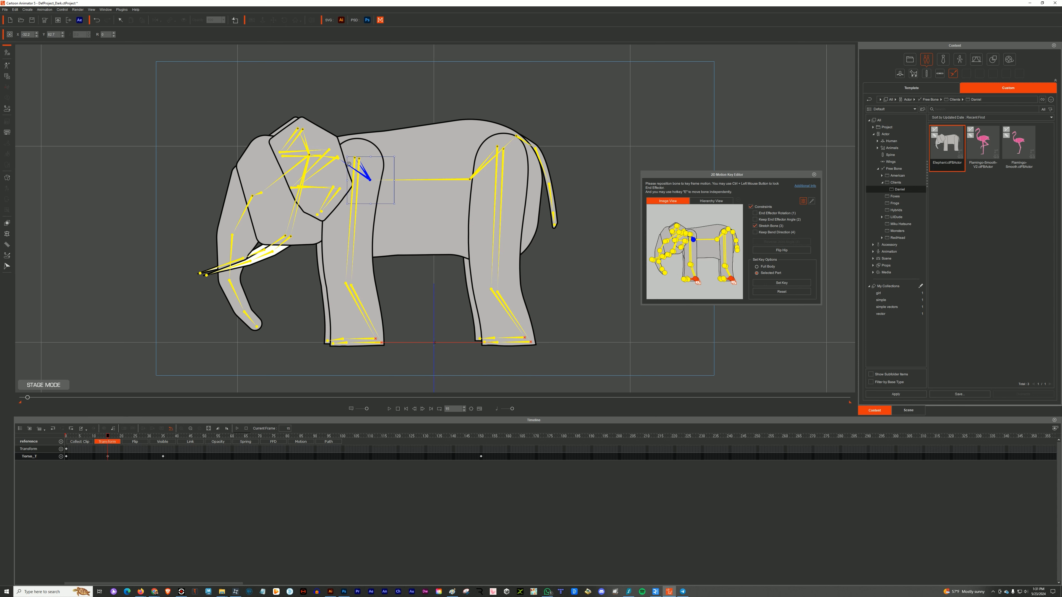
click(470, 179)
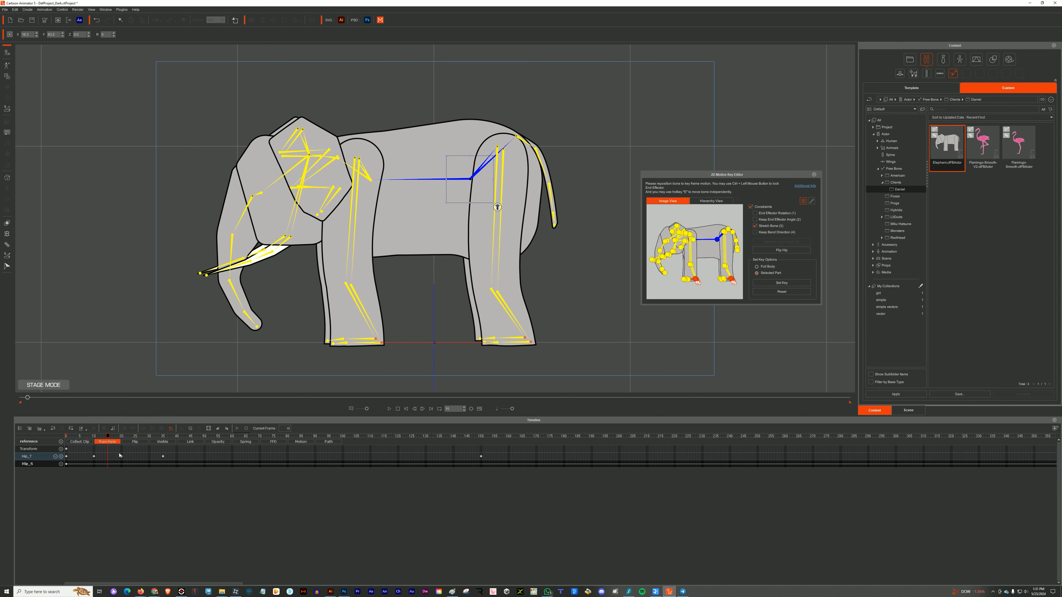
drag(108, 436, 63, 453)
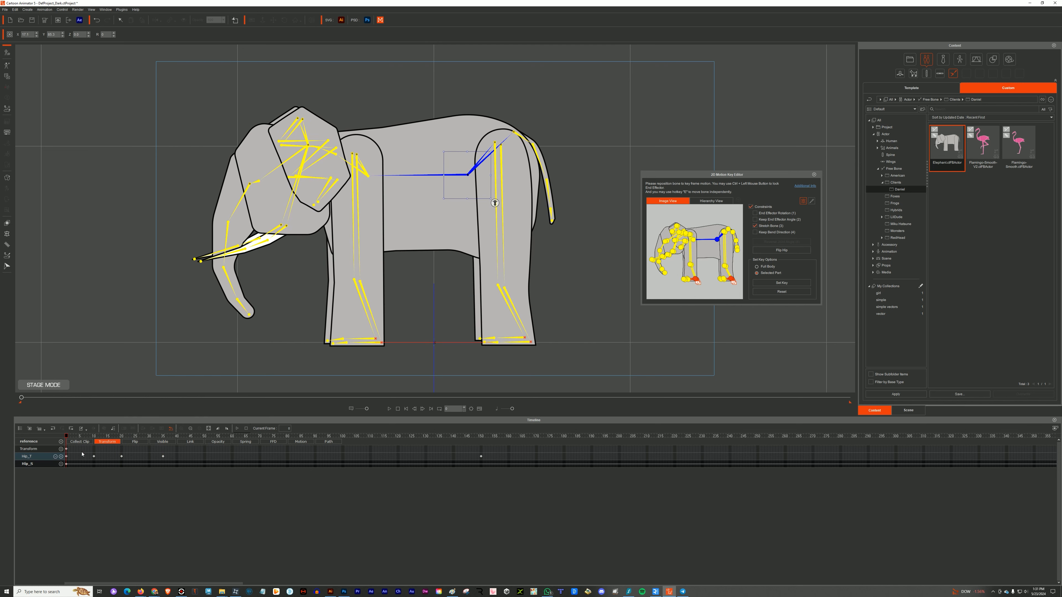
click(108, 436)
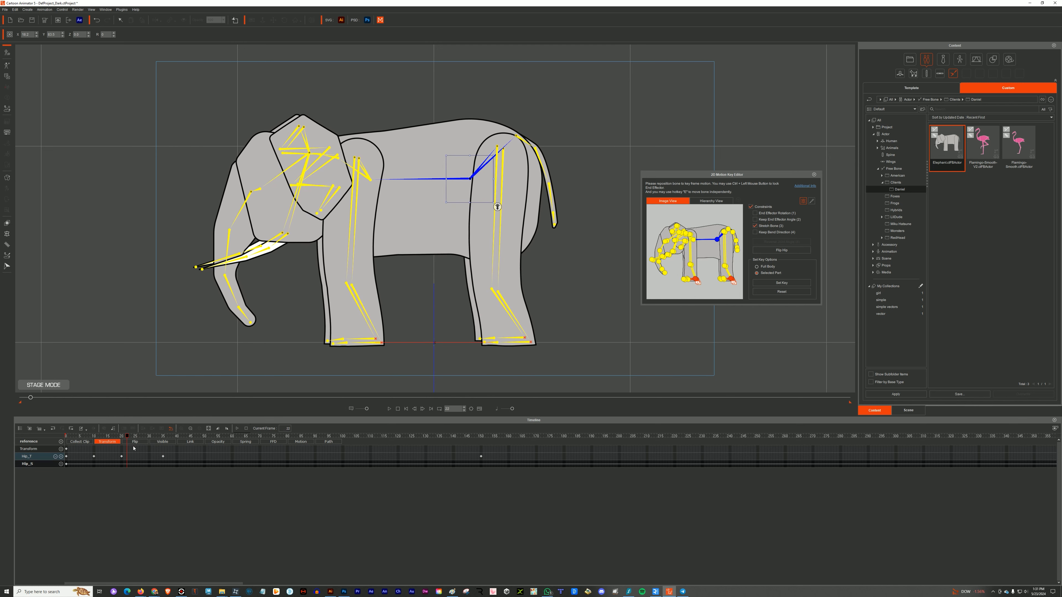
click(164, 451)
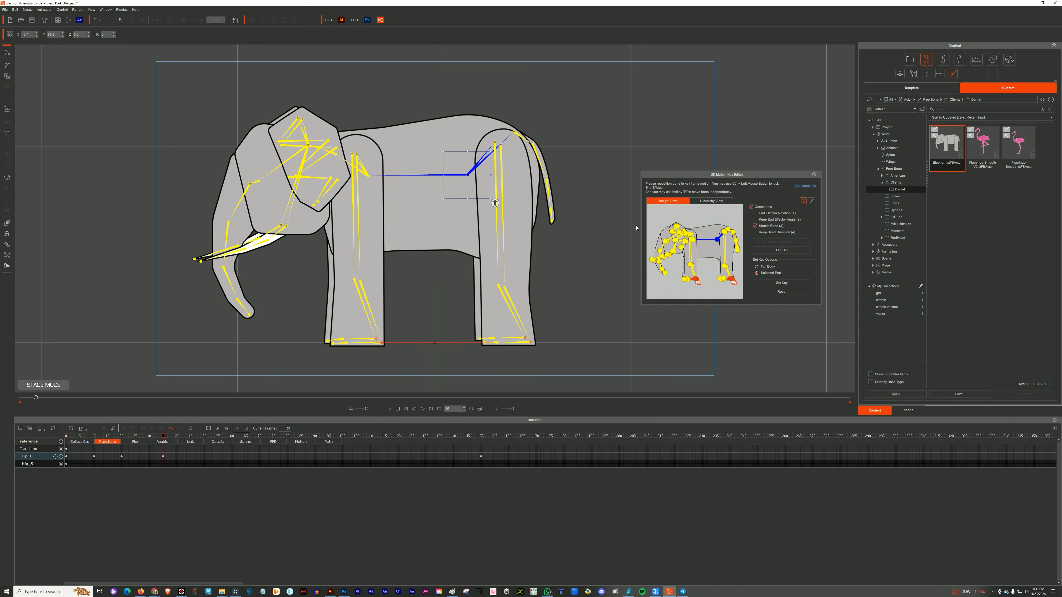
- At frame 35, raise the elephant's head and torso, lift the trunk high into the air, and play the animation
click(308, 145)
drag(309, 114, 363, 167)
click(367, 177)
drag(193, 256, 137, 84)
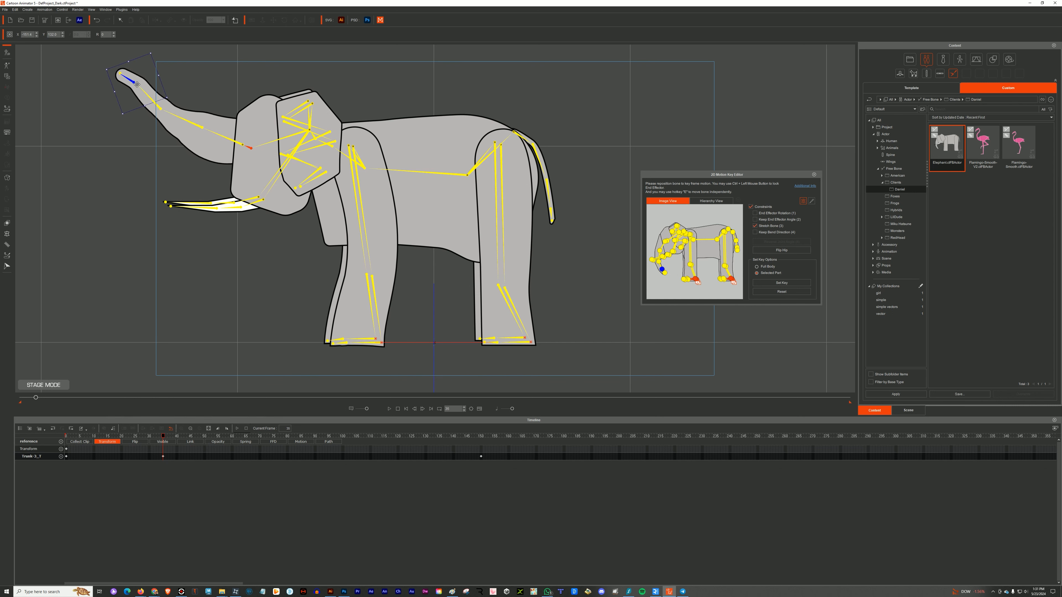
key(space)
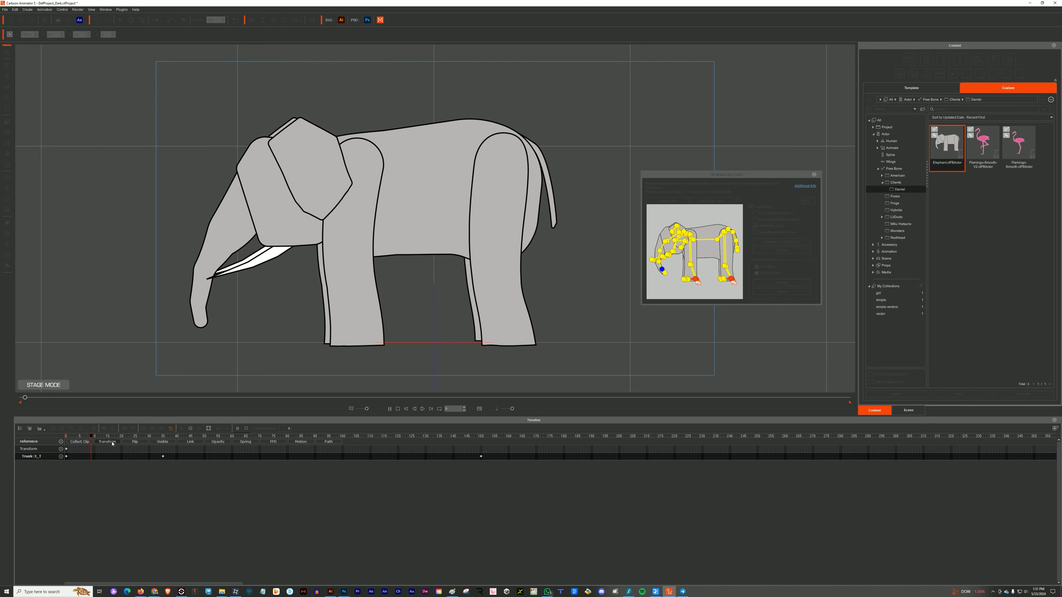
- At frame 20, pull the tip of the trunk down and inward toward the tusks, and play the animation
drag(82, 435, 125, 435)
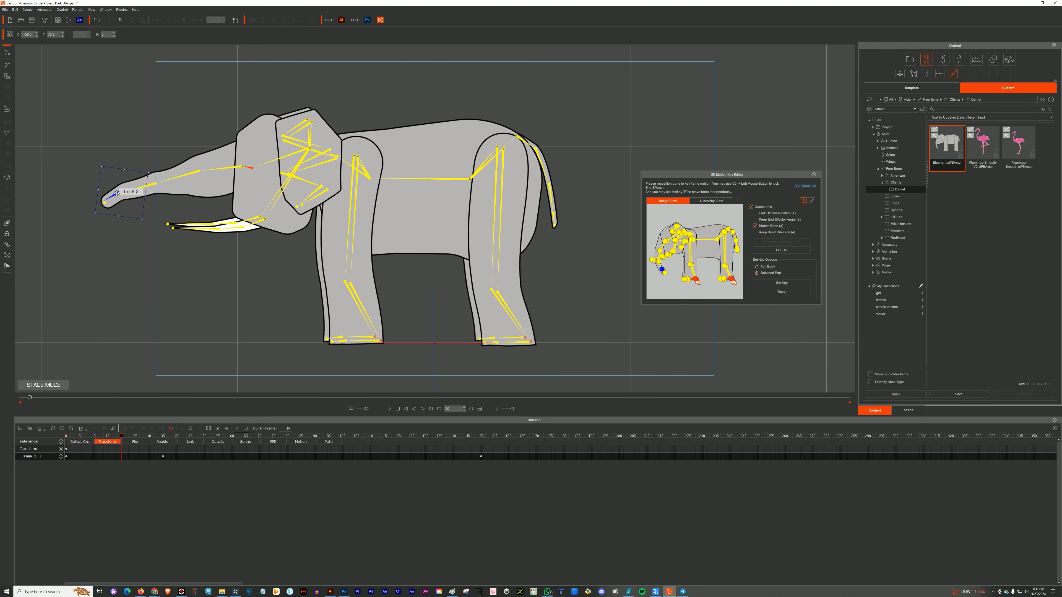
drag(120, 193, 215, 274)
key(space)
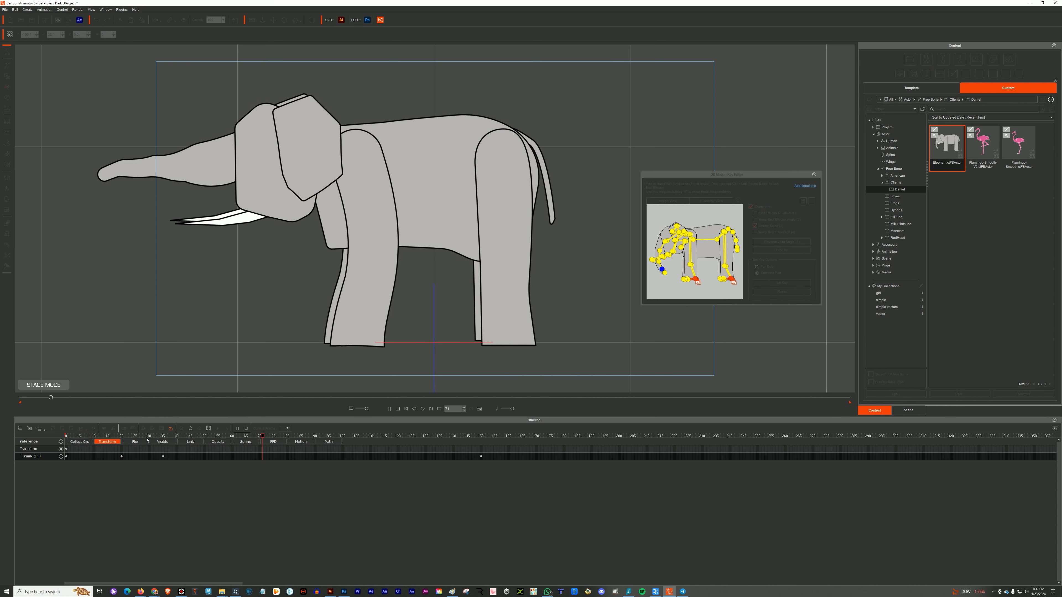
- Copy the trunk's key and the head's key from frame 35 to frame 50
click(204, 445)
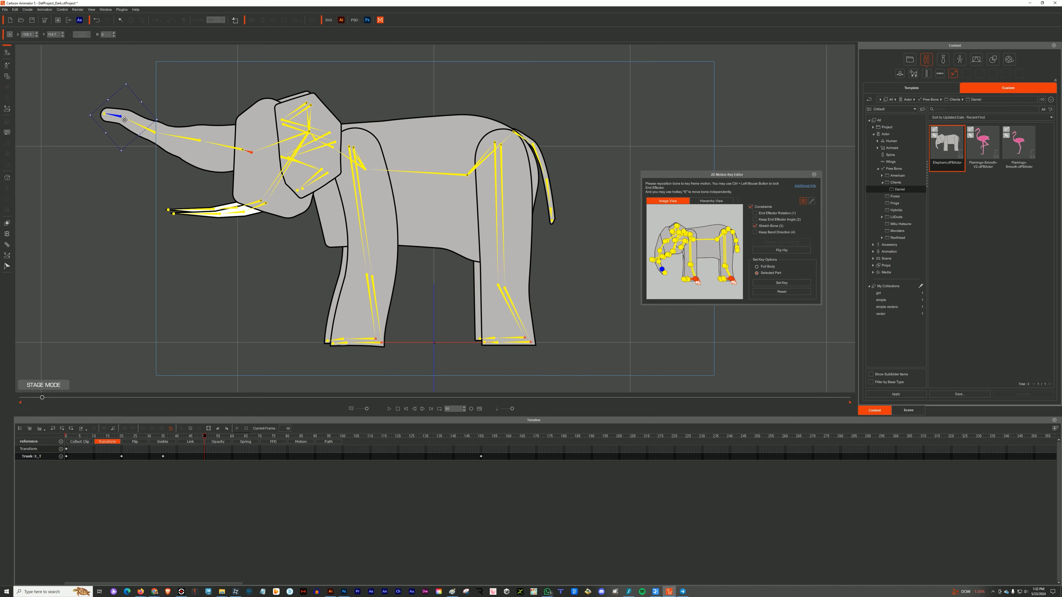
click(163, 456)
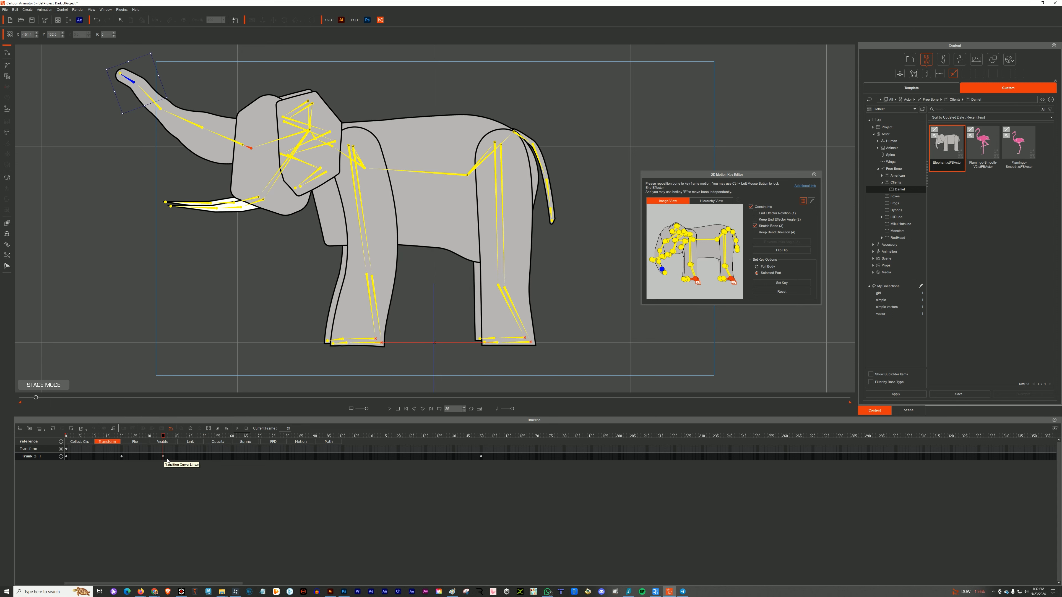
double_click(204, 456)
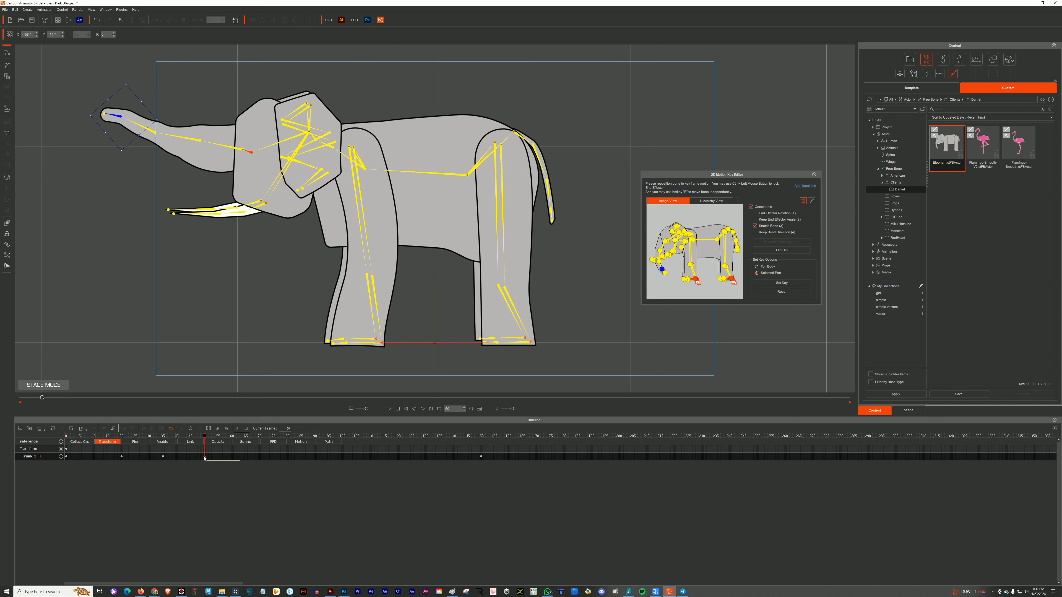
click(309, 133)
click(163, 456)
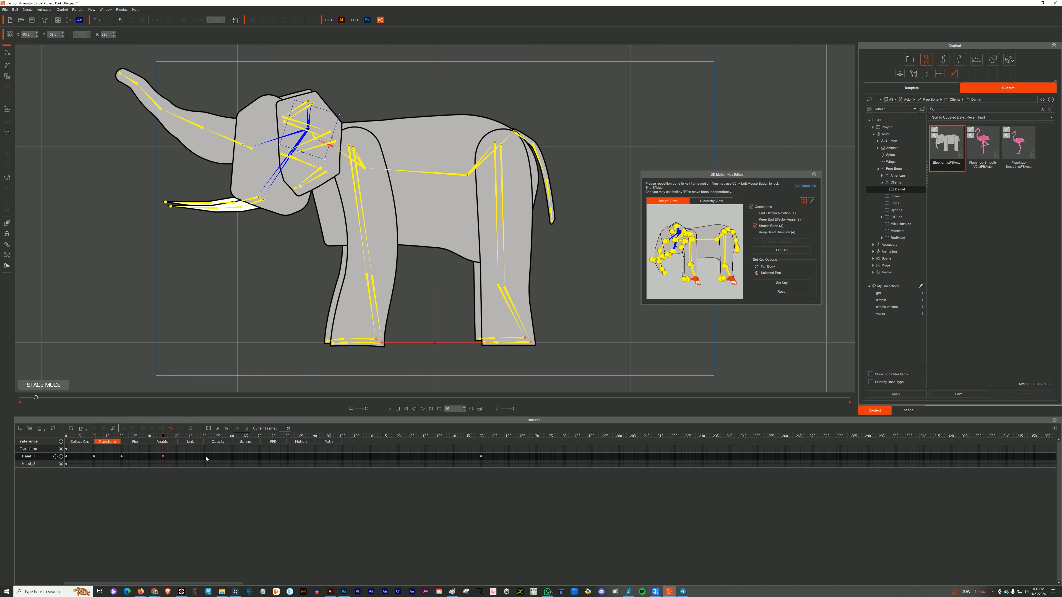
double_click(204, 456)
- Copy the torso's key from frame 35 to frame 50
click(364, 168)
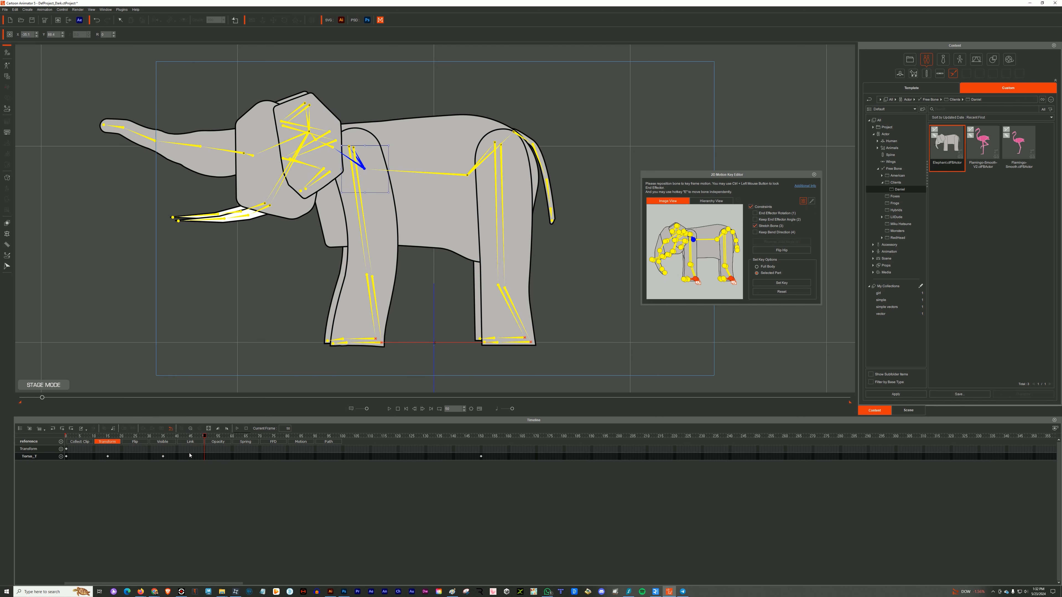
click(163, 457)
key(ctrl+c)
click(204, 457)
key(ctrl+v)
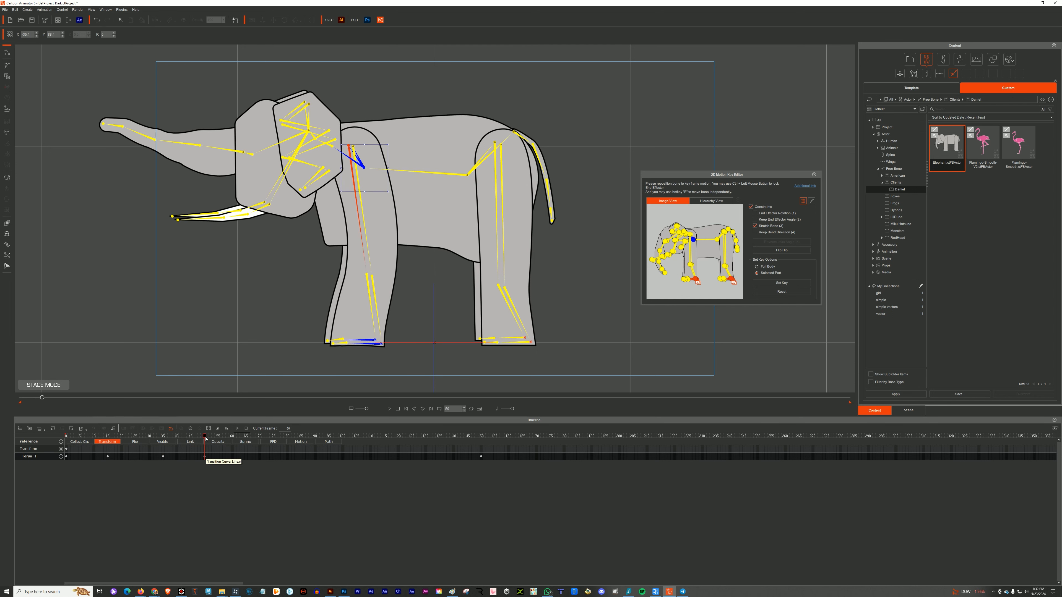
- Reset the elephant's pose at frame 70 and play the animation from the start with the playback range ending at frame 80
drag(206, 438, 260, 439)
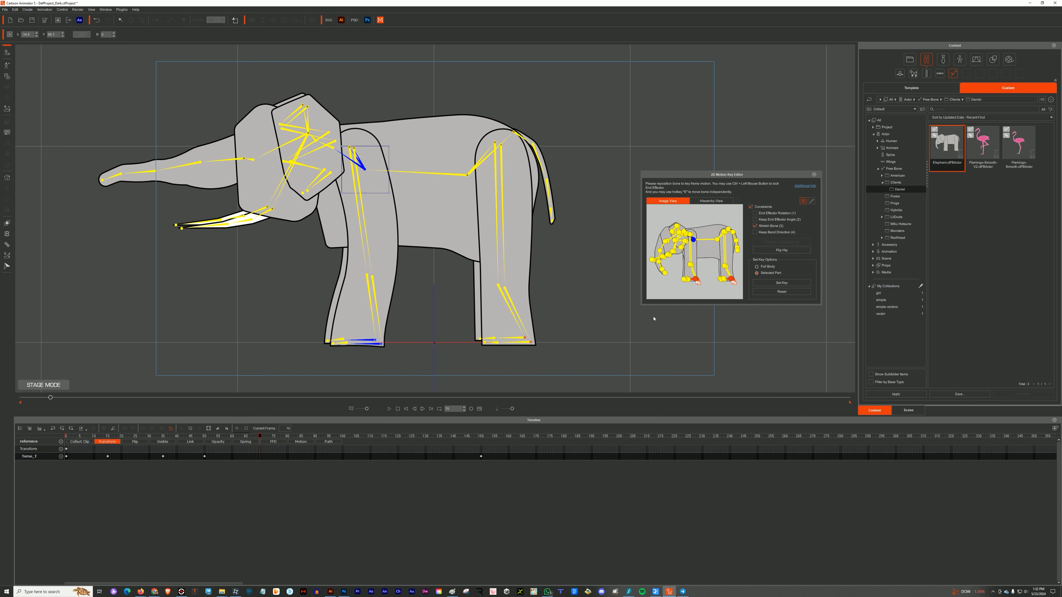
click(782, 292)
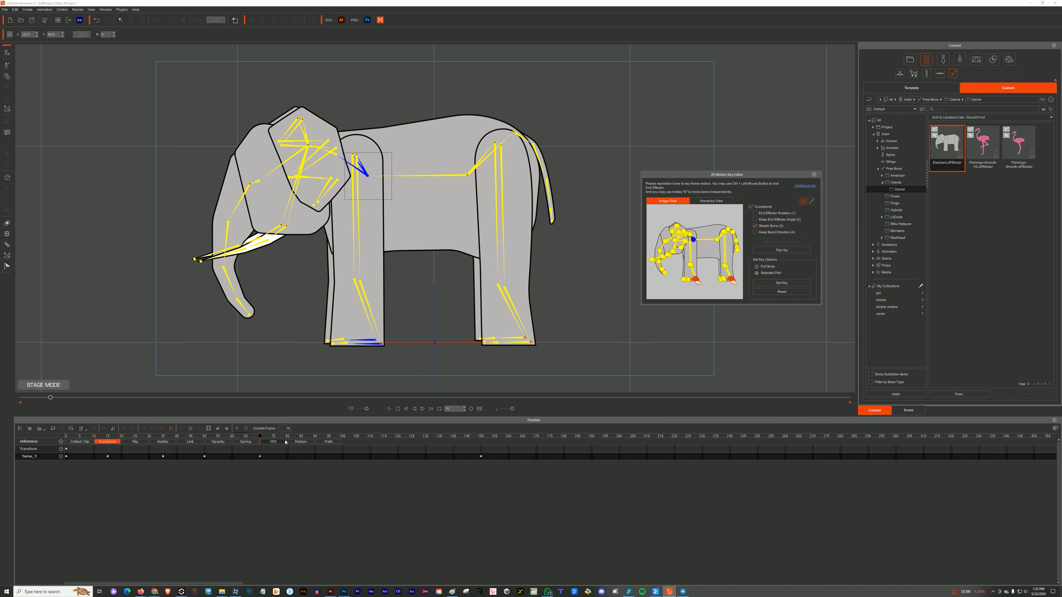
click(273, 436)
click(406, 409)
click(389, 408)
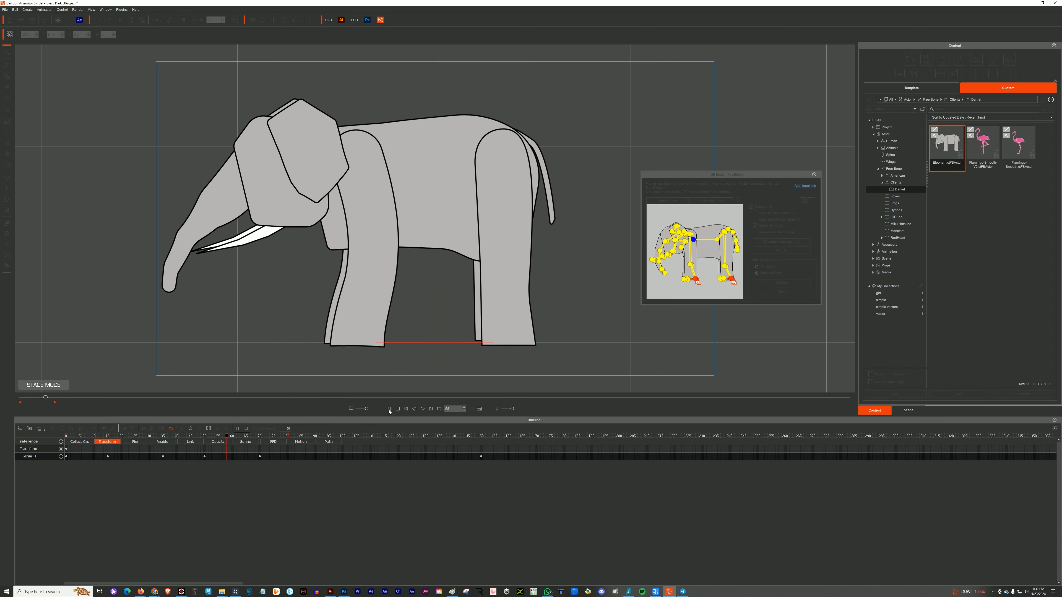
click(389, 409)
- Move the head's keys at frames 50 and 70 to frame 60 and about frame 78, and play the animation
drag(227, 437, 204, 442)
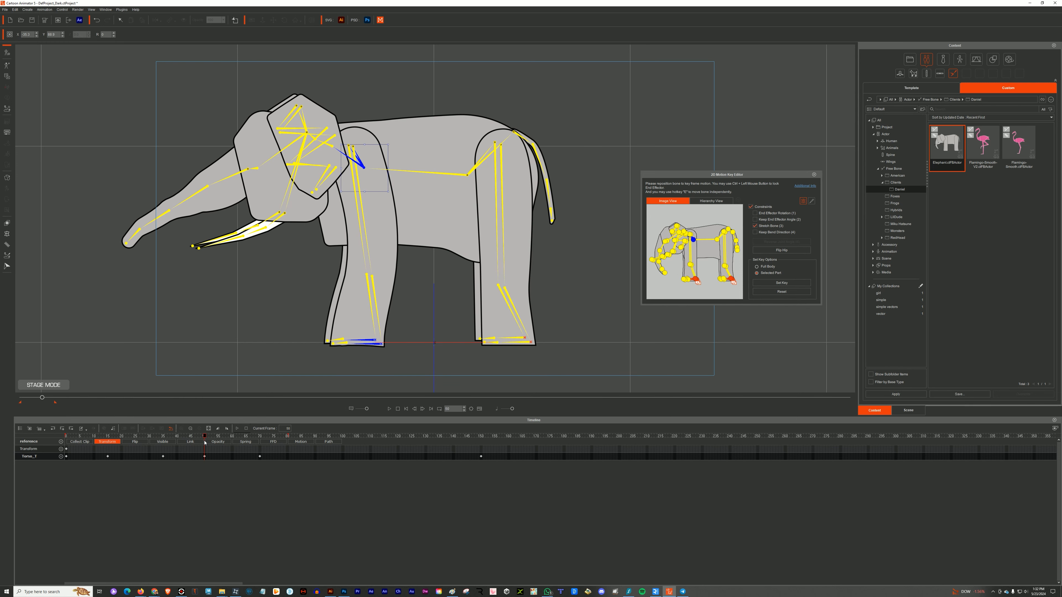
click(306, 133)
drag(199, 436, 282, 457)
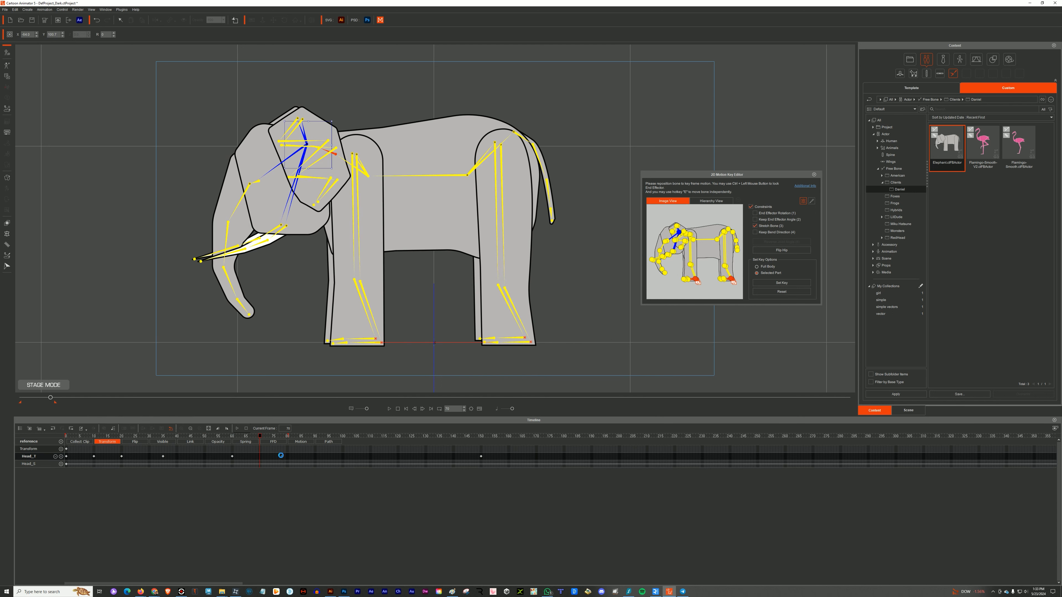
key(space)
- Raise the tip of the trunk high in the air at frame 50 and play the animation
click(163, 437)
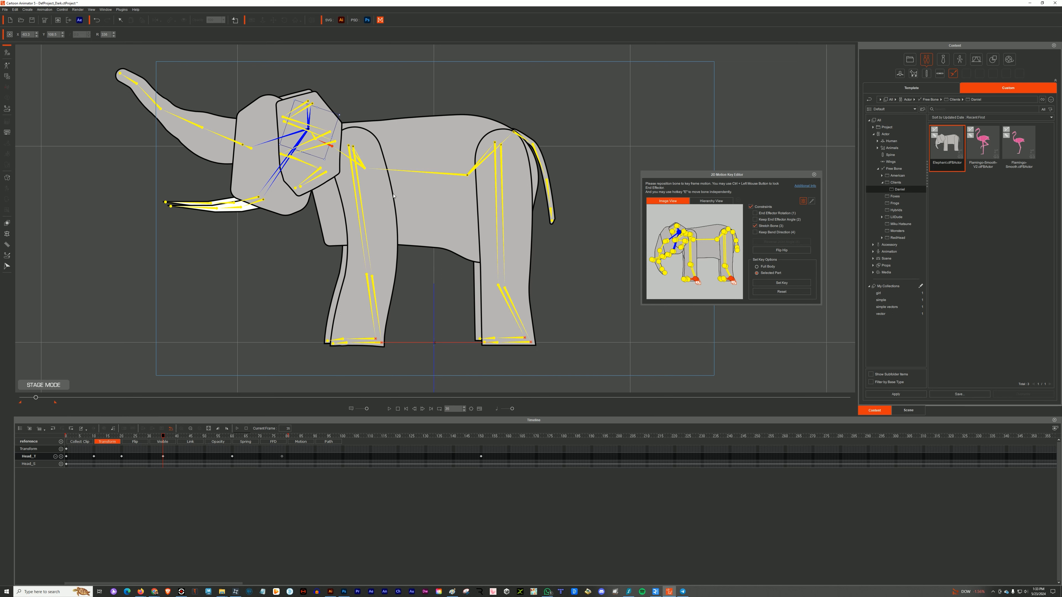
click(134, 82)
click(204, 456)
click(163, 456)
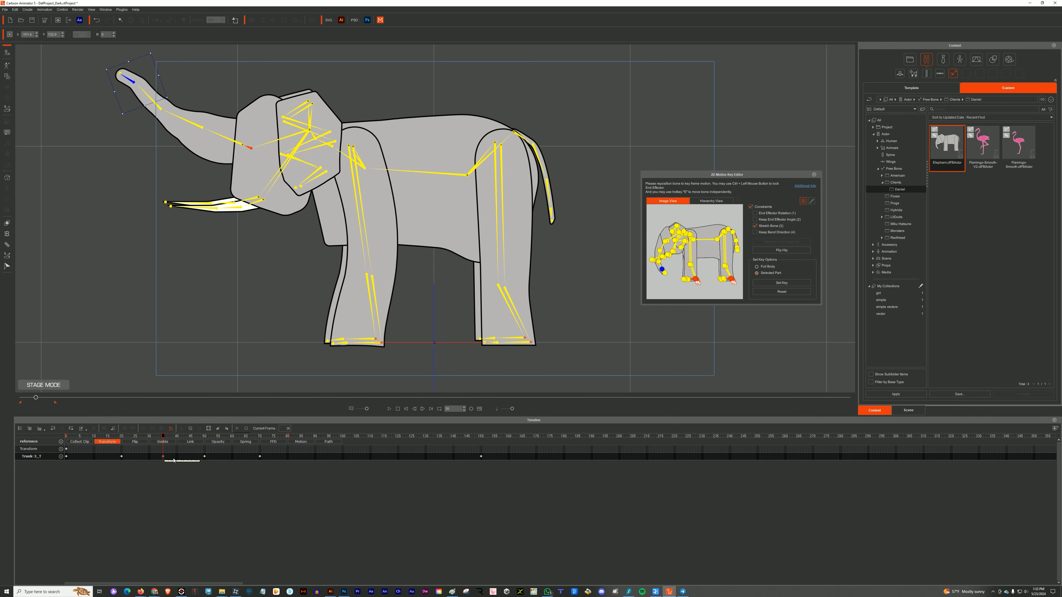
click(204, 456)
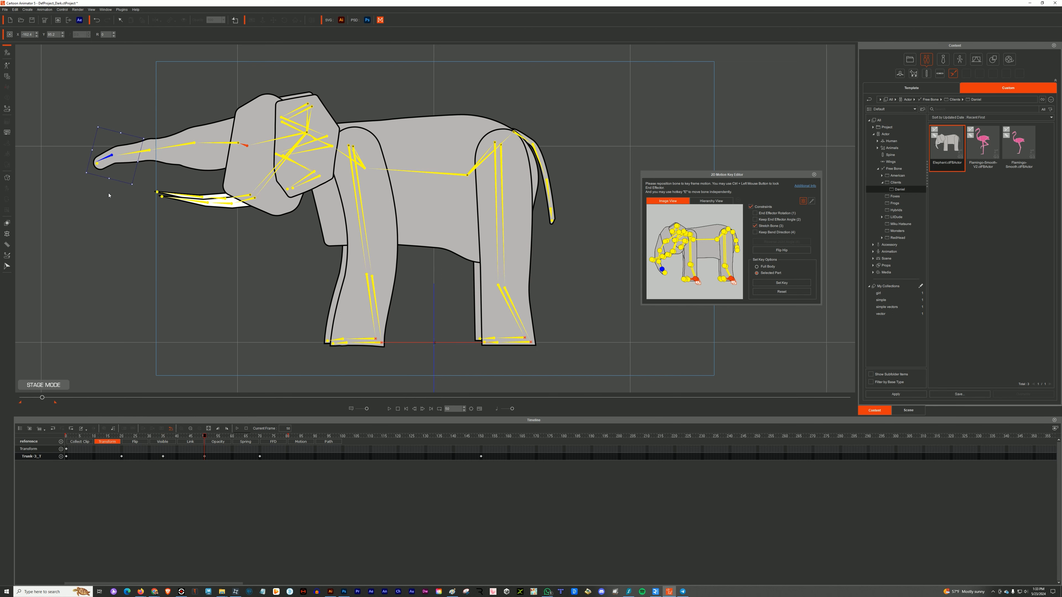
drag(111, 156, 127, 78)
click(156, 435)
key(space)
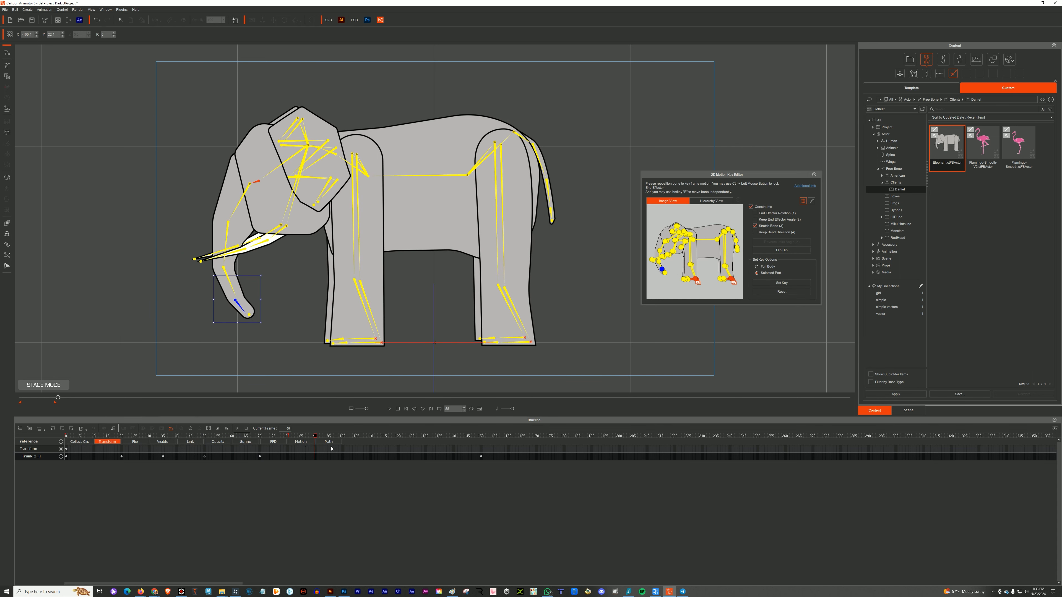
- Collect the elephant's motion from the first frame to about frame 76 as a clip and export it to the action menu under the default name
drag(488, 449, 306, 449)
click(79, 441)
drag(67, 449, 276, 449)
right_click(276, 451)
click(310, 502)
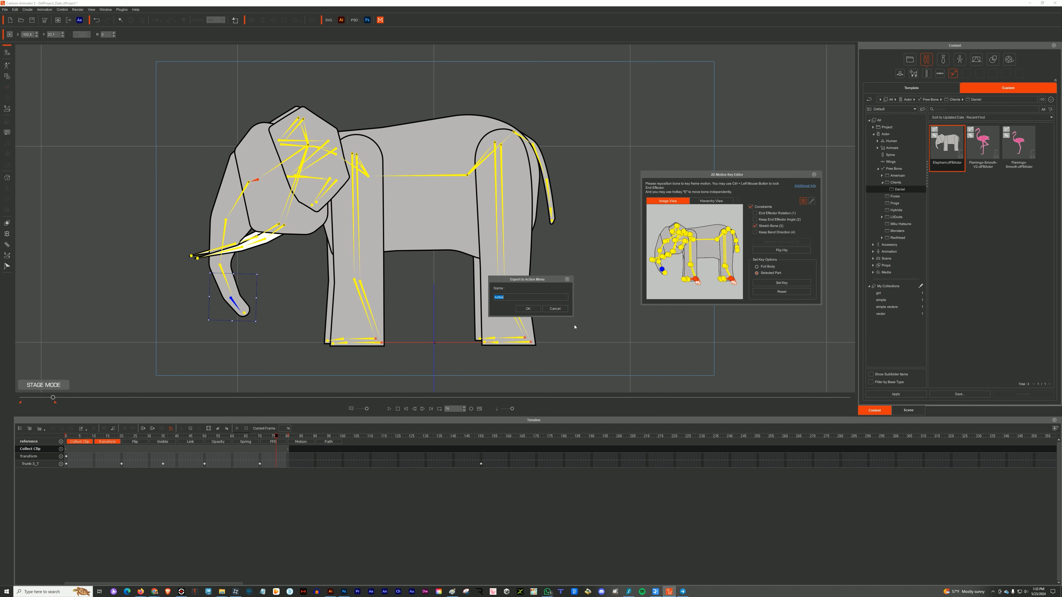
key(Return)
- Close the 2D Motion Key Editor and overwrite the saved elephant actor in the custom content library
click(814, 175)
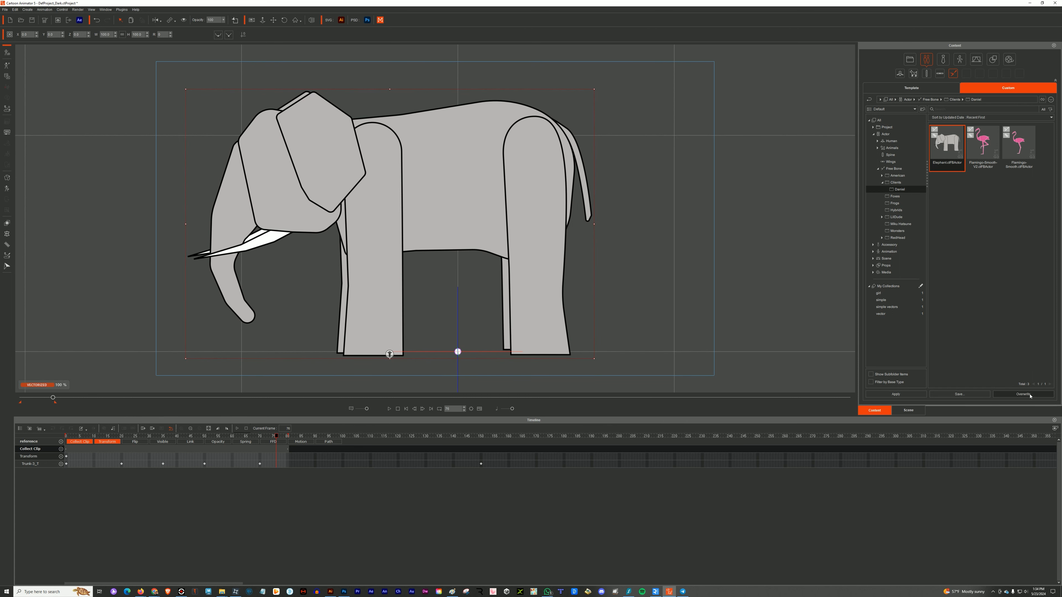
click(1023, 394)
click(517, 309)
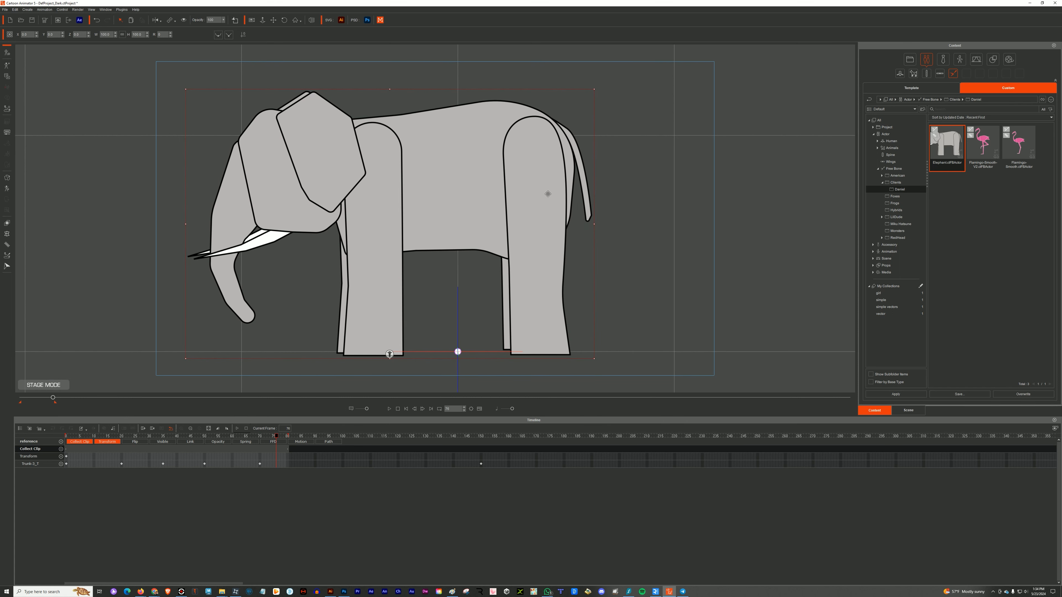
- Replace the elephant on stage with the updated elephant actor from the library and call up its action menu
key(Delete)
drag(946, 145, 447, 263)
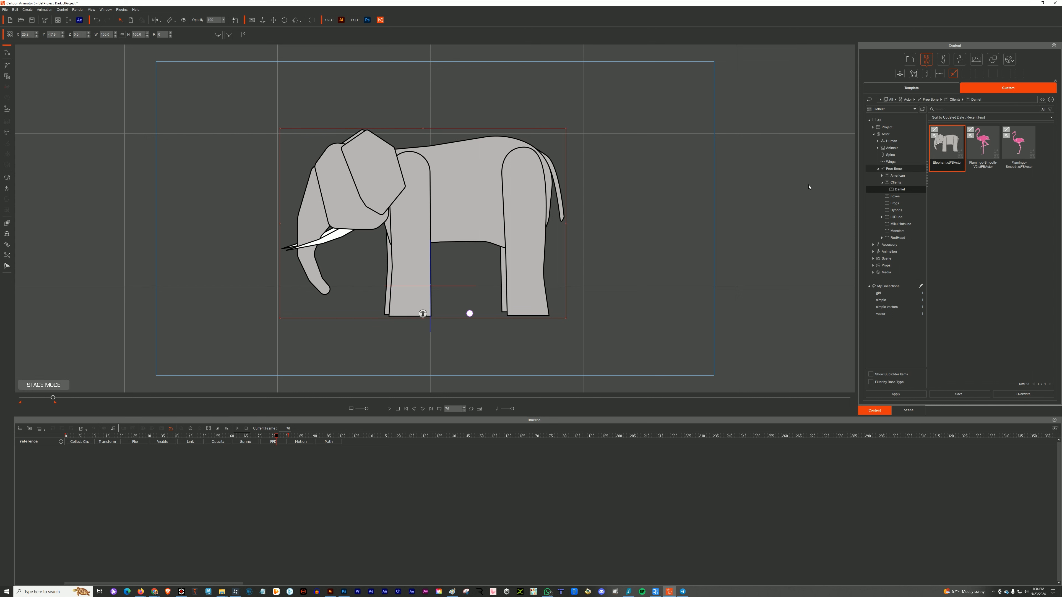
right_click(470, 210)
click(496, 214)
click(417, 362)
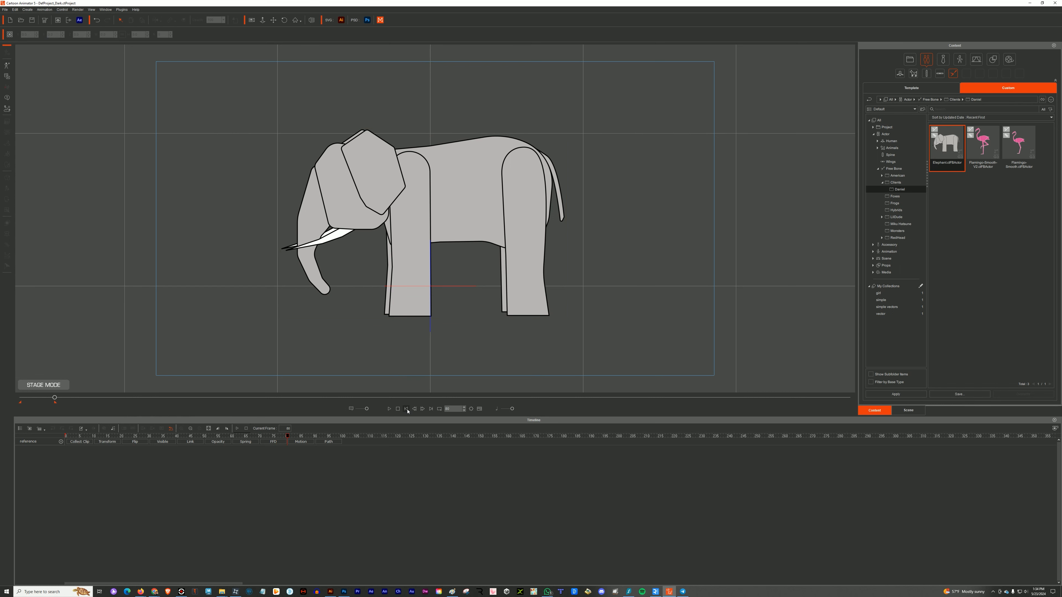
- Test the exported action by running it from the elephant's action menu at the first frame, and return to the start
right_click(444, 216)
mouse_move(469, 219)
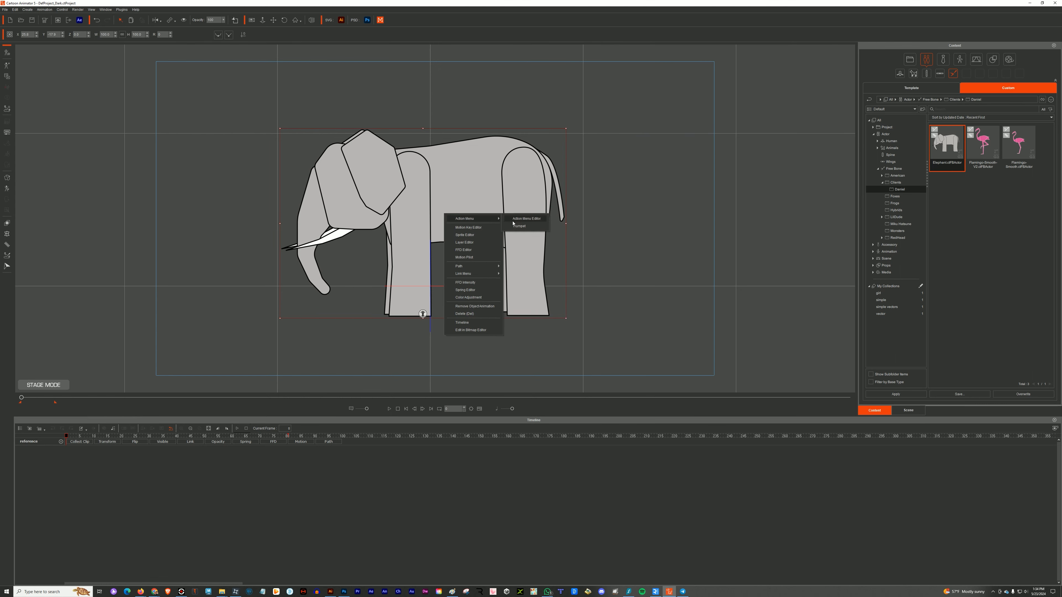
click(520, 229)
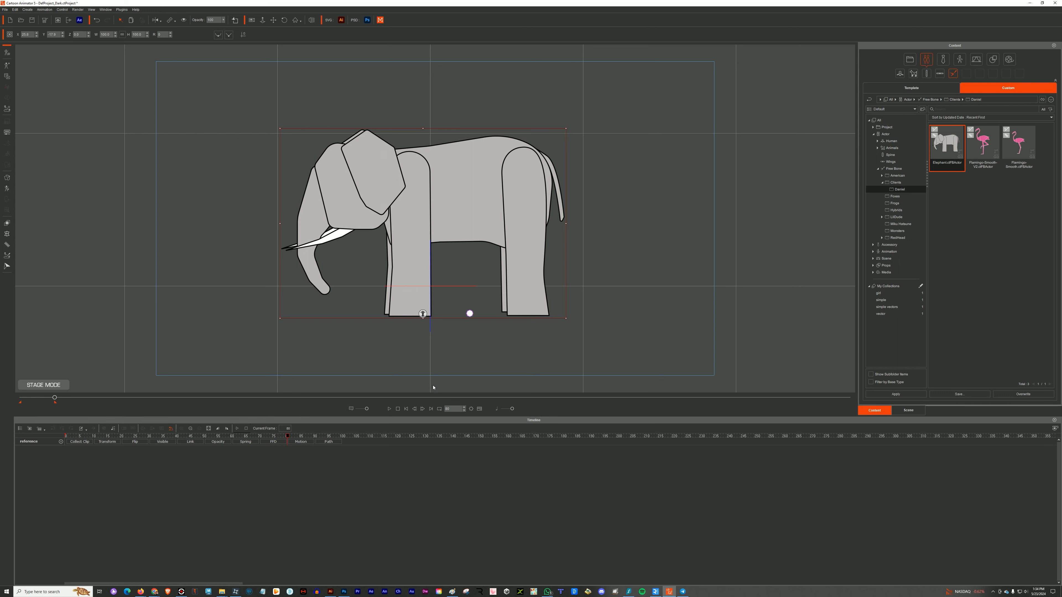
click(389, 409)
click(406, 409)
- Delete the tested elephant and place a fresh copy of the elephant actor from the library at the stage centre
key(Delete)
drag(947, 147, 473, 291)
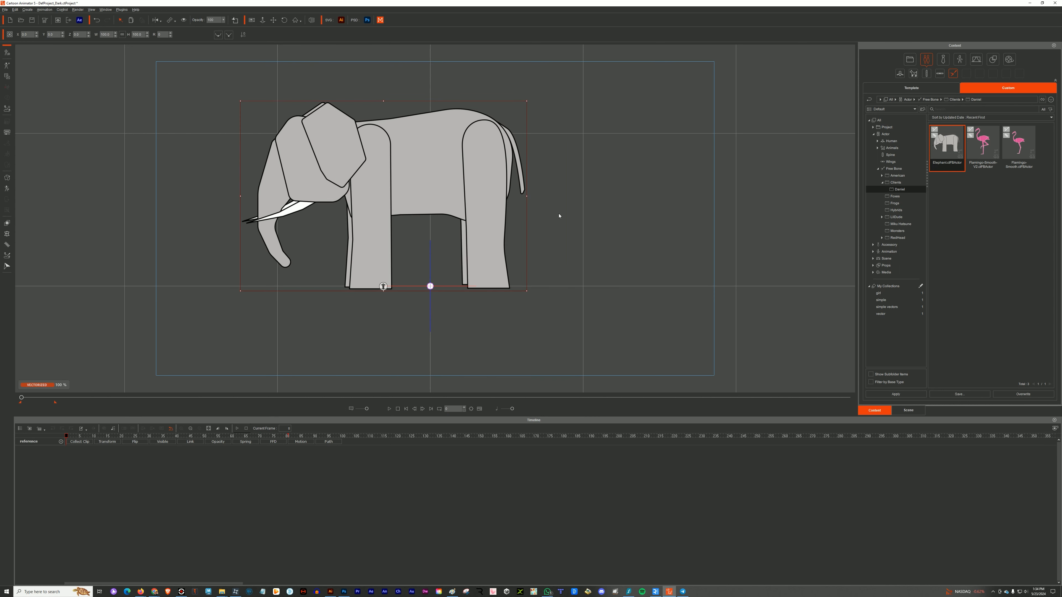
scroll(558, 217, down, 2)
drag(555, 219, 578, 294)
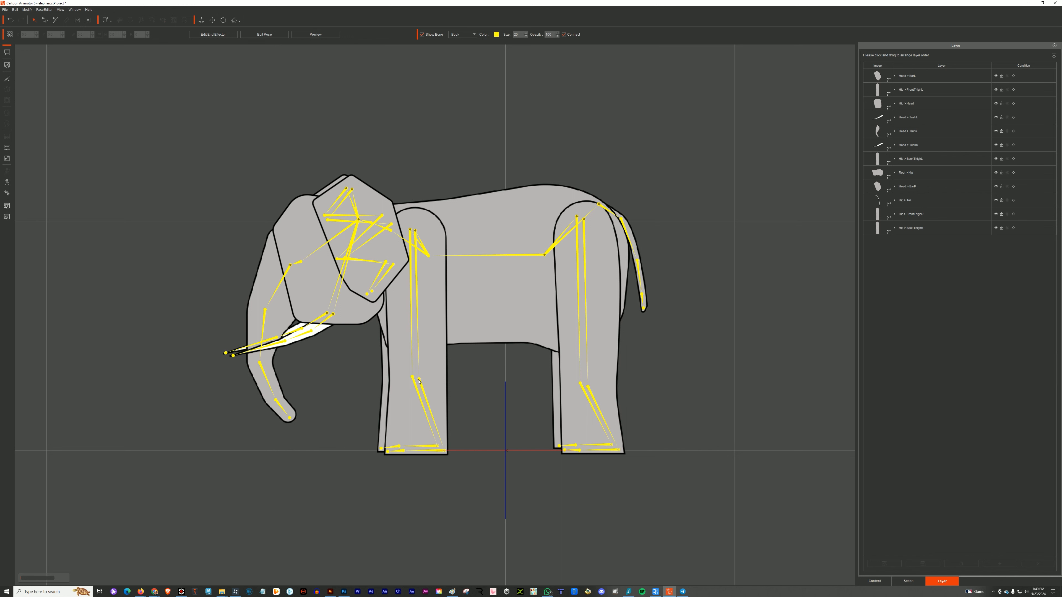
- In the Bone Editor, shift FrontFootL to the middle of the front left foot's sole, and FrontFootL-1 and FrontFootL-Nub toward the toe
click(419, 381)
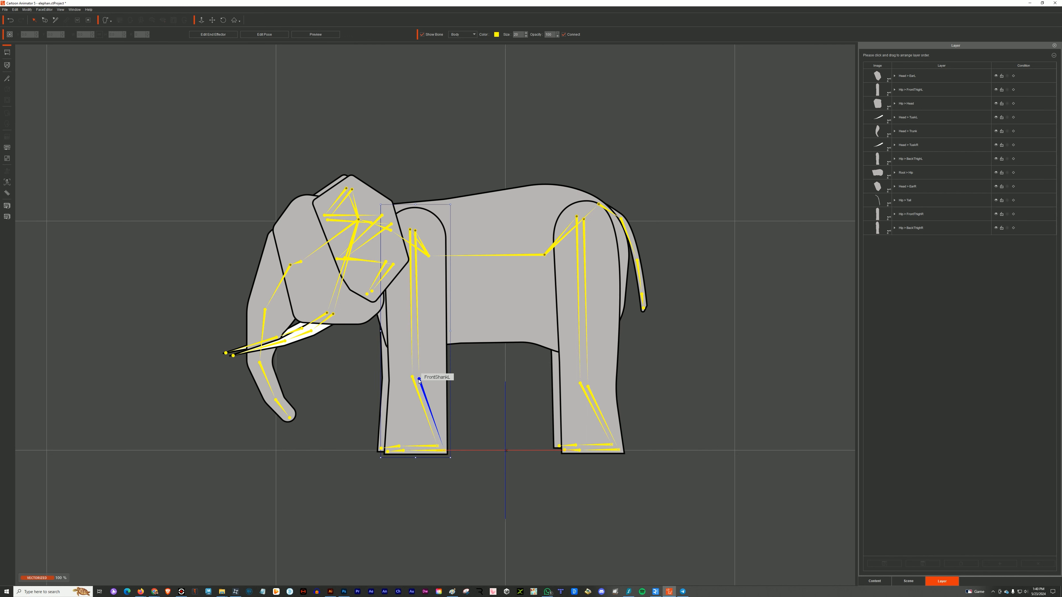
click(9, 79)
click(417, 450)
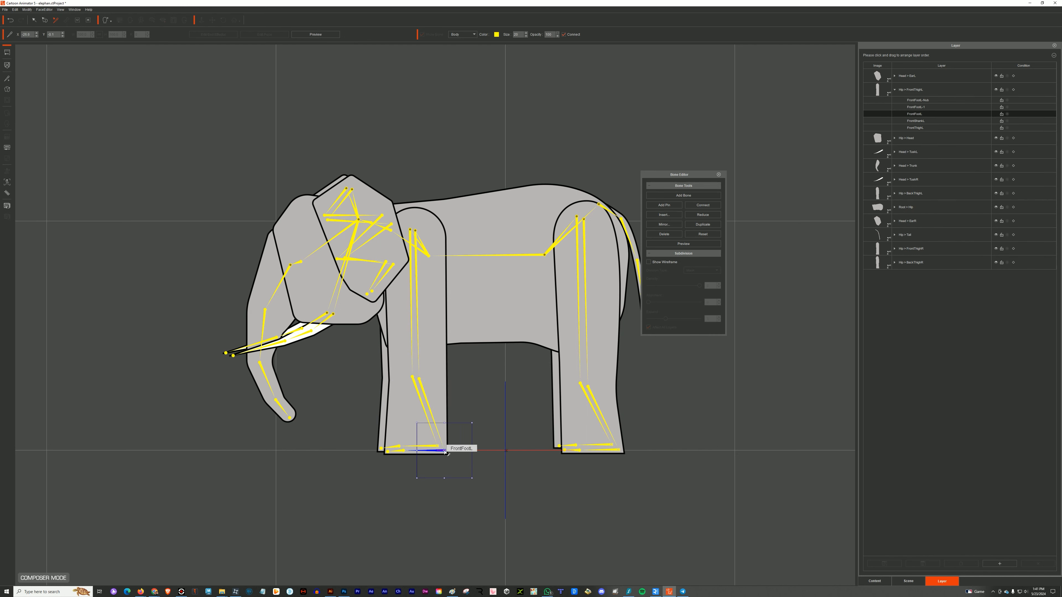
click(385, 451)
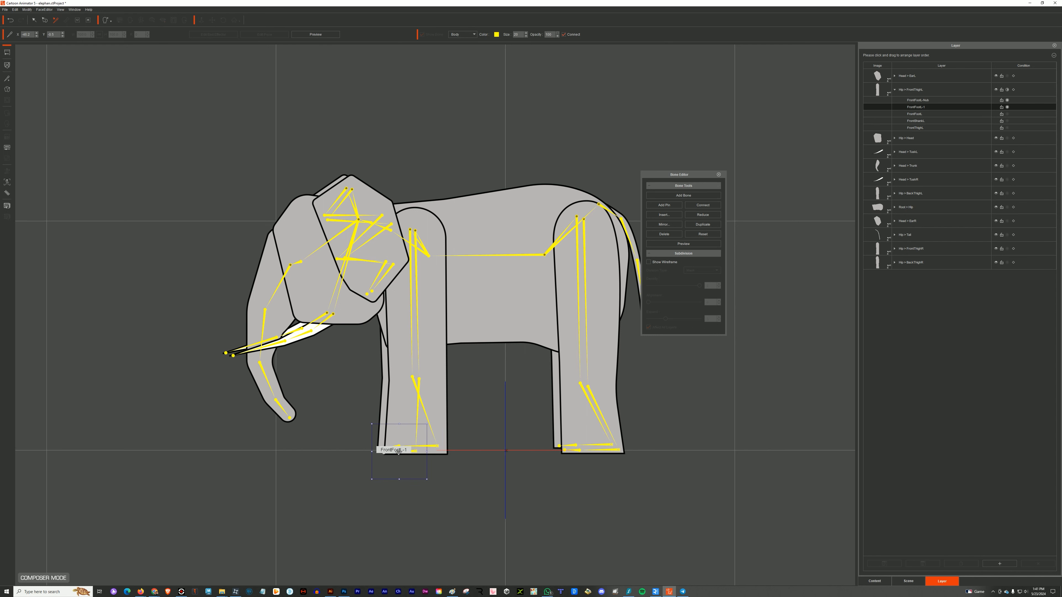
click(382, 452)
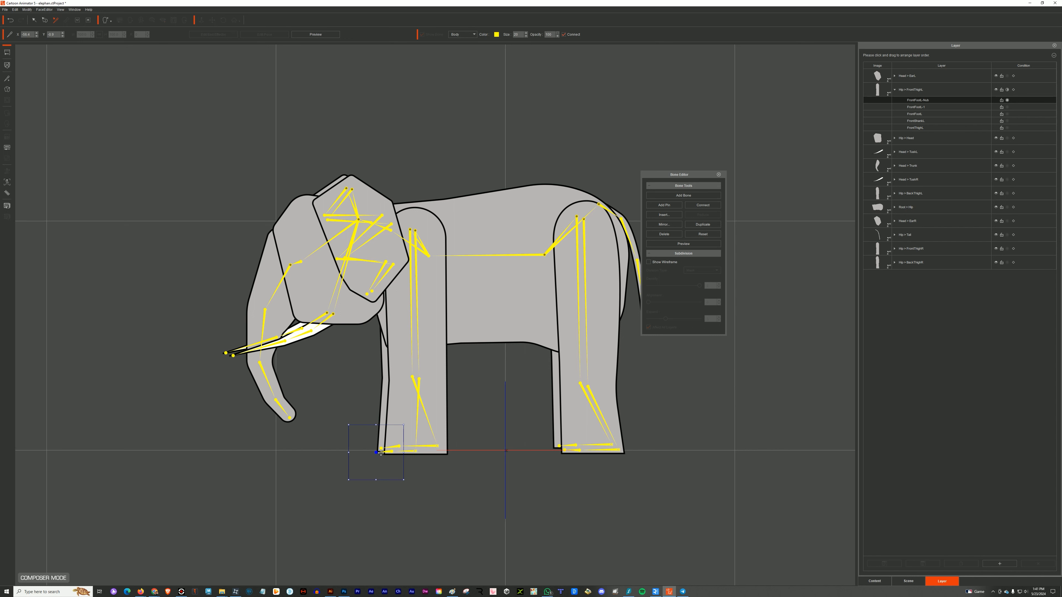
drag(381, 453, 385, 453)
click(392, 452)
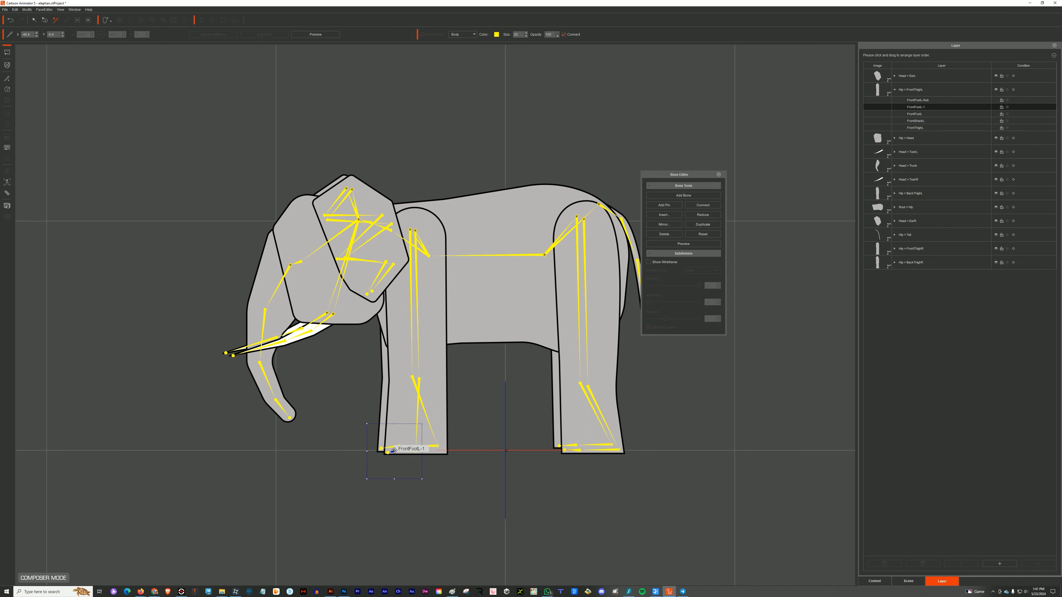
click(385, 452)
- Raise the FrontShankL joint slightly and realign FrontFootL and FrontFootL-Nub along the sole of the front left foot
click(419, 381)
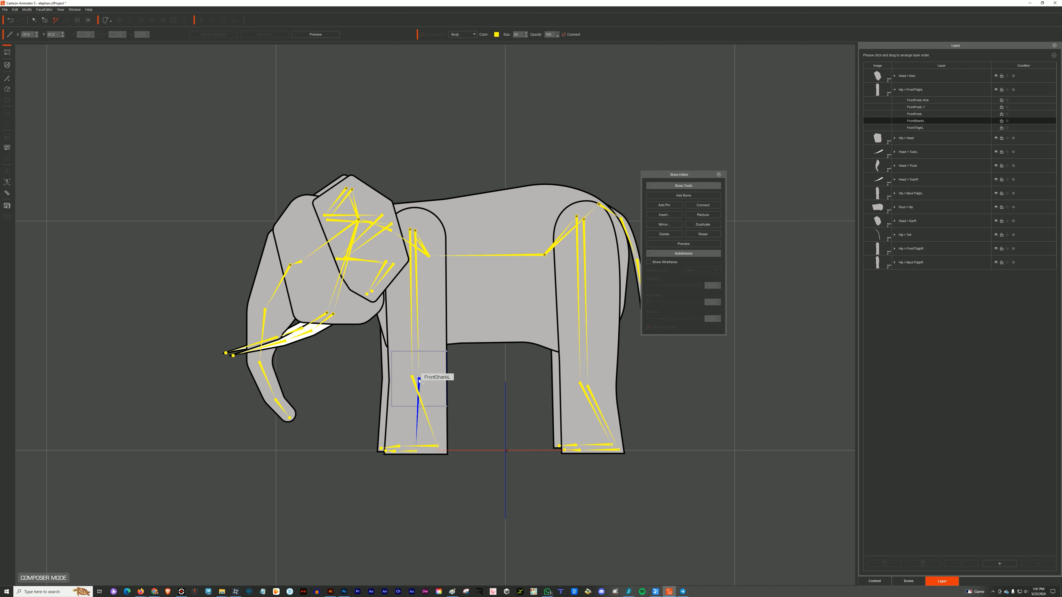
drag(419, 380, 419, 374)
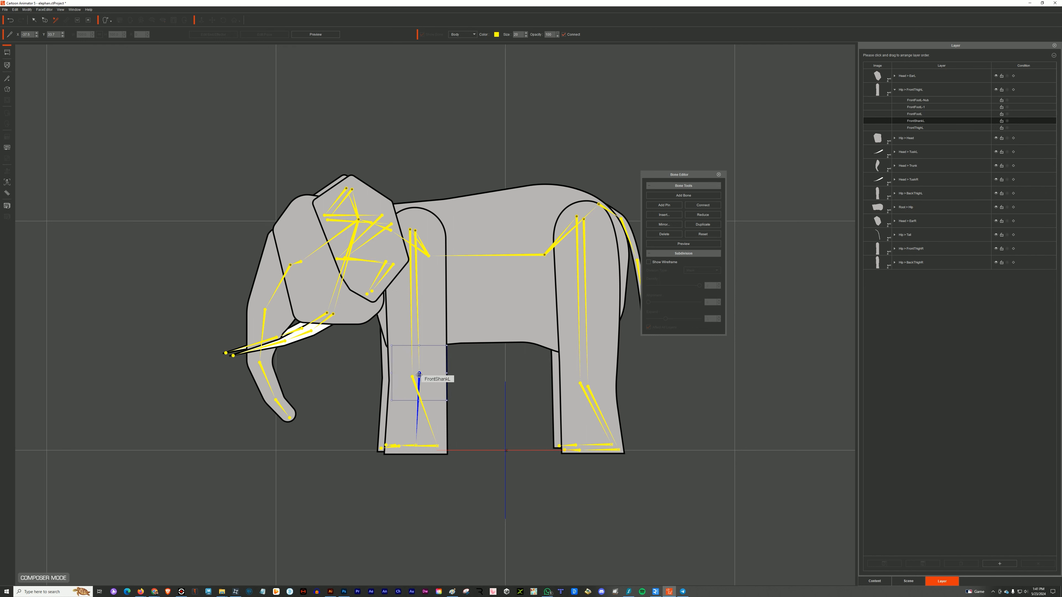
click(414, 452)
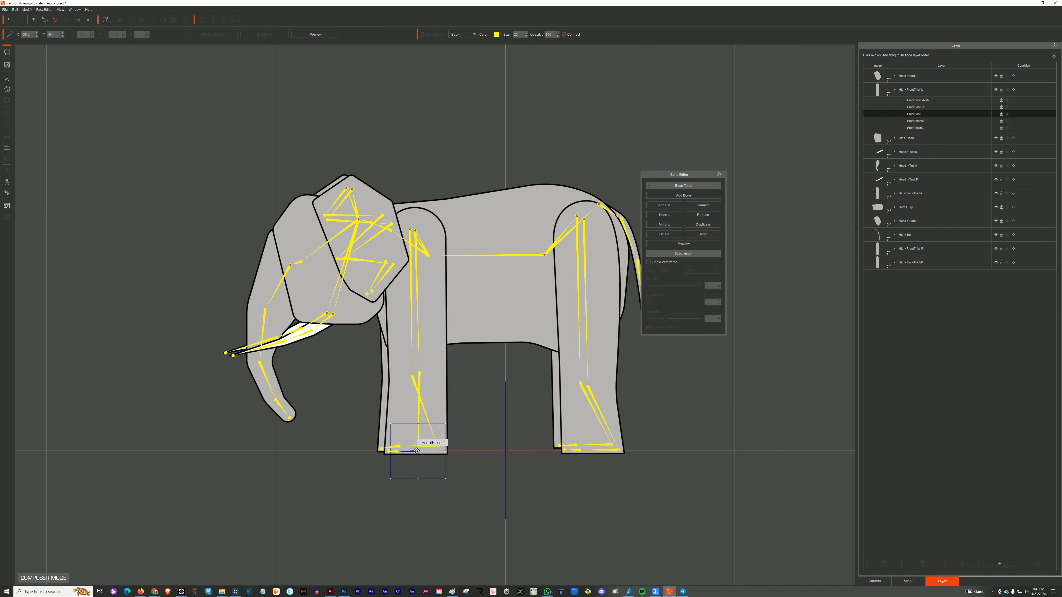
click(386, 452)
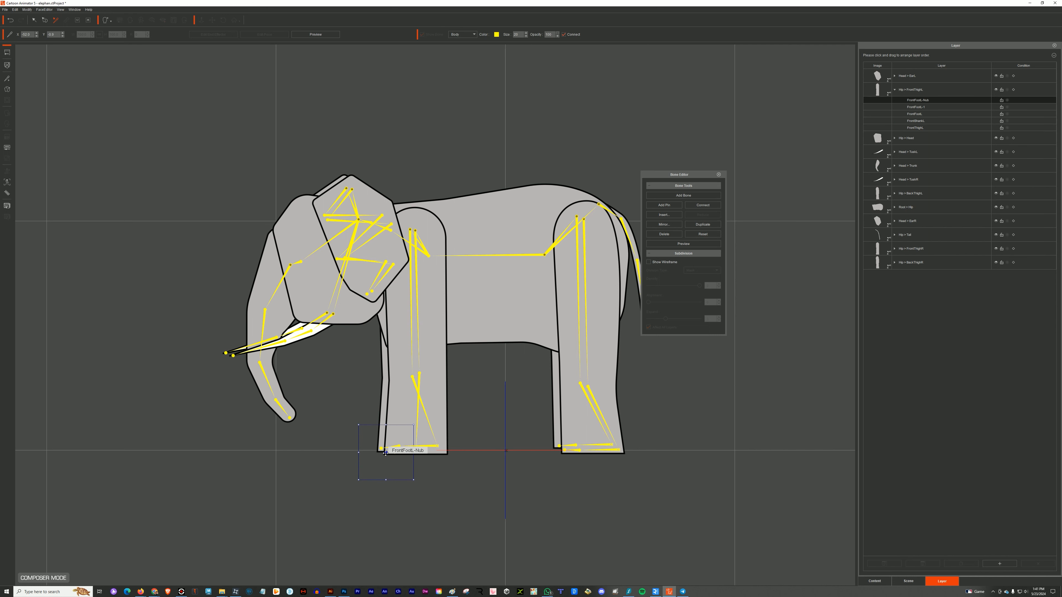
- Hide the front left leg layer, move FrontFootR to the middle of the front right foot, and raise the FrontShankR joint slightly
click(416, 452)
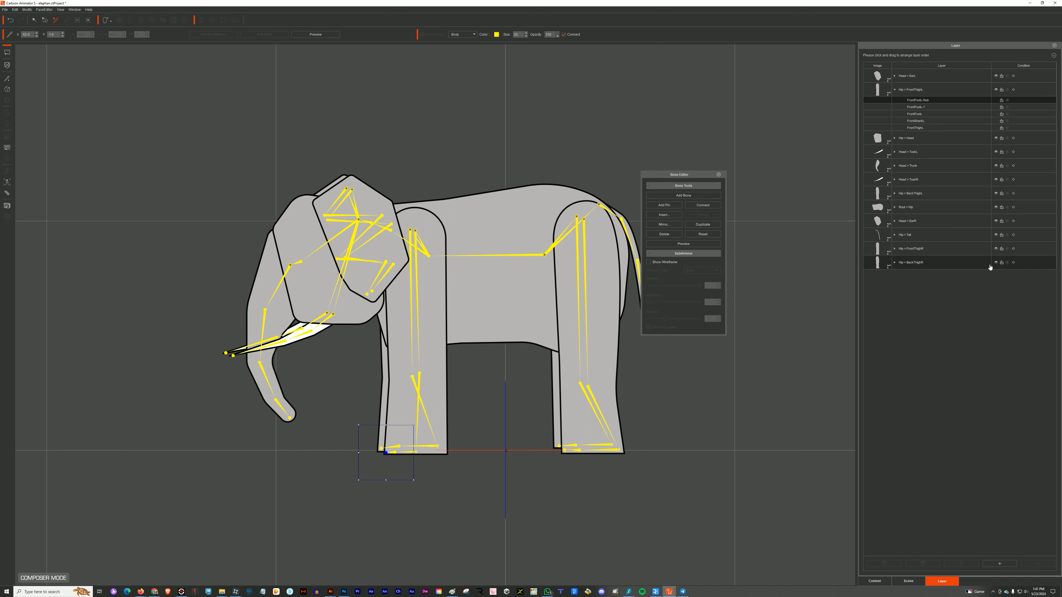
click(995, 89)
click(411, 260)
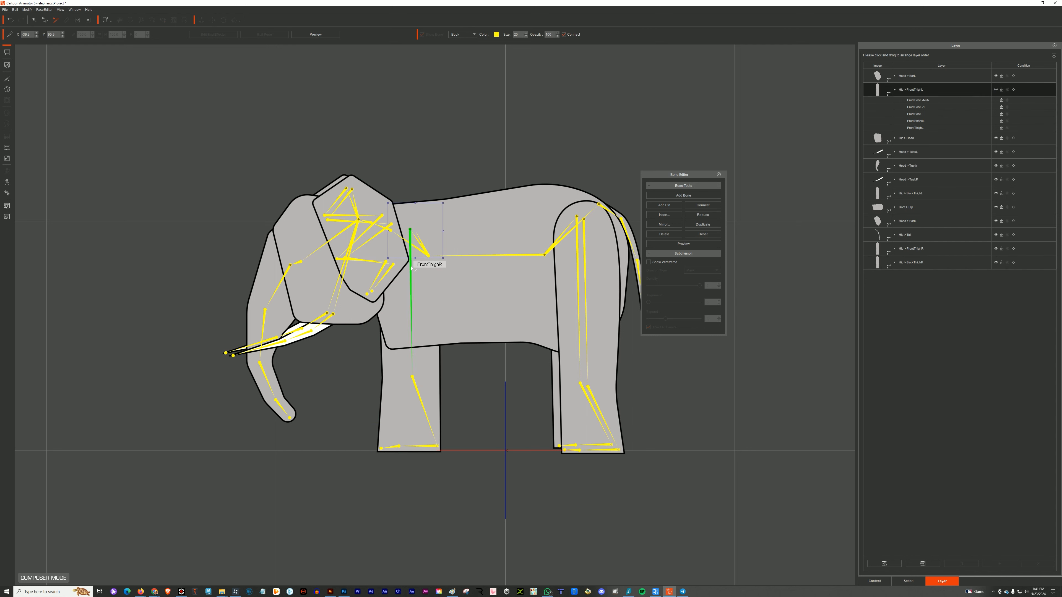
click(438, 446)
drag(437, 445, 414, 440)
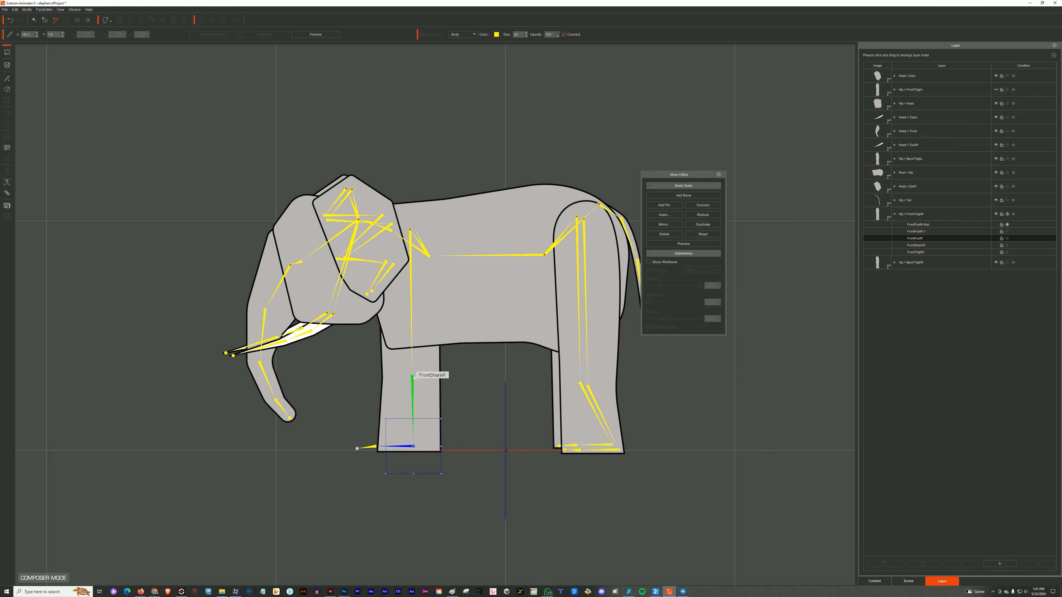
click(412, 375)
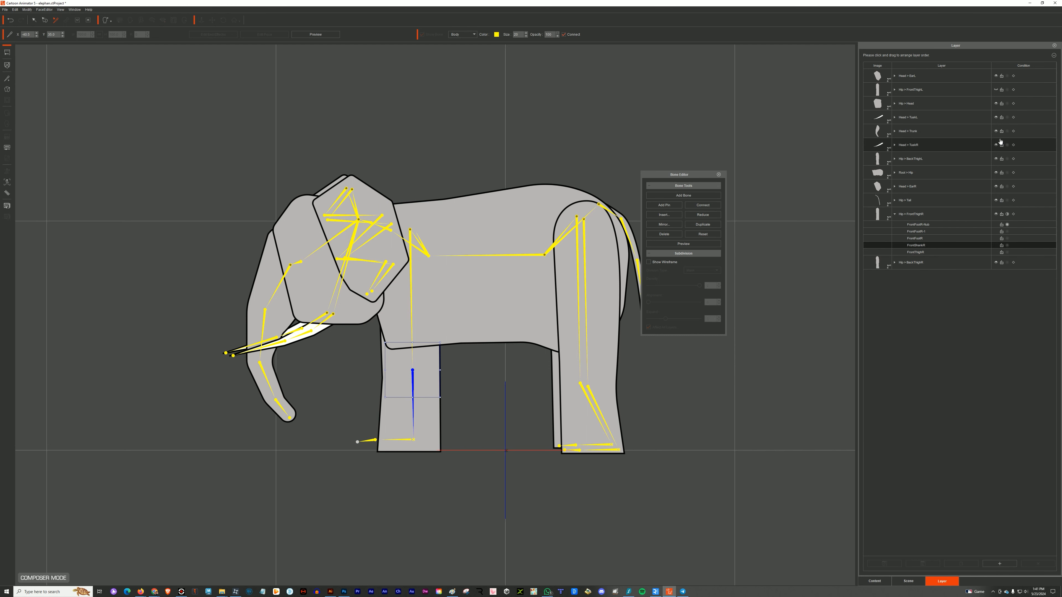
- Align FrontFootR and its toe bones along the front right foot's sole, ending at the toe, and show the front left leg layer again
click(994, 89)
drag(413, 440, 380, 450)
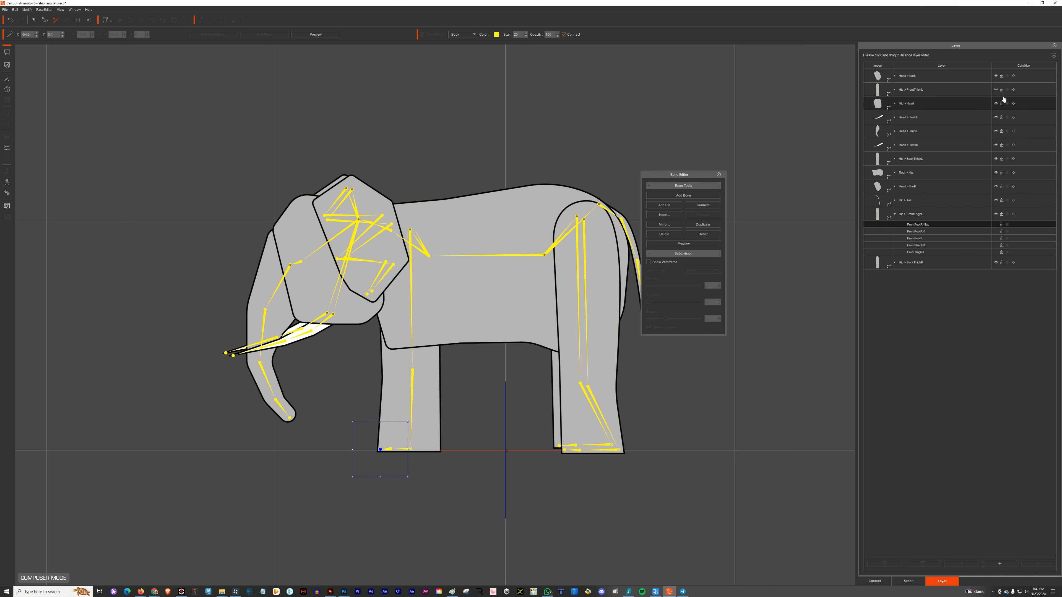
click(995, 90)
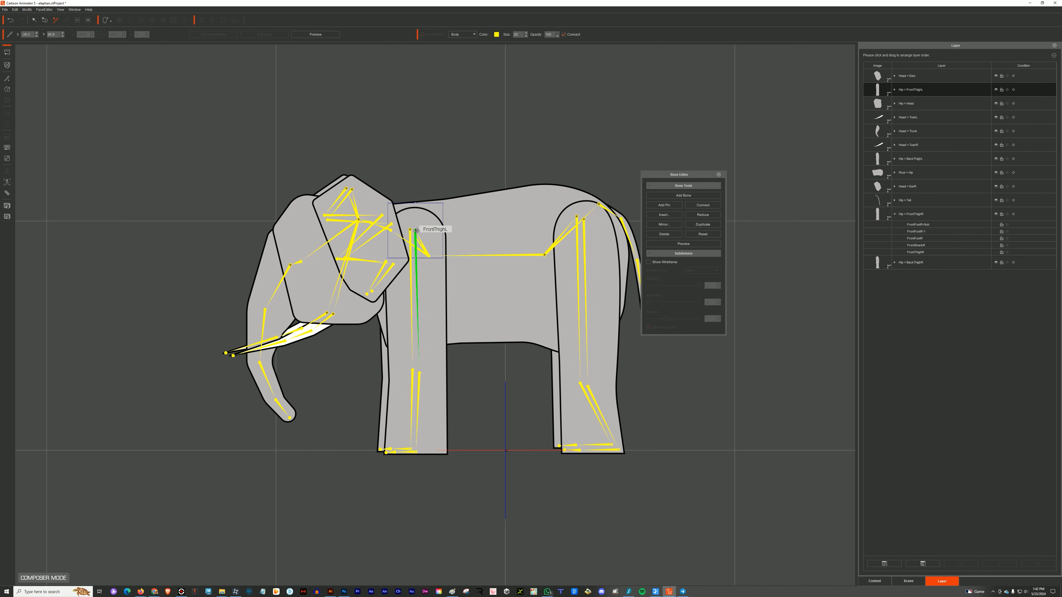
- Raise the shank joints of both back legs slightly and shift their foot bones to mid-sole with the toe bones toward the toes
click(589, 388)
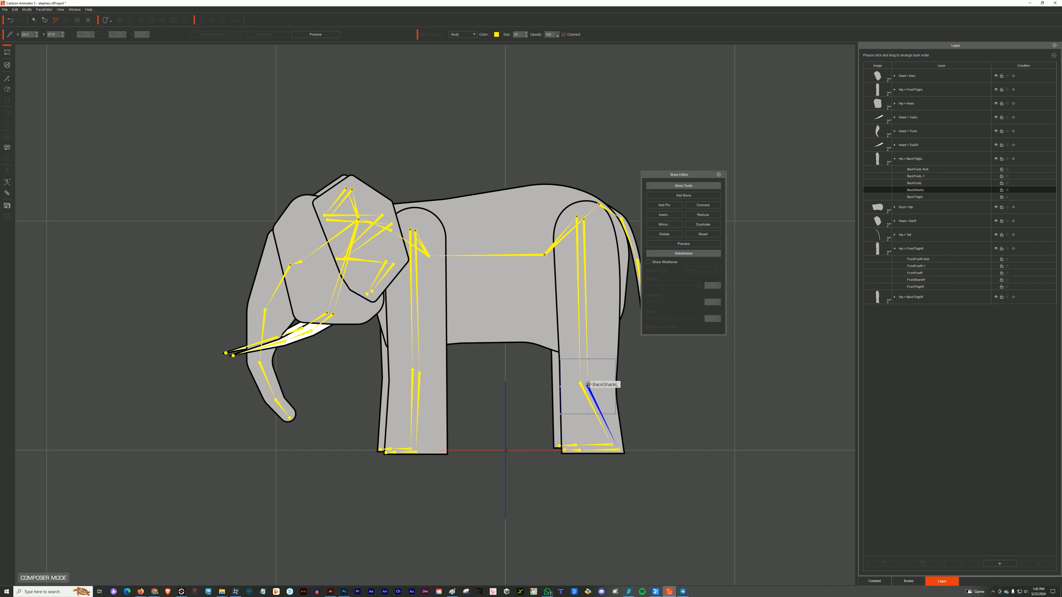
drag(623, 442, 577, 452)
drag(580, 383, 583, 376)
drag(606, 439, 573, 445)
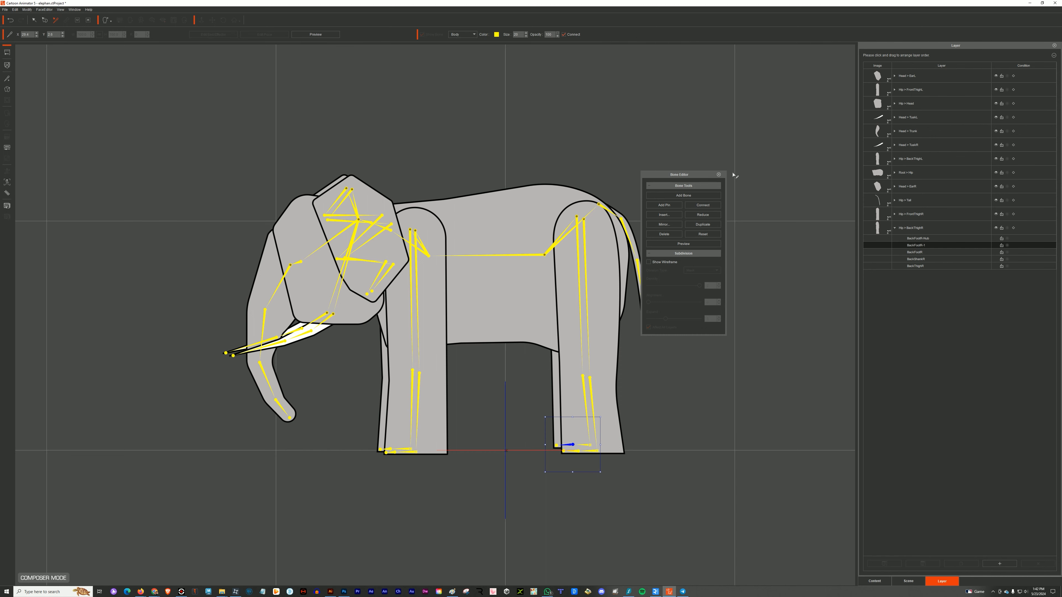
- Close the Bone Editor, save the elephant as a free bone actor file, and return to the stage
click(718, 175)
click(215, 36)
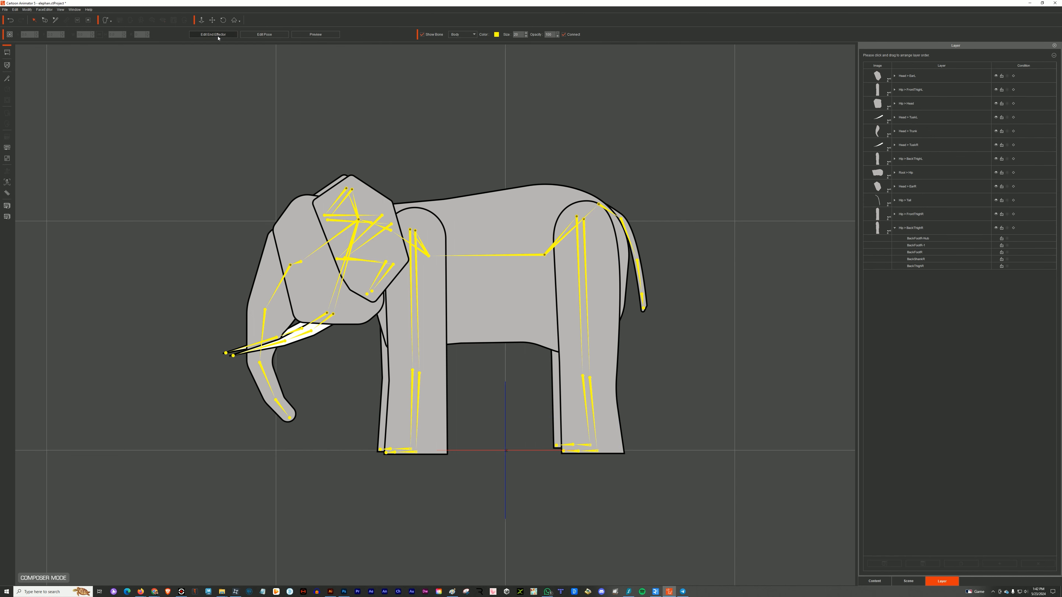
click(5, 9)
click(26, 54)
click(74, 45)
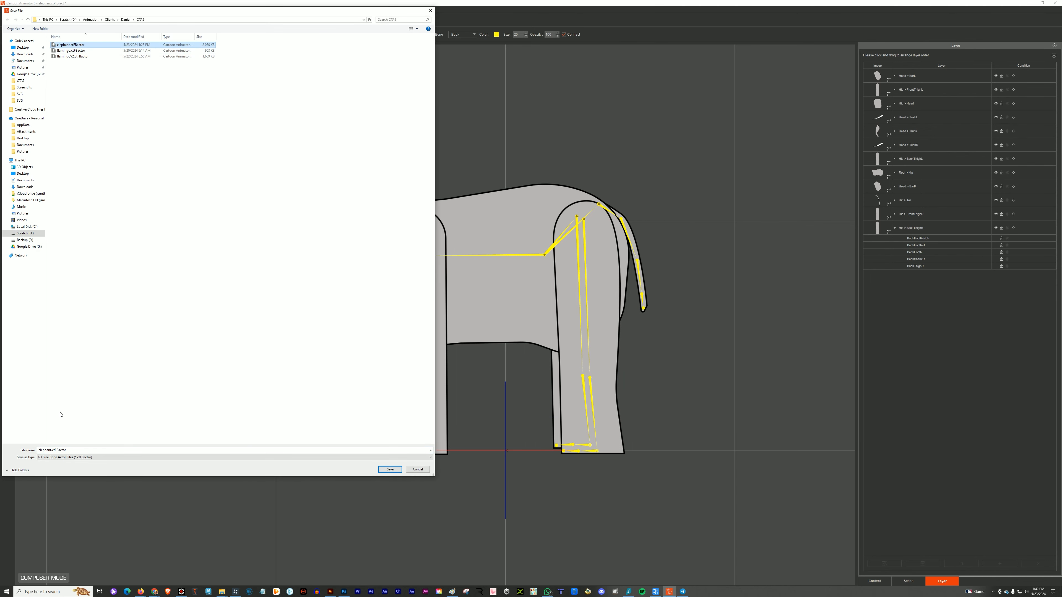
double_click(50, 450)
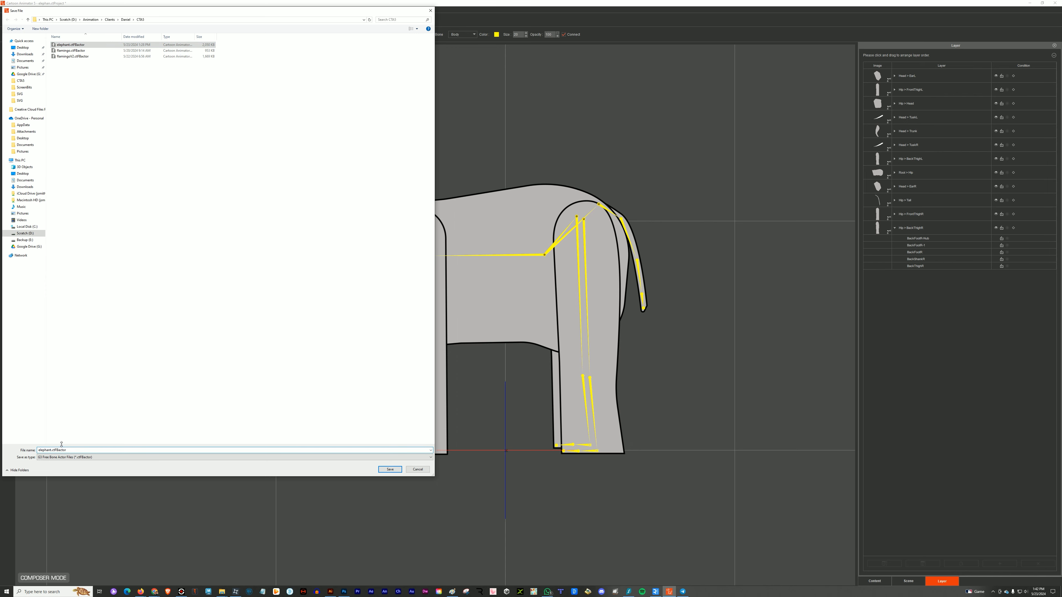
key(Return)
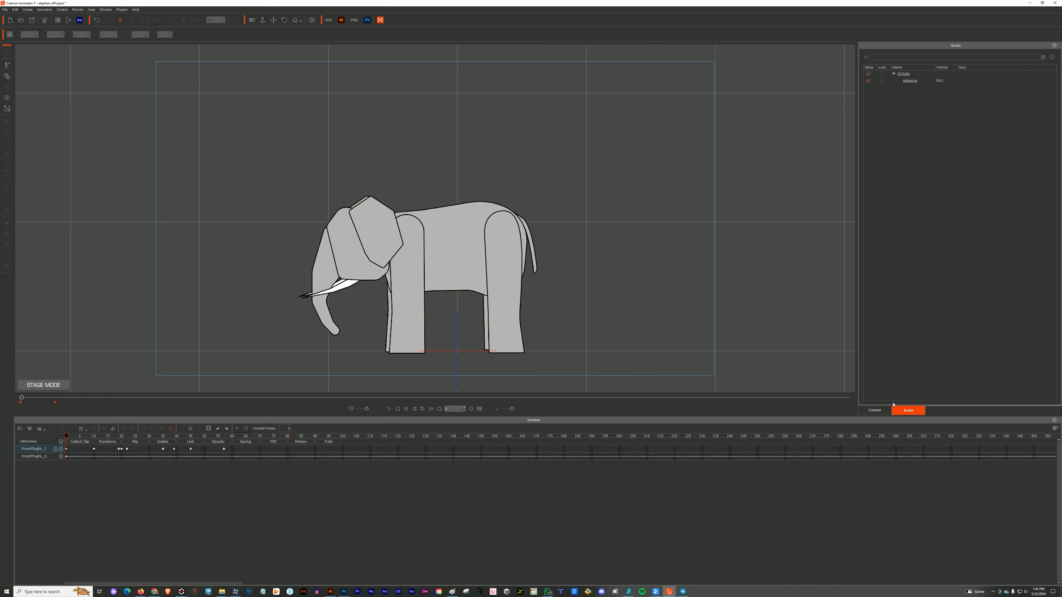
- Save the elephant actor to the custom content library under the name Elephant-V2
click(874, 410)
click(954, 202)
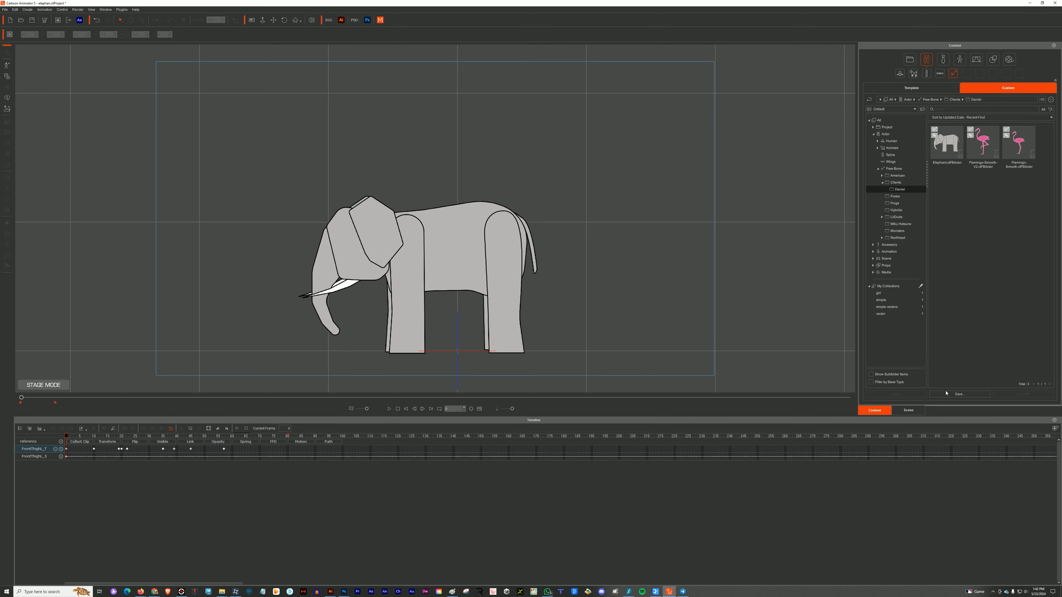
click(504, 251)
scroll(621, 256, up, 1)
drag(621, 256, 620, 217)
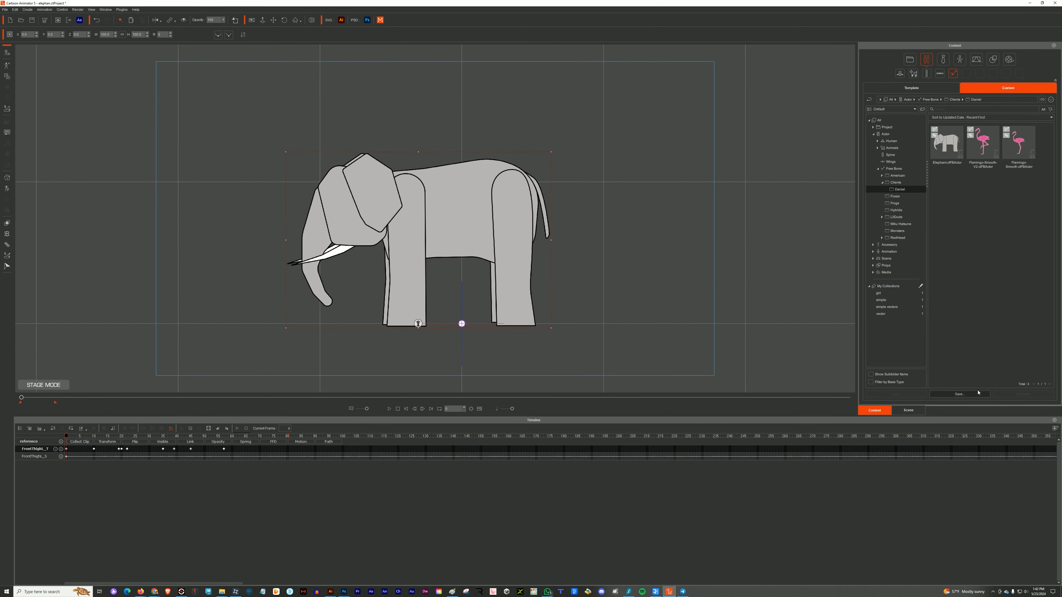
click(958, 394)
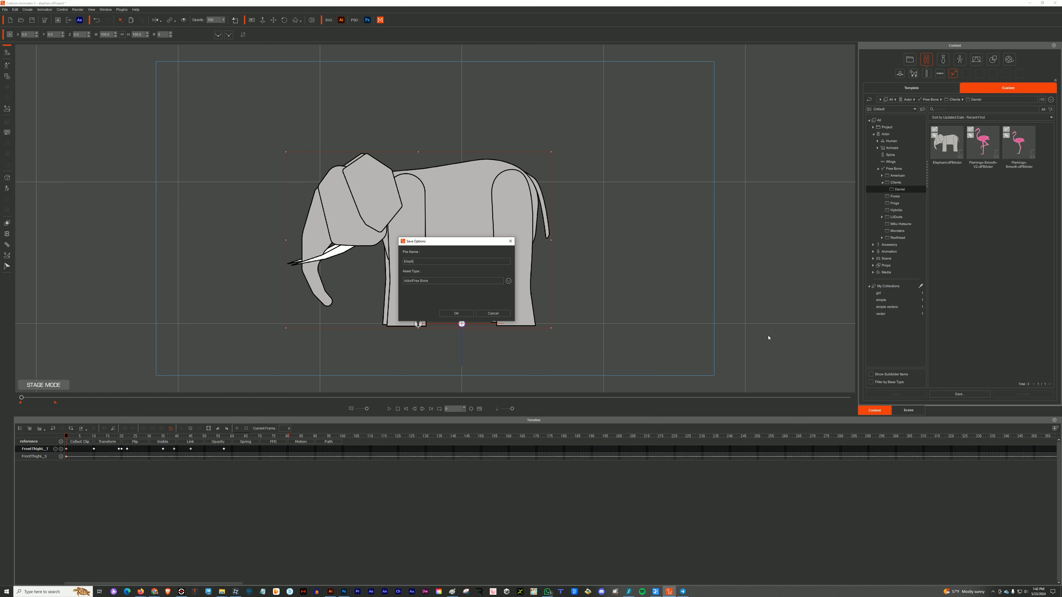
text(Elephant-V2)
key(Return)
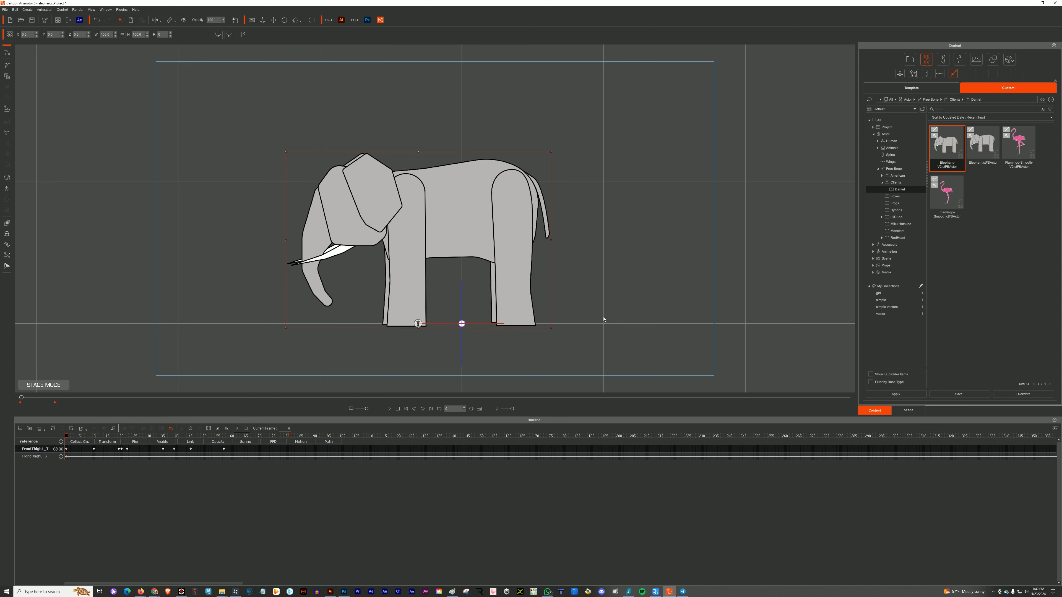
- Play the elephant's existing animation to check the revised leg bones, and return to the first frame
right_click(513, 257)
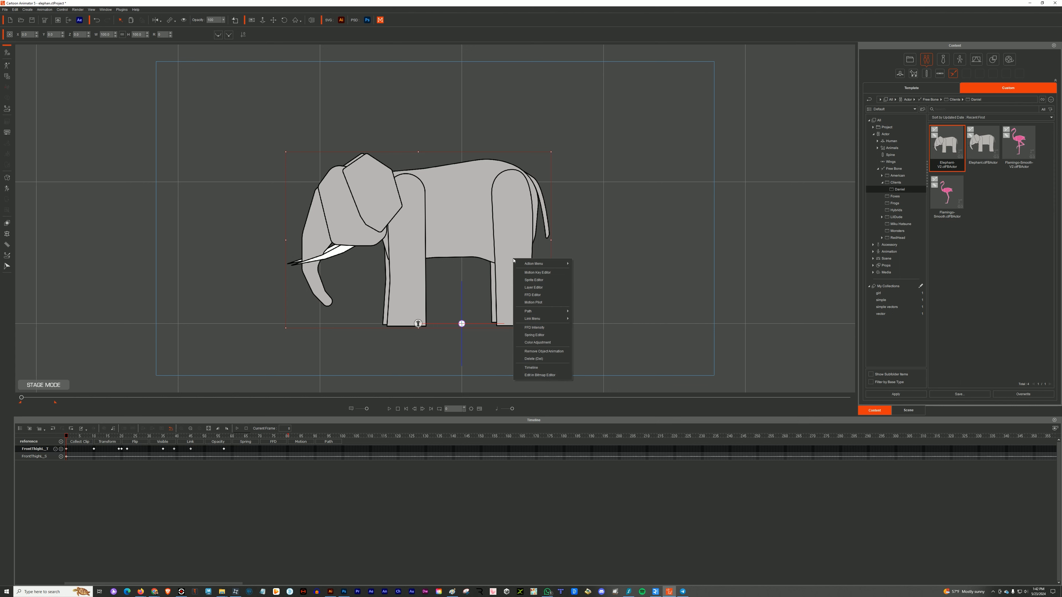
click(423, 404)
click(388, 409)
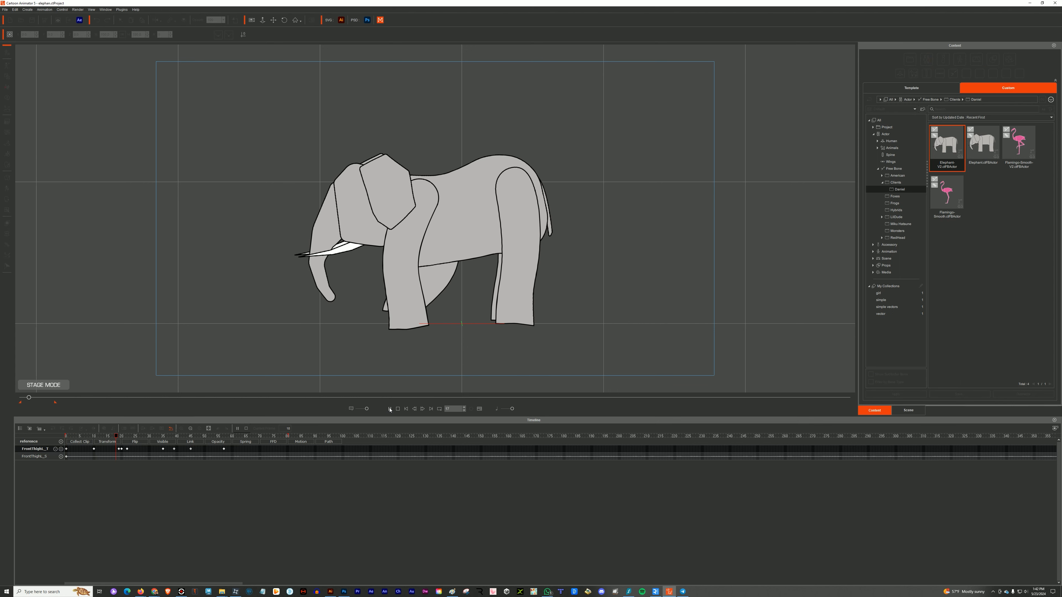
click(405, 409)
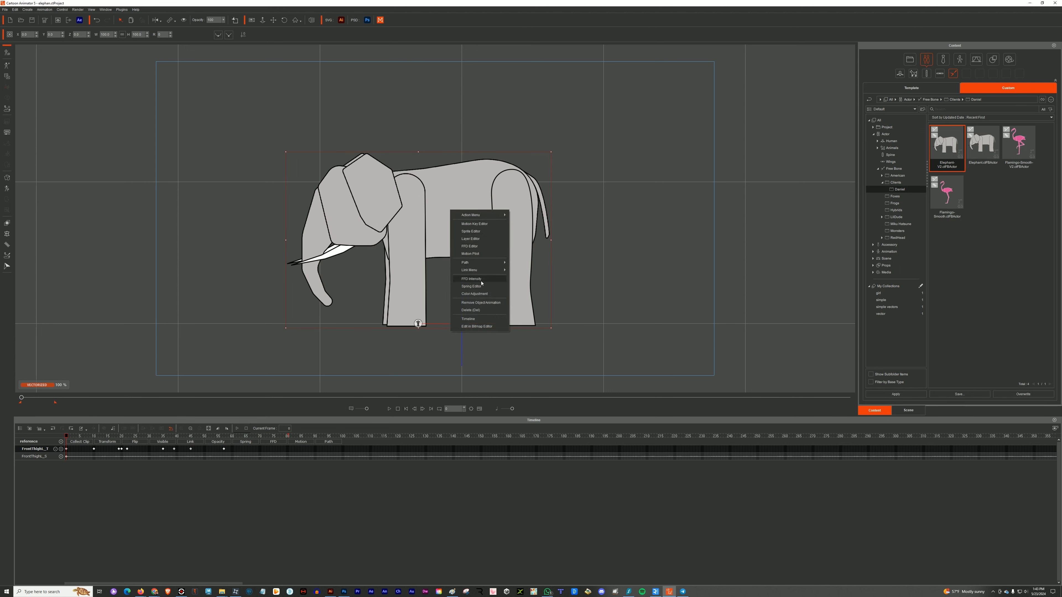
- Remove the elephant's object animation, test the exported action from its action menu, and return to the first frame
click(480, 302)
right_click(472, 227)
mouse_move(502, 232)
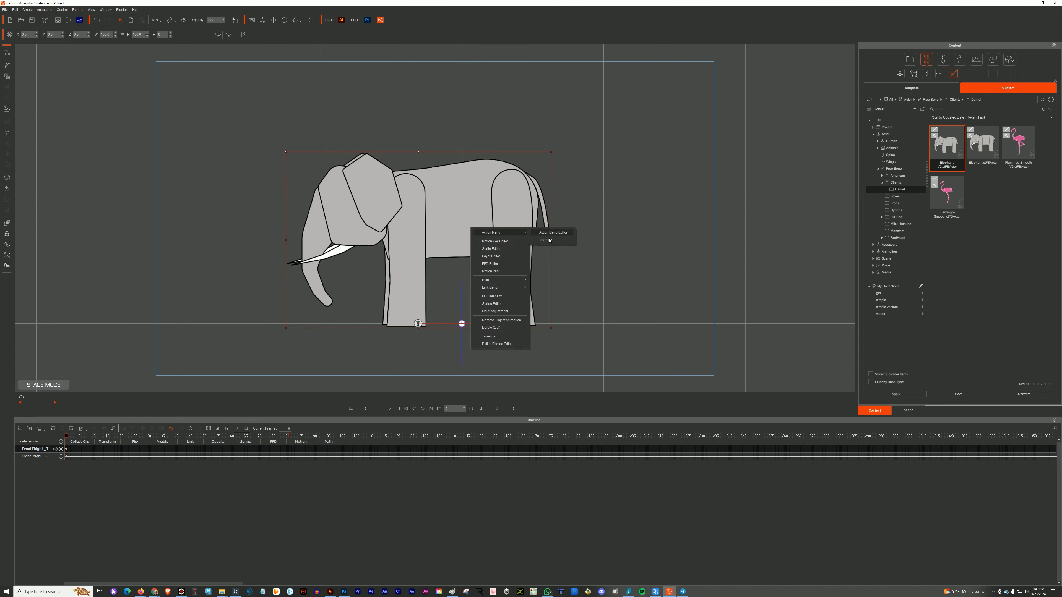
click(549, 240)
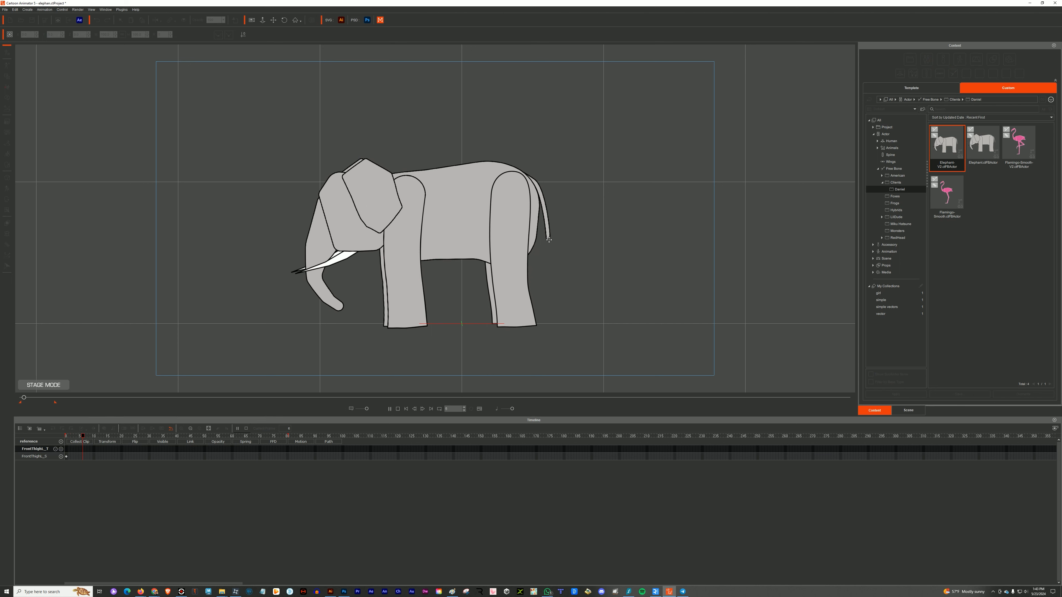
click(407, 409)
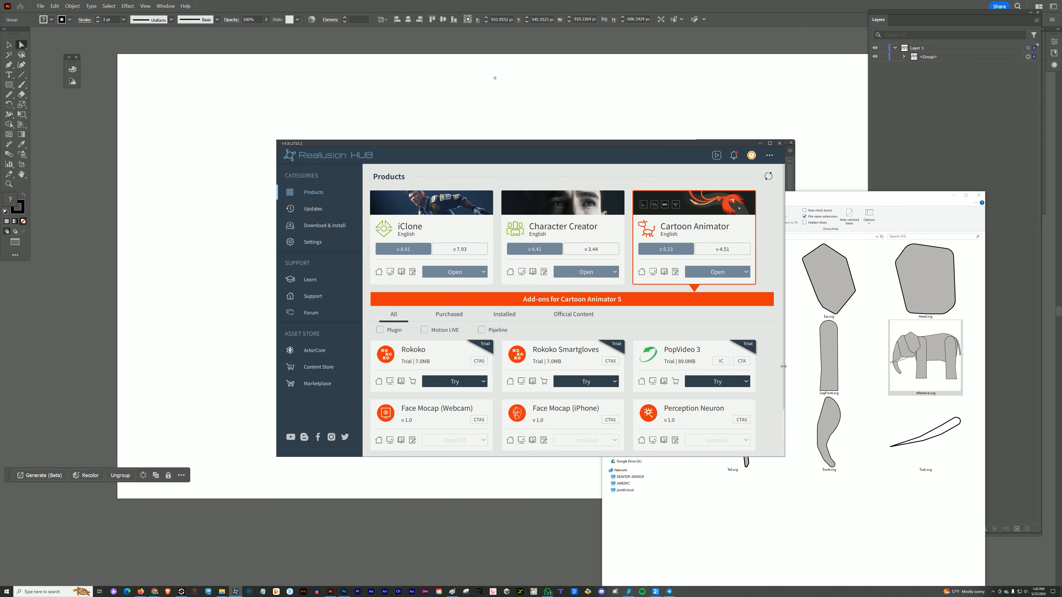
- Launch a new Cartoon Animator session from the Reallusion Hub products page
click(708, 271)
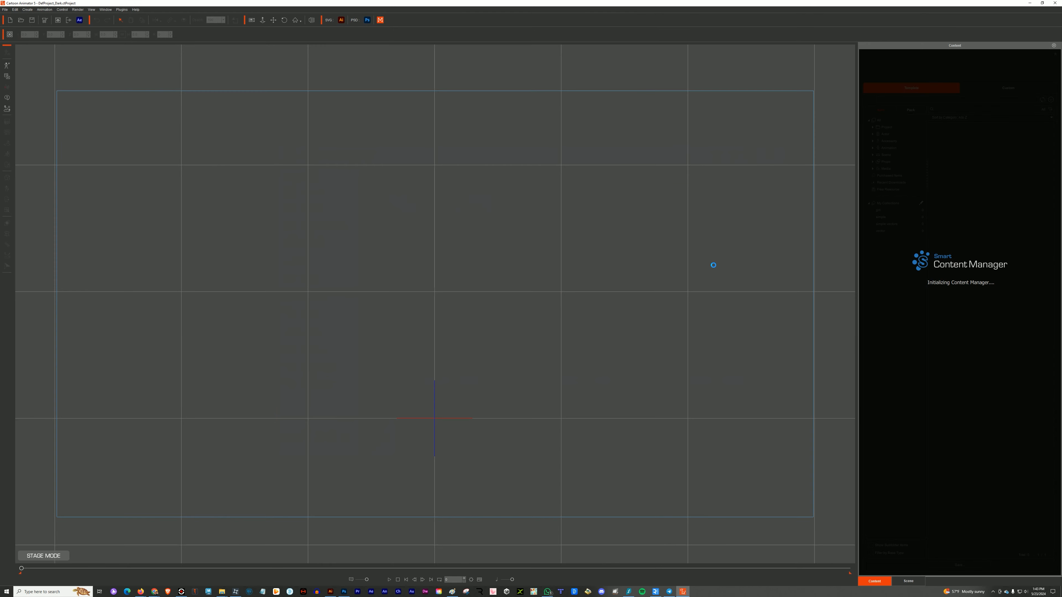
click(908, 580)
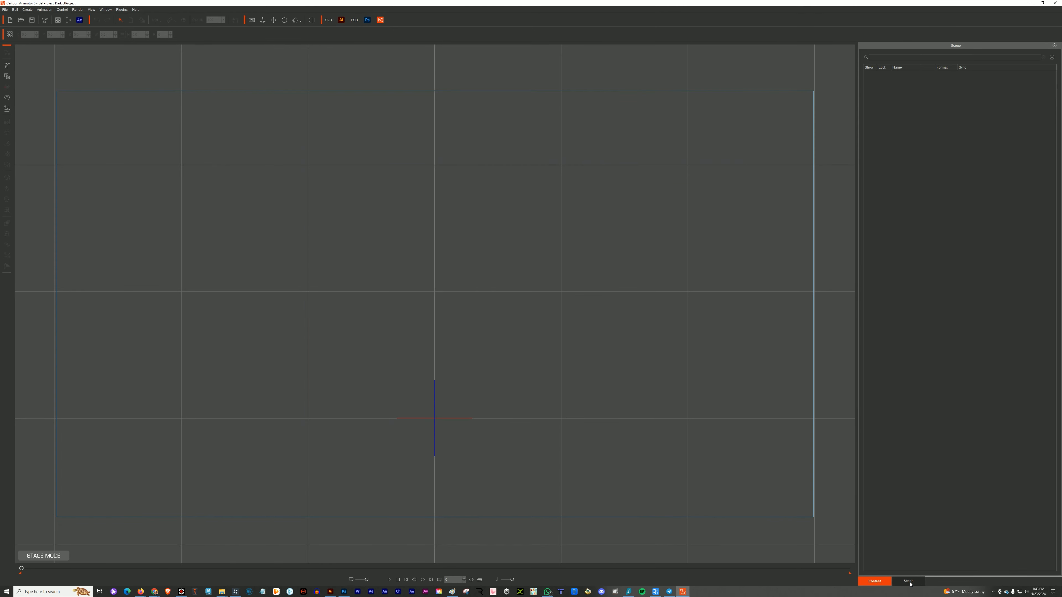
click(874, 581)
- Place the Elephant-V2 actor from the custom Free Bone Clients library onto the empty stage
click(997, 88)
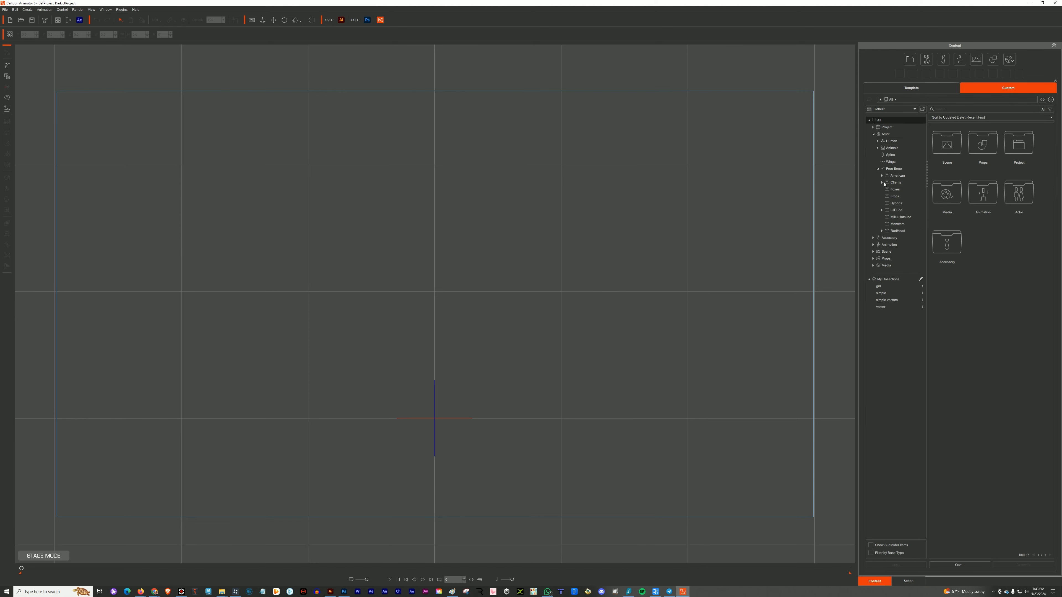
click(881, 182)
click(898, 189)
drag(946, 153, 248, 443)
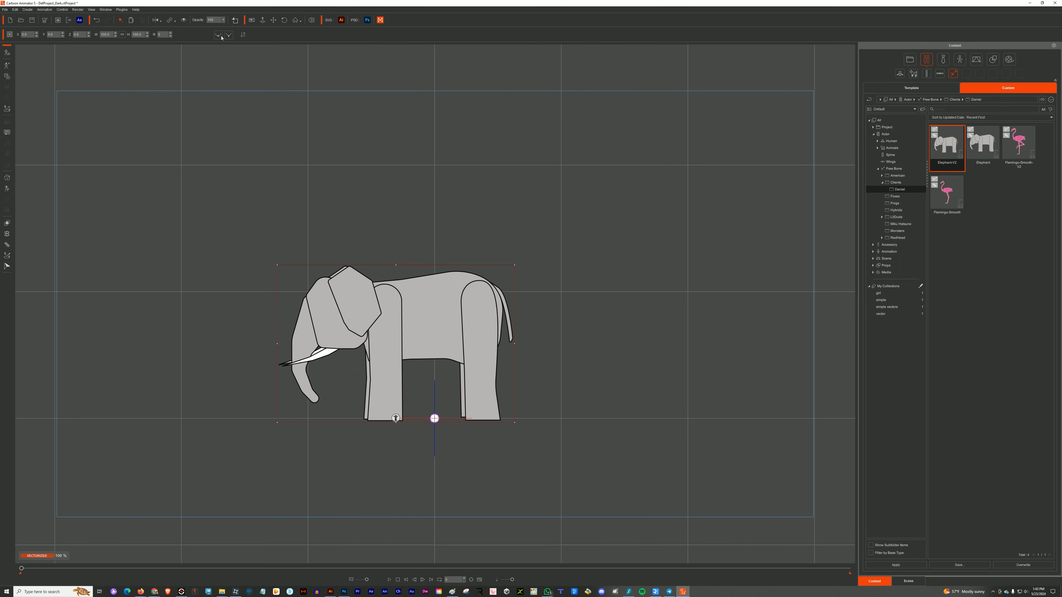
scroll(605, 414, up, 3)
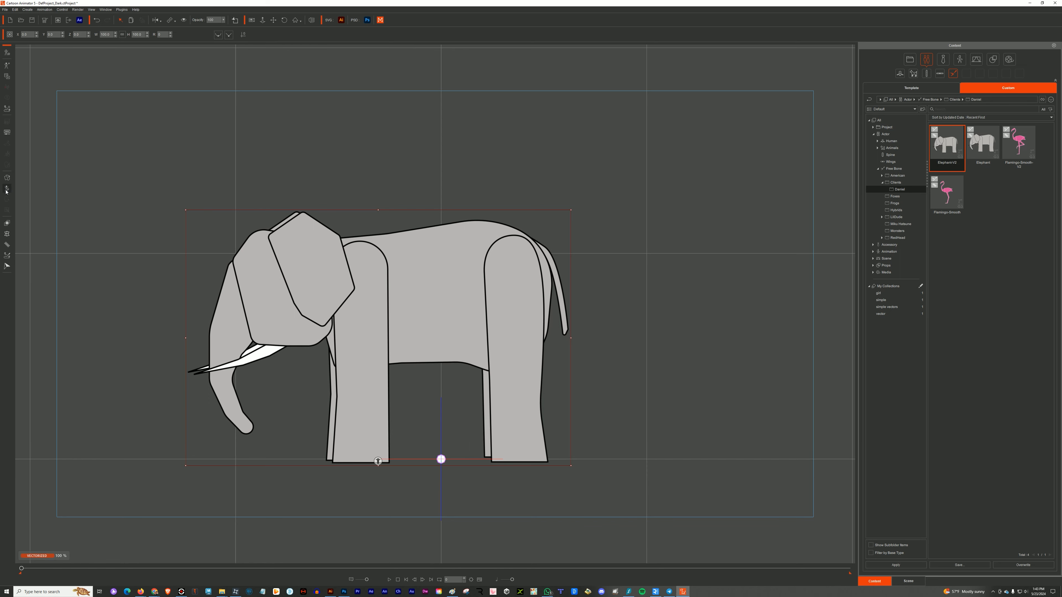
- Show the timeline and Motion Key Editor, lock the feet, and shift the hip slightly backward and down at frame 15
click(480, 579)
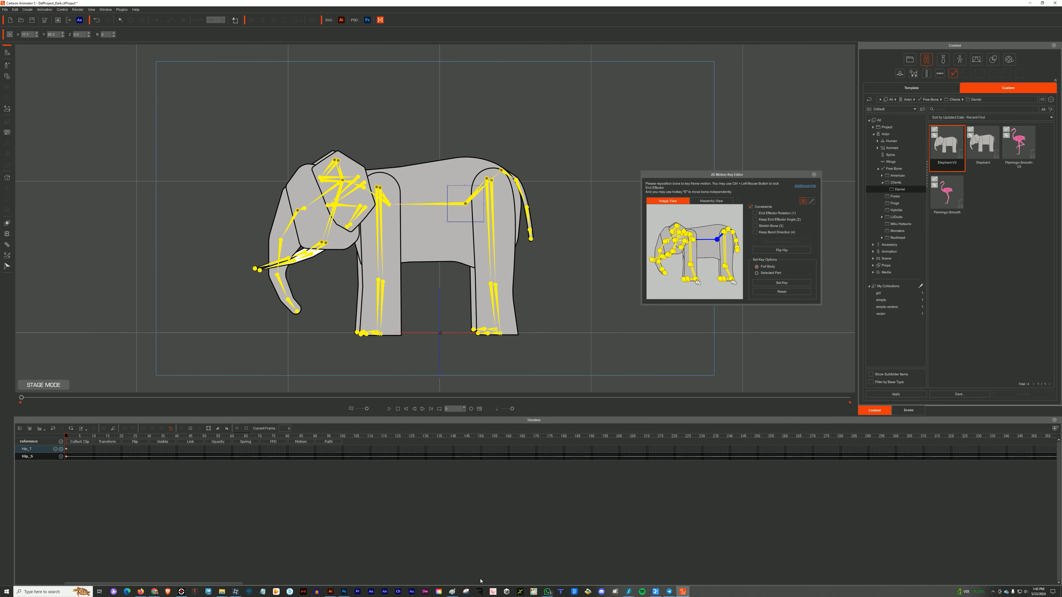
drag(696, 176, 611, 159)
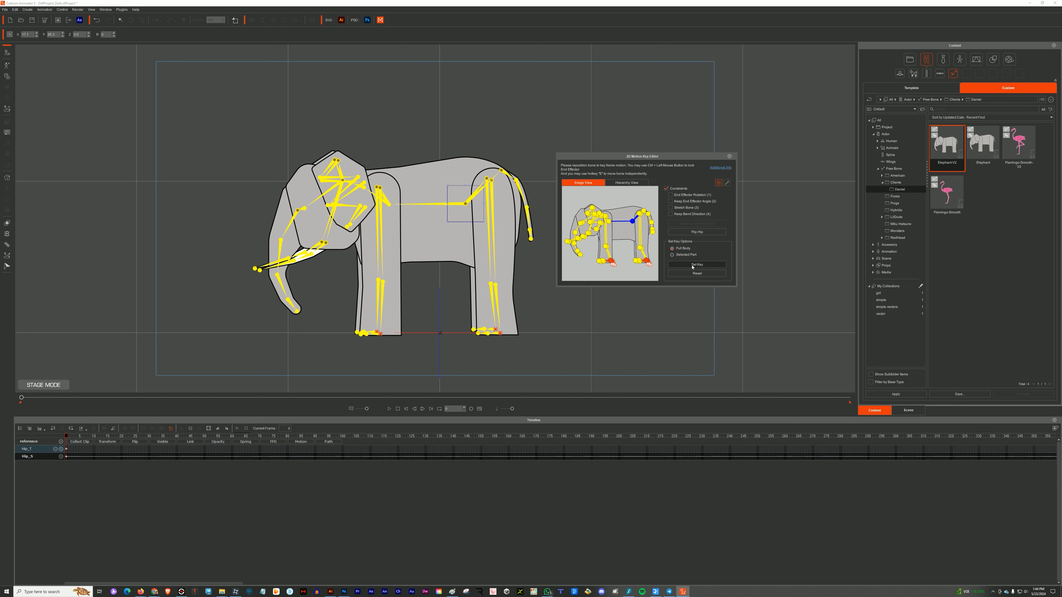
click(92, 437)
drag(475, 207, 475, 206)
- Move to frame 25 and lower the torso joint at the shoulders slightly with the feet locked
mouse_move(105, 436)
mouse_down()
mouse_move(66, 439)
mouse_move(121, 442)
mouse_up()
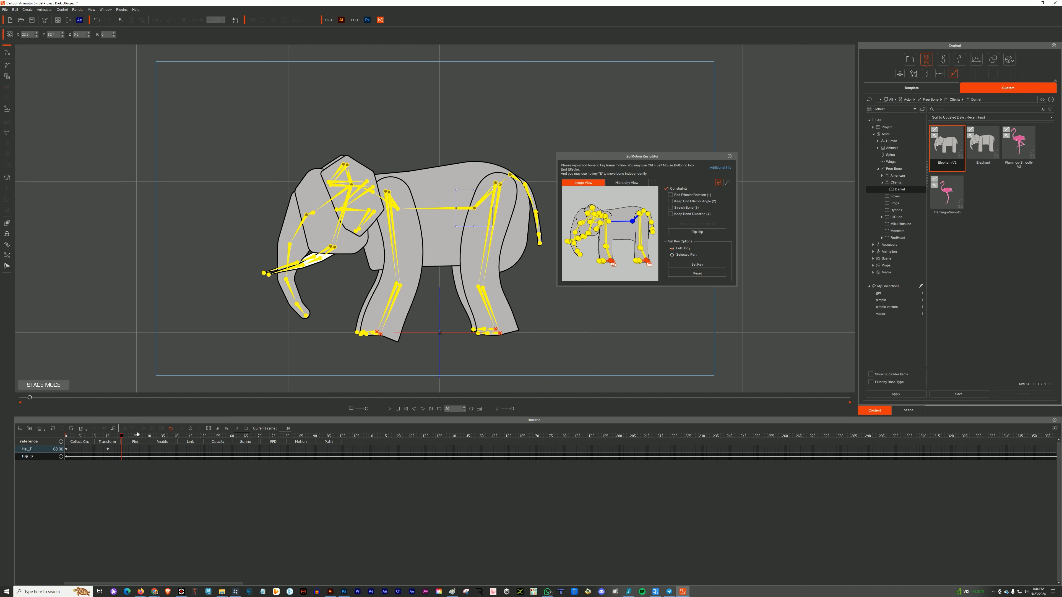
mouse_move(120, 437)
mouse_down()
mouse_move(71, 439)
mouse_move(135, 444)
mouse_up()
drag(398, 208, 397, 211)
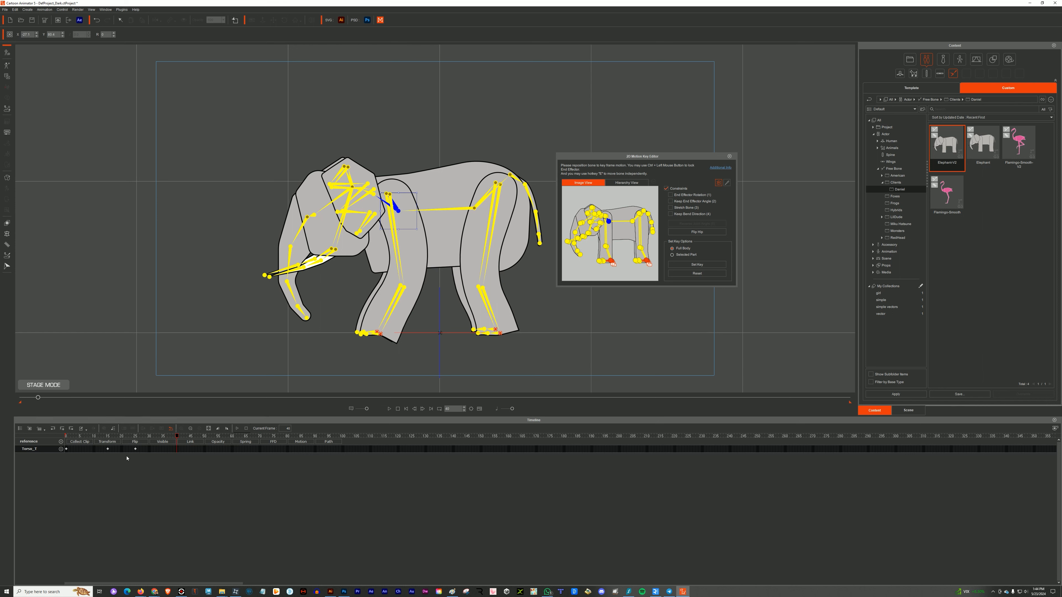
- Release the front feet while keeping the back feet locked, and undo and reapply the latest pose changes up to frame 45
click(649, 264)
drag(139, 437, 172, 437)
key(ctrl+z)
key(ctrl+z)
key(ctrl+z)
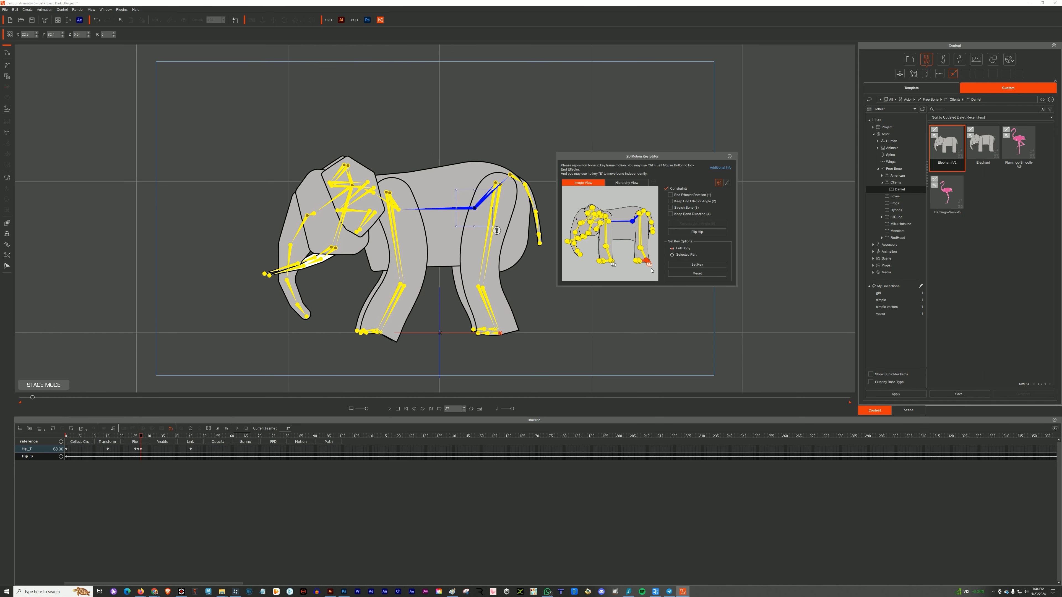
key(ctrl+y)
key(ctrl+y)
key(ctrl+y)
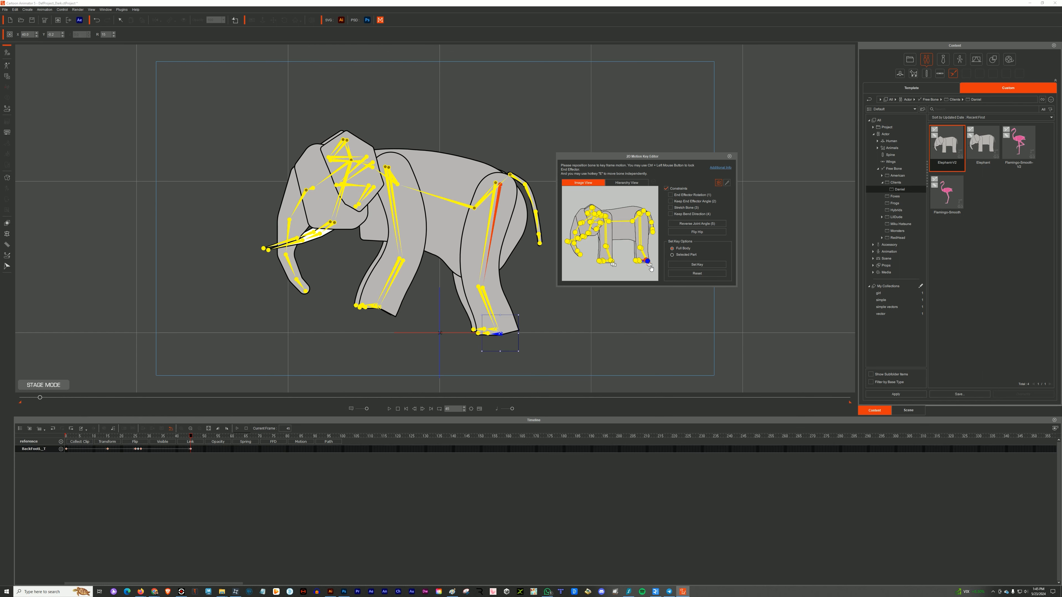
- At frame 45, move the hip backward and up to make the elephant rear on its hind legs, and play the animation
click(472, 206)
drag(473, 184, 480, 184)
drag(475, 208, 497, 201)
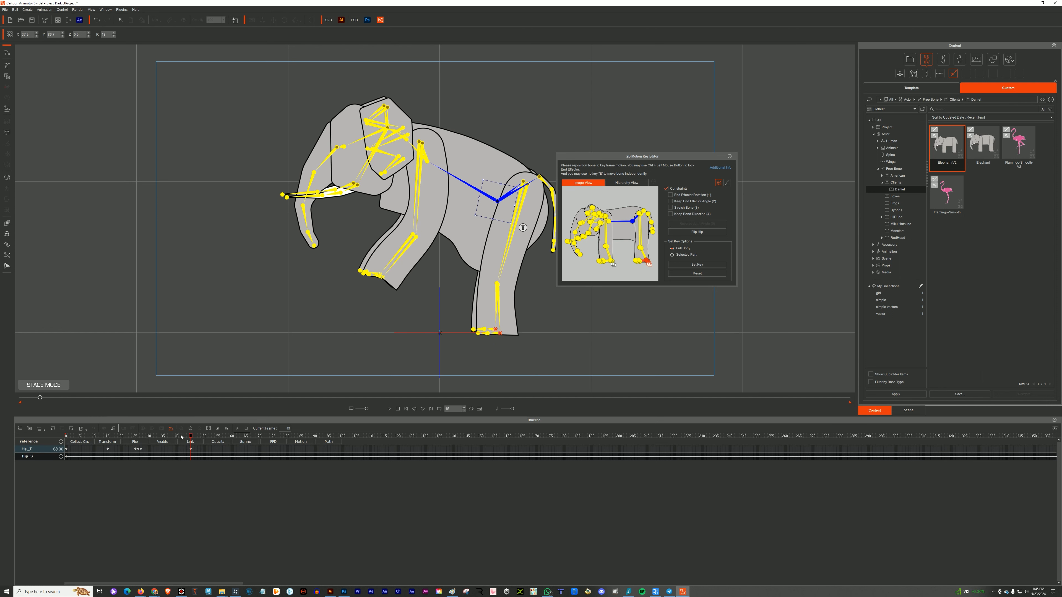
key(space)
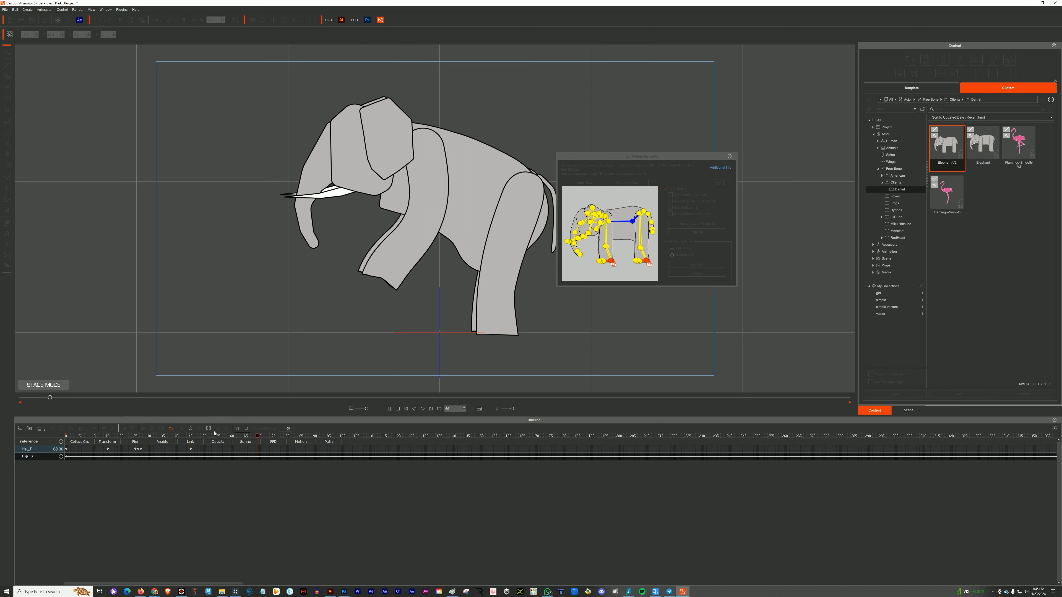
- Stop playback and lock the front foot near frame 27 in the Motion Key Editor
key(space)
drag(190, 436, 141, 442)
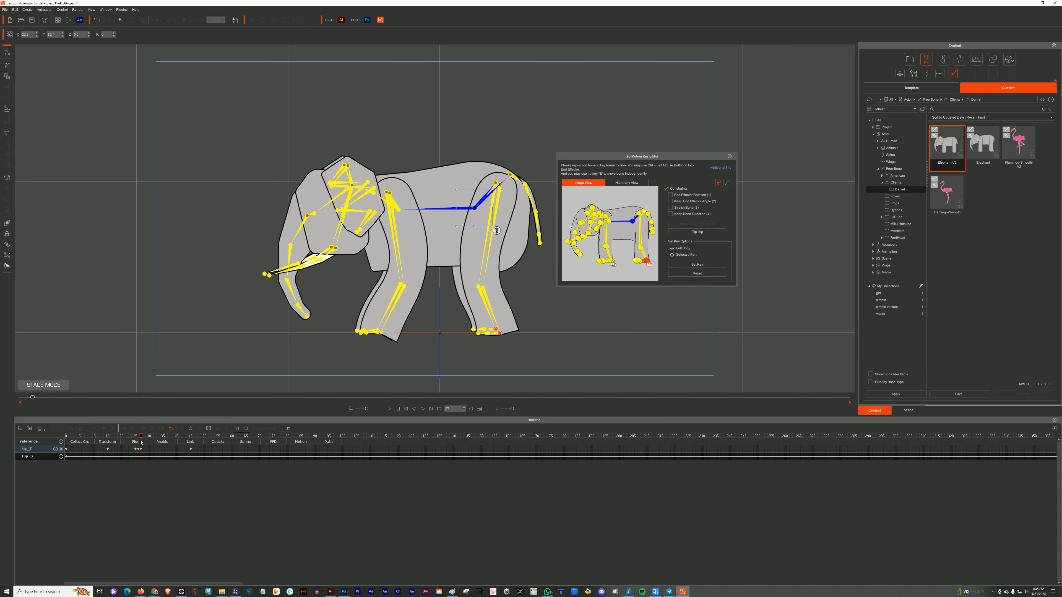
click(612, 264)
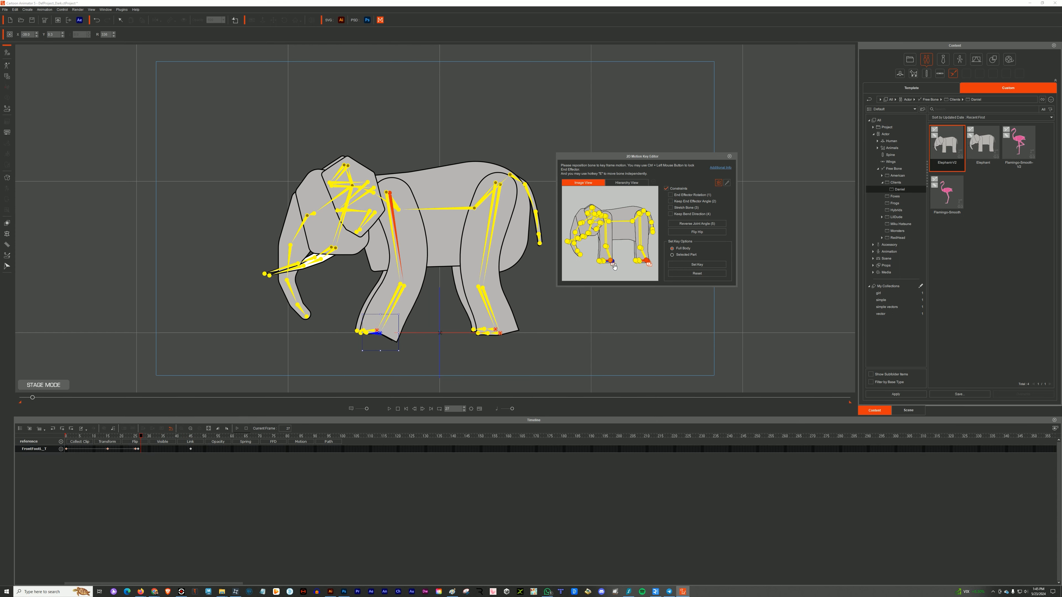
click(614, 265)
drag(142, 436, 162, 438)
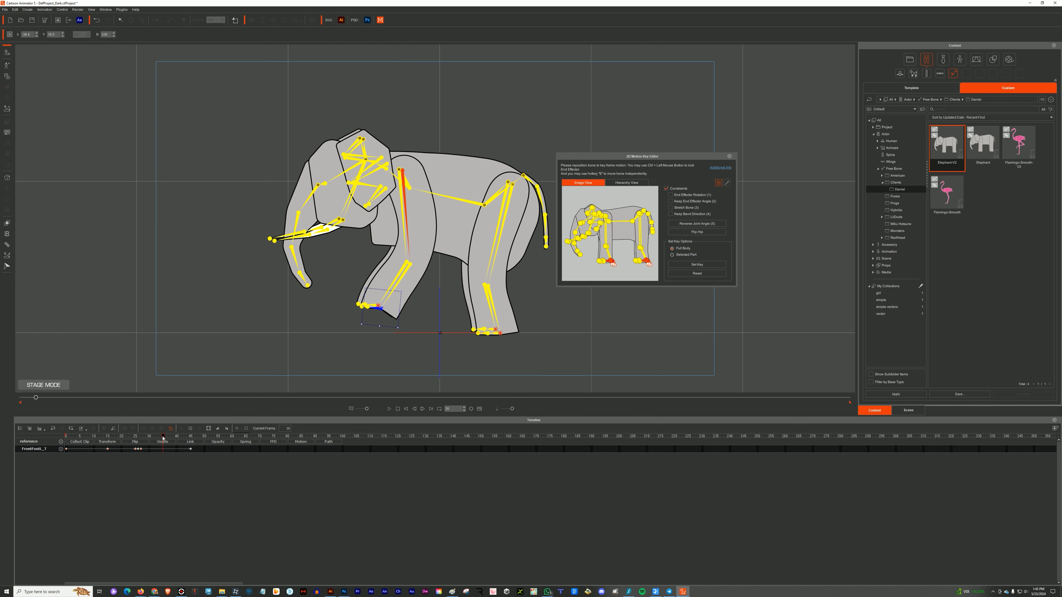
- Try lowering the front feet toward the ground at frame 35, replay the motion, and remove those foot keys
drag(378, 307, 382, 312)
key(space)
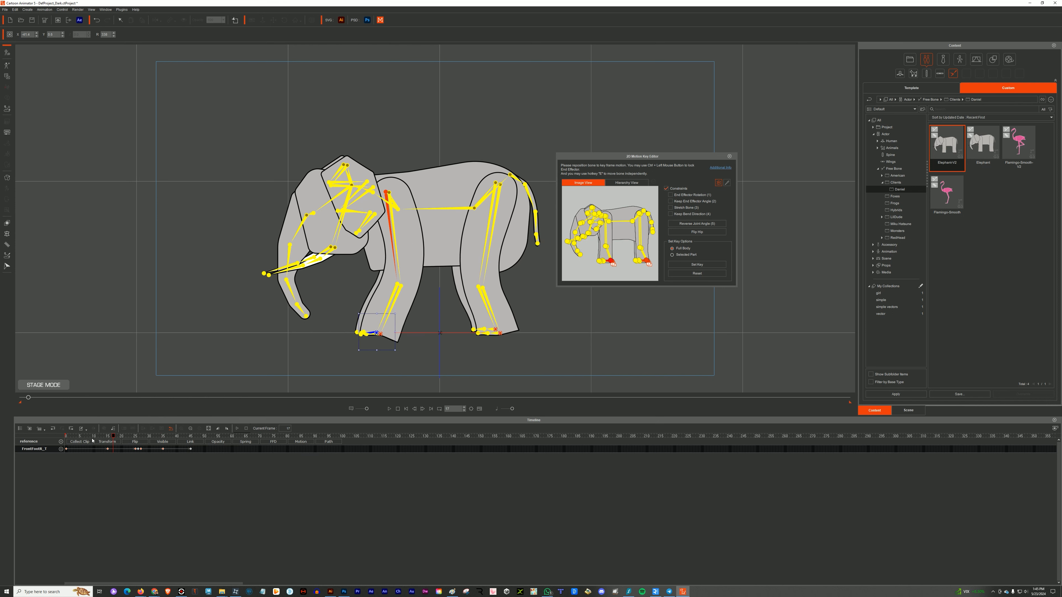
key(space)
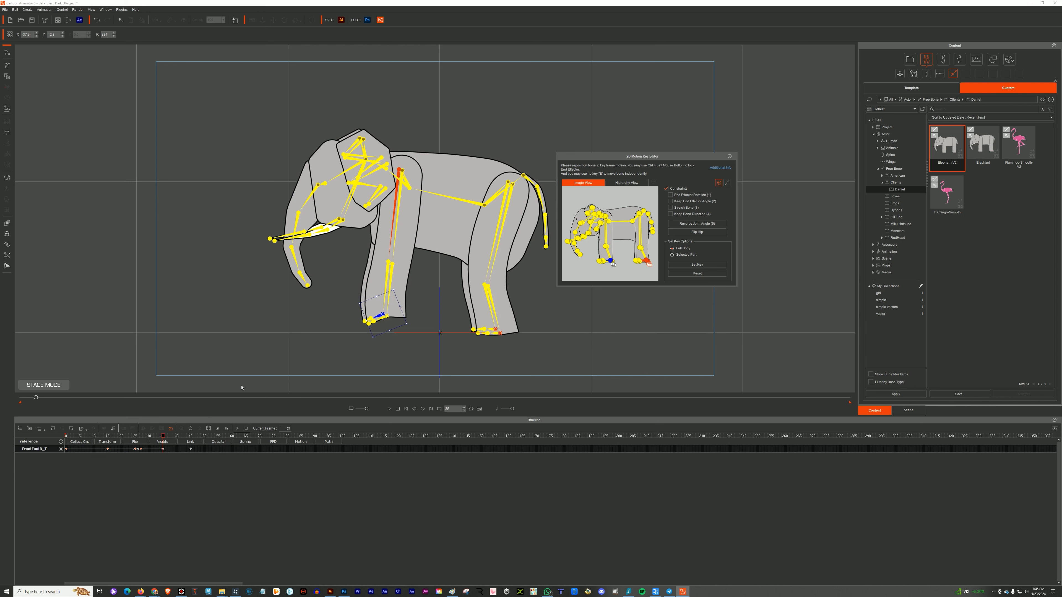
drag(163, 437, 34, 436)
key(space)
drag(126, 437, 164, 437)
click(163, 449)
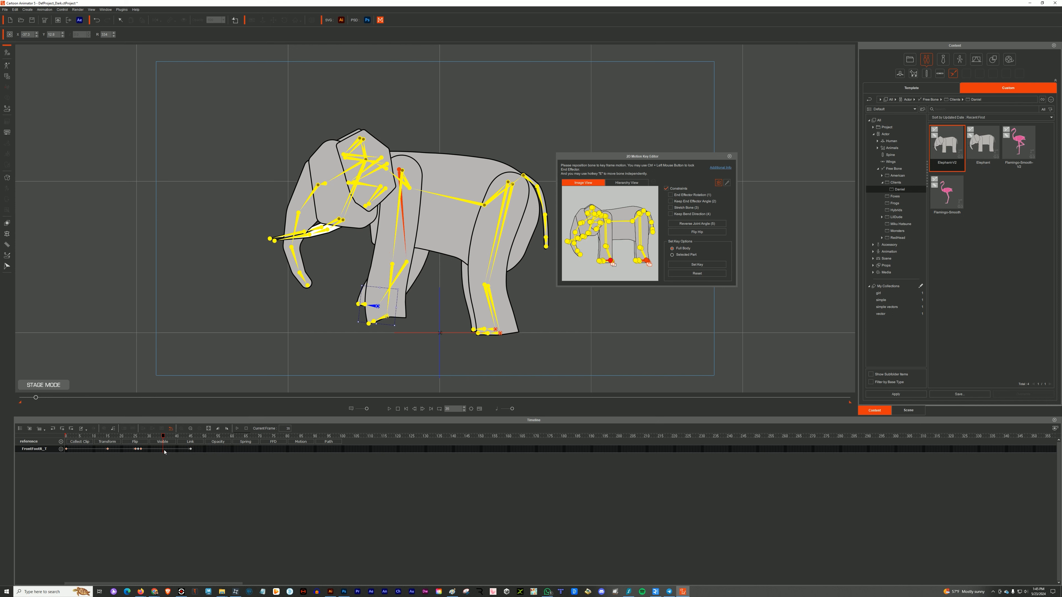
drag(144, 438, 164, 439)
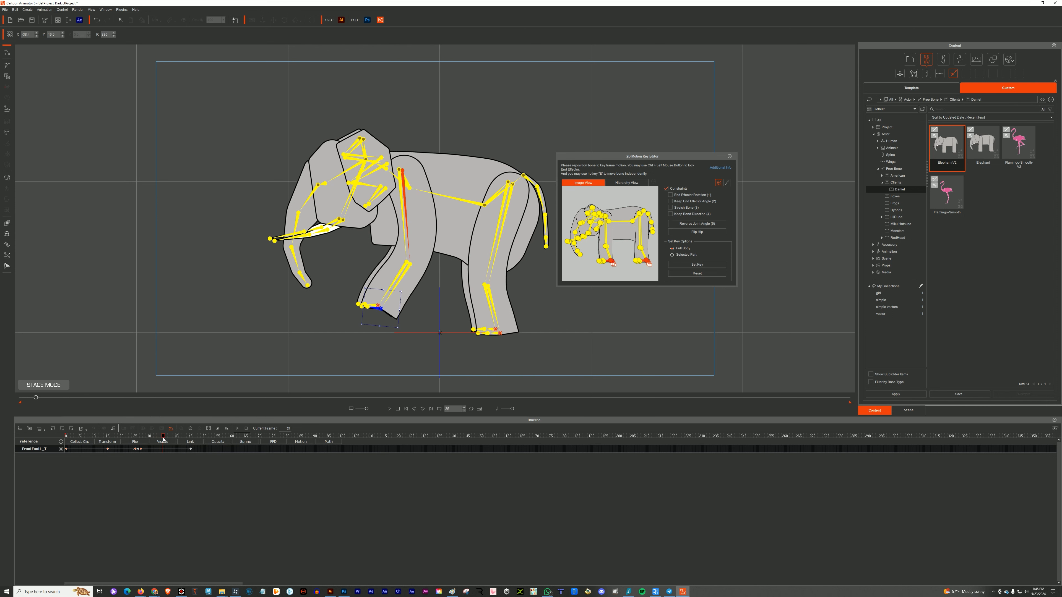
- At frame 35, move the front feet down and backward, and delete the front foot key at frame 45
mouse_move(380, 308)
mouse_down()
mouse_move(369, 317)
mouse_move(393, 313)
mouse_up()
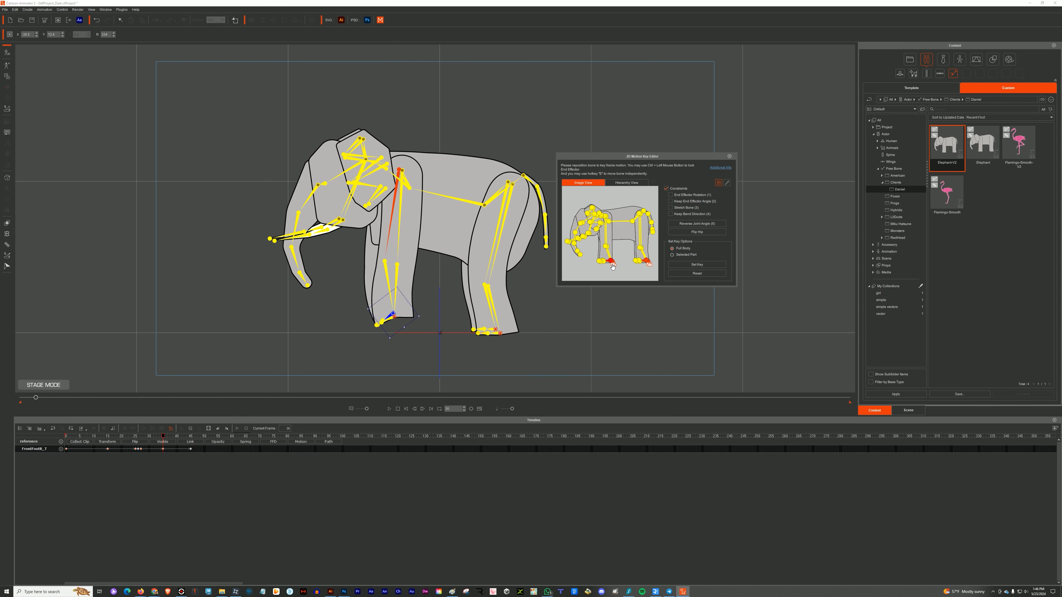
click(237, 429)
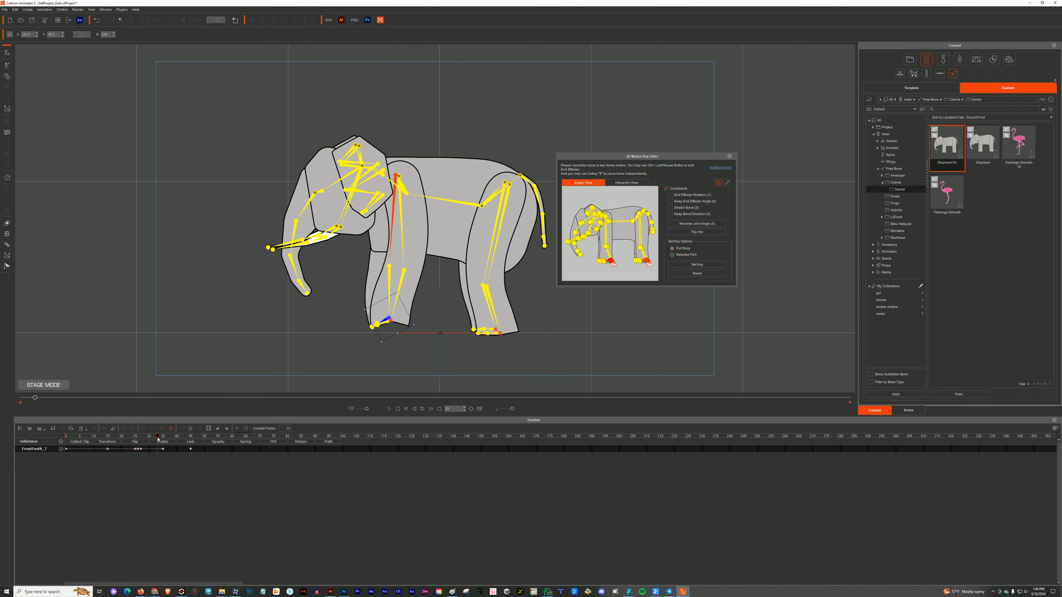
click(158, 437)
drag(158, 436, 191, 437)
click(191, 449)
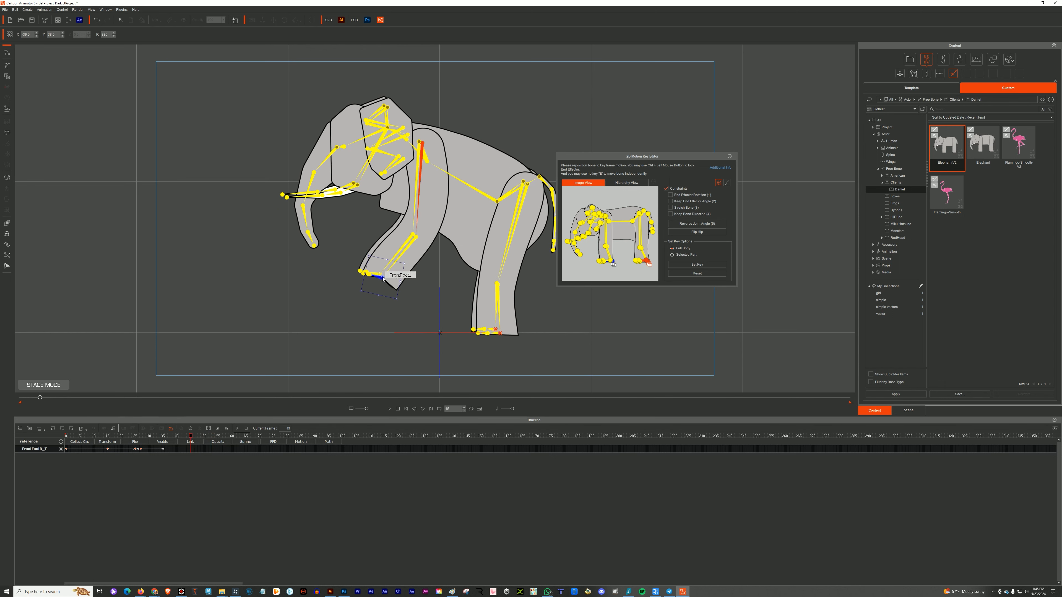
- At frame 35, shift the far front leg's shank slightly backward to align it with the near leg, and play the animation
click(147, 436)
drag(137, 438, 163, 437)
click(384, 262)
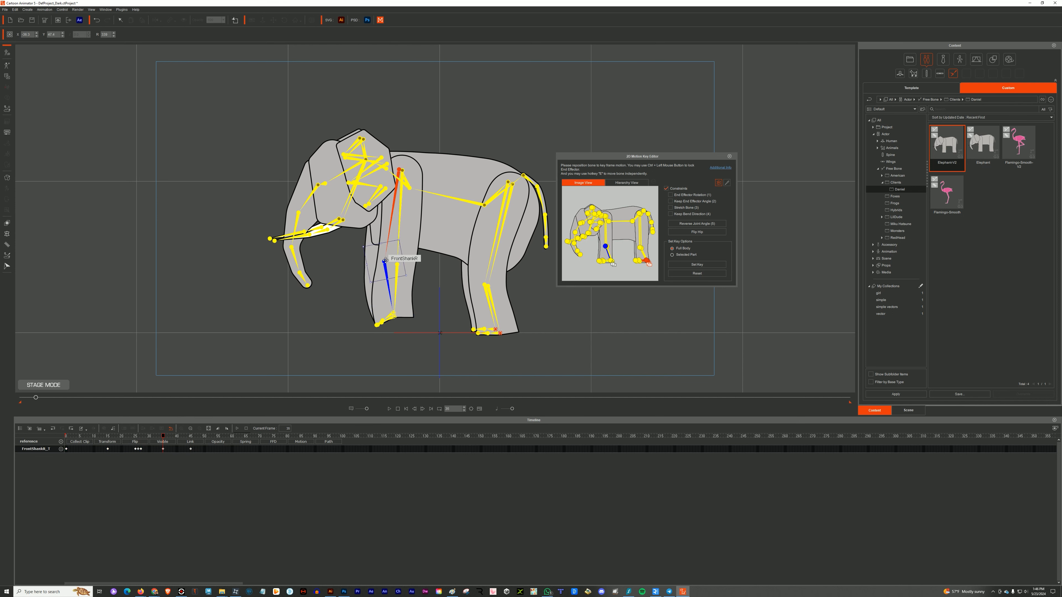
drag(386, 260, 396, 259)
click(155, 436)
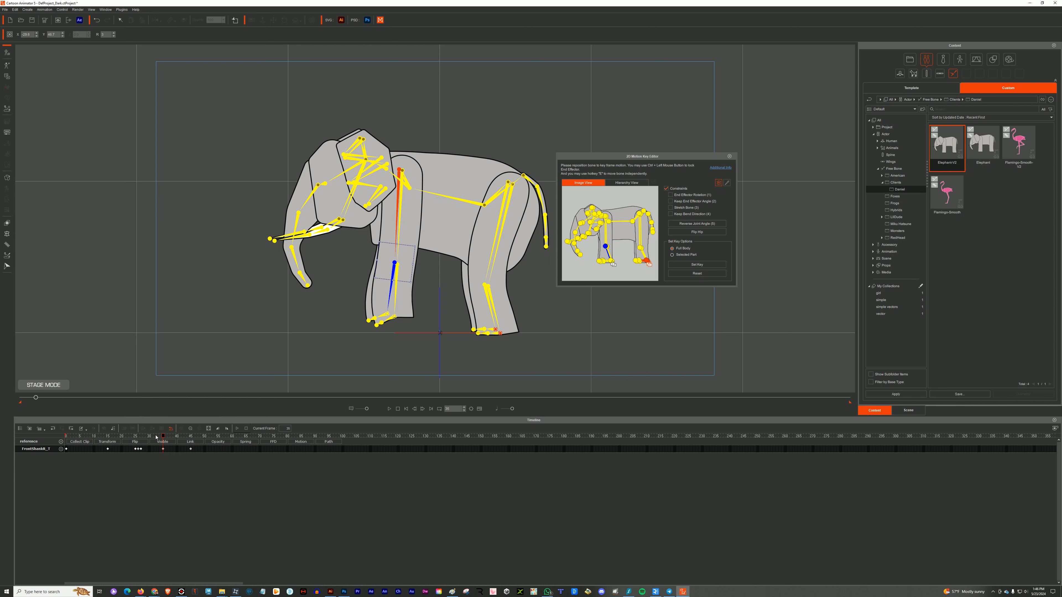
drag(156, 436, 85, 437)
key(space)
- At frame 60, adjust the front shanks so the forelegs reach farther forward and up
click(232, 436)
mouse_move(409, 219)
mouse_down()
mouse_move(397, 217)
mouse_move(412, 226)
mouse_up()
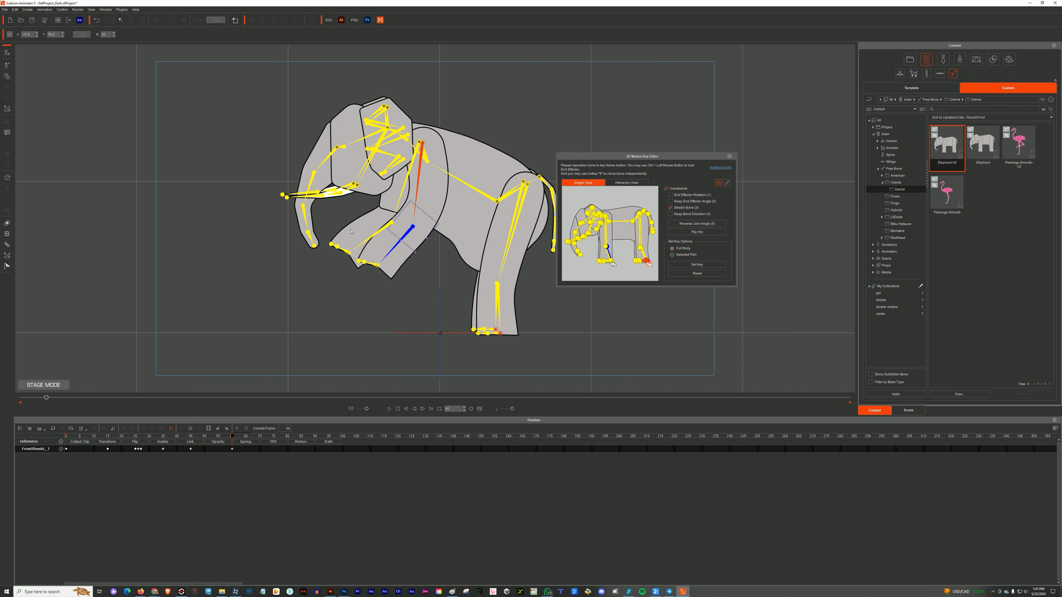
drag(232, 436, 86, 437)
click(107, 436)
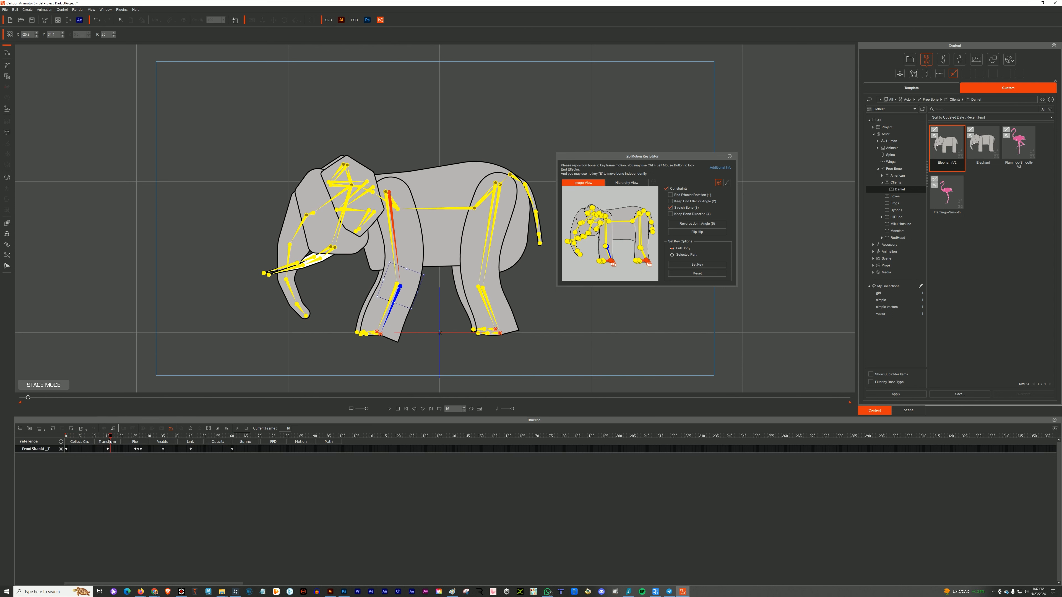
click(350, 188)
drag(350, 188, 353, 204)
key(ctrl+z)
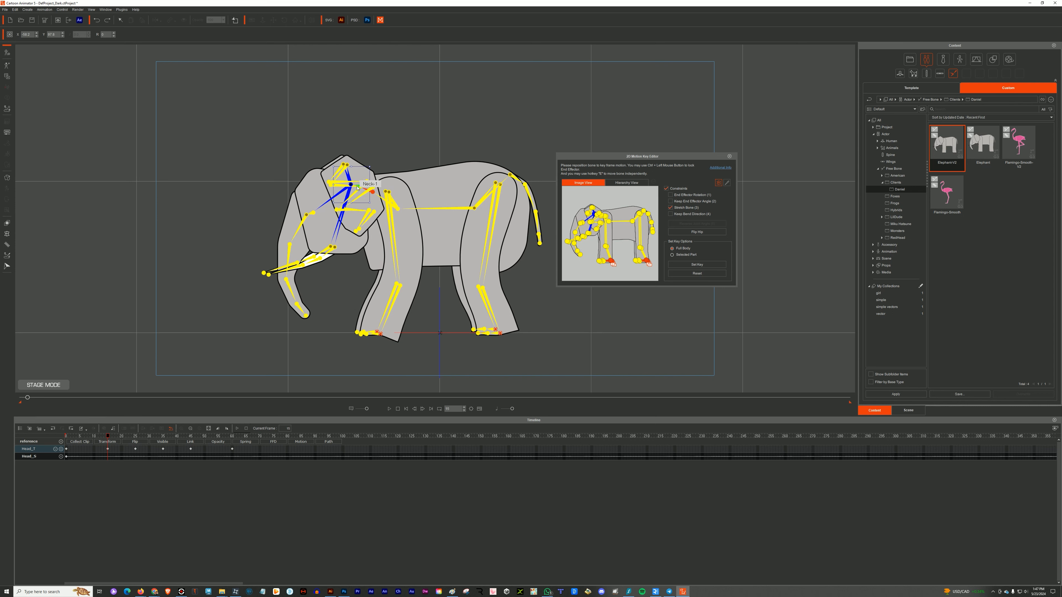
- Lower the neck slightly at frame 15 and tilt the head upward at frame 45, keying only the selected part
click(357, 188)
mouse_move(360, 187)
mouse_down()
mouse_move(362, 200)
mouse_move(361, 191)
mouse_up()
drag(108, 436, 163, 436)
click(685, 255)
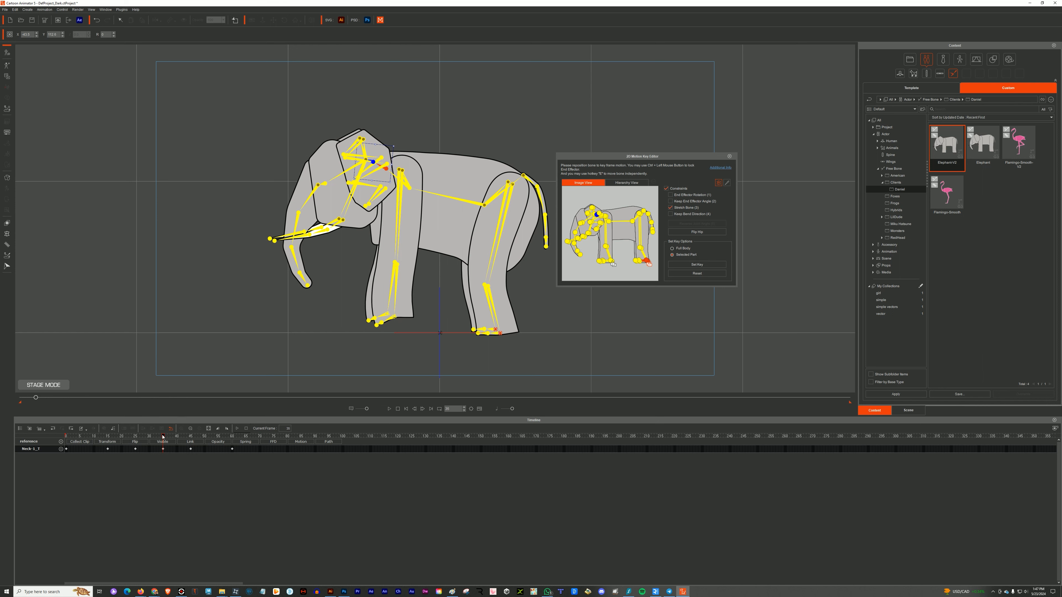
drag(164, 437, 190, 447)
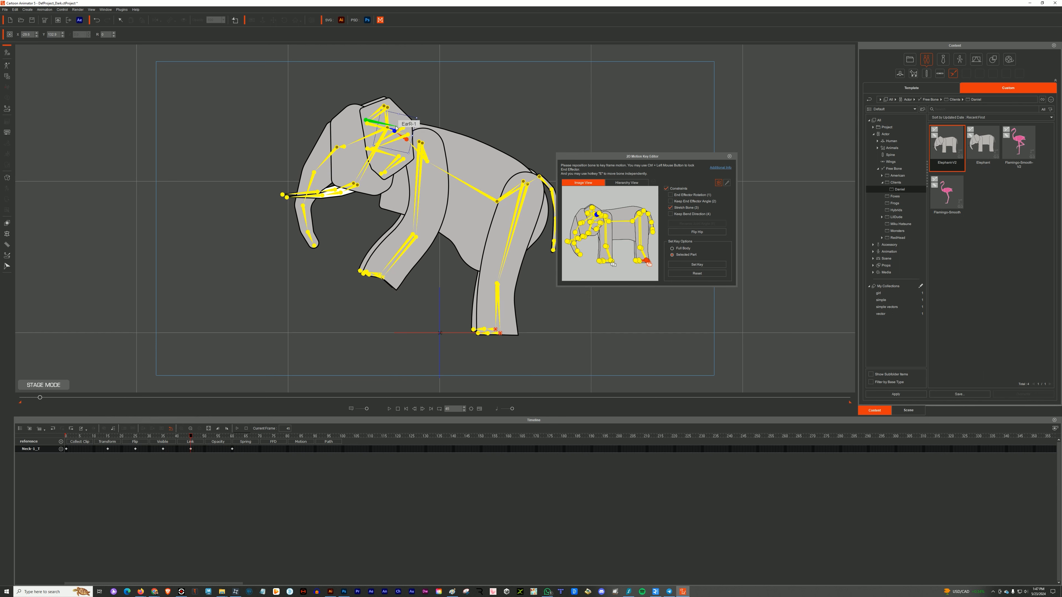
drag(387, 128, 389, 125)
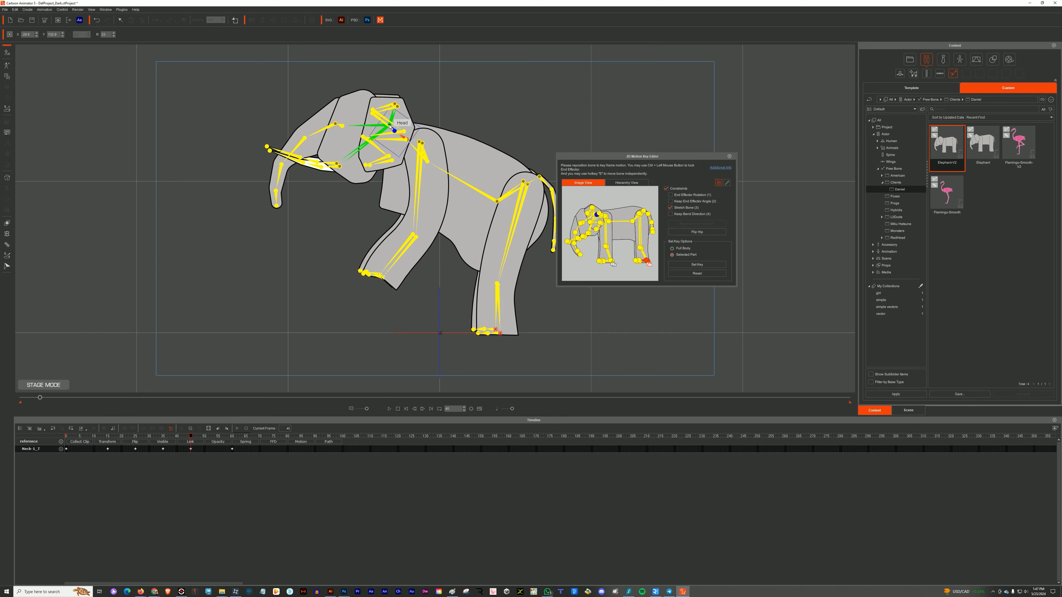
- Select the trunk at frame 35 and pose it raised high in front of the head at frame 55
click(163, 436)
click(322, 167)
drag(172, 436, 191, 436)
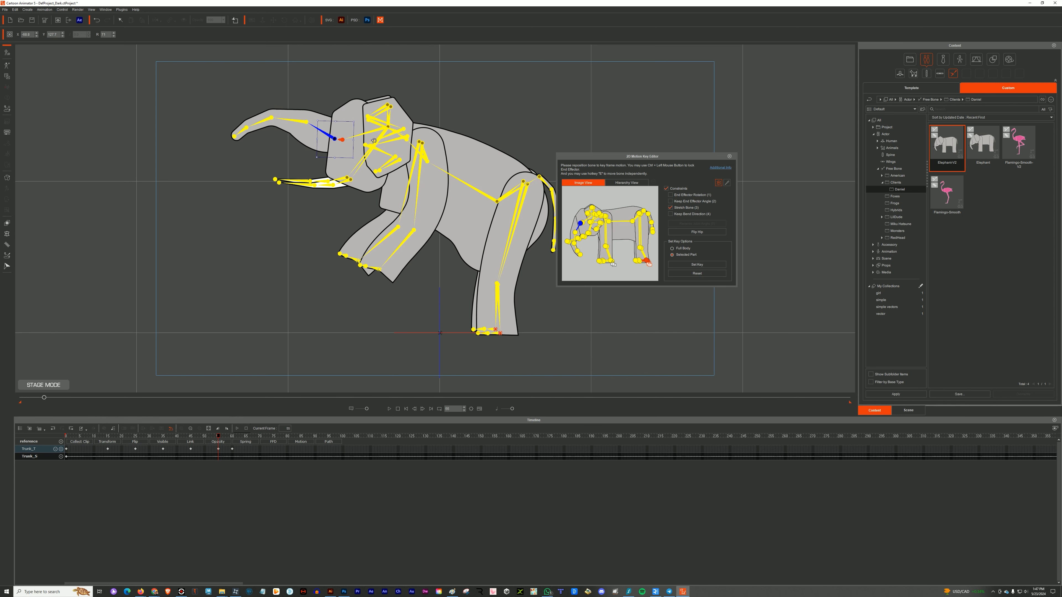
drag(246, 127, 254, 86)
- Replace the trunk key at frame 60 with a copy of the frame 55 key, and lift the trunk tip
click(232, 450)
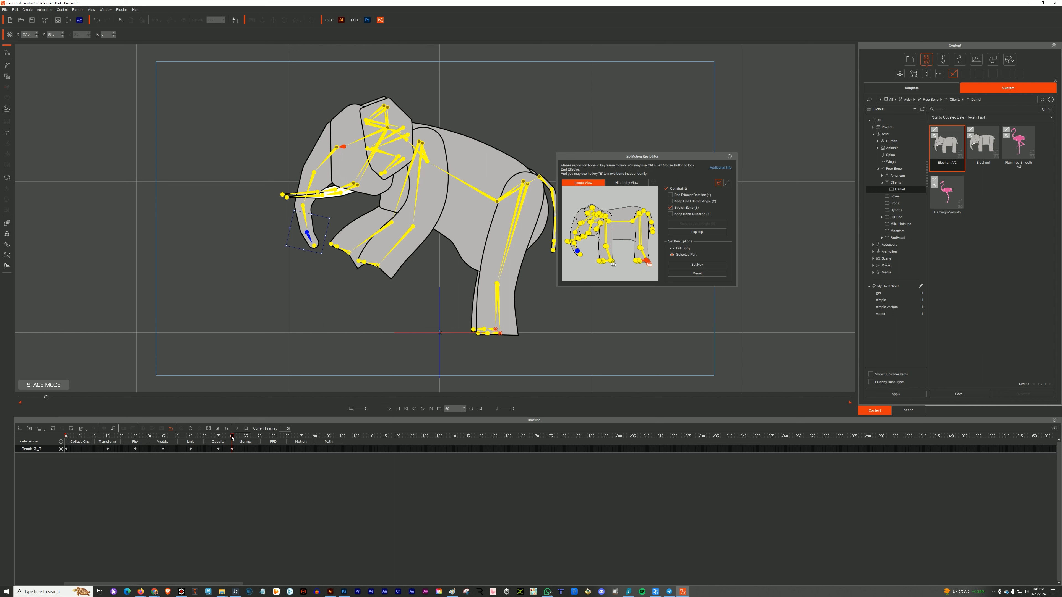
click(337, 151)
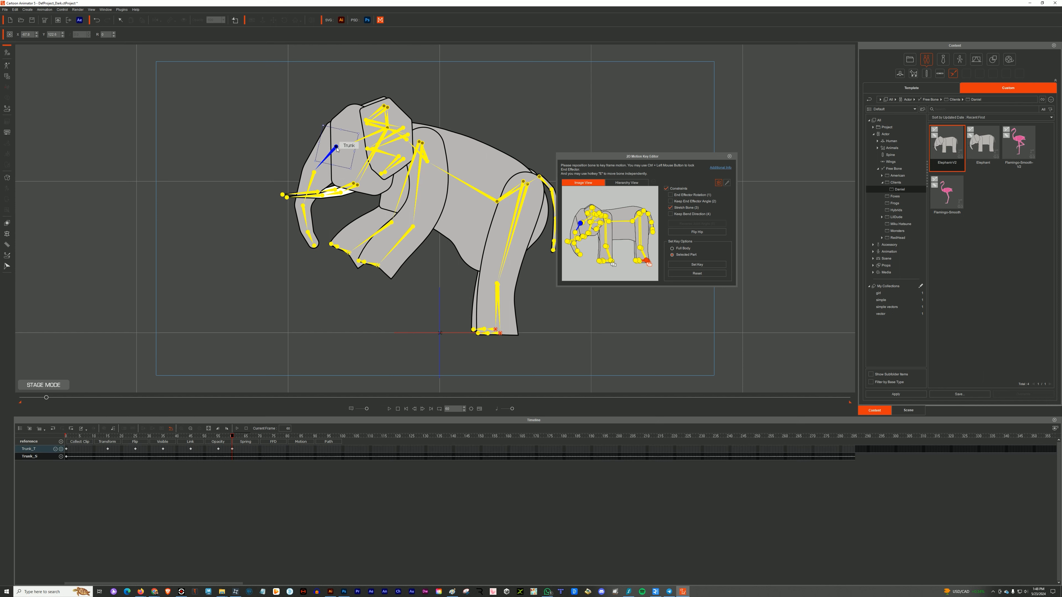
click(233, 451)
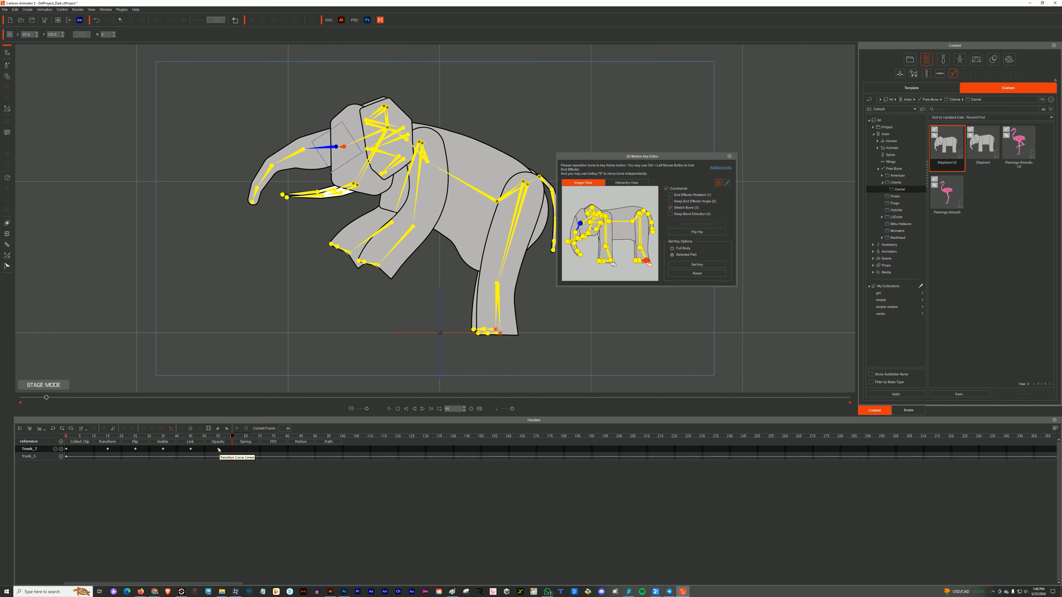
click(218, 449)
key(ctrl+c)
click(233, 449)
key(ctrl+v)
click(256, 186)
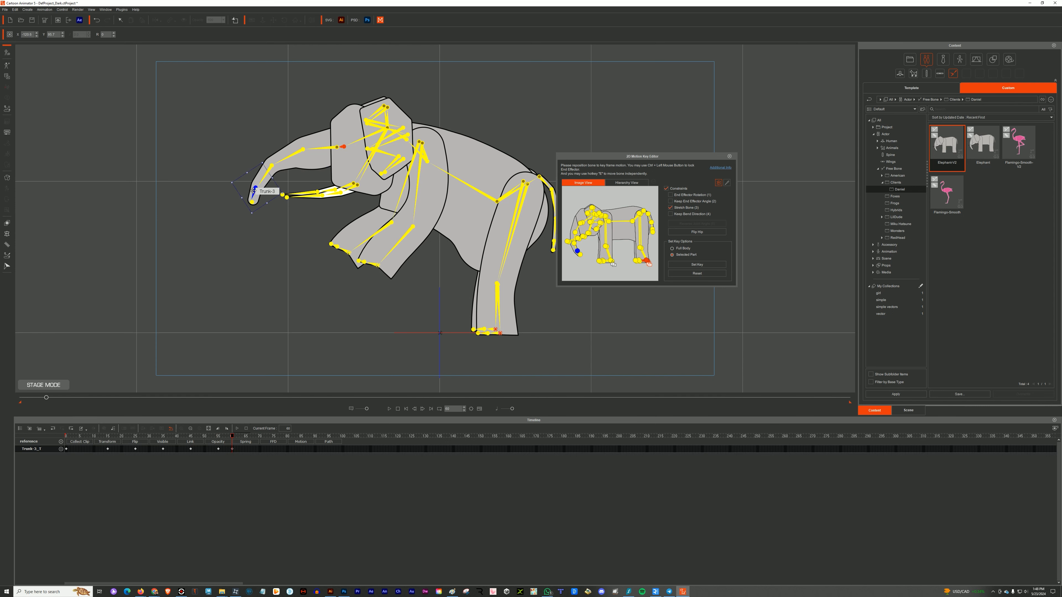
drag(253, 191, 243, 118)
- At frame 70, shift the raised front shanks slightly backward
click(252, 446)
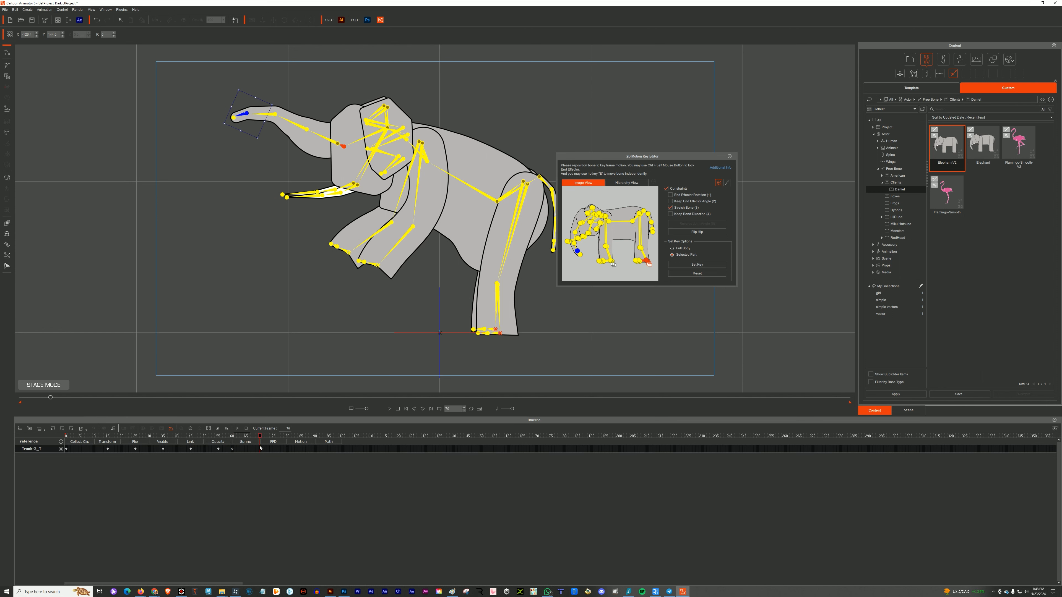
mouse_move(259, 447)
mouse_down()
mouse_move(79, 448)
mouse_move(260, 446)
mouse_up()
drag(387, 230, 416, 227)
- Reset the full-body pose at frame 90 and play the animation from the start
drag(243, 438, 287, 448)
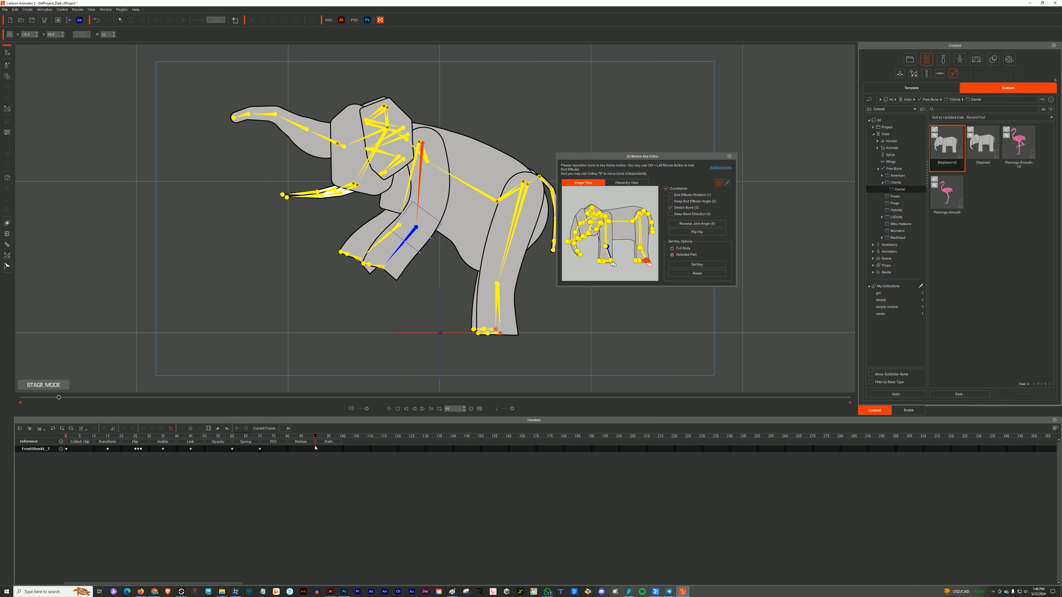
click(698, 273)
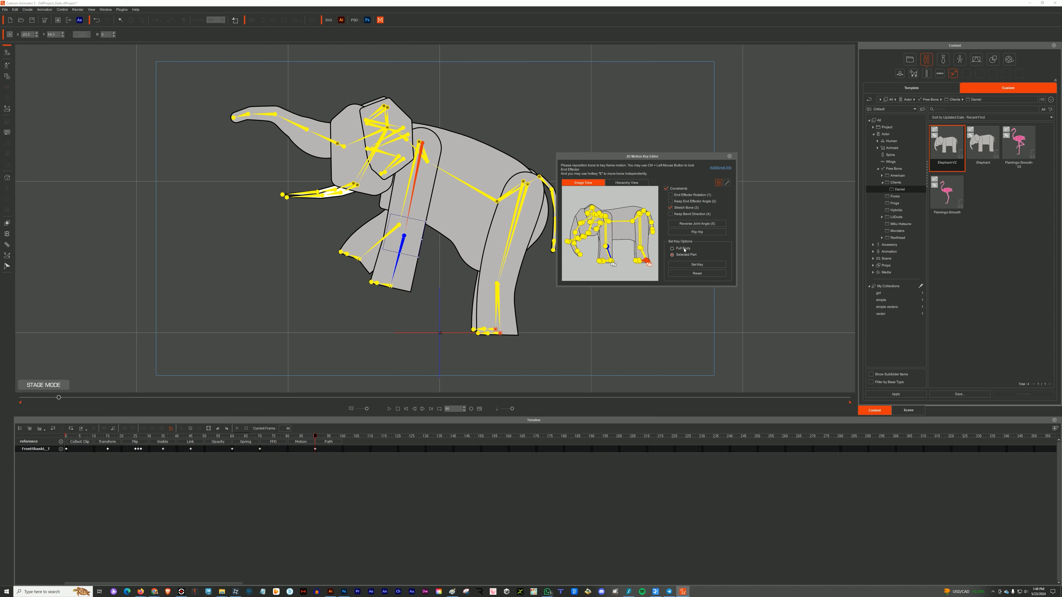
click(698, 276)
drag(316, 436, 66, 438)
key(space)
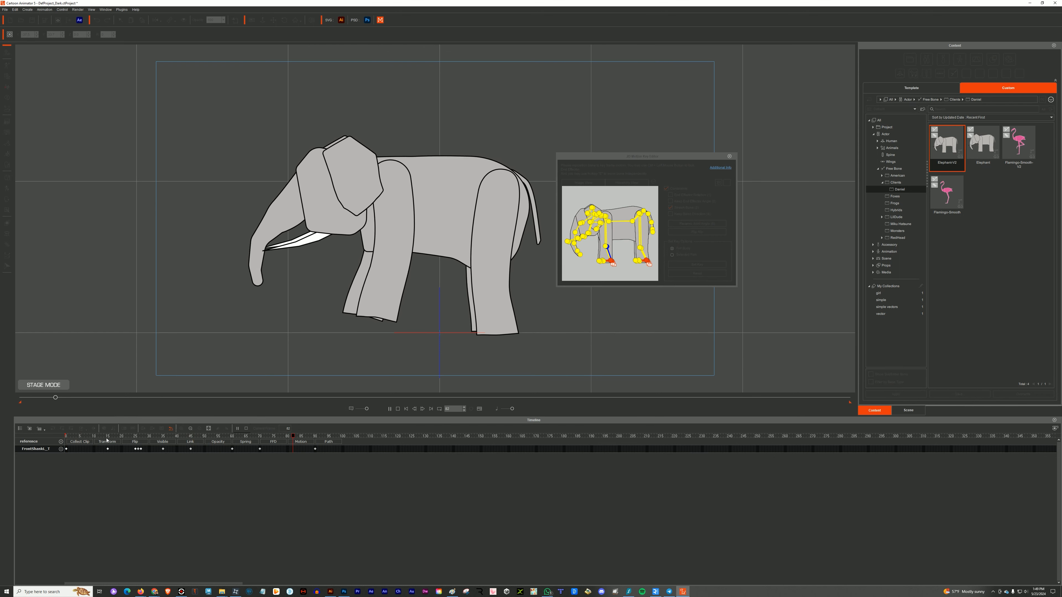
- Lock the front feet at frame 90, and shift the hip slightly backward and down at frame 105
drag(175, 436, 315, 448)
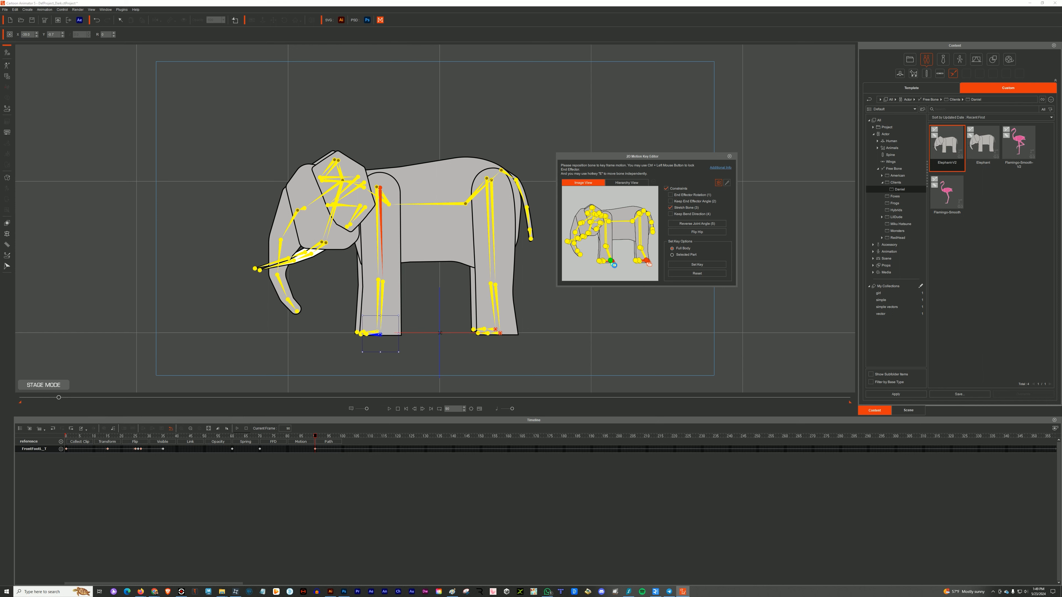
click(467, 203)
drag(467, 204, 471, 205)
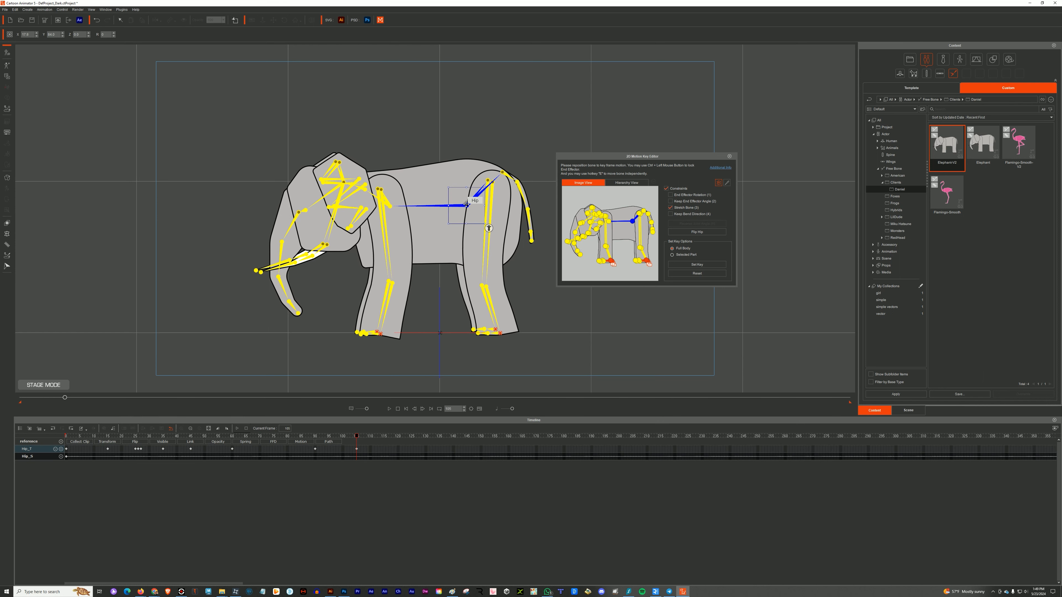
- Replay the landing and reset the full-body pose at frame 120
drag(341, 436, 367, 438)
key(space)
key(space)
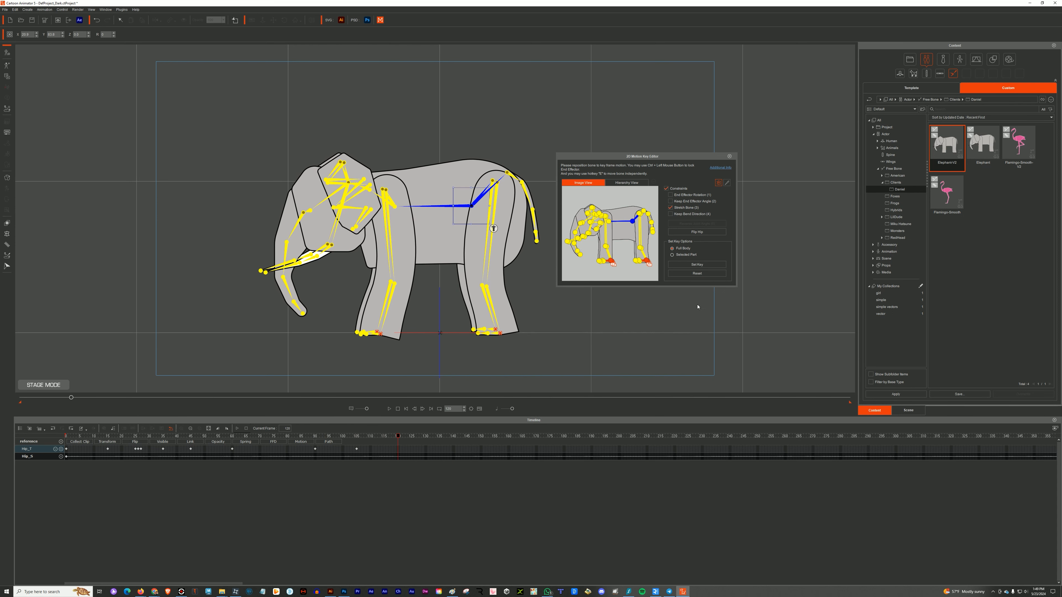
click(697, 273)
- Give the neck at frame 60 the upward head tilt, and play the animation
drag(370, 437, 232, 437)
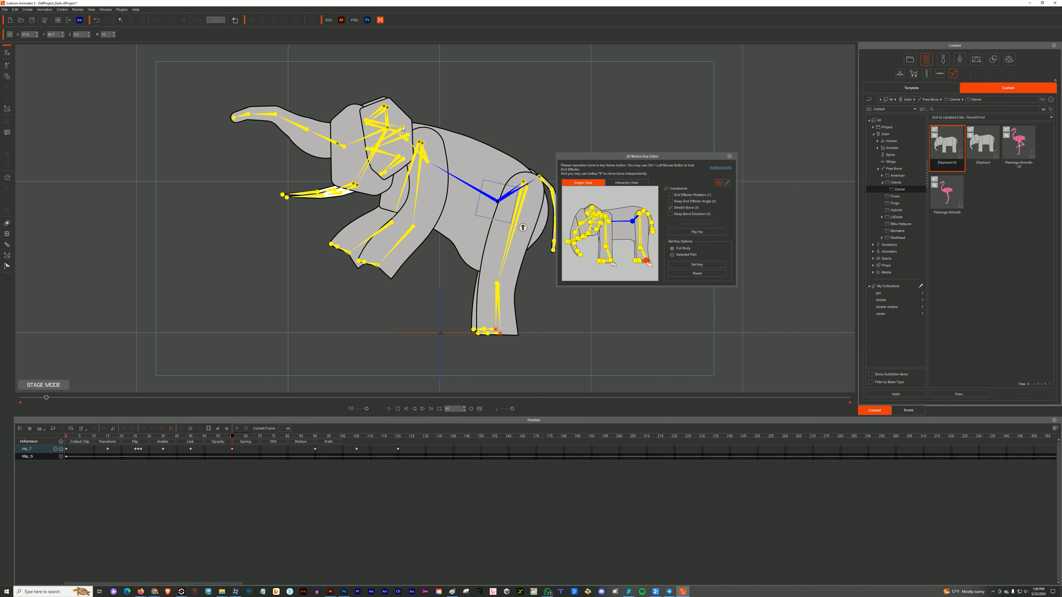
click(392, 133)
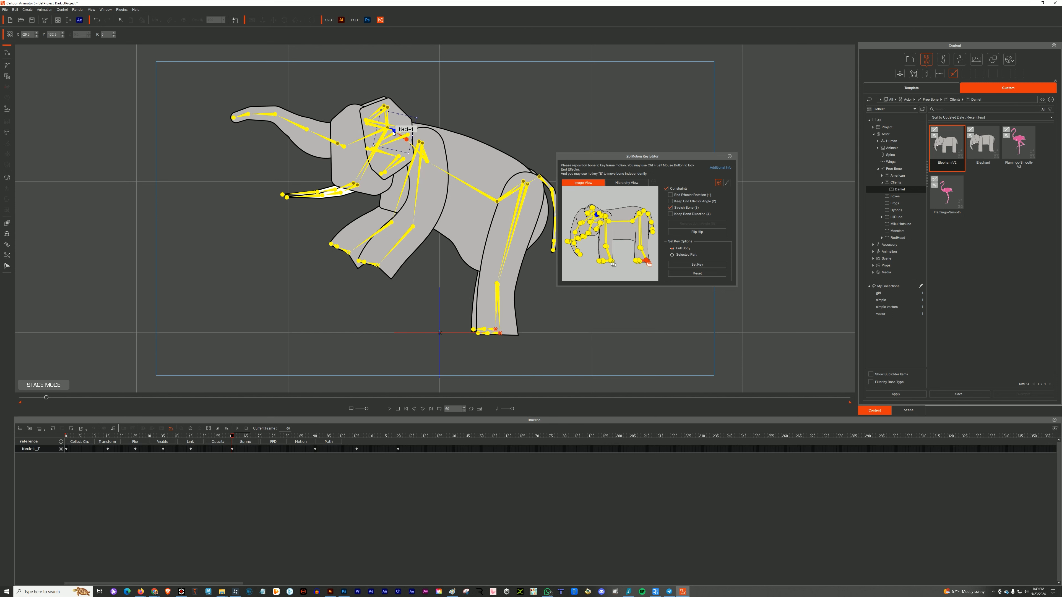
mouse_move(217, 436)
mouse_down()
mouse_move(193, 436)
mouse_move(225, 437)
mouse_up()
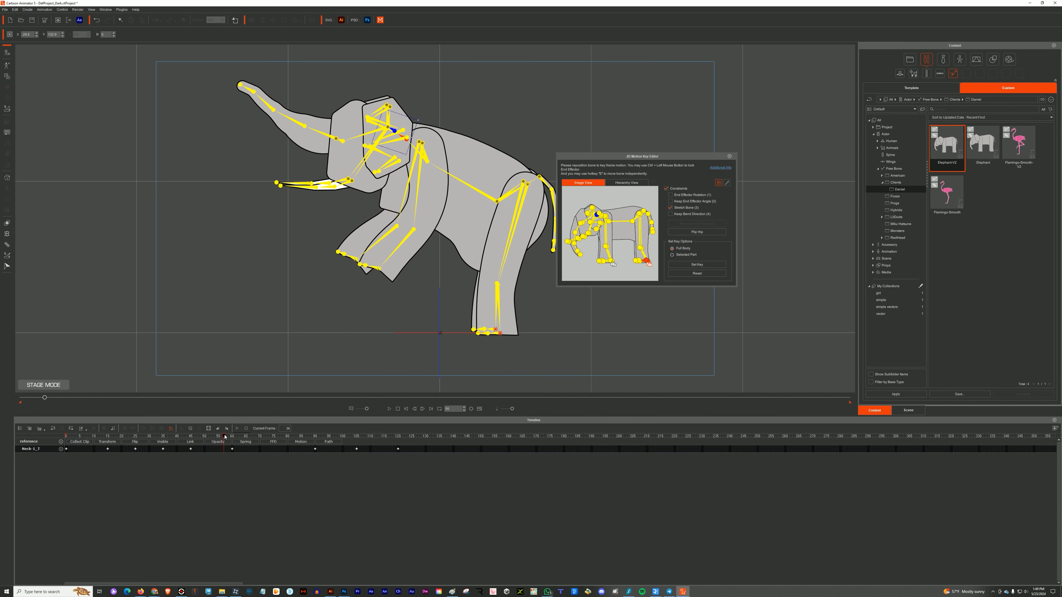
click(232, 449)
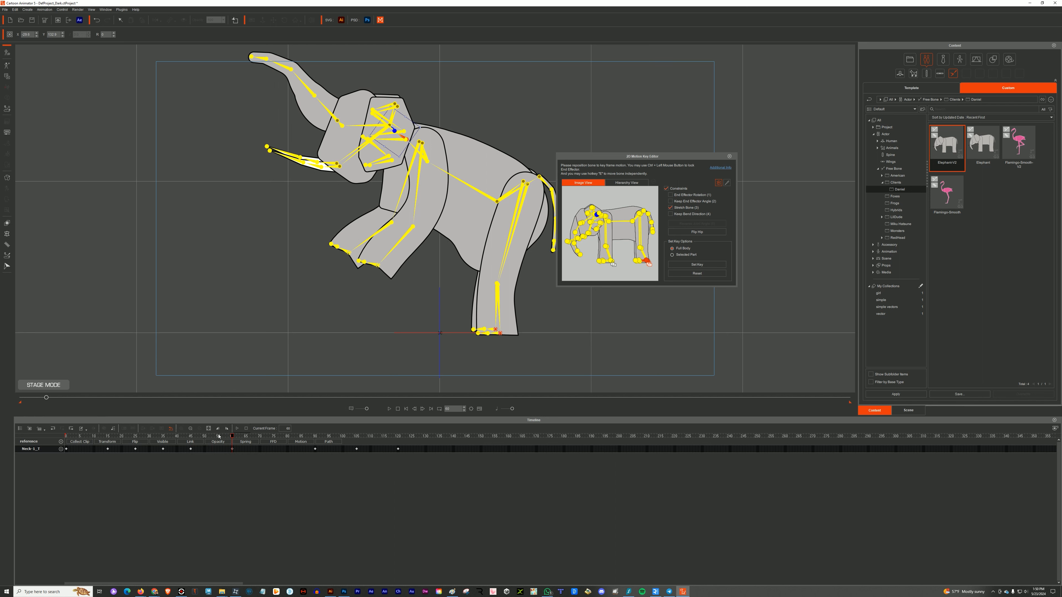
key(space)
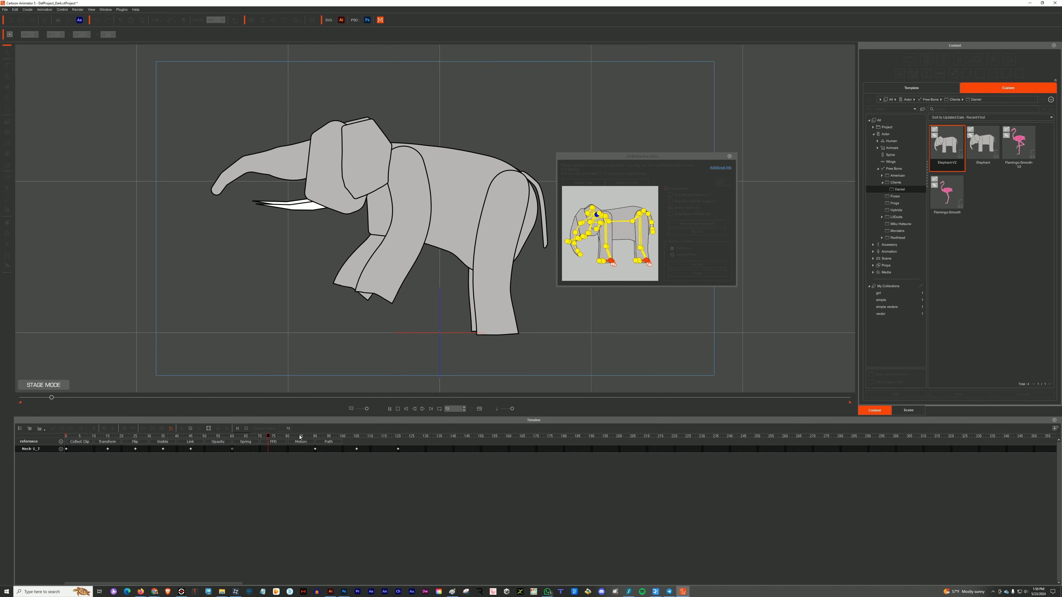
- Reset the trunk tip bone at frame 90 with the Selected Part option, and play the animation
click(315, 449)
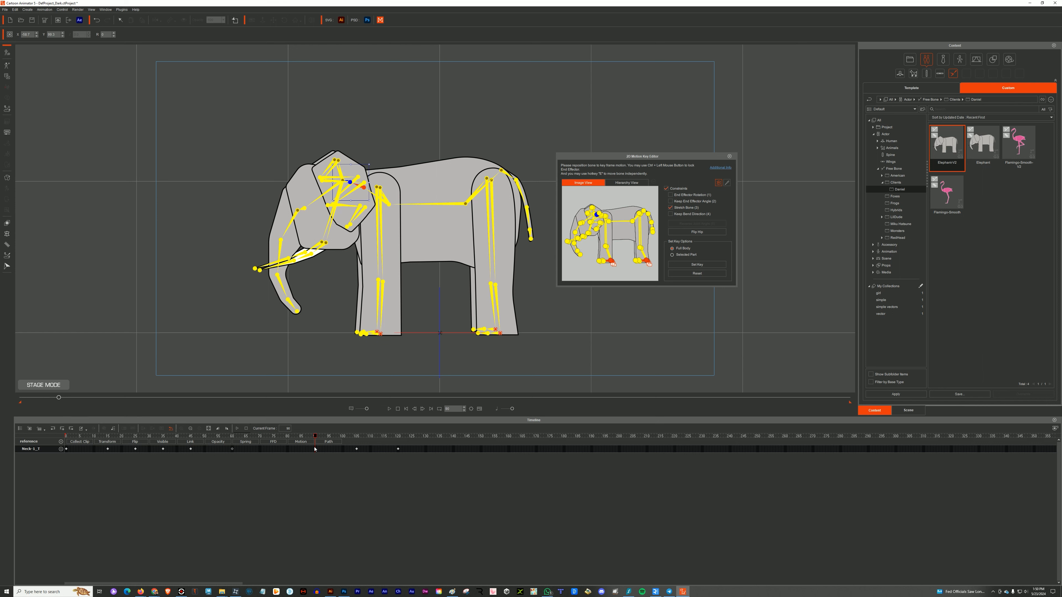
drag(315, 449, 356, 449)
click(325, 320)
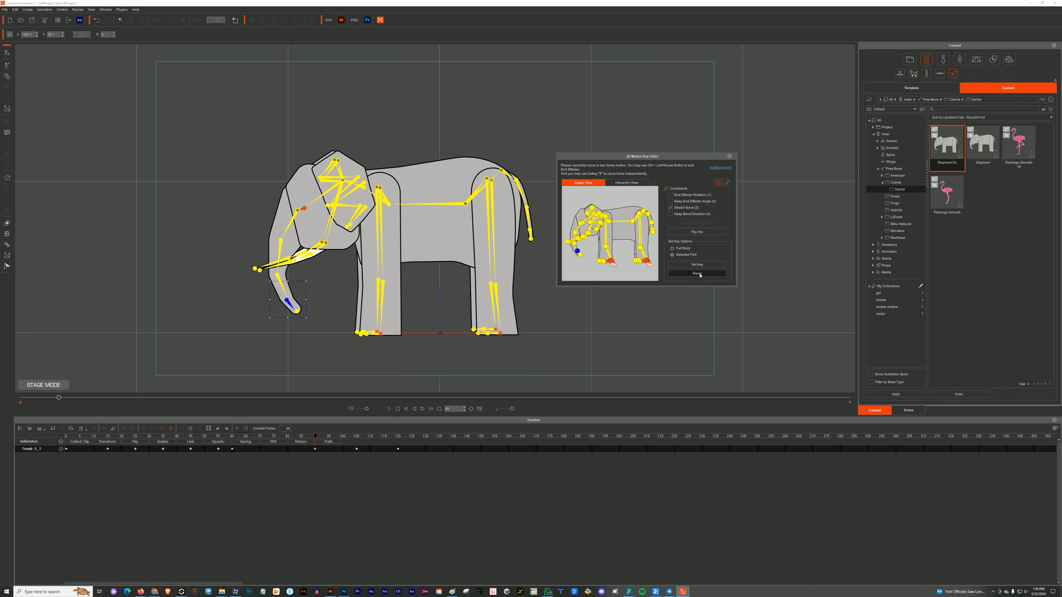
click(696, 273)
key(space)
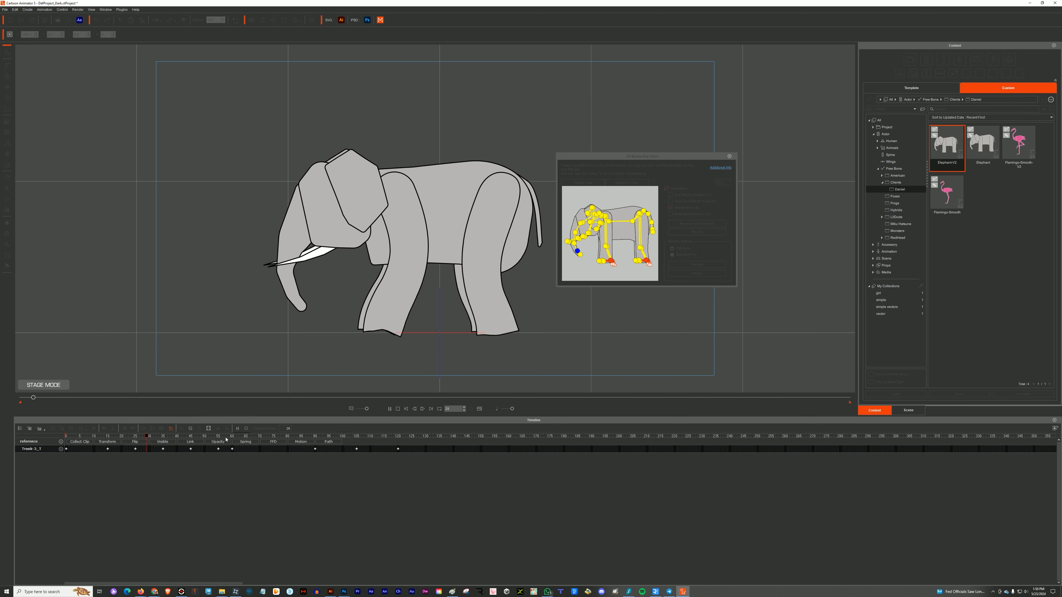
- Move the trunk's frame 105 and 120 keys to frames 100 and 110, and replay the landing from frame 90
click(351, 437)
mouse_move(350, 439)
mouse_down()
mouse_move(381, 441)
mouse_move(343, 449)
mouse_up()
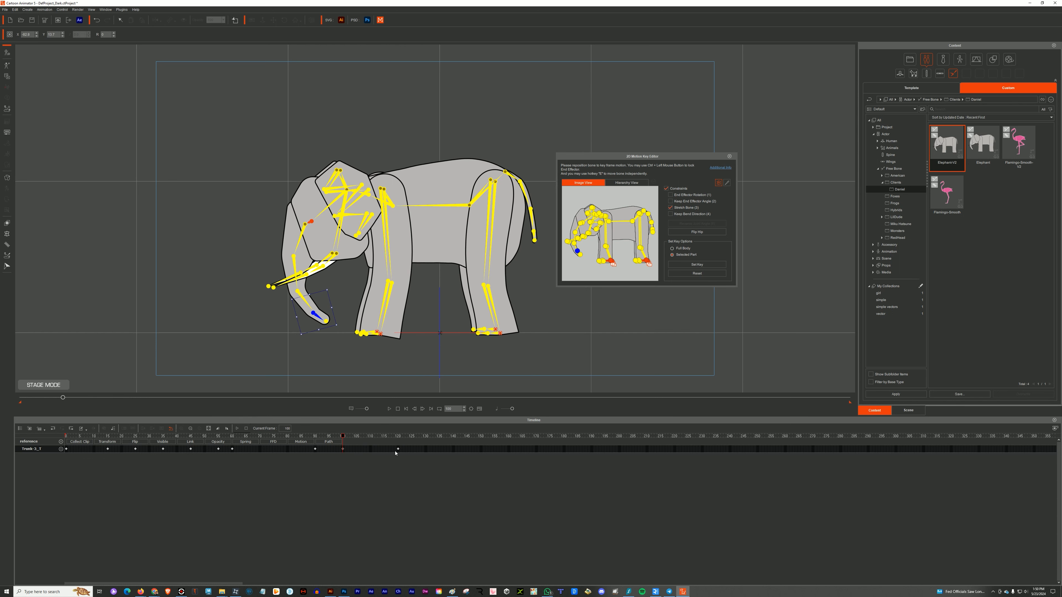
click(396, 450)
click(315, 437)
key(space)
key(space)
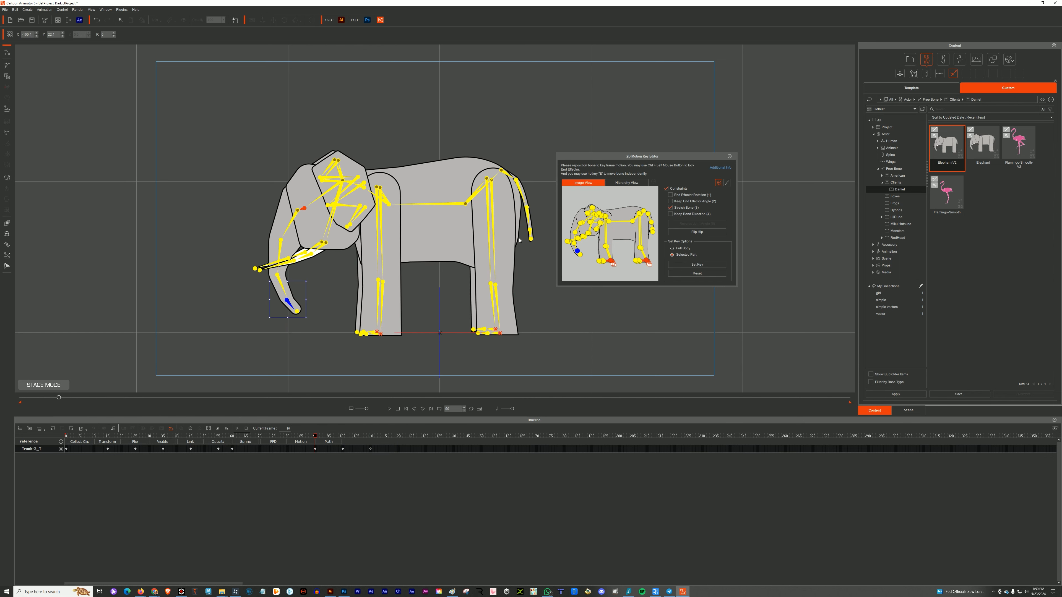
- Retime the two landing keys after frame 90 to frames 100 and 110 for the hip, and to 100 and 115 for the neck
click(464, 204)
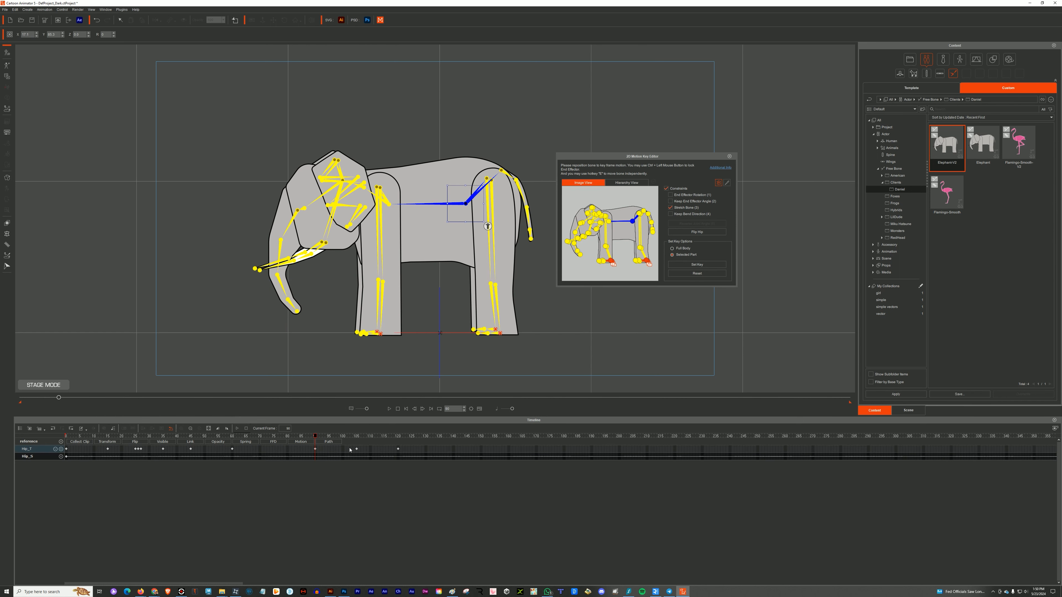
mouse_move(356, 449)
mouse_down()
mouse_move(342, 450)
mouse_move(371, 450)
mouse_up()
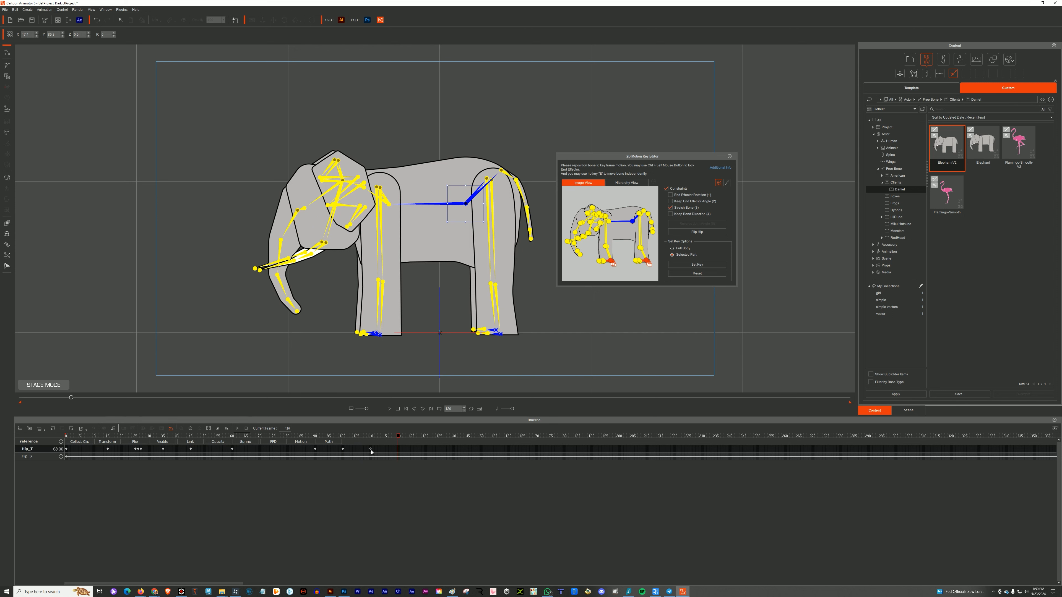
key(space)
key(space)
click(362, 187)
mouse_move(357, 449)
mouse_down()
mouse_move(343, 449)
mouse_move(371, 450)
mouse_up()
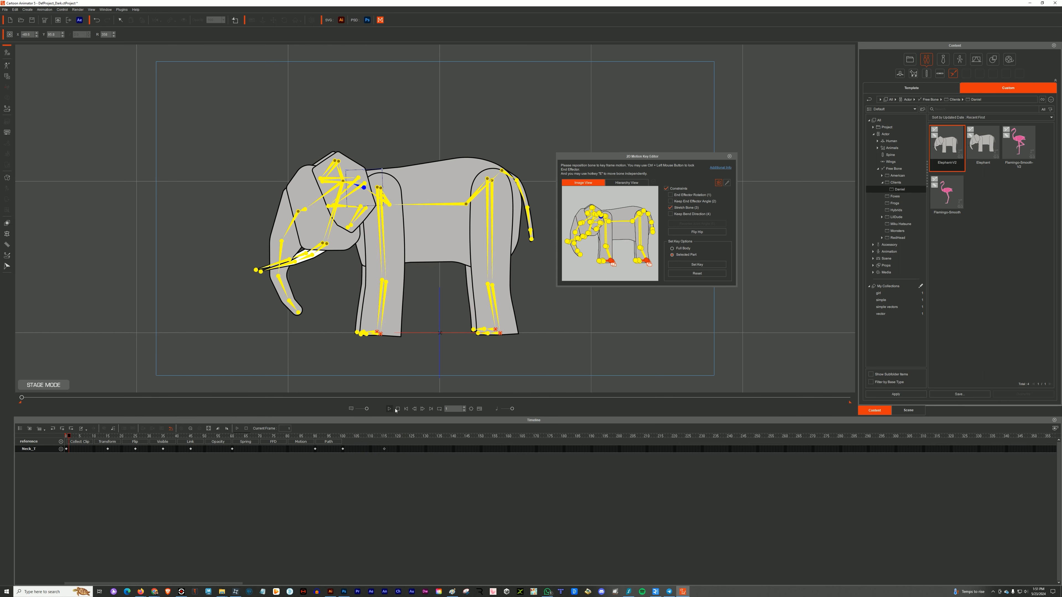
- Set the playback range to end at frame 125, and play the animation
key(ctrl+s)
click(418, 470)
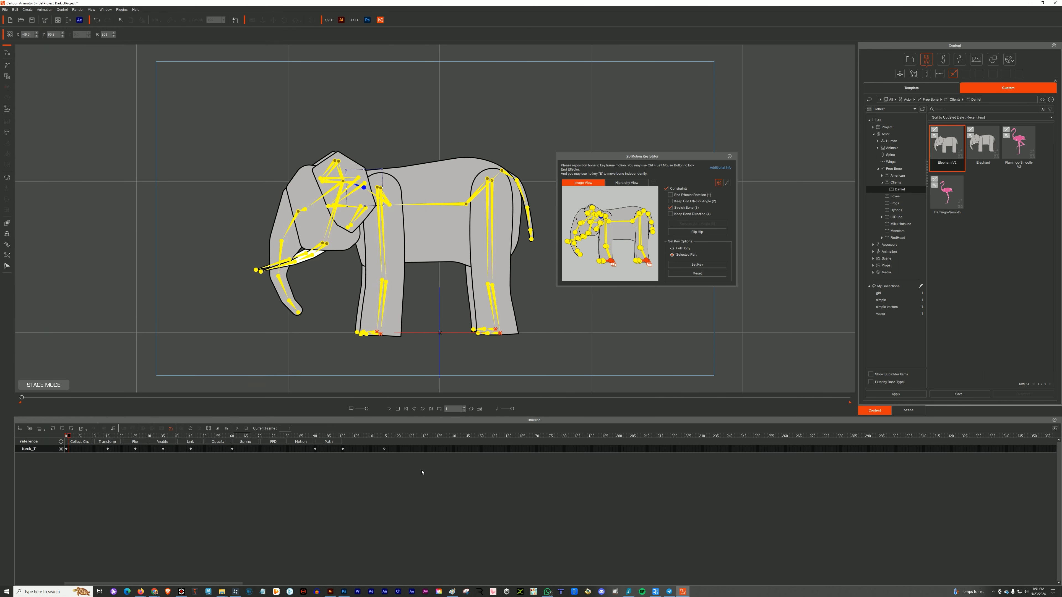
click(412, 437)
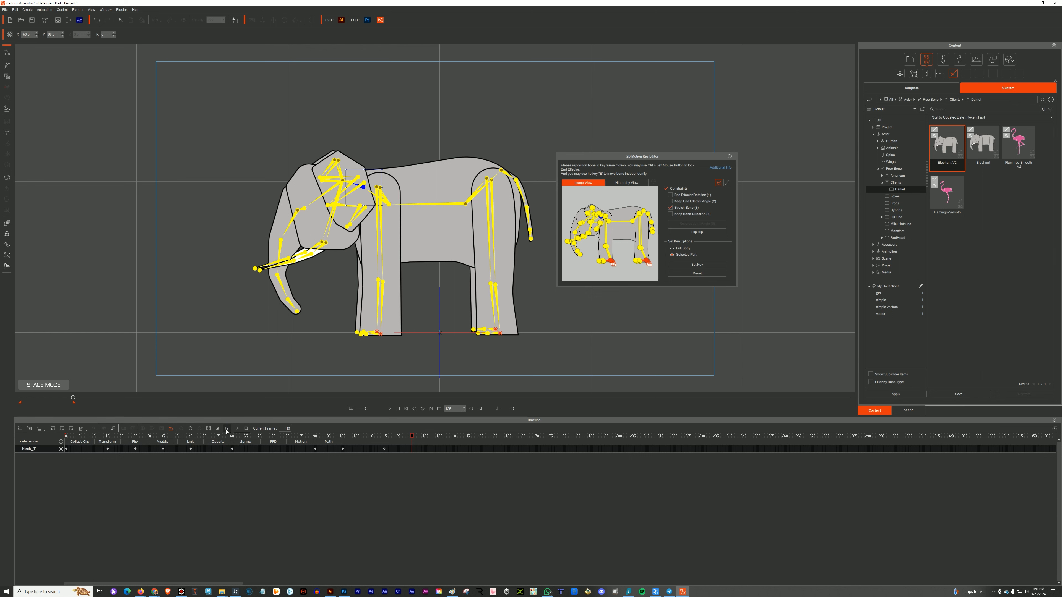
click(389, 409)
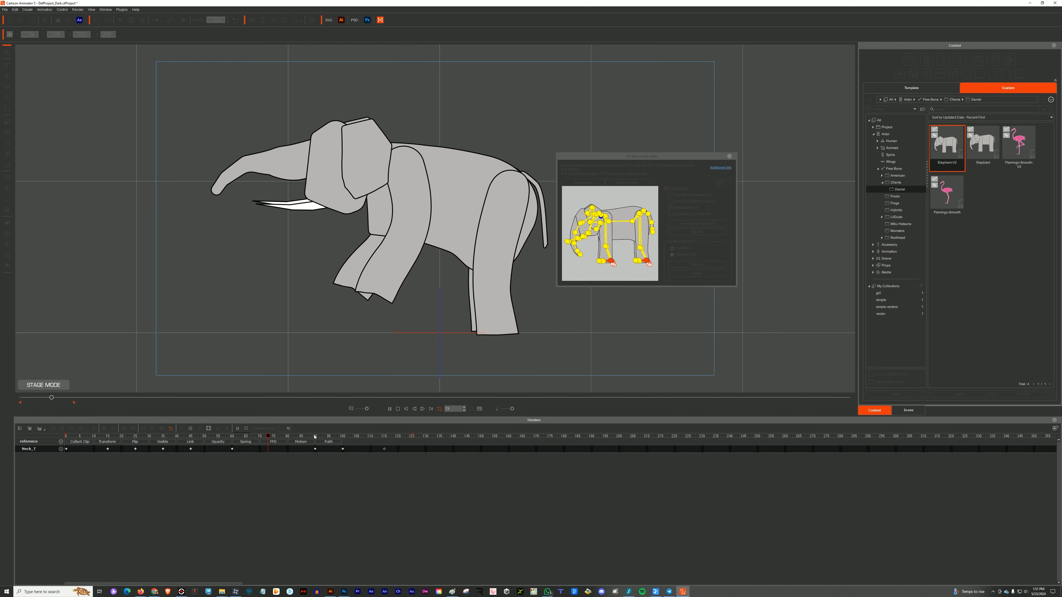
- Apply the Accelerate transition curve to the neck's key at frame 90, and show the Transform track
click(314, 449)
right_click(315, 450)
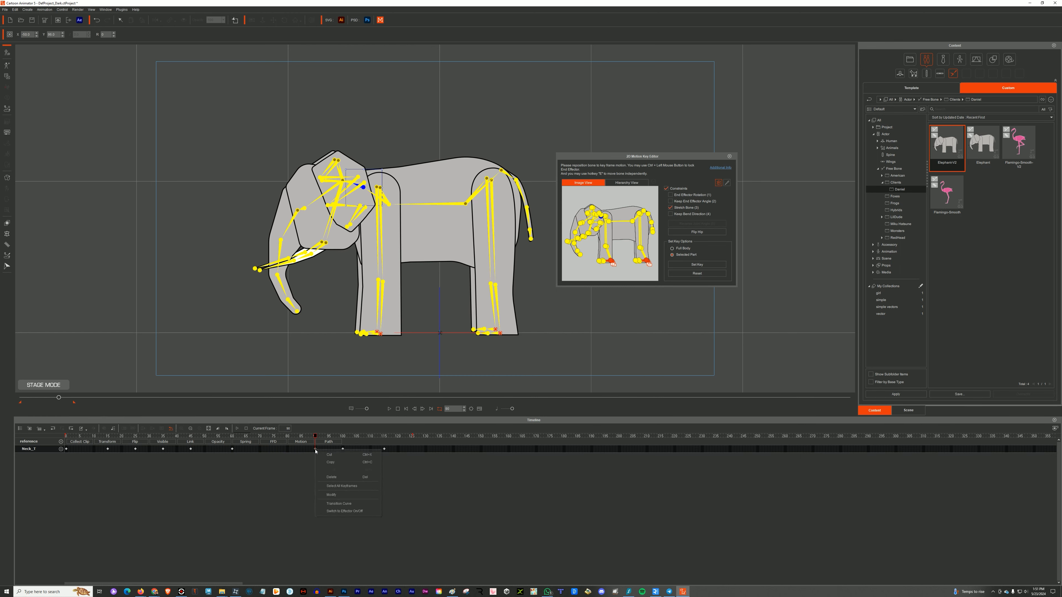
click(343, 504)
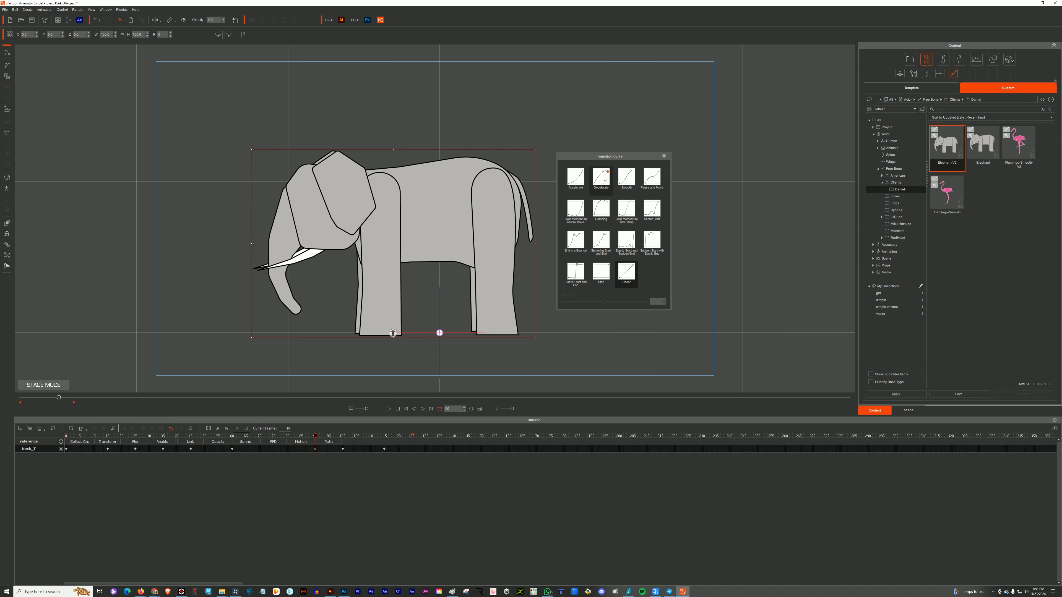
click(572, 183)
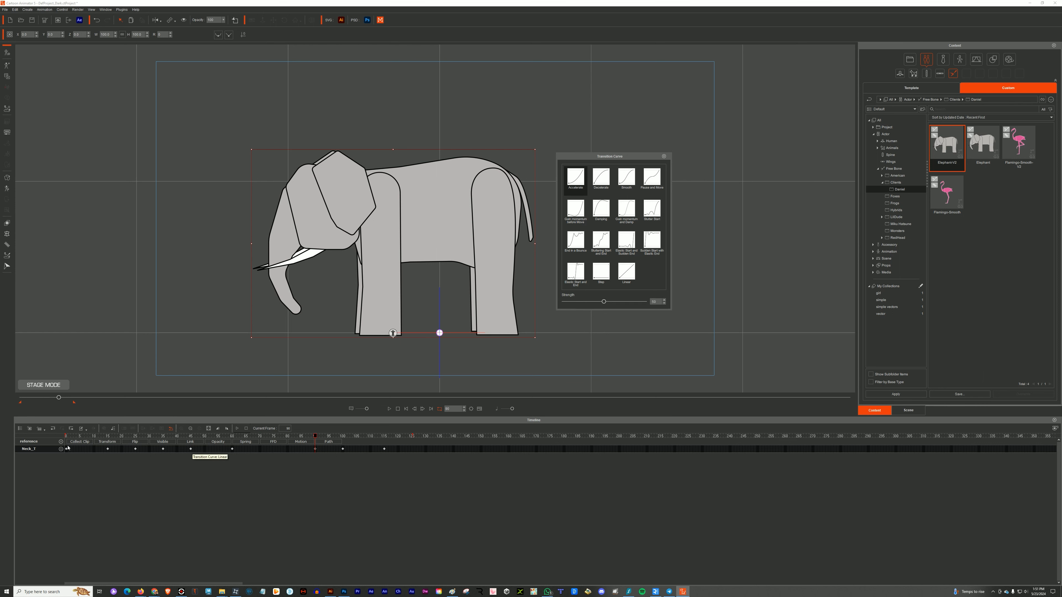
click(106, 441)
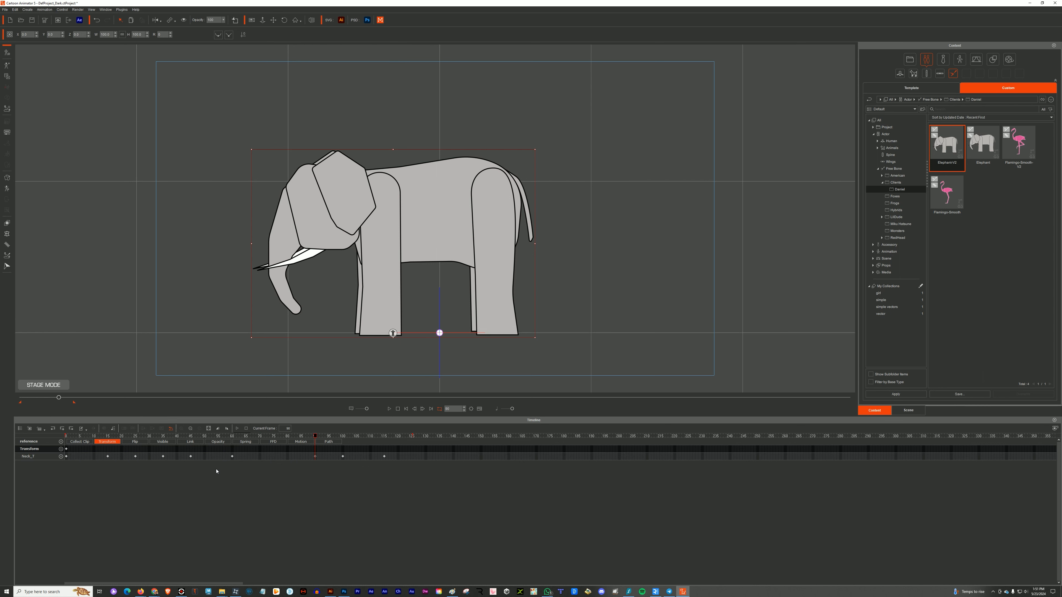
- Apply the Accelerate transition curve to the hip's key at frame 90
key(n)
click(387, 203)
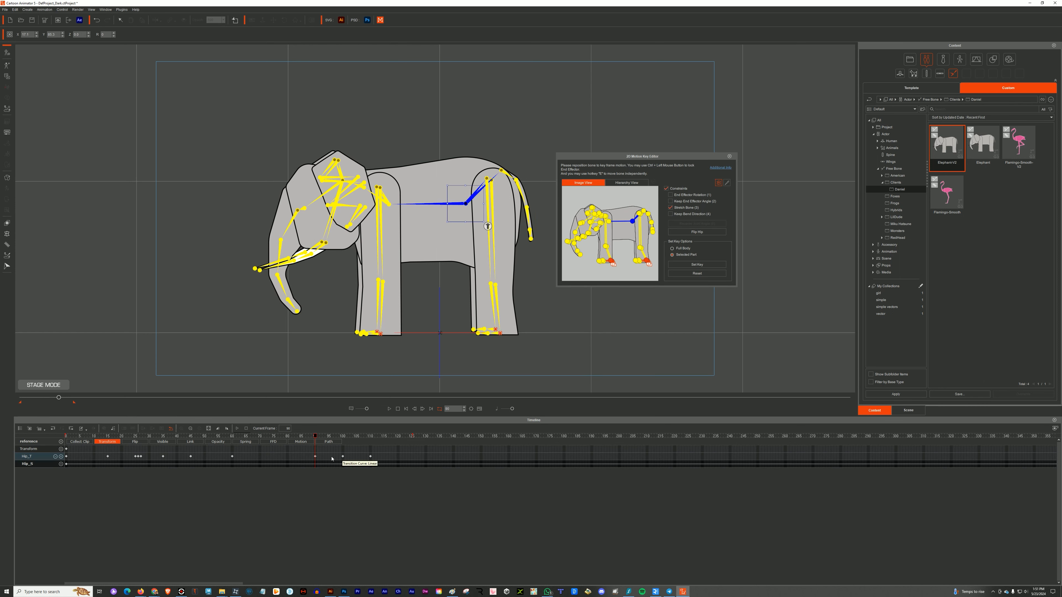
click(315, 456)
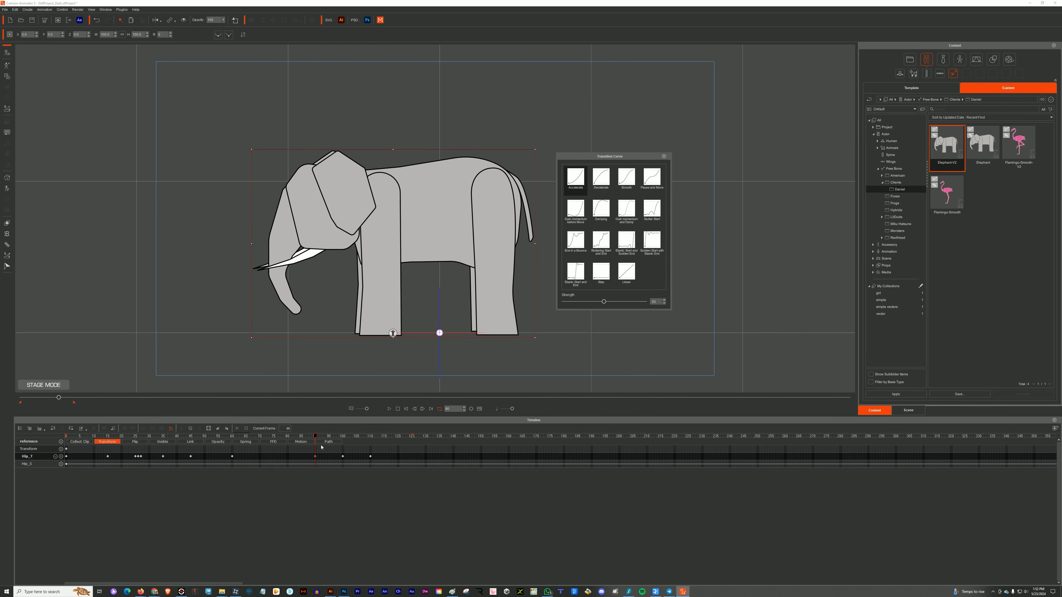
- Apply the Accelerate transition curve to the torso's key at frame 90, and play the animation
key(n)
click(385, 199)
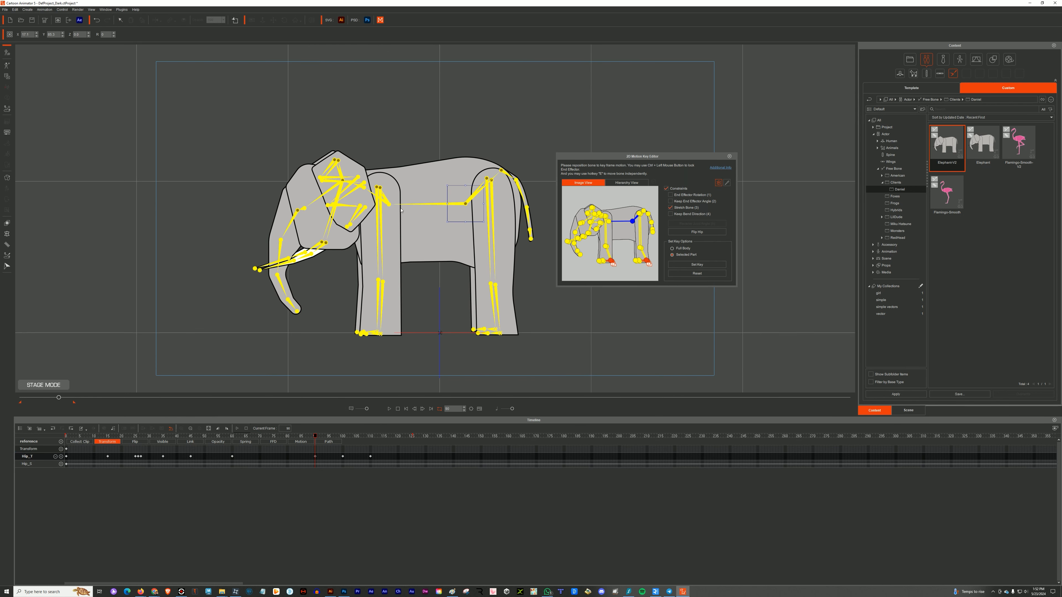
key(n)
click(575, 178)
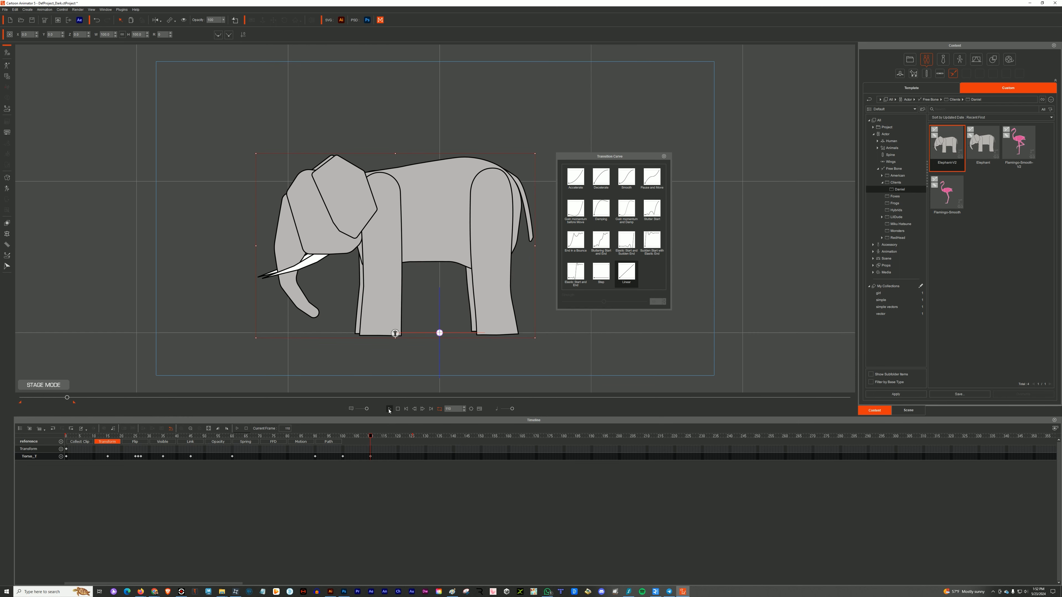
click(389, 409)
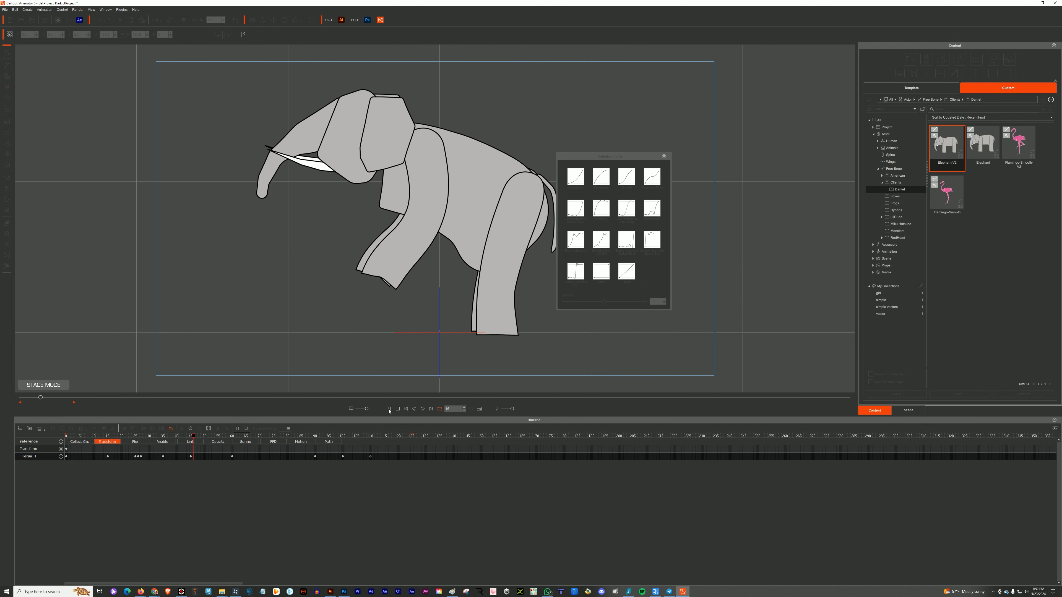
click(405, 409)
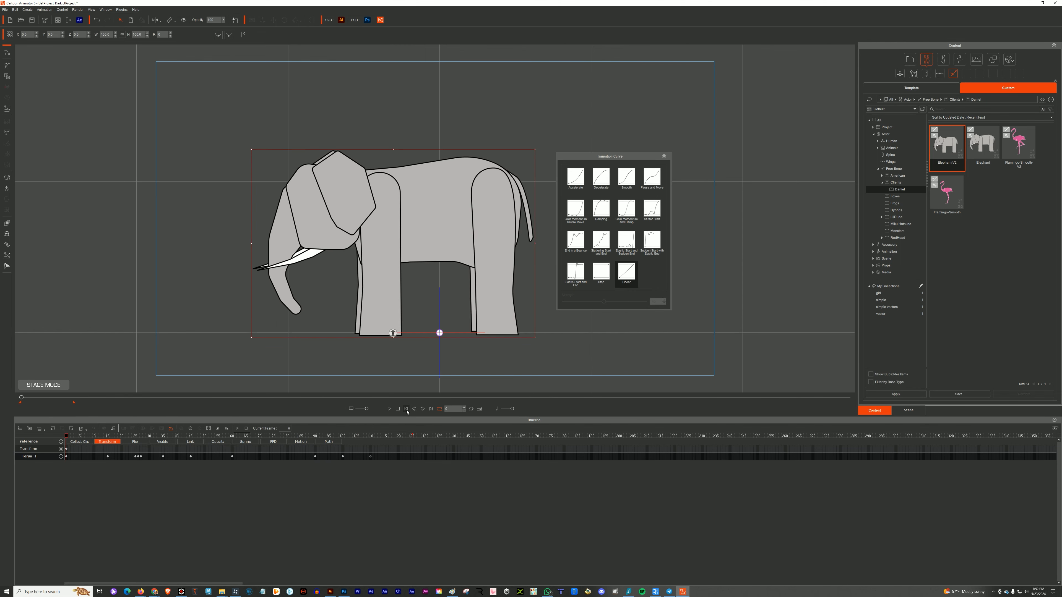
- Collect the clip from the first frame to frame 125 and export it to the action menu as Trumpet-Up
click(663, 156)
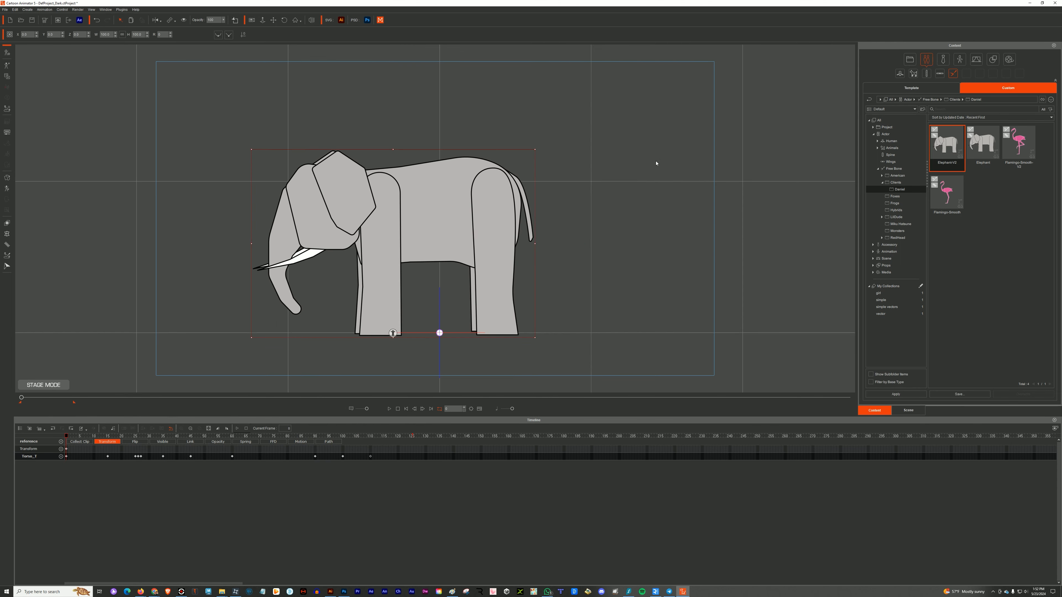
click(79, 442)
drag(67, 452, 409, 449)
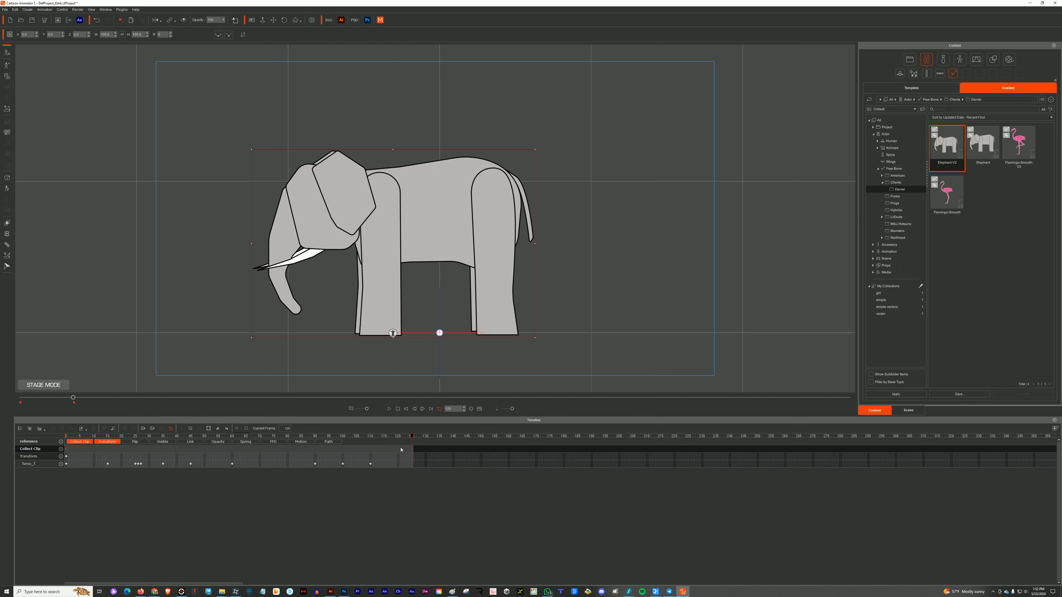
right_click(401, 450)
click(441, 503)
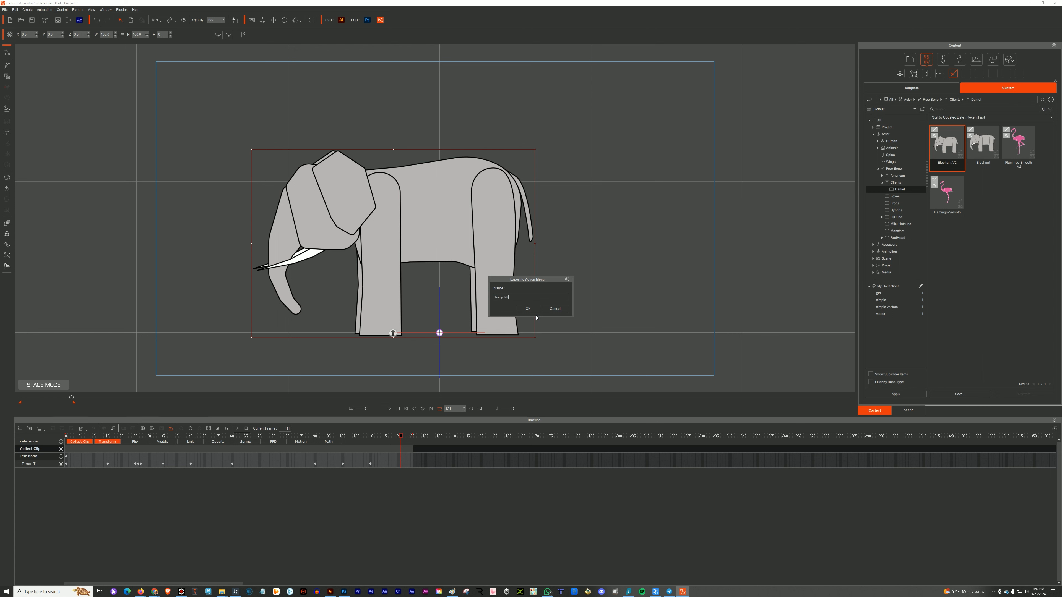
key(Return)
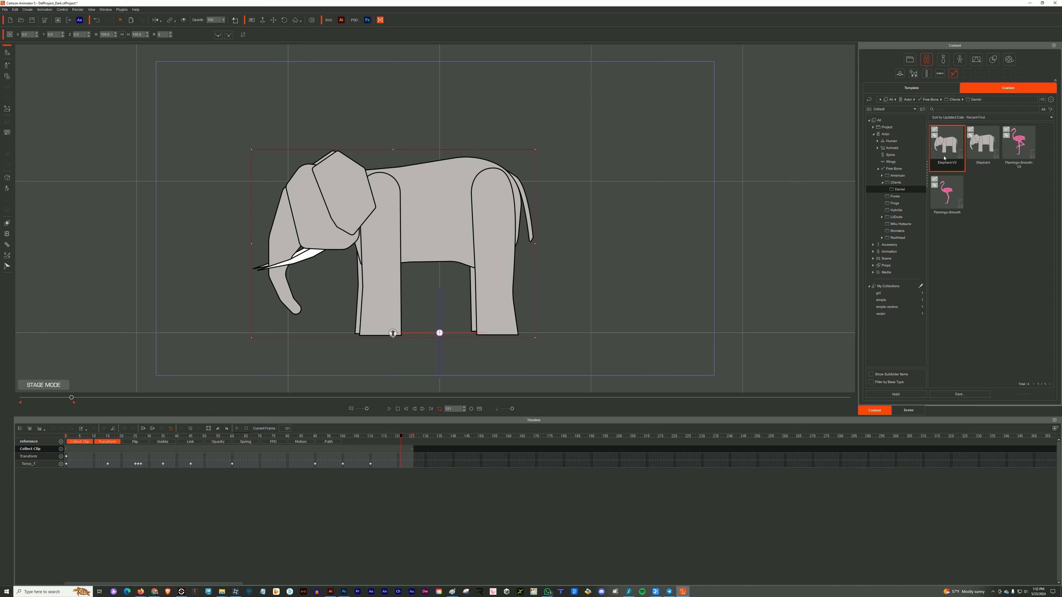
- Overwrite the Elephant-V2 library item with the character at frame 70, and replace the stage character with a fresh copy of it
click(259, 437)
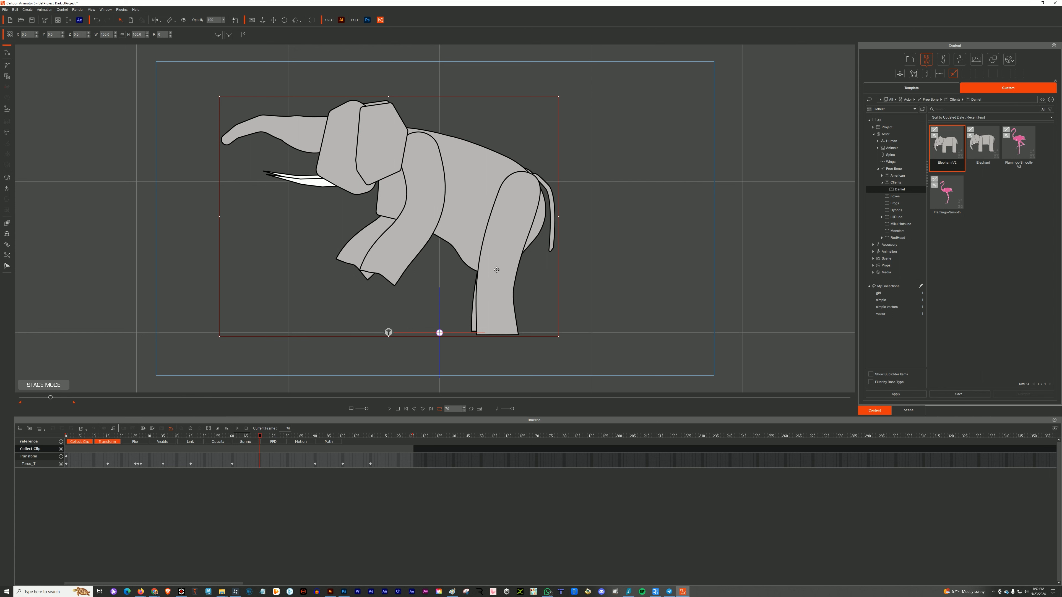
click(1022, 394)
key(Delete)
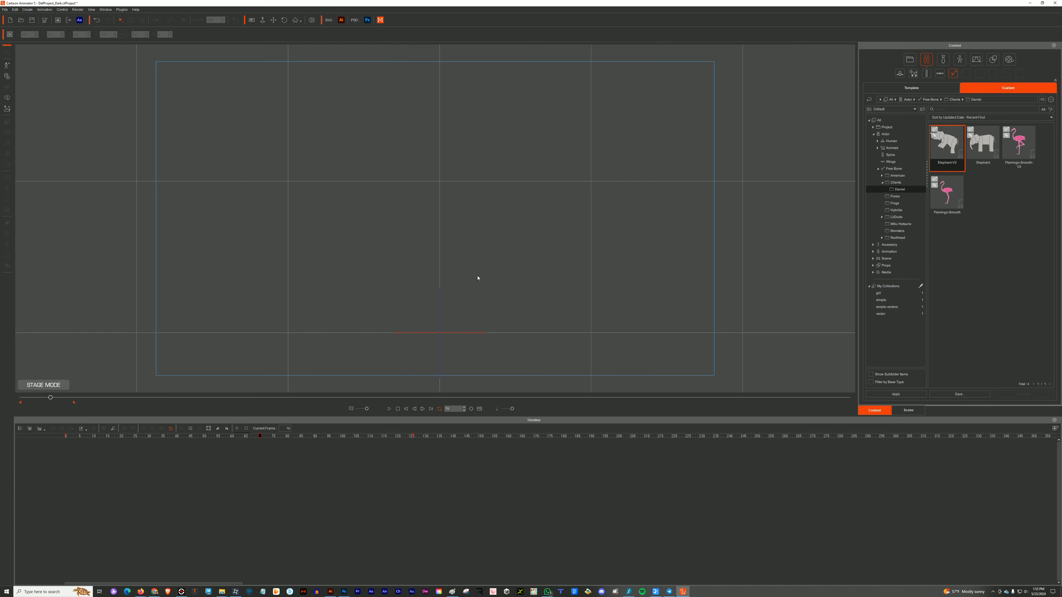
drag(946, 143, 444, 323)
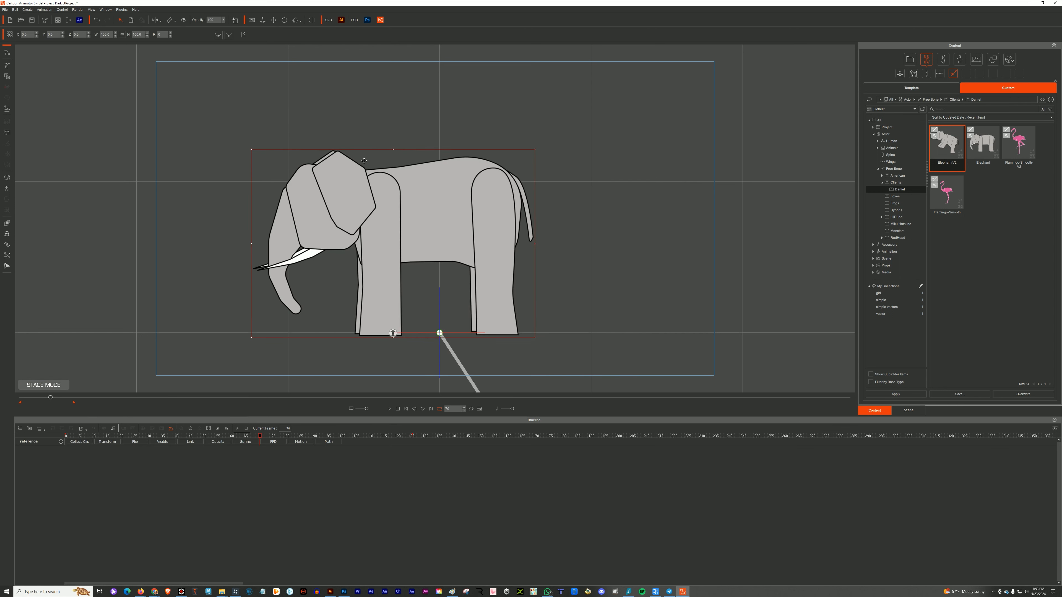
- Remove the new elephant's object animation at the first frame, and return it to the stage origin
right_click(446, 225)
click(404, 409)
right_click(460, 318)
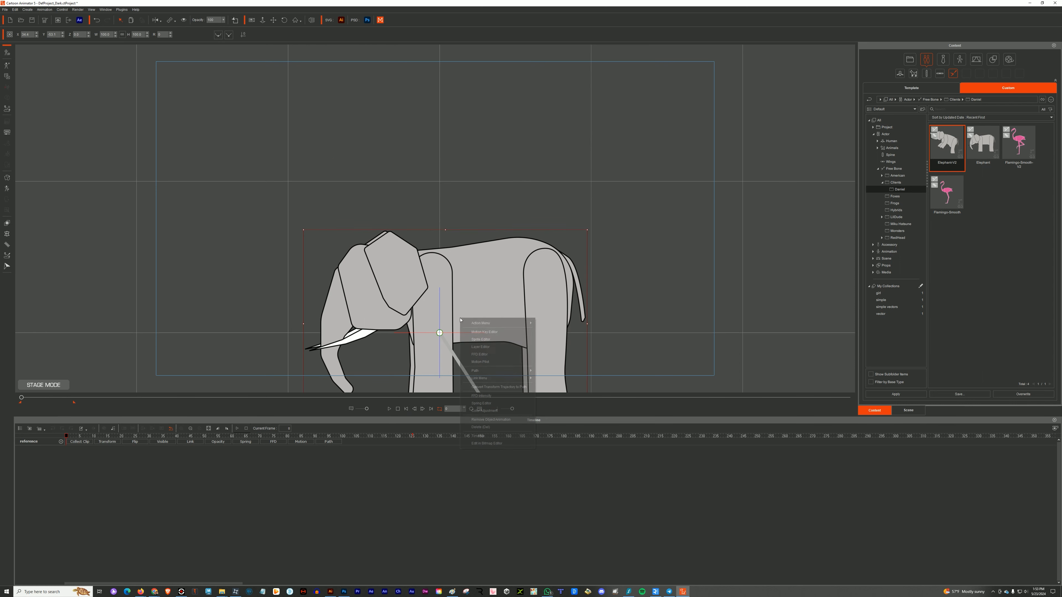
click(507, 420)
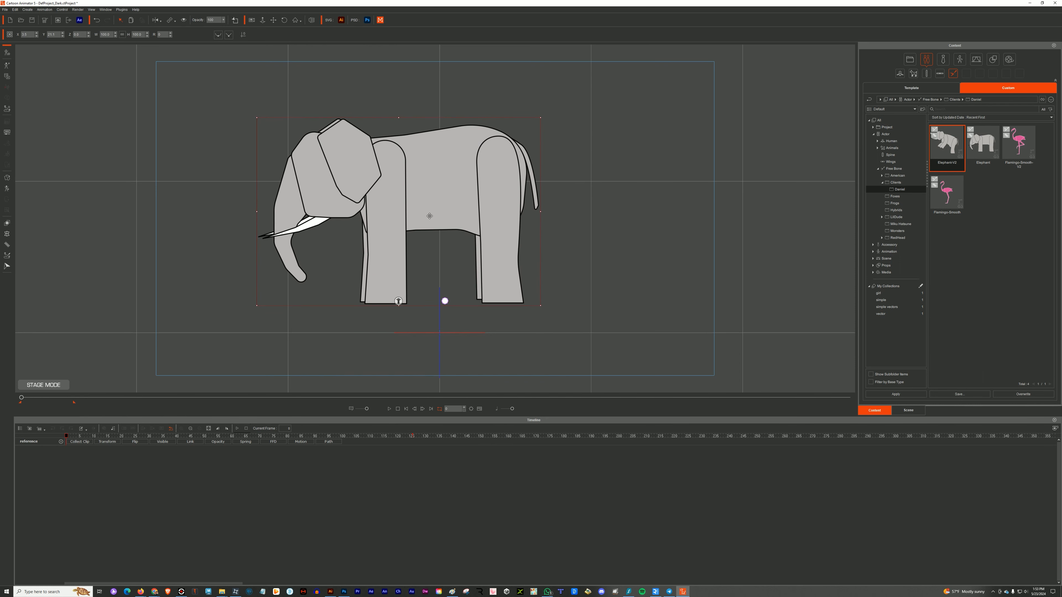
click(218, 37)
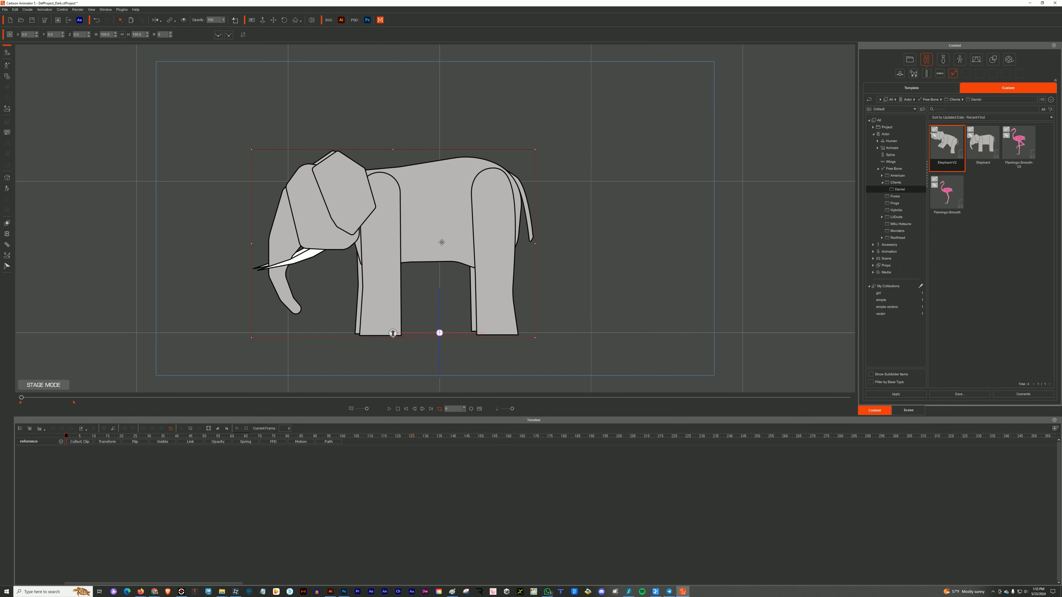
- Perform the Trumpet action from the elephant's action menu, and show its Motion track
scroll(604, 256, up, 3)
scroll(602, 260, down, 1)
scroll(606, 232, up, 2)
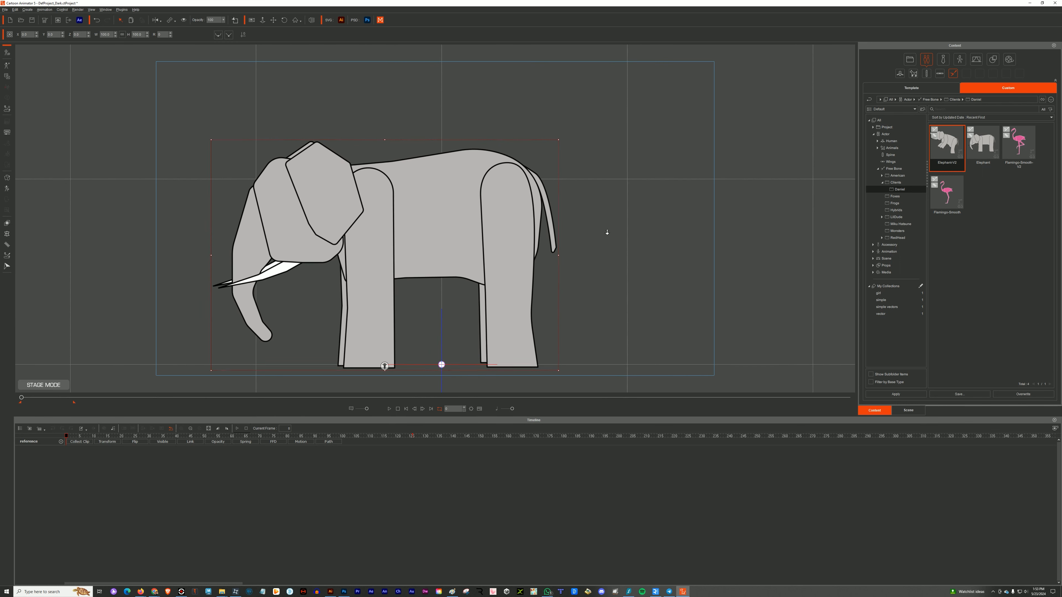
drag(598, 271, 604, 242)
right_click(448, 200)
mouse_move(493, 204)
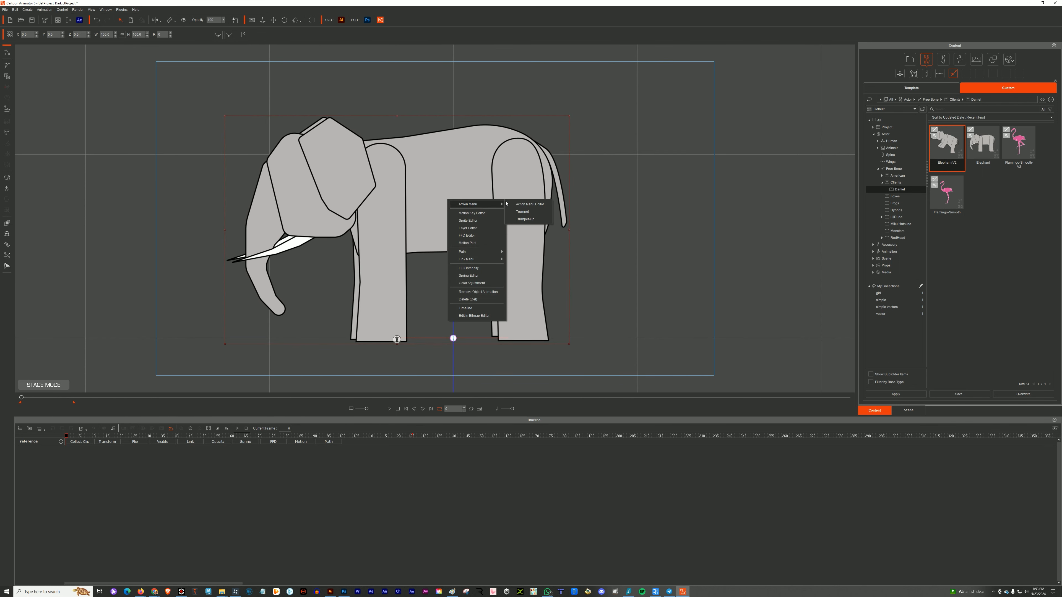
click(522, 212)
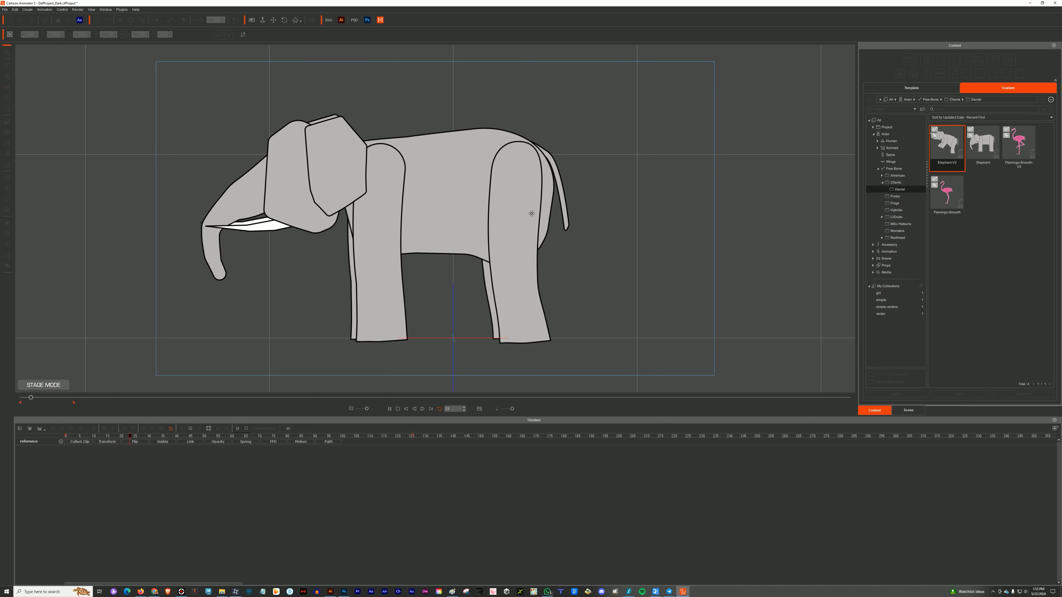
click(300, 442)
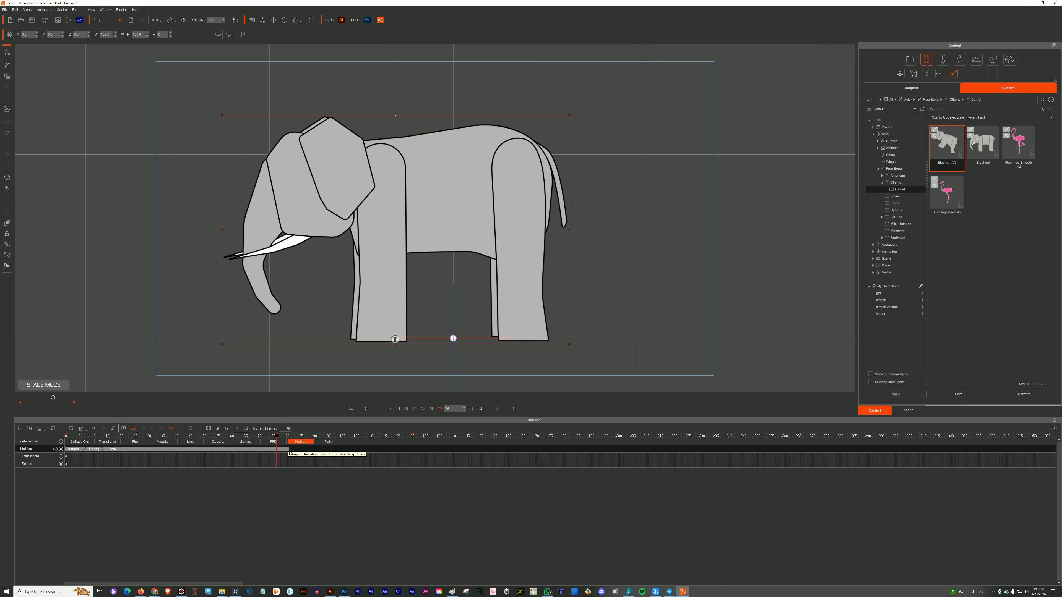
- Shorten the Trumpet motion clip to end at about frame 70, and perform the elephant's Trumpet-Up action just after it
drag(288, 449, 266, 451)
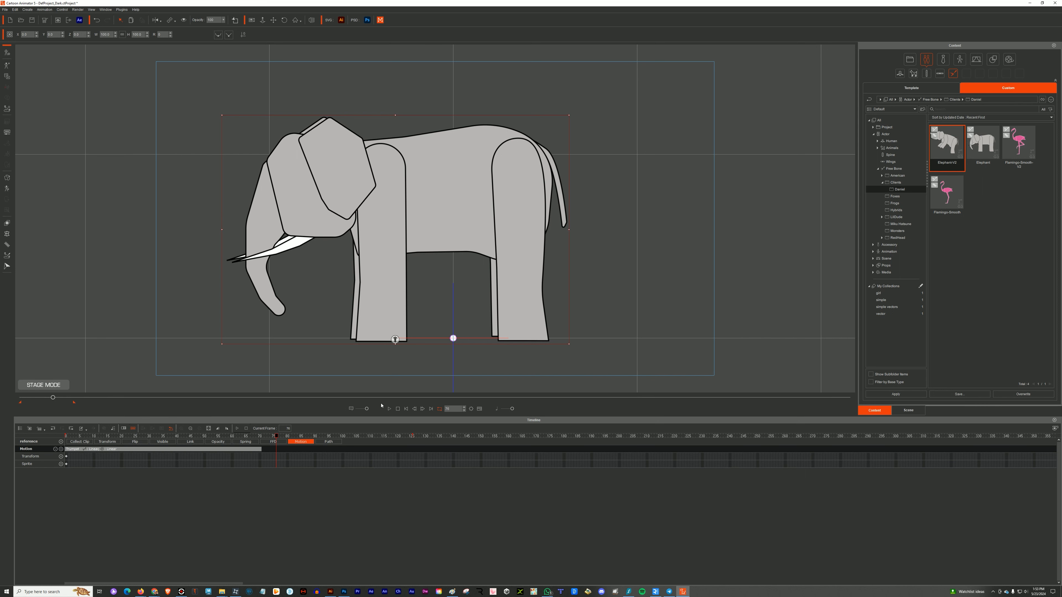
click(389, 408)
click(259, 437)
right_click(433, 207)
click(456, 206)
right_click(460, 208)
mouse_move(481, 213)
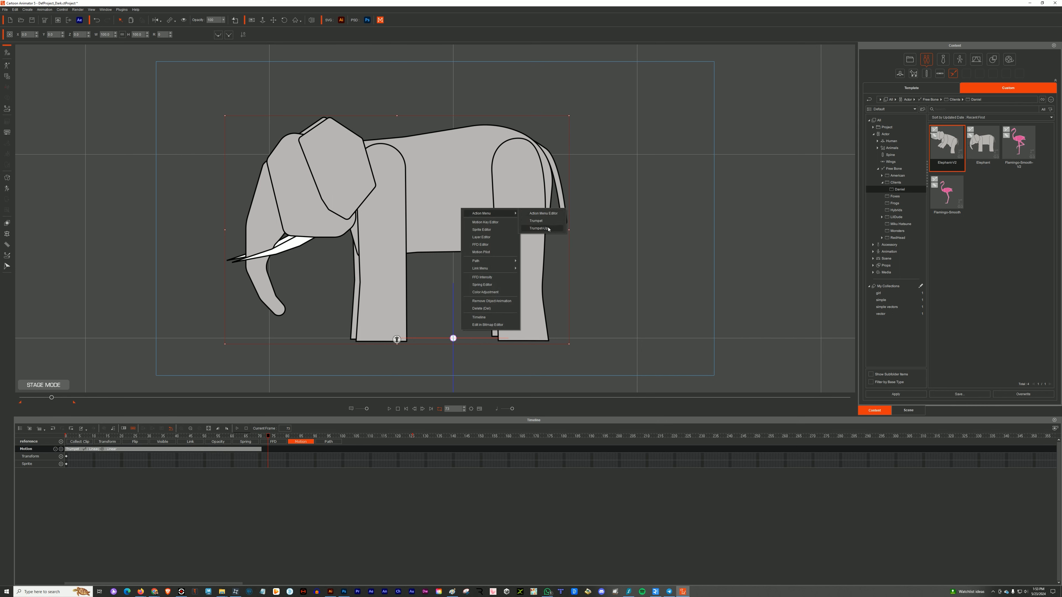
click(539, 228)
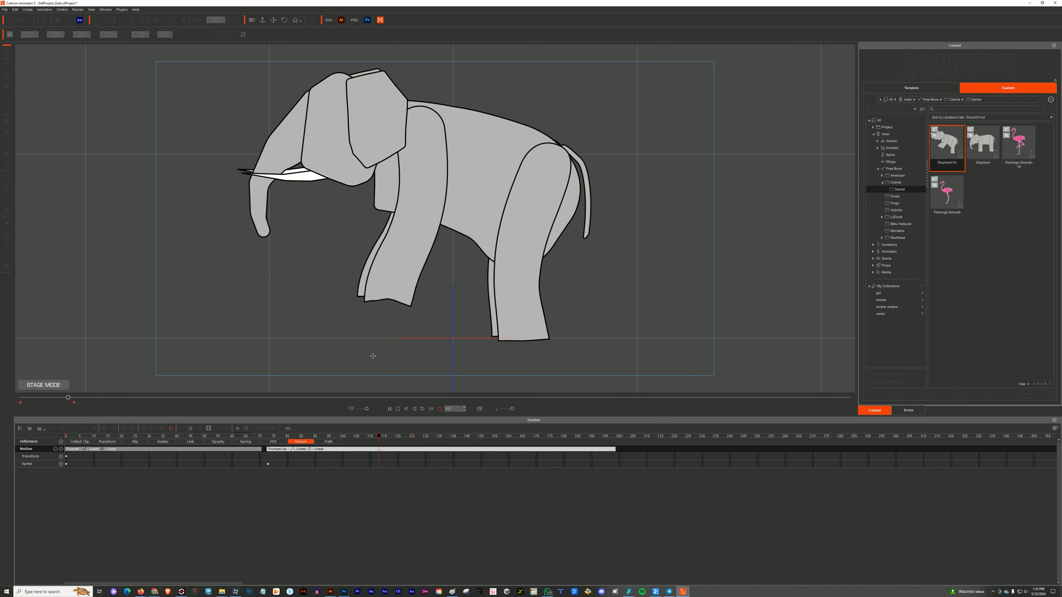
- Play the Trumpet and Trumpet-Up clips in sequence, and return to the first frame
click(299, 442)
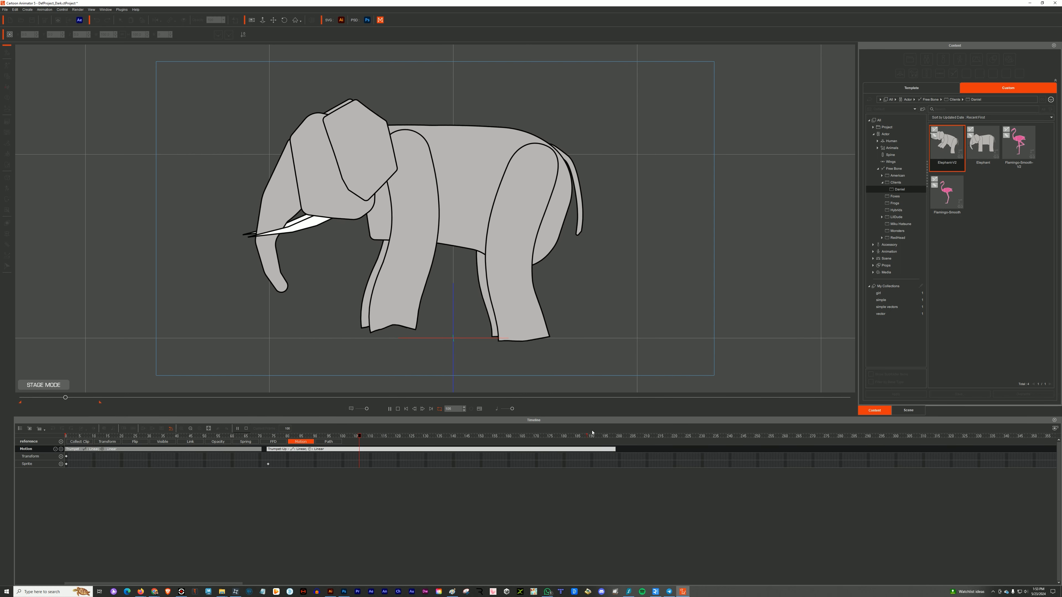
click(389, 408)
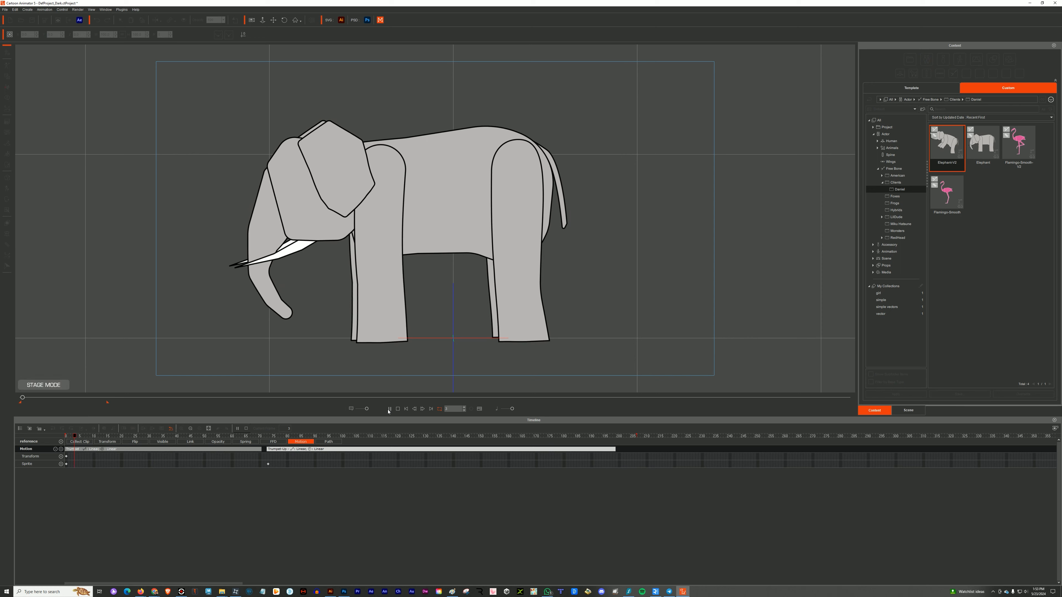
click(405, 409)
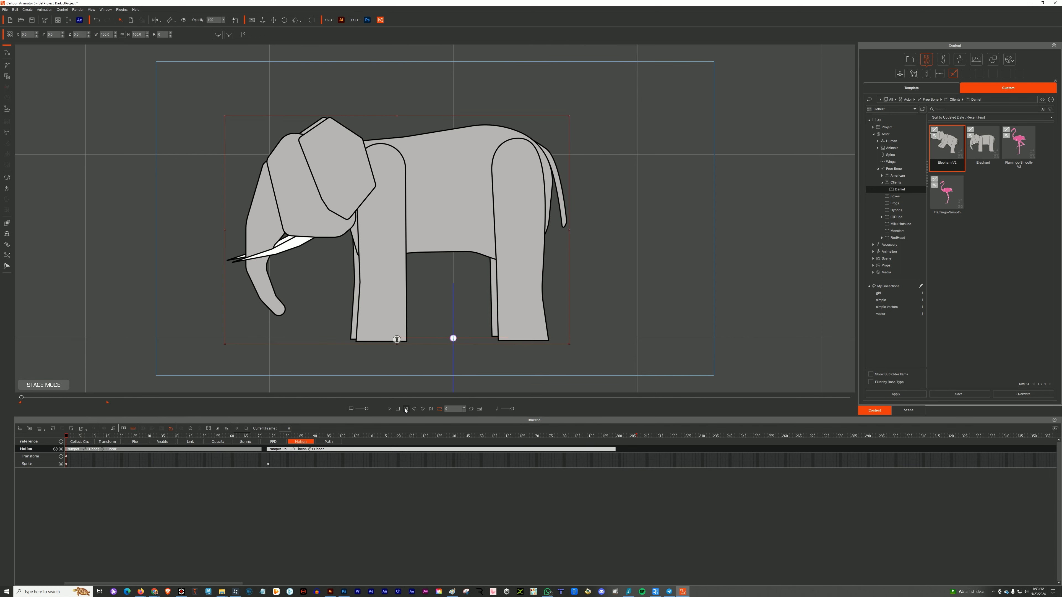
- Export the first frame as a 4K 2160p (3840x2160) PNG image named elephant1 in the client's Images folder
scroll(604, 208, down, 2)
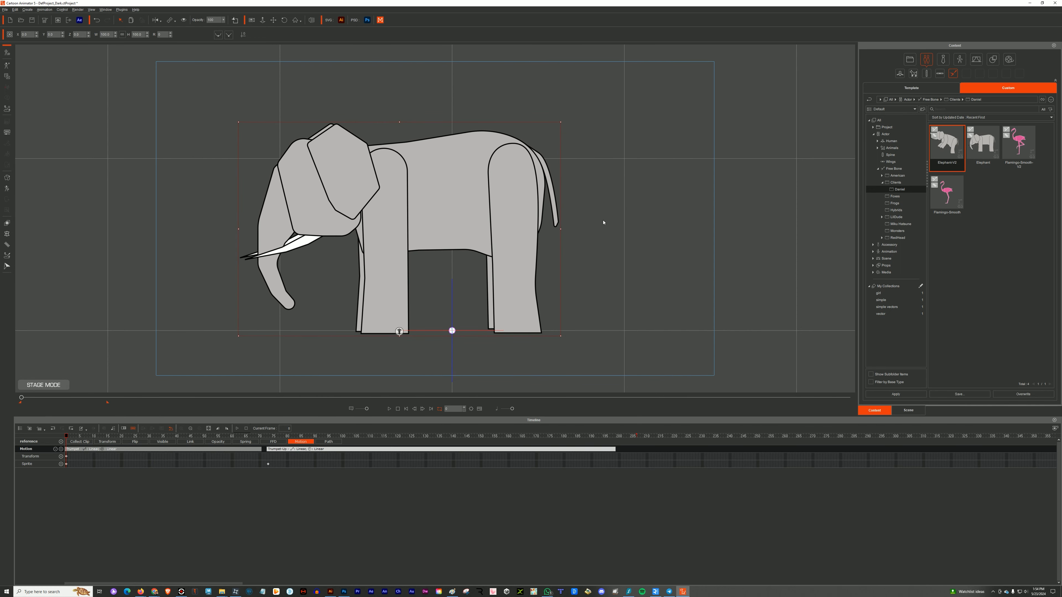
mouse_move(605, 222)
mouse_down()
mouse_move(606, 235)
mouse_move(611, 227)
mouse_up()
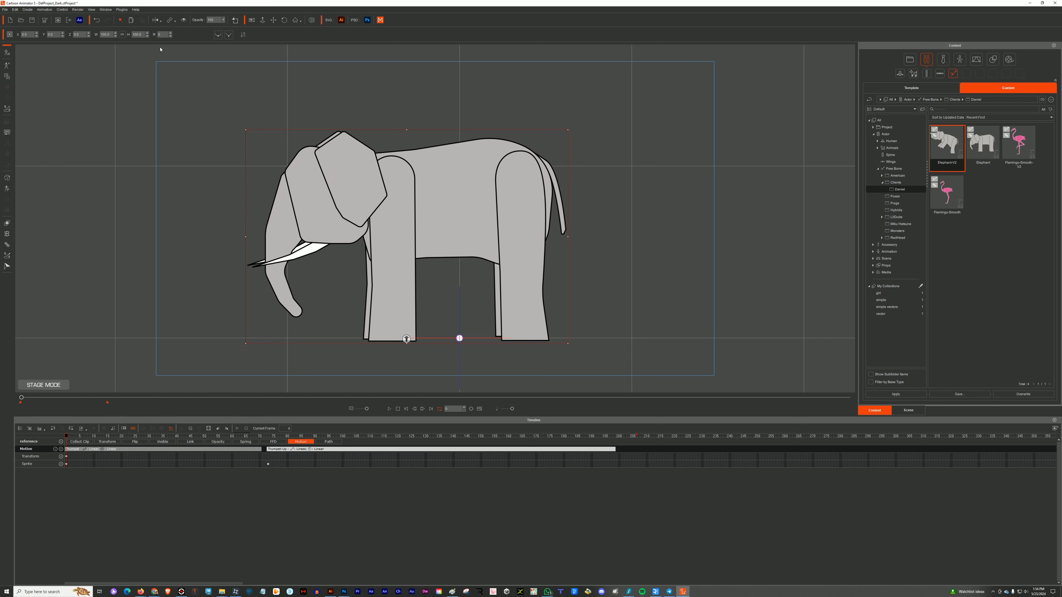
click(78, 10)
click(89, 26)
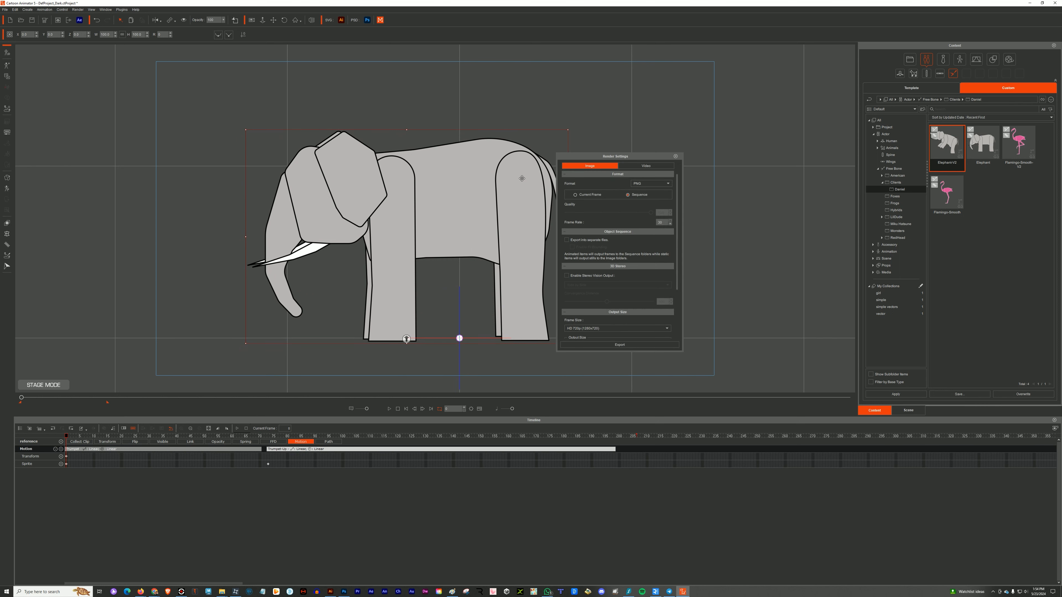
click(604, 329)
click(588, 308)
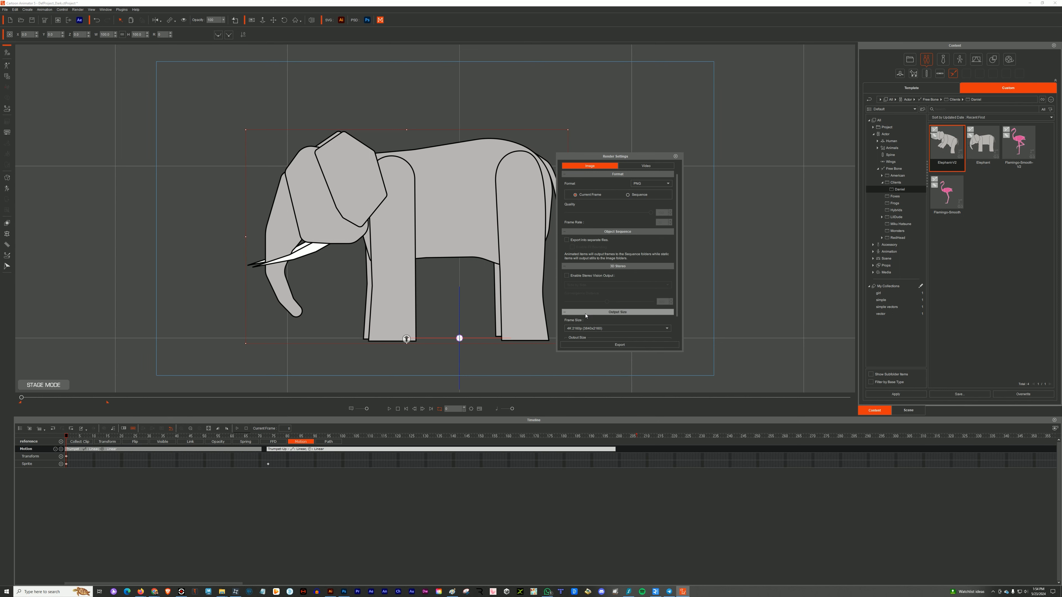
click(602, 346)
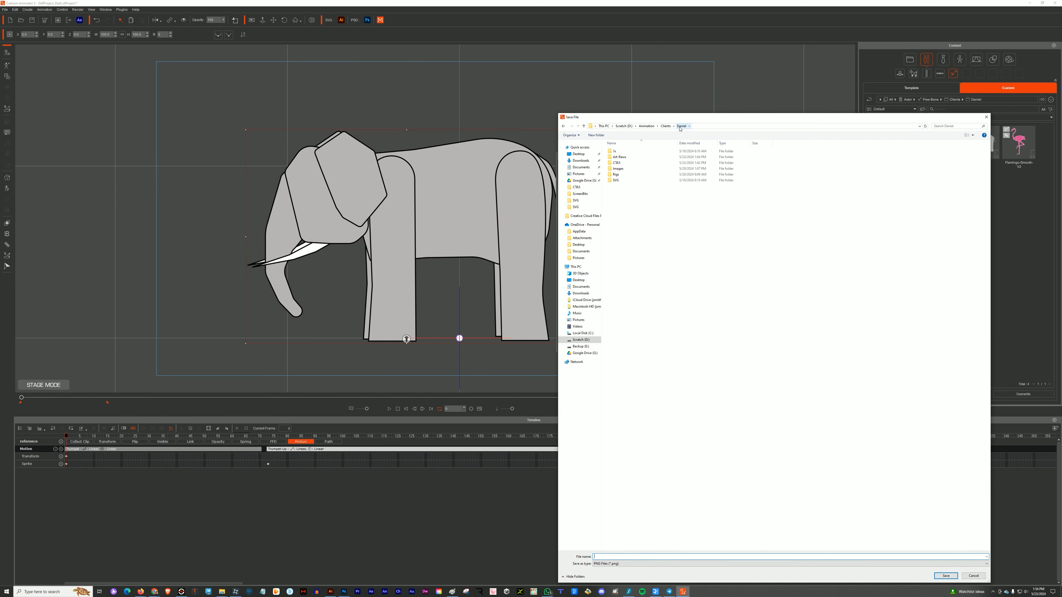
double_click(619, 169)
click(619, 557)
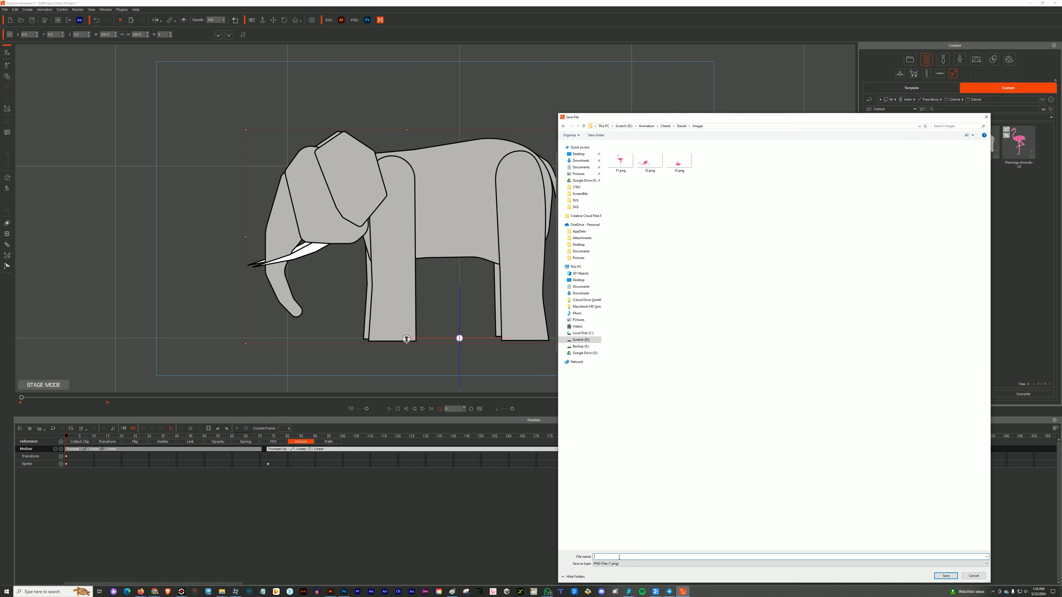
key(Return)
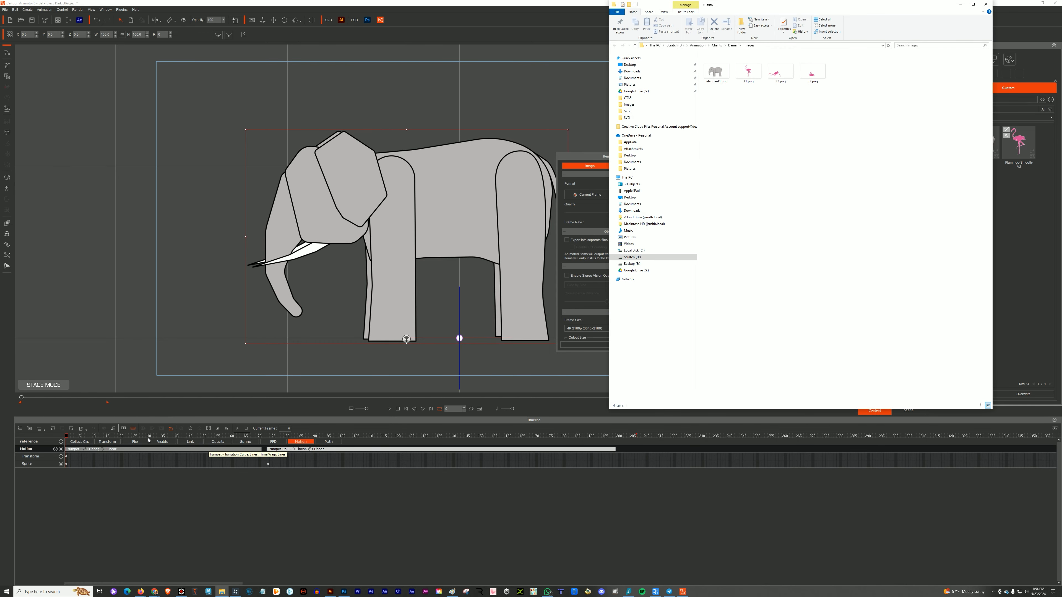
- Export the frame with the elephant reared up and trunk raised as elephant2.png in the same folder, and close the render settings
drag(125, 436, 440, 438)
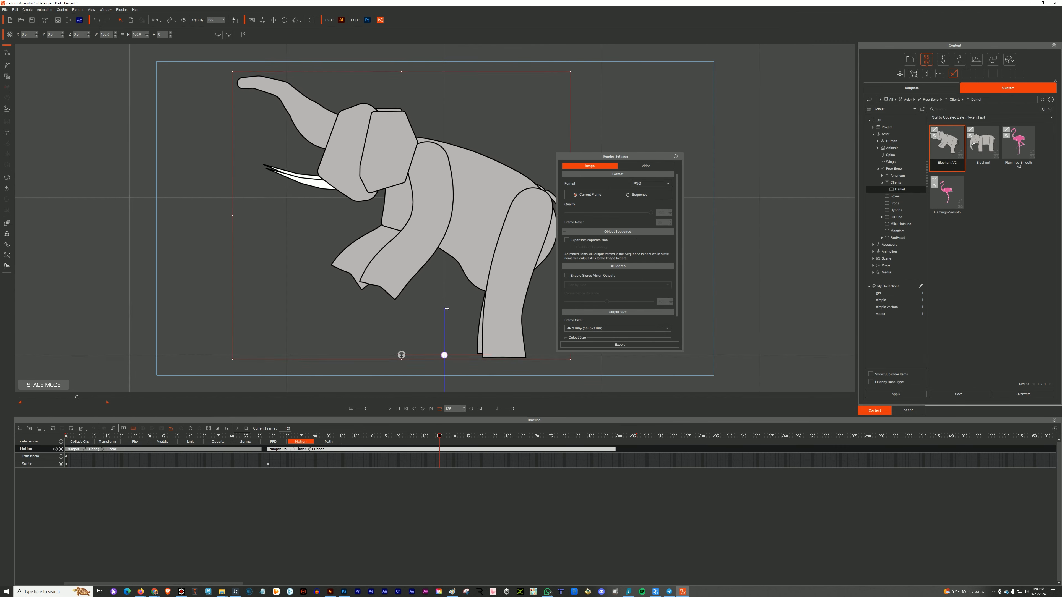
click(600, 345)
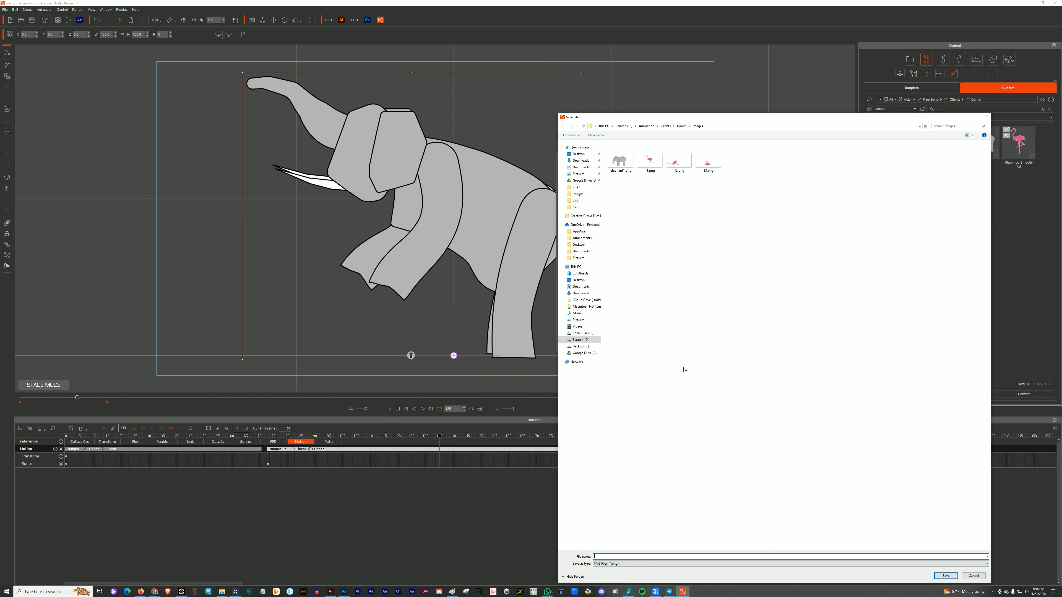
text(elephanbt)
key(Return)
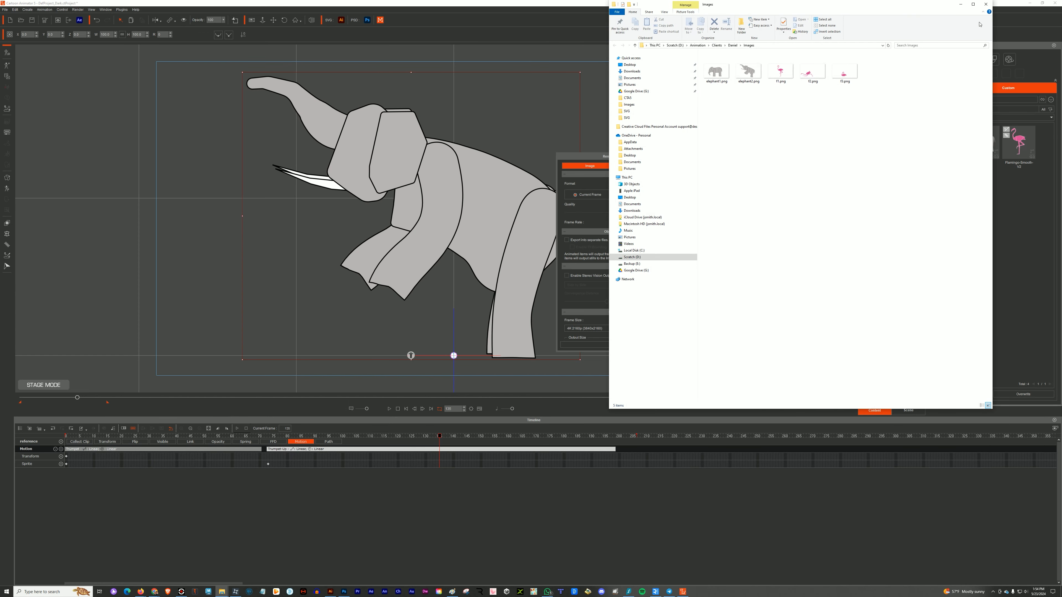
click(986, 5)
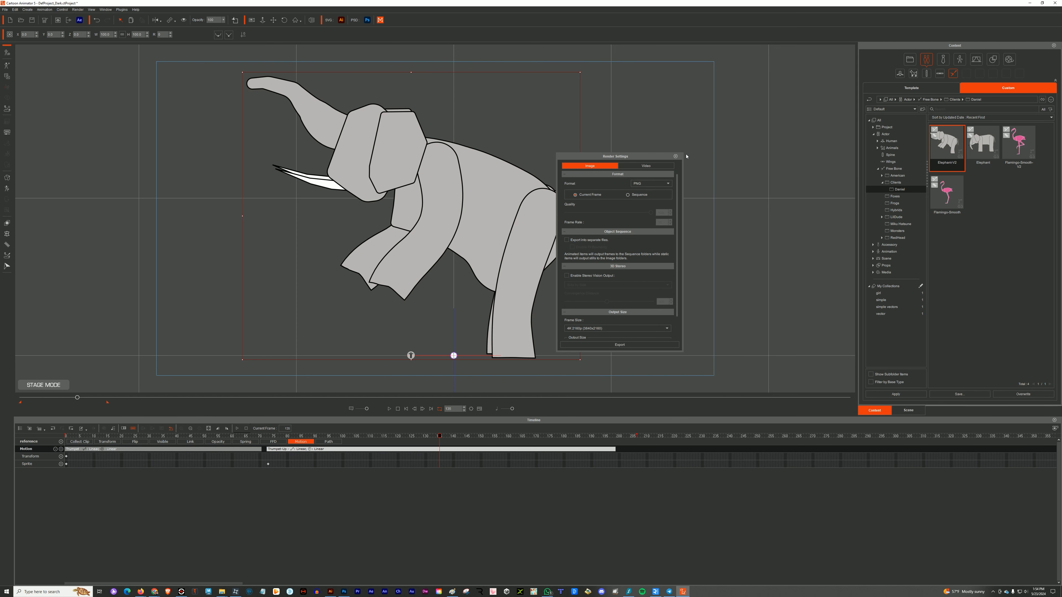
click(674, 156)
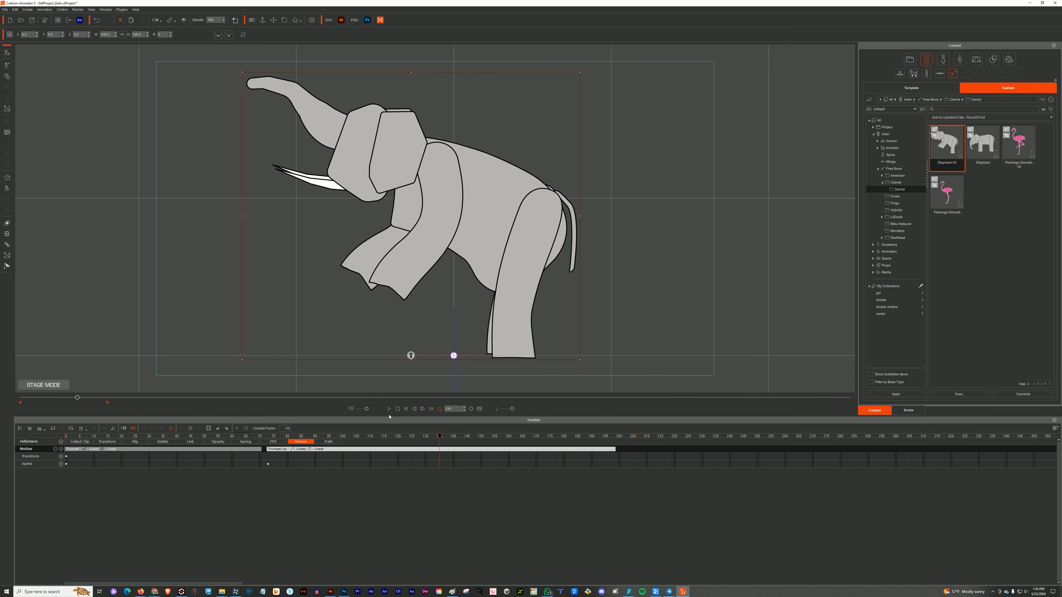
- Return to the first frame and review the video render formats, output size and export range without exporting
drag(442, 437, 61, 423)
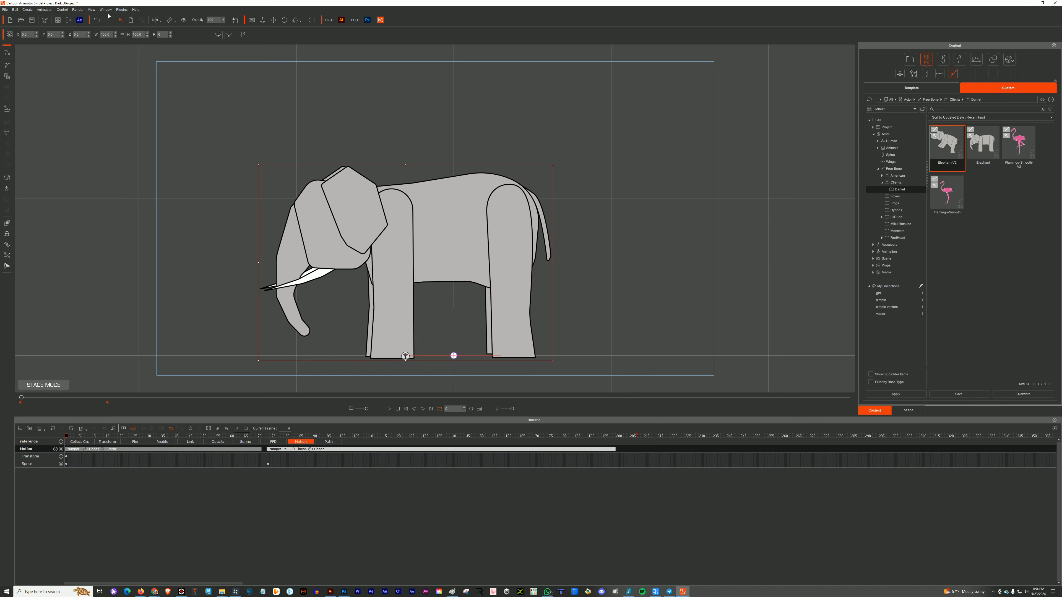
click(78, 9)
click(89, 19)
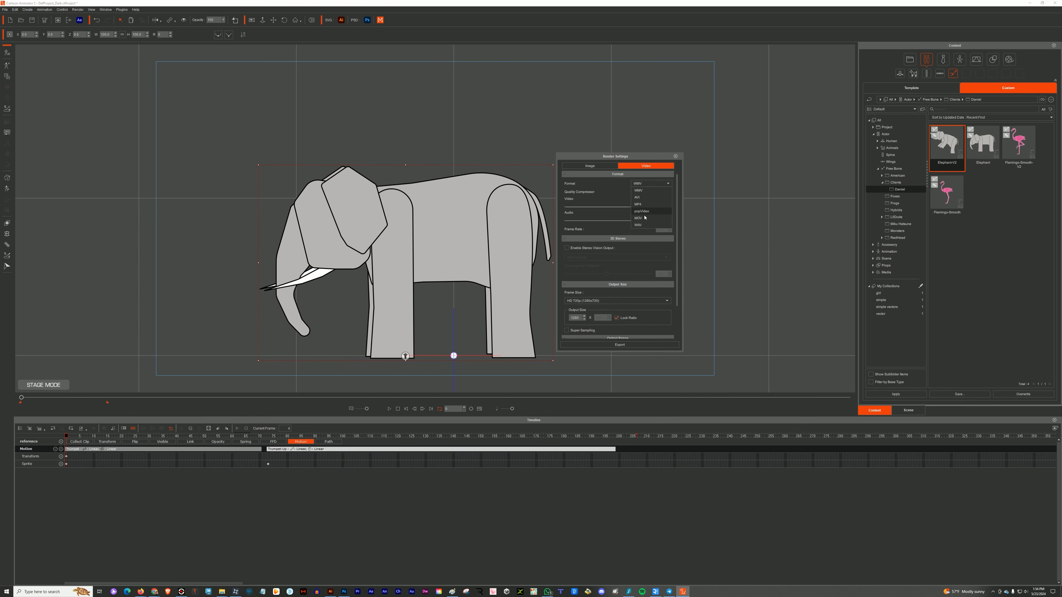
scroll(584, 246, down, 3)
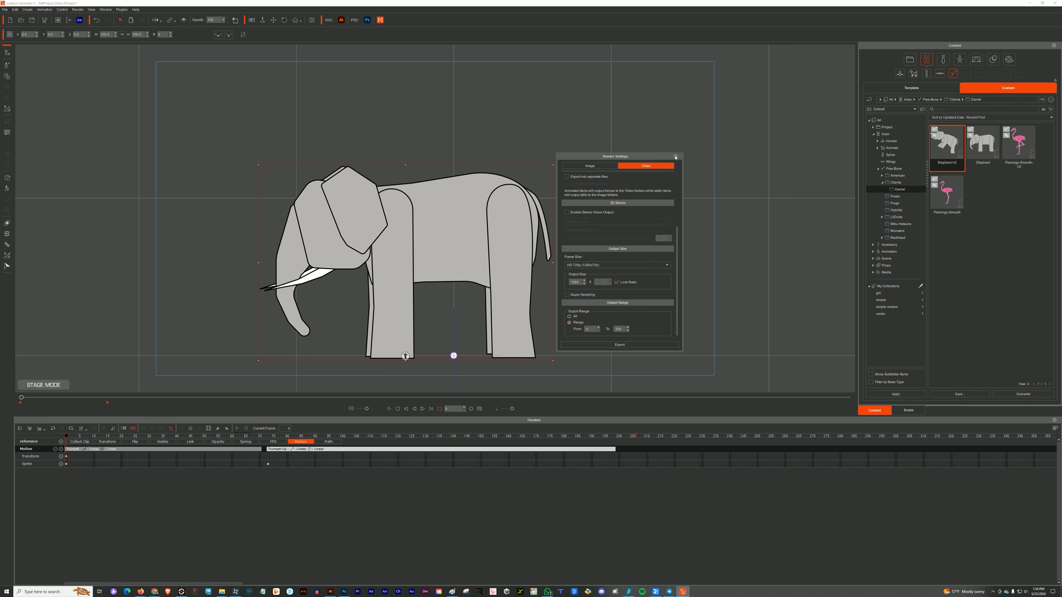
click(675, 156)
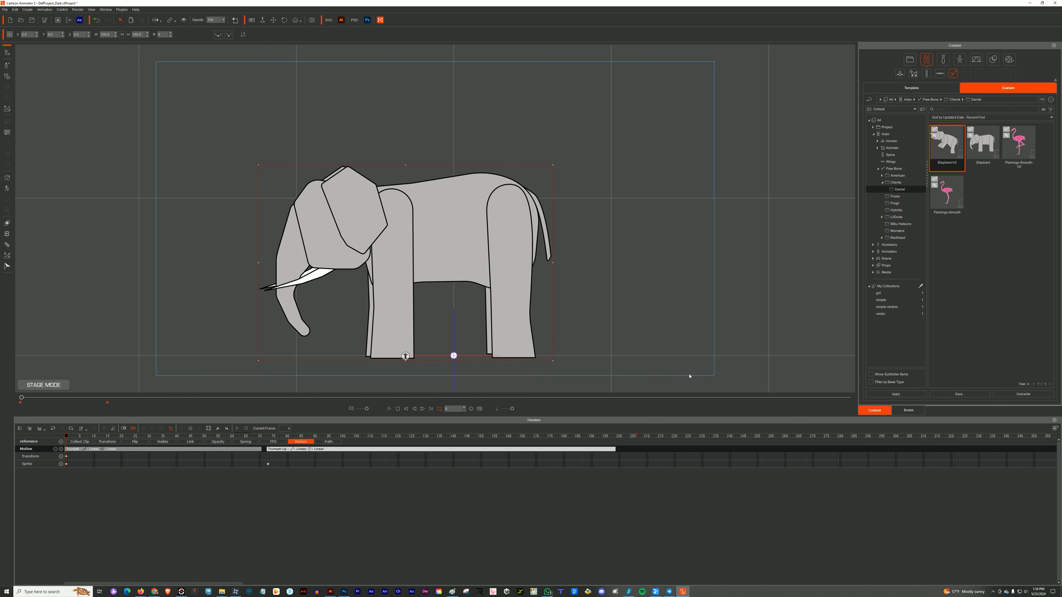
- Turn on camera record mode and reframe the camera around the whole elephant at the first frame
click(249, 20)
scroll(587, 214, up, 4)
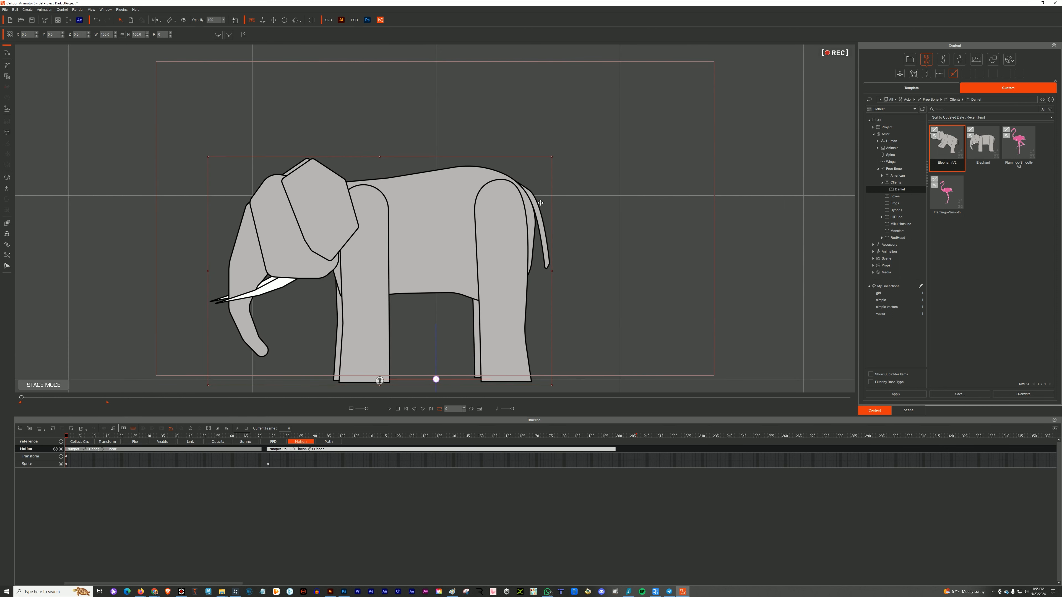
drag(559, 258, 573, 197)
scroll(434, 379, down, 2)
drag(413, 323, 406, 369)
- Show the project's Camera track in the timeline, and turn off camera record mode
click(30, 430)
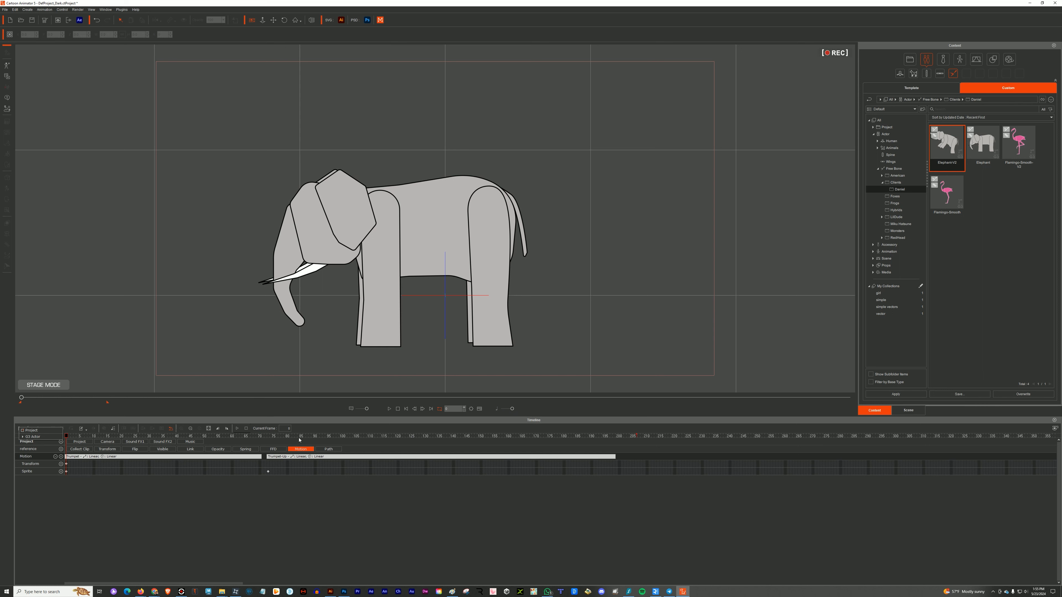
click(107, 442)
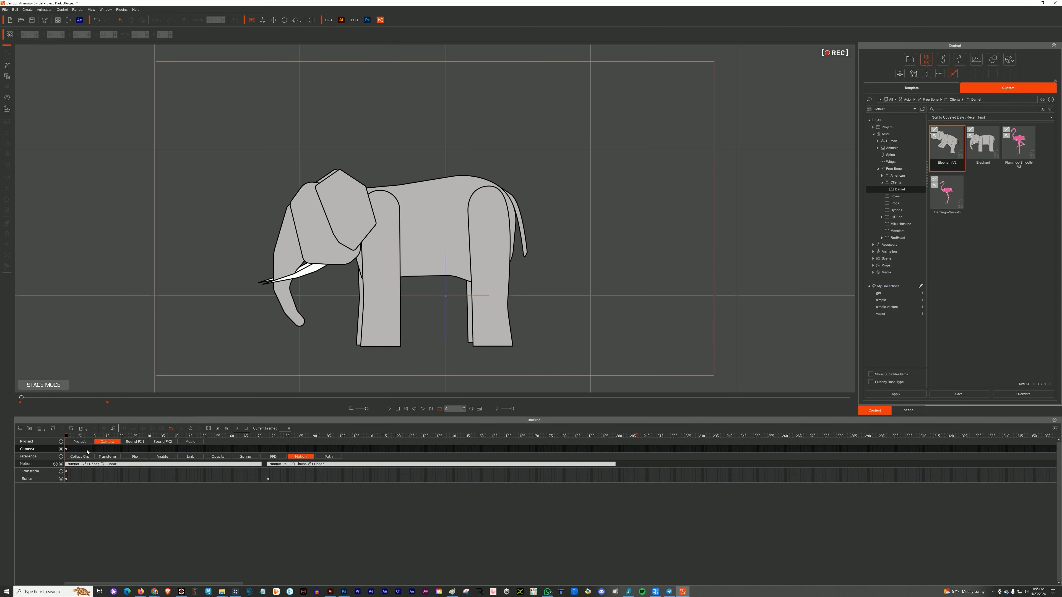
click(253, 21)
drag(414, 186, 416, 87)
drag(563, 193, 602, 143)
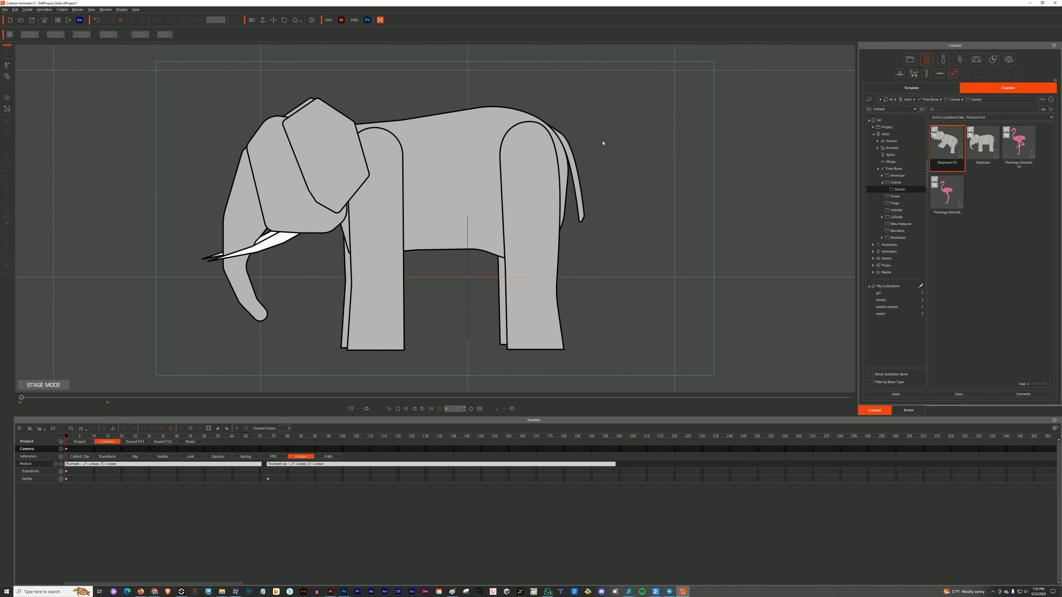